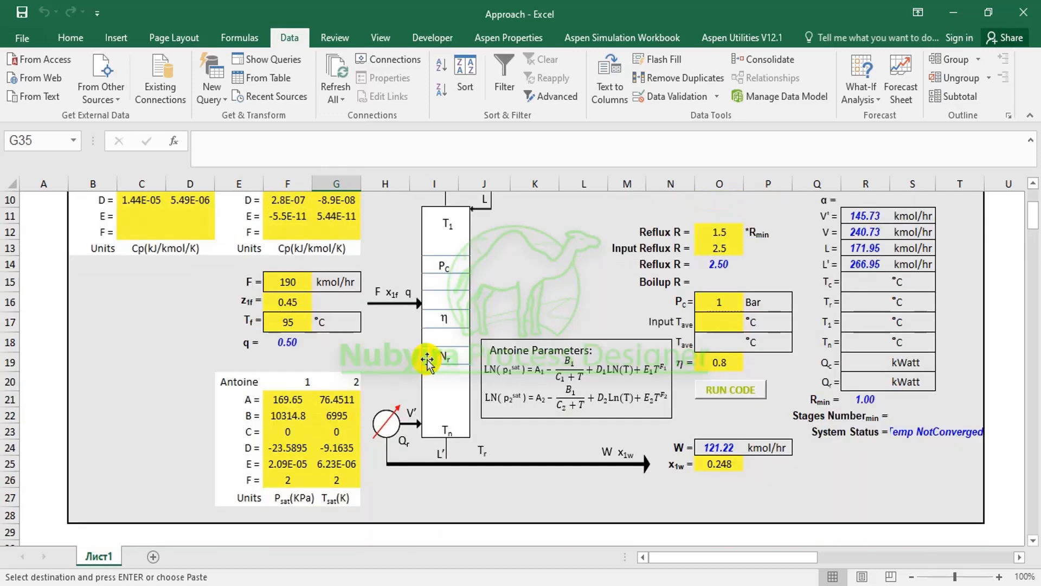
Inspect the feed composition z1f, the two Diff formulas and the Tv sat cell used for the Feed Quality q calculation
left_click(287, 302)
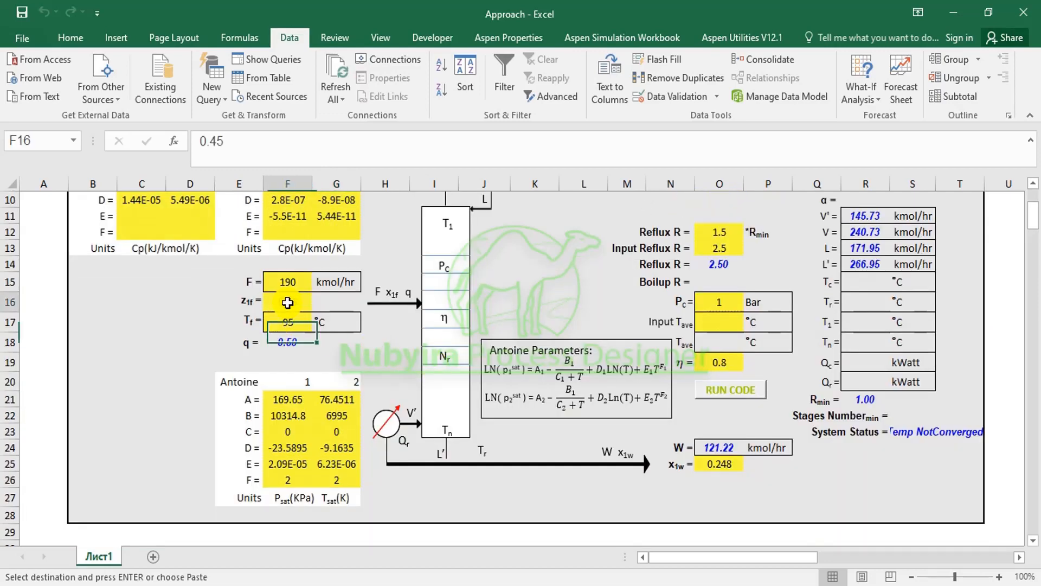
scroll(291, 317, "down", 7)
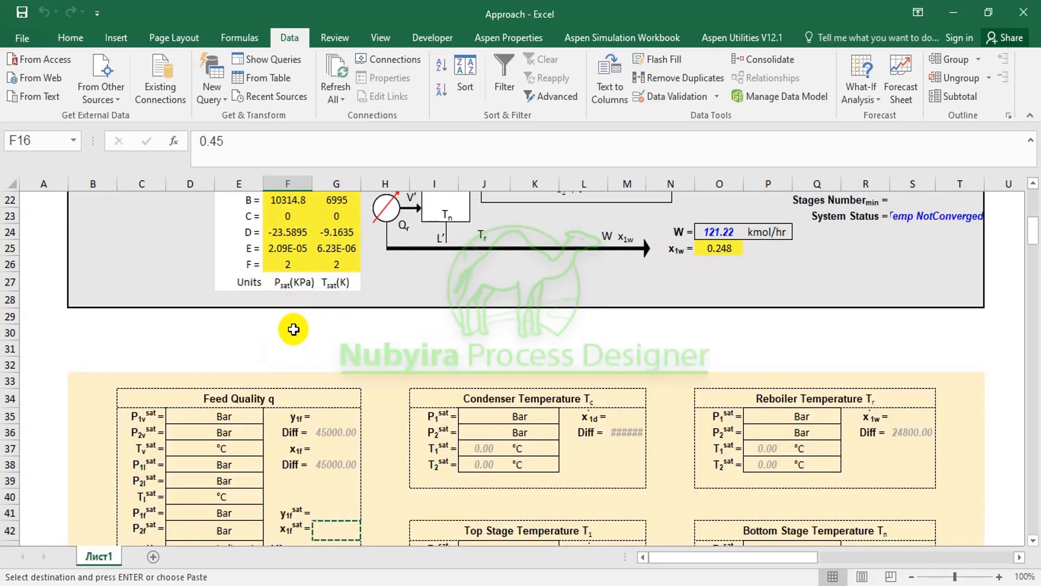
left_click(329, 283)
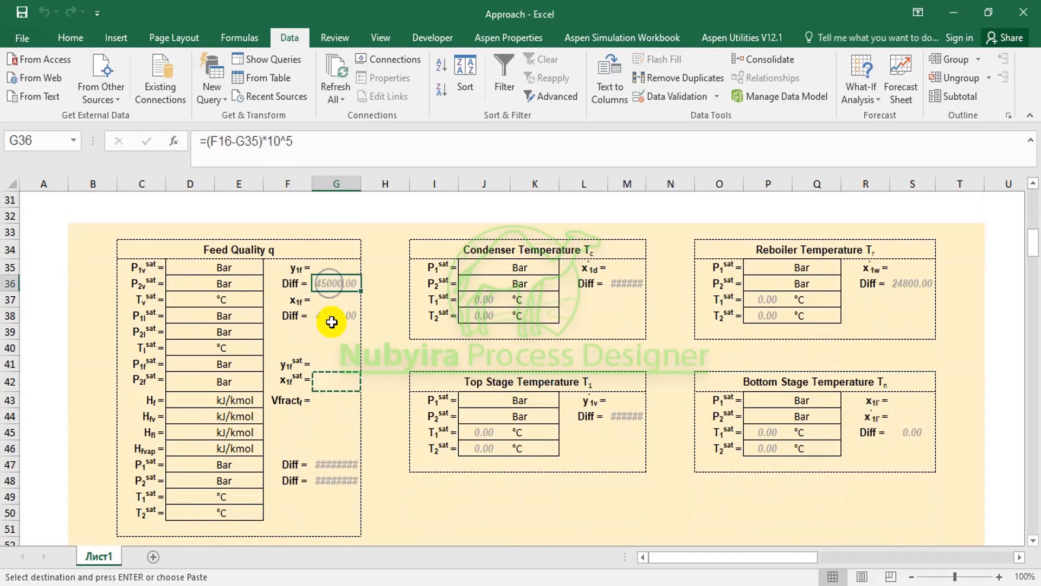
left_click(331, 320)
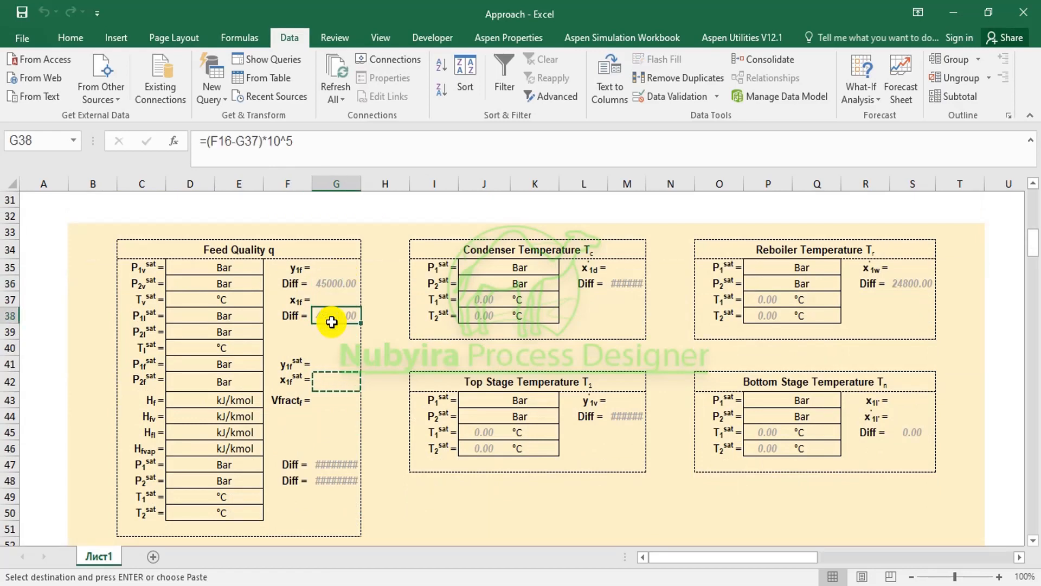
scroll(332, 322, "up", 2)
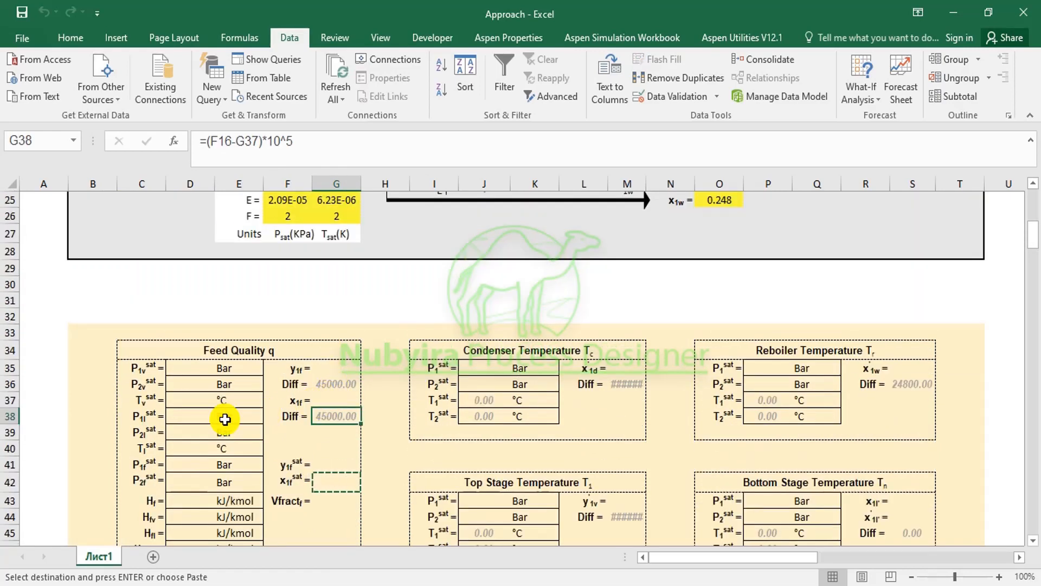
left_click(187, 400)
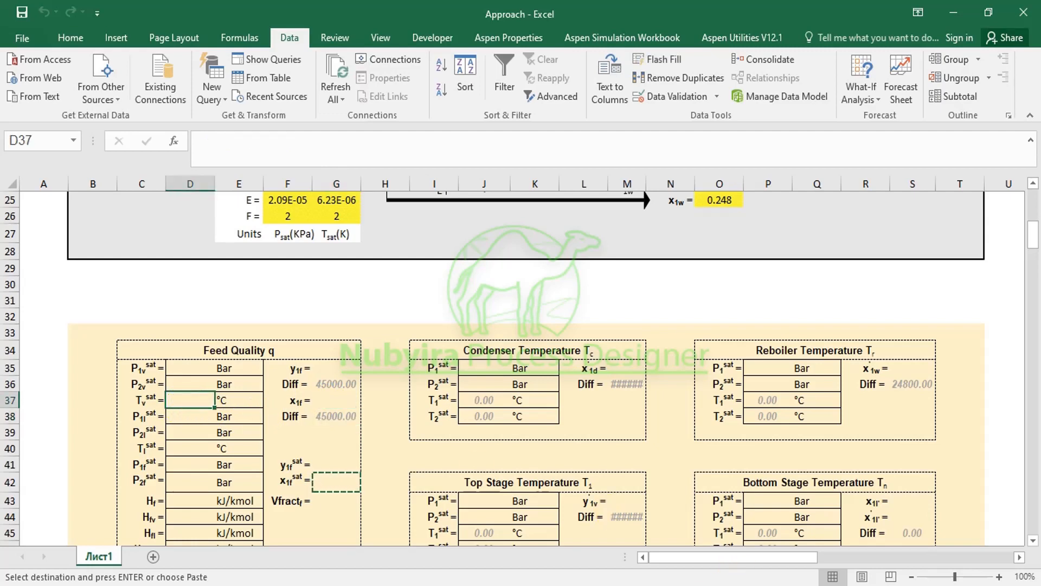
Review the Stages Temperature and Vapour Liquid Equilibrium slides in the PowerPoint presentation, and return to the Excel workbook
left_click(623, 585)
left_click(904, 576)
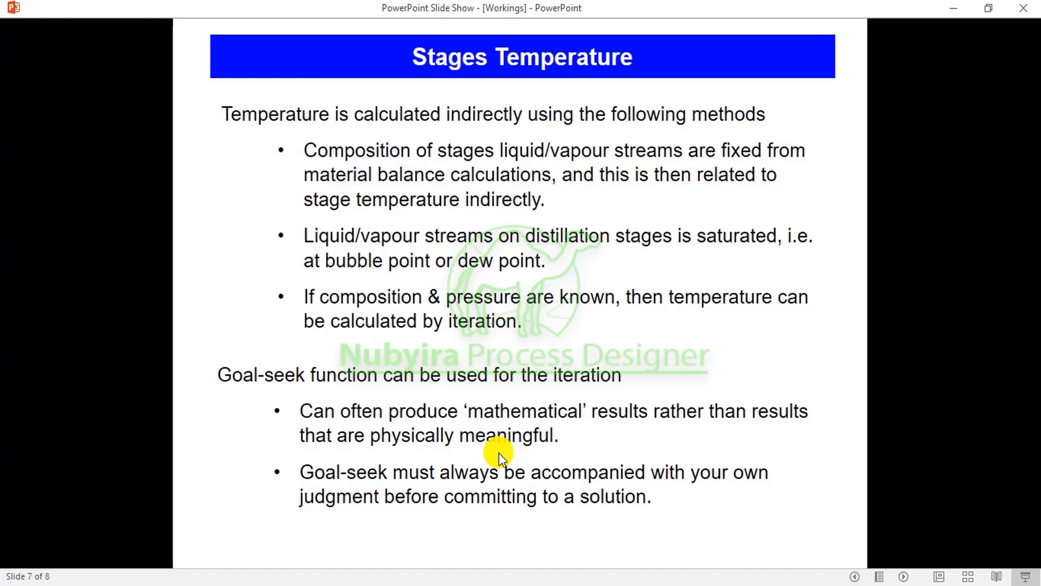
left_click(852, 575)
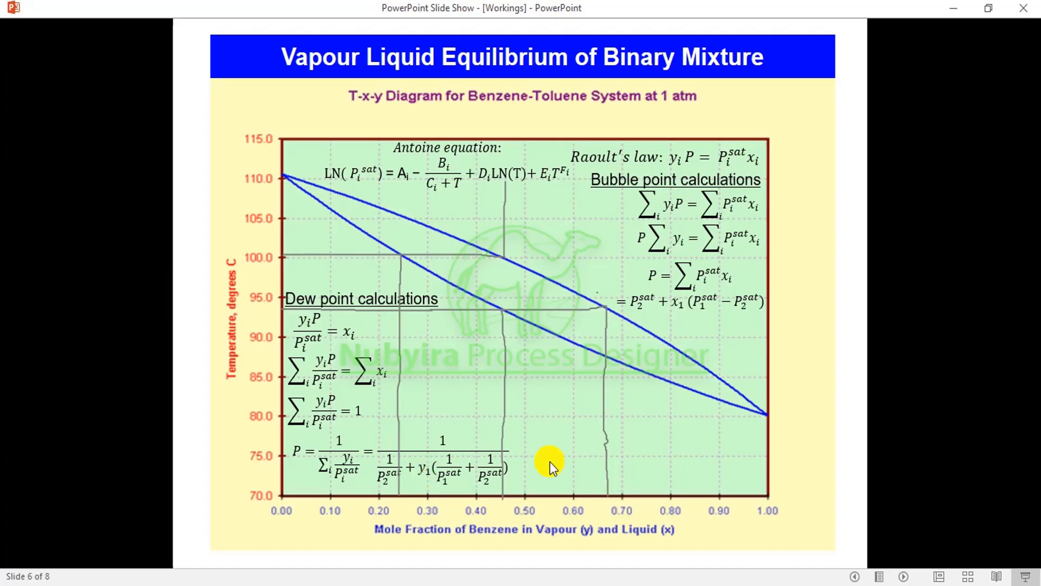
left_click(569, 585)
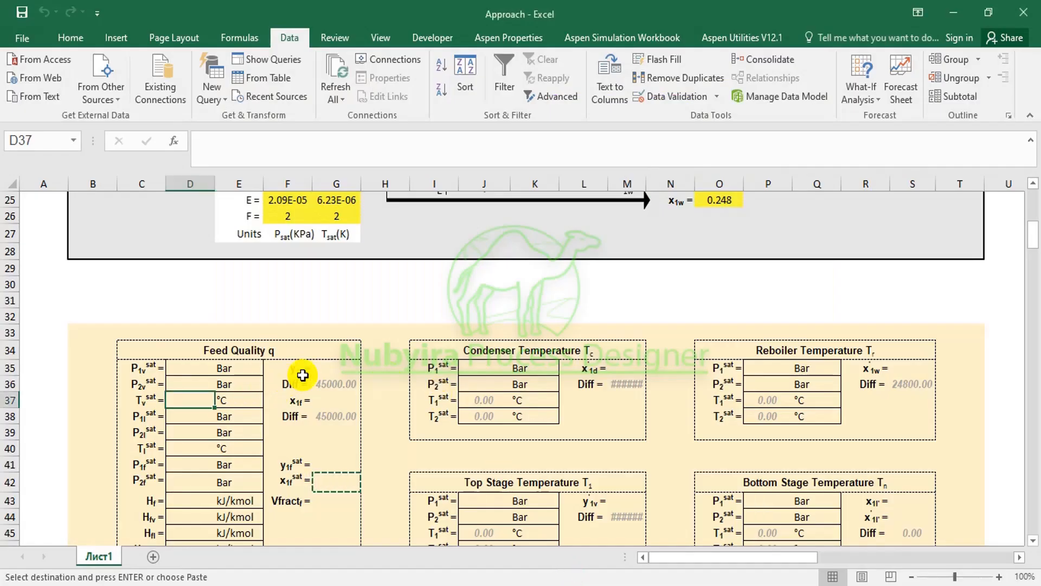
Enter 100 °C as the starting guess for Tv sat in cell D37 of the Feed Quality q block
left_click(332, 367)
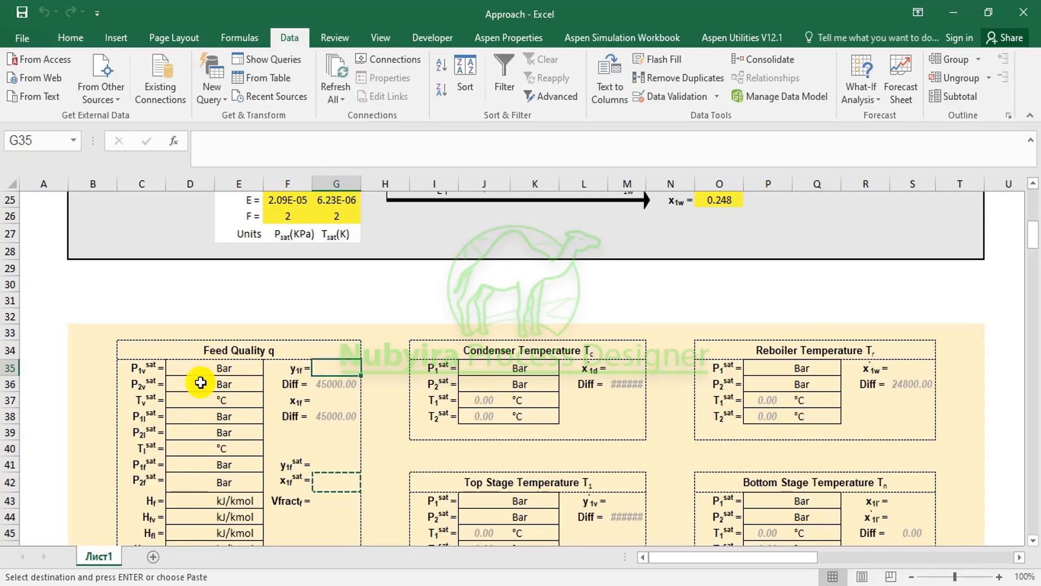
left_click(200, 399)
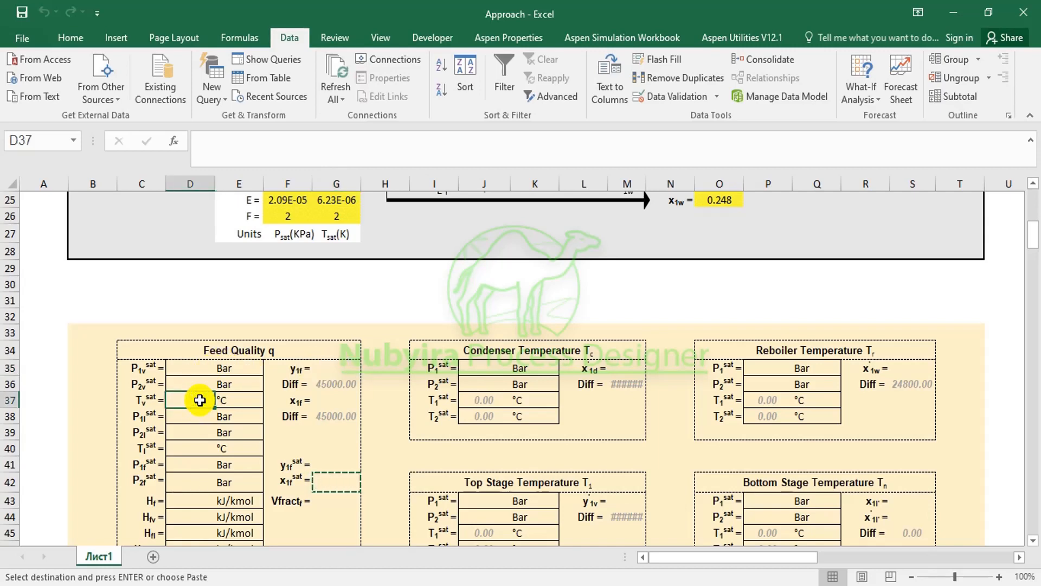
type("4")
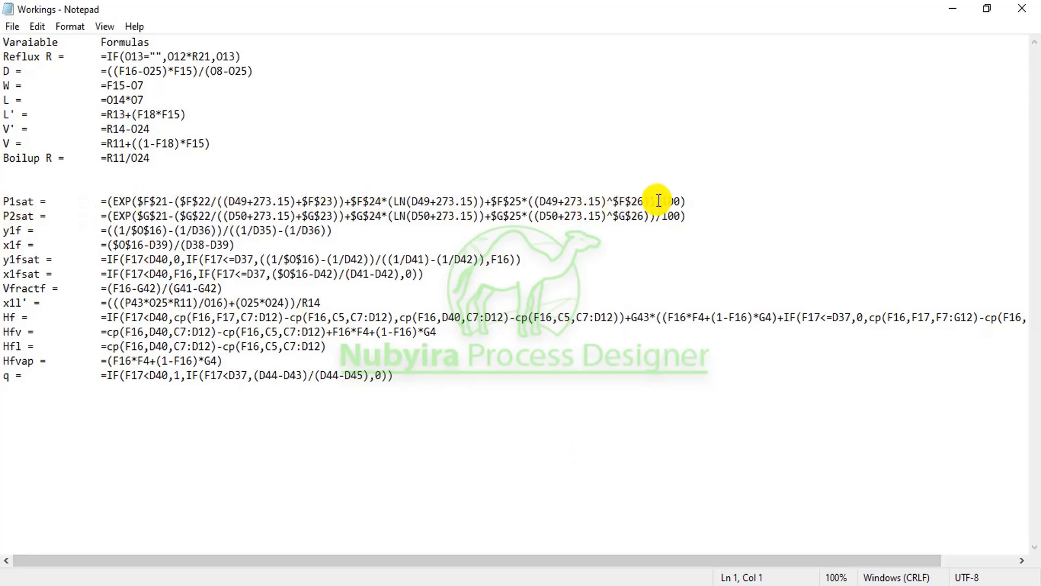
Copy the P1sat formula from the Workings file in Notepad and paste it into the P1v sat cell D35 in Excel
left_click_drag(691, 198, 679, 191)
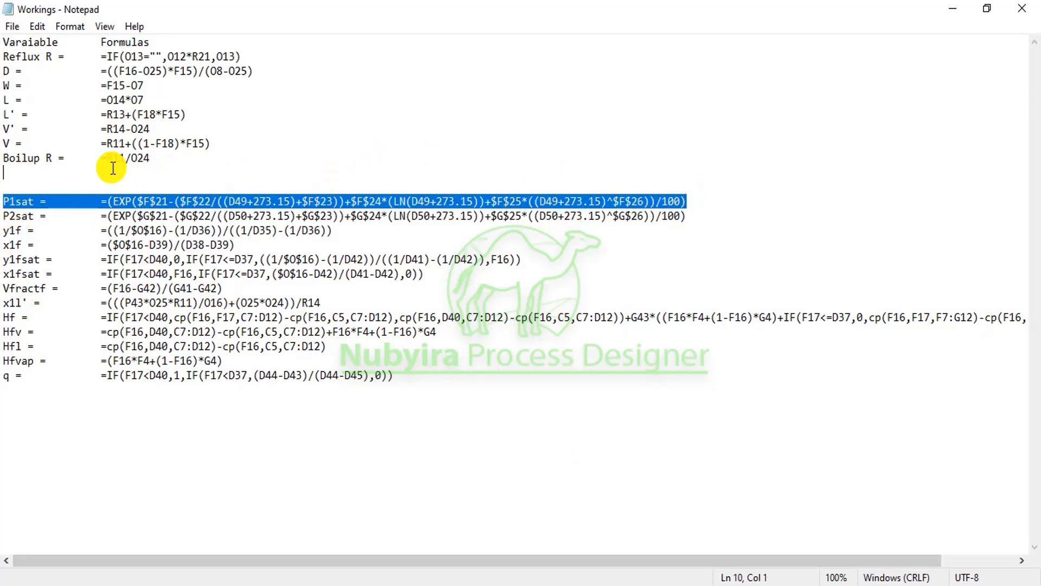
left_click(120, 203)
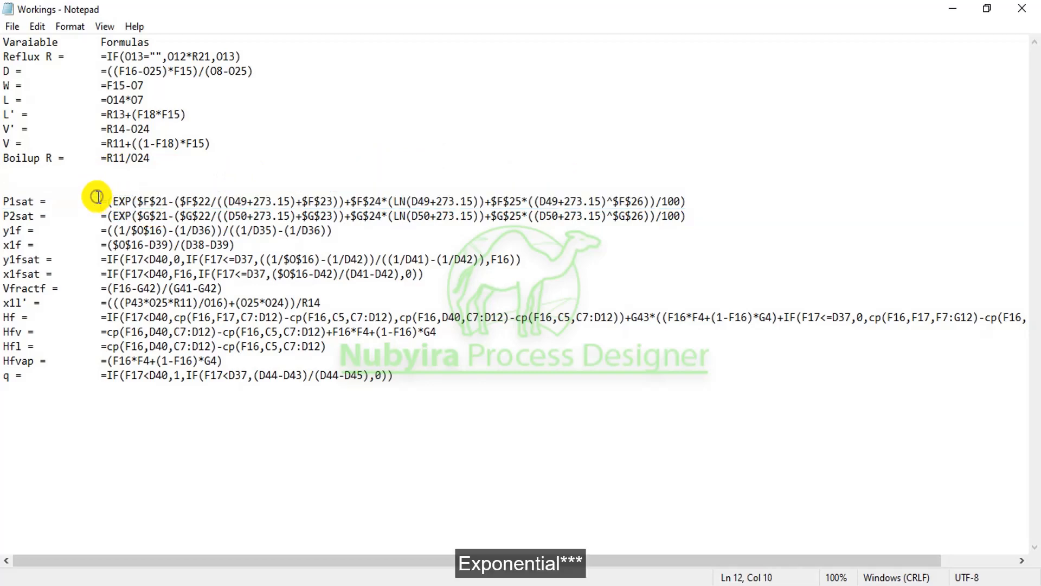
left_click_drag(97, 196, 687, 202)
right_click(506, 195)
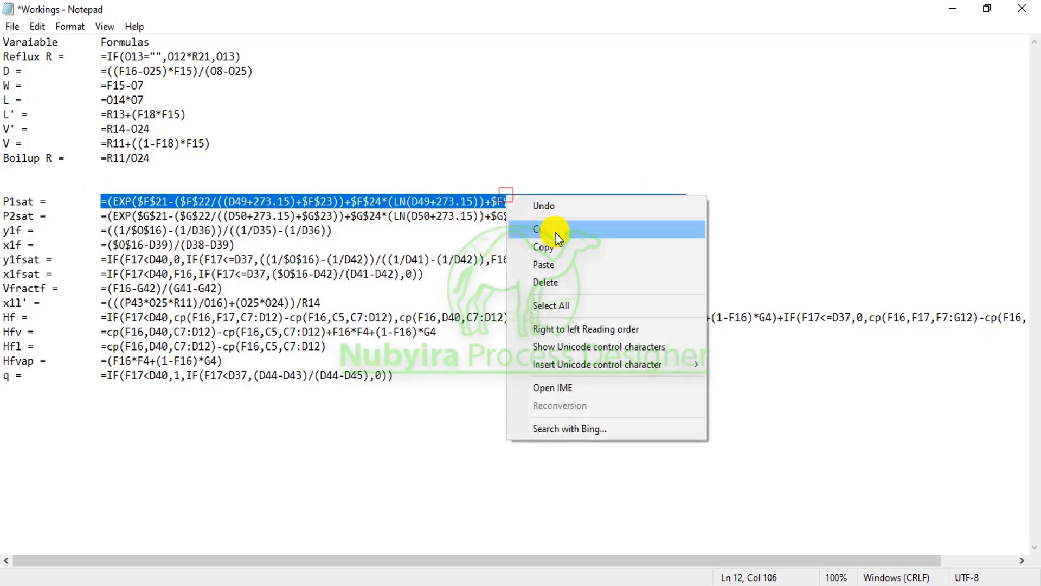
left_click(559, 250)
left_click(567, 585)
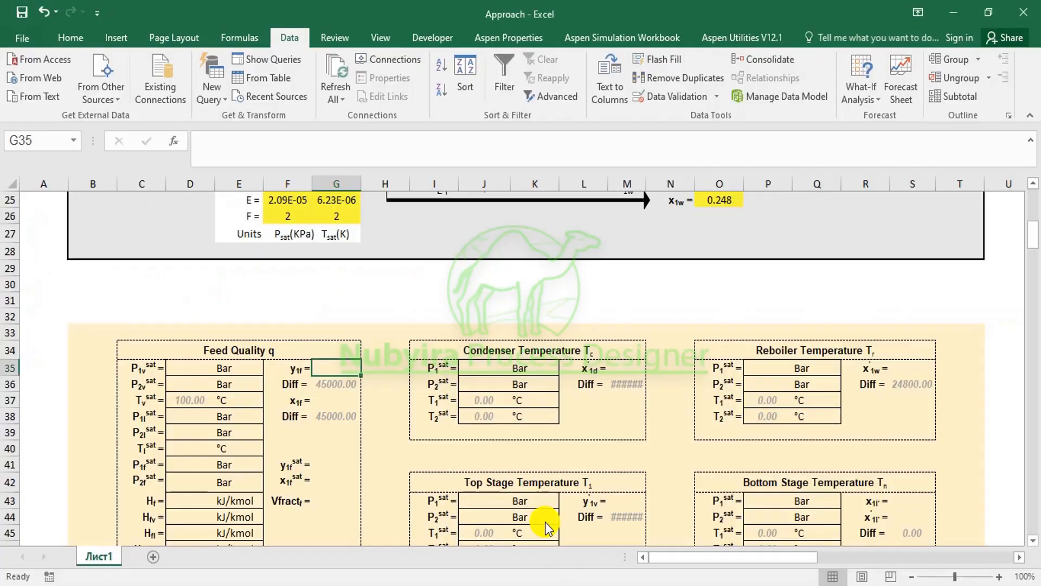
left_click(193, 368)
right_click(193, 370)
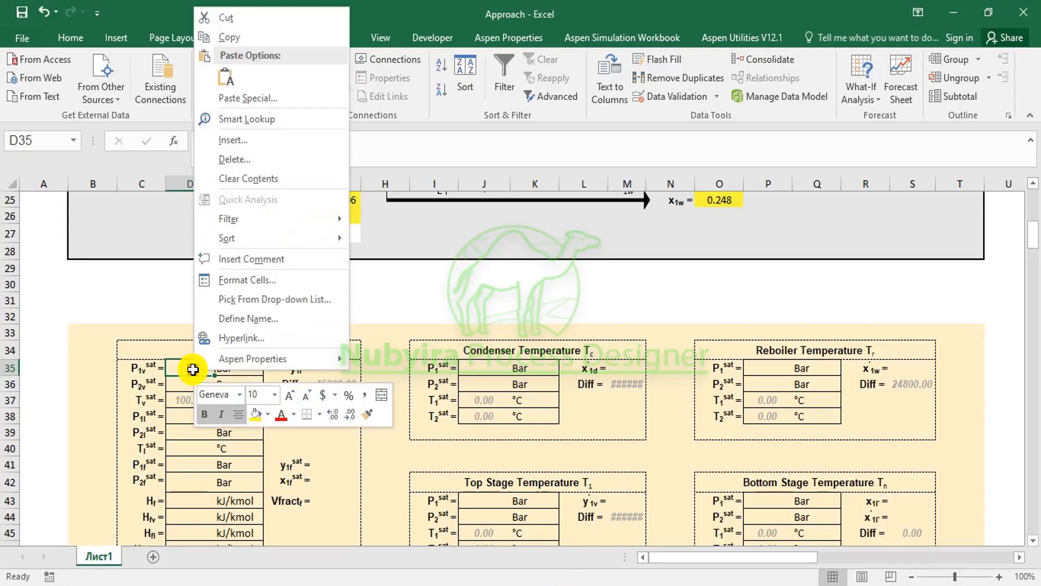
left_click(224, 80)
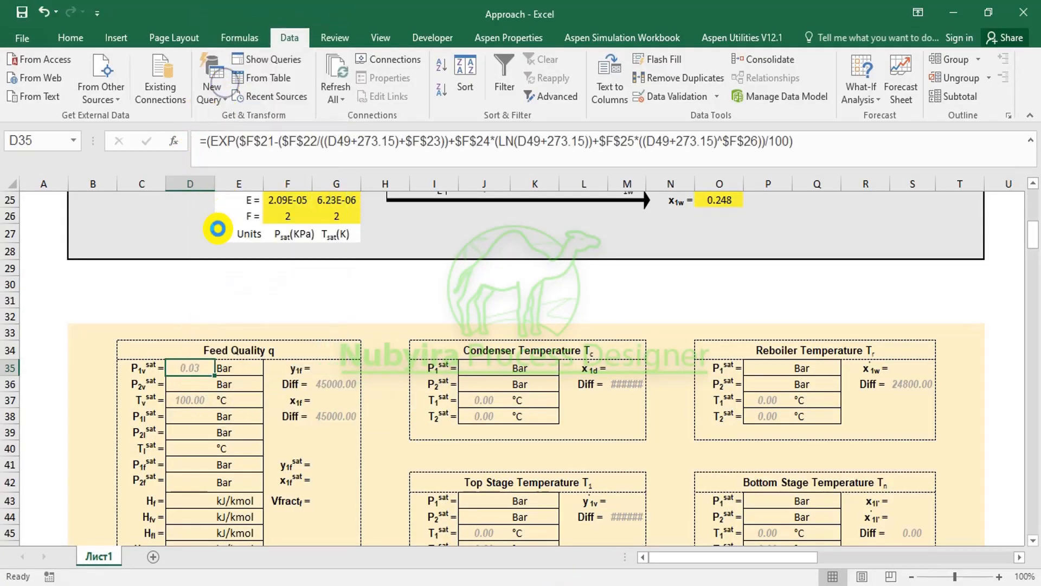
Check the P1v sat formula's references against the component 1 Antoine parameters, leaving the formula as it is
scroll(366, 267, "up", 3)
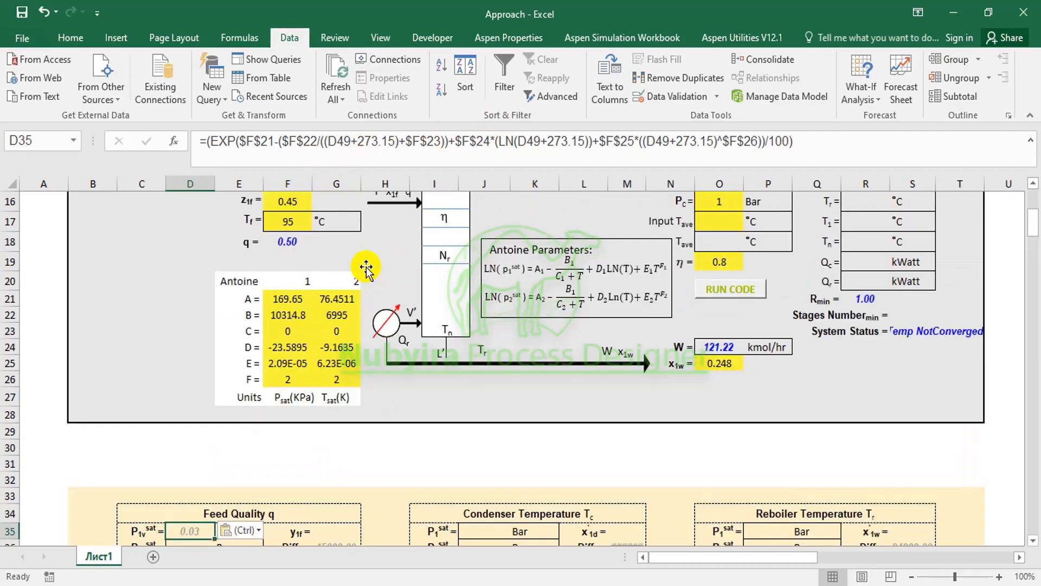
scroll(366, 267, "up", 3)
left_click(837, 143)
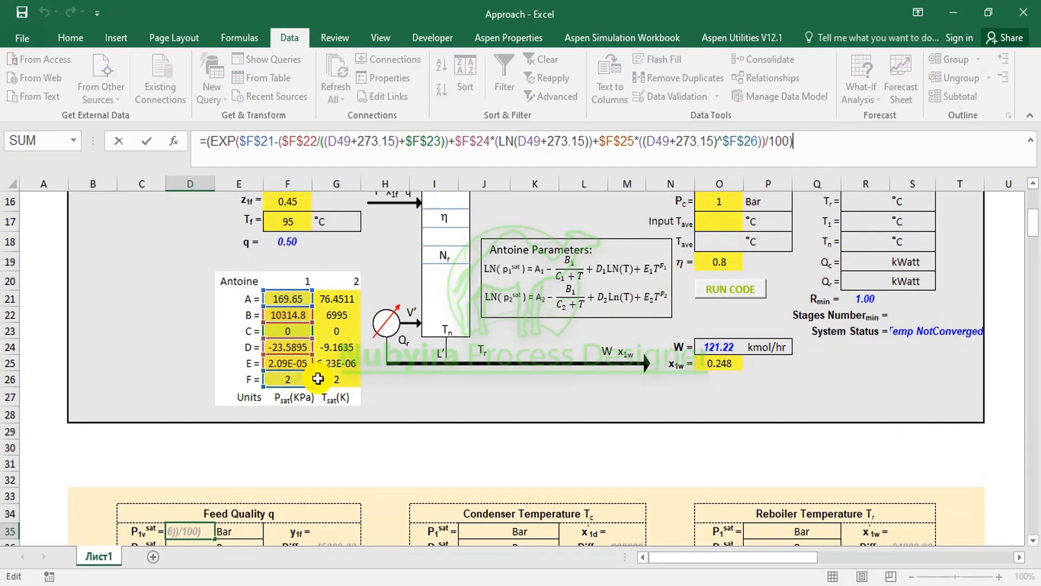
left_click_drag(1033, 221, 1033, 224)
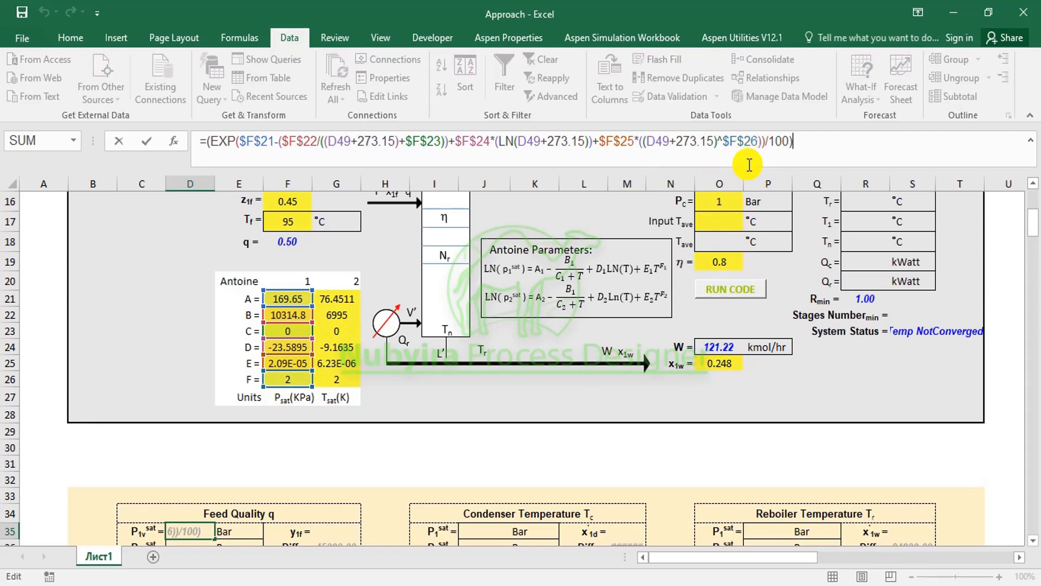
key("Return")
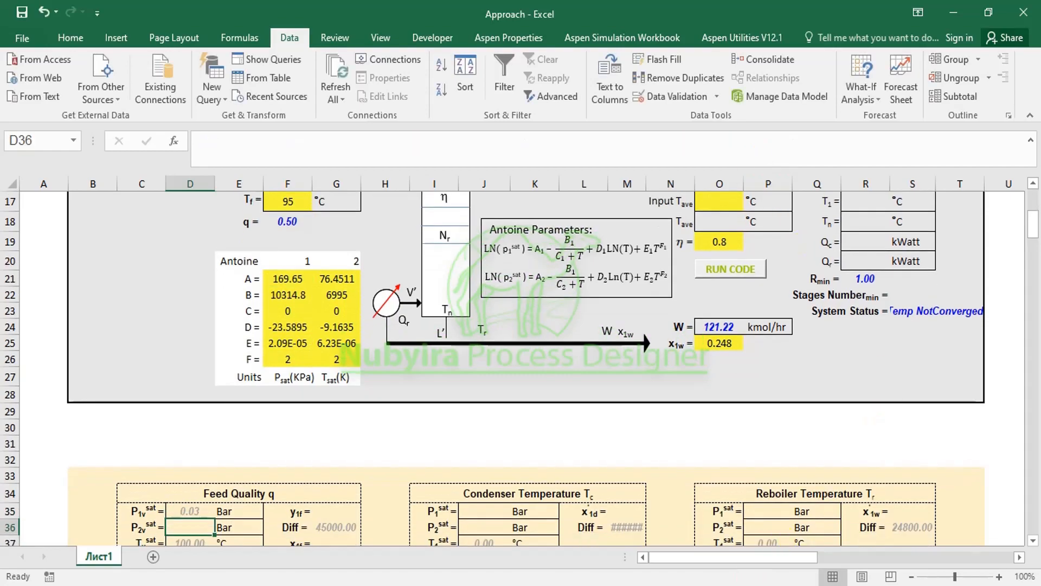
Copy the P2sat formula from the Notepad Workings file and paste it into the P2v sat cell D36 in Excel
key("alt+Tab")
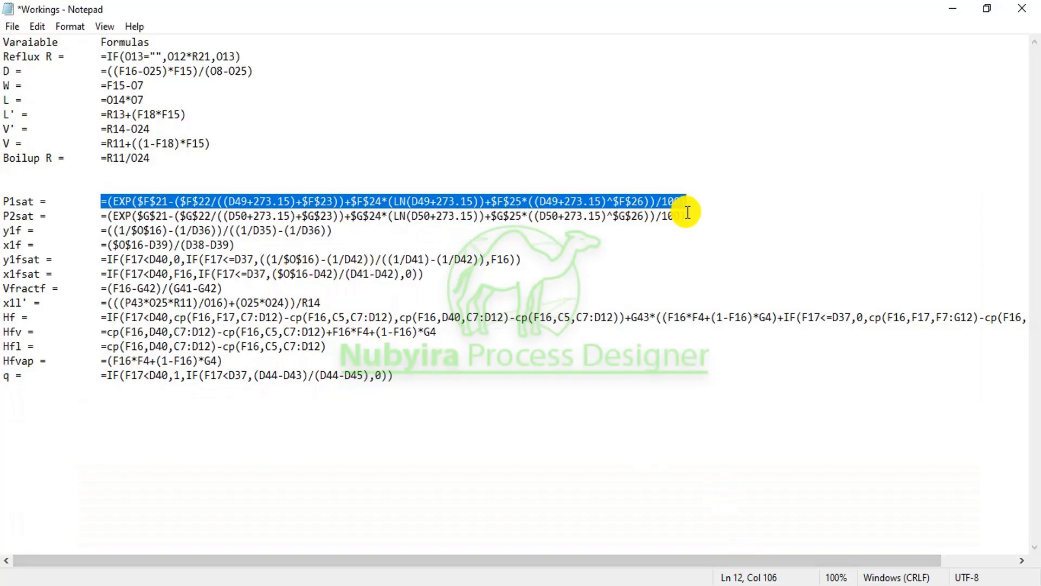
left_click_drag(688, 212, 99, 216)
right_click(153, 214)
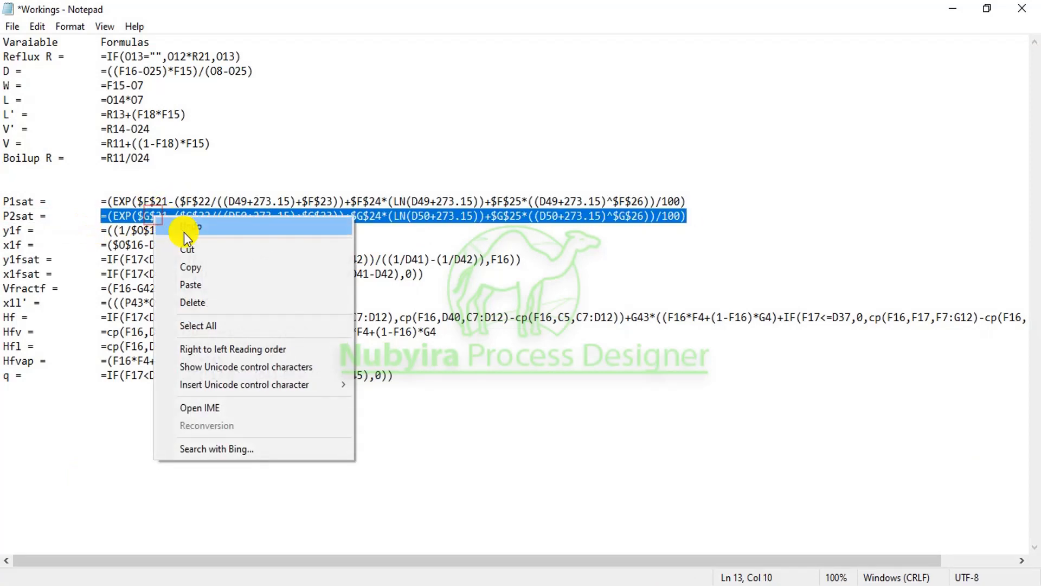
left_click(196, 265)
key("alt+Tab")
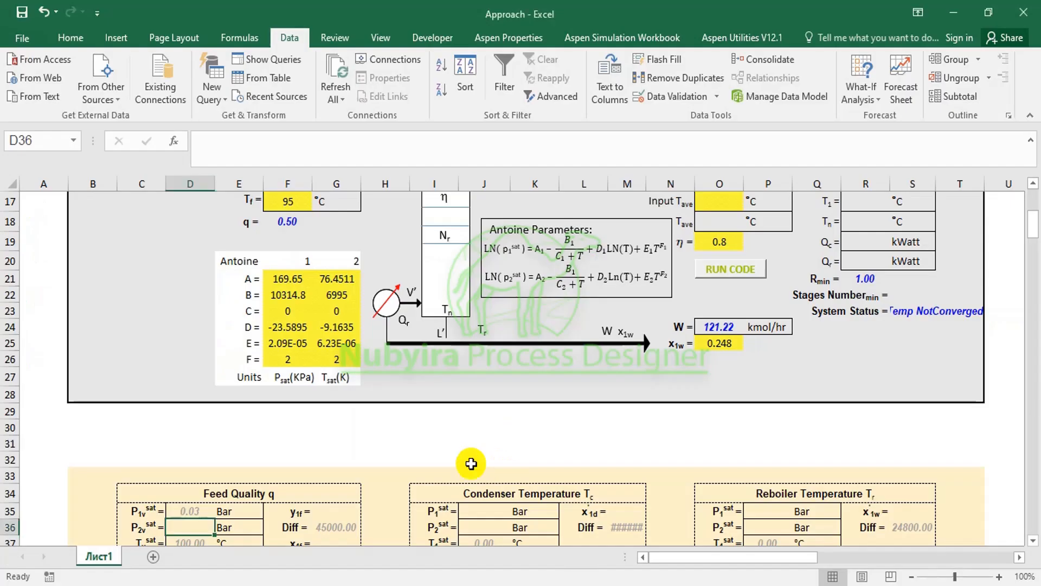
scroll(228, 483, "down", 1)
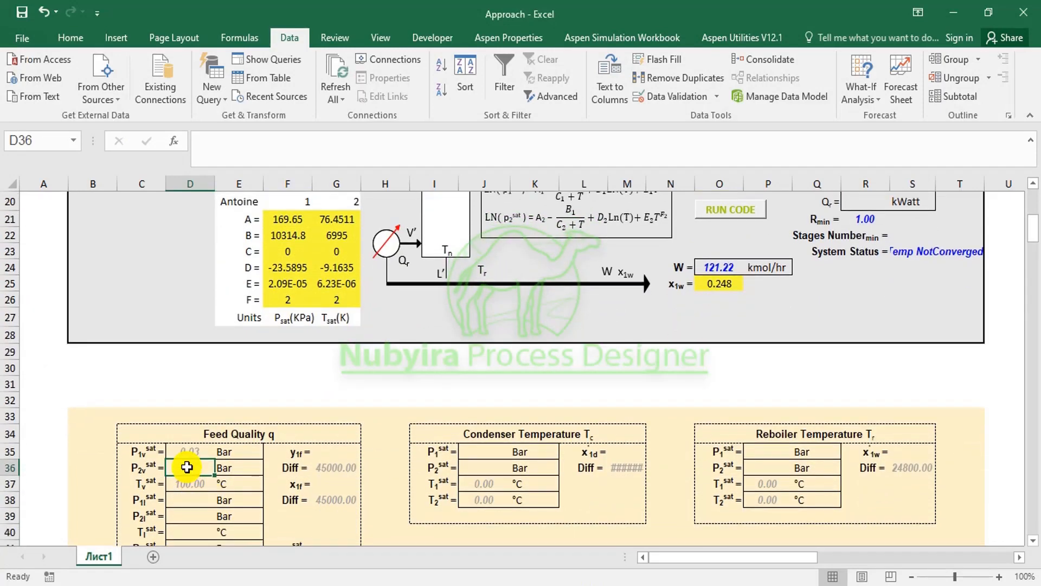
right_click(187, 467)
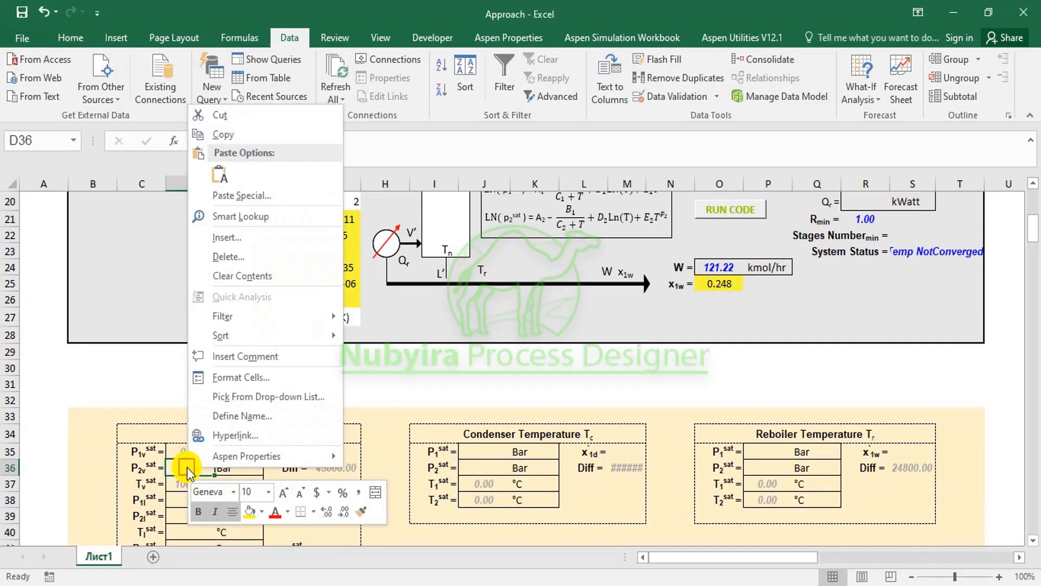
left_click(222, 176)
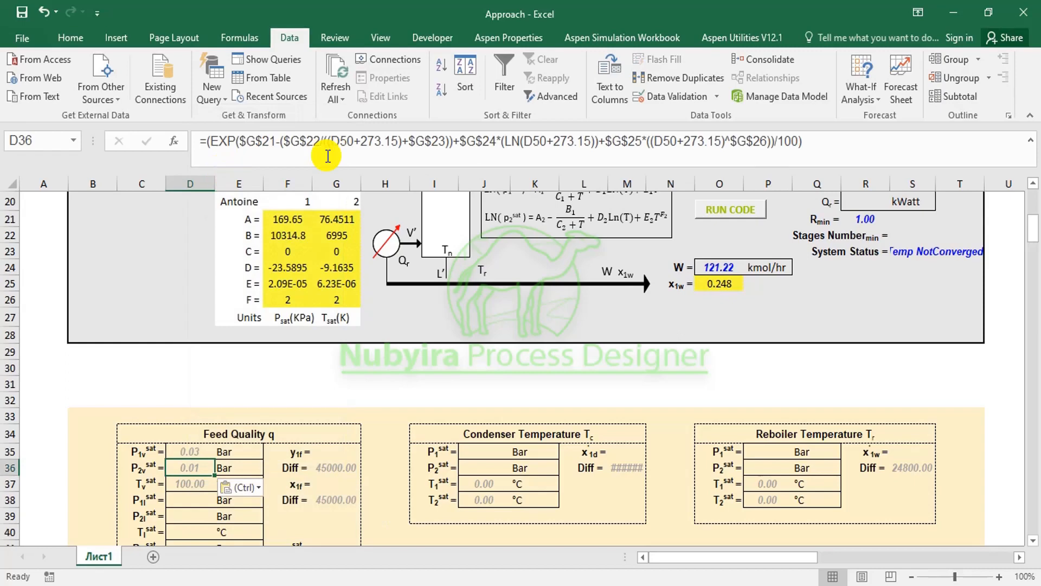
Replace all three D50 references in the P2v sat formula in cell D36 with the Tv sat cell D37
key("Down")
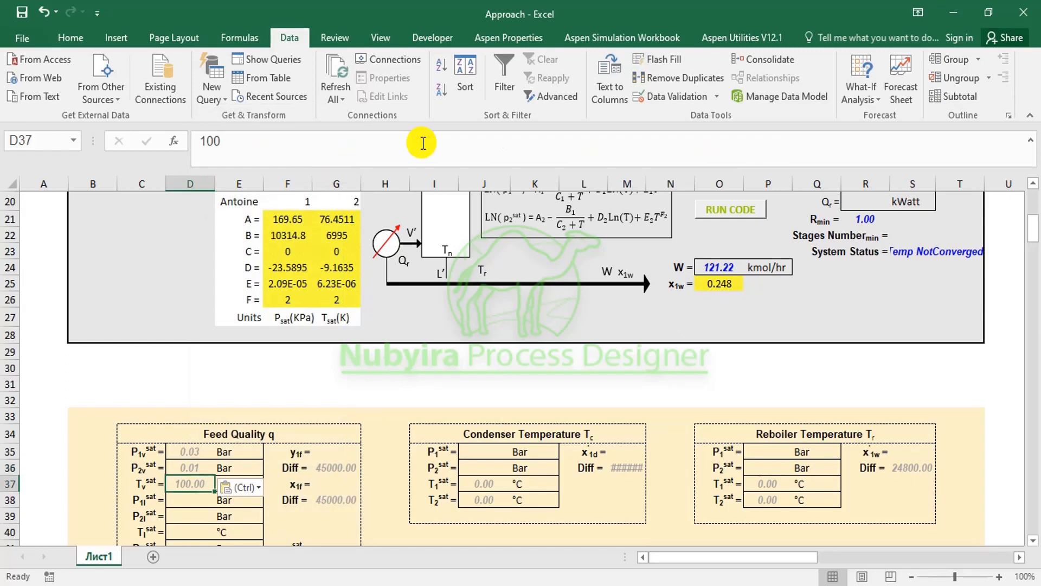
left_click(186, 470)
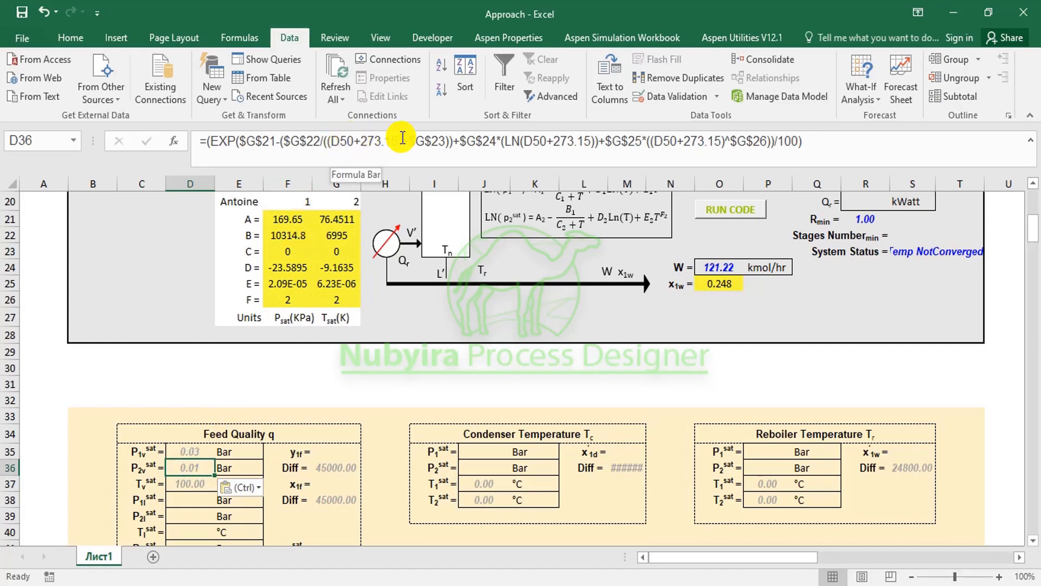
left_click(819, 136)
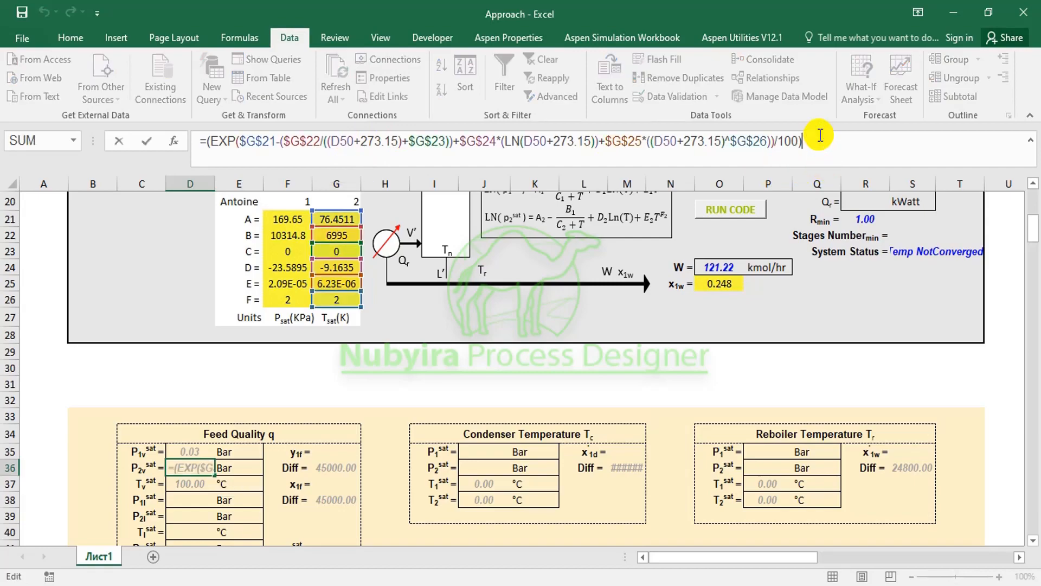
mouse_move(1033, 236)
left_mouse_down()
mouse_move(1033, 213)
mouse_move(1035, 265)
mouse_move(1036, 228)
left_mouse_up()
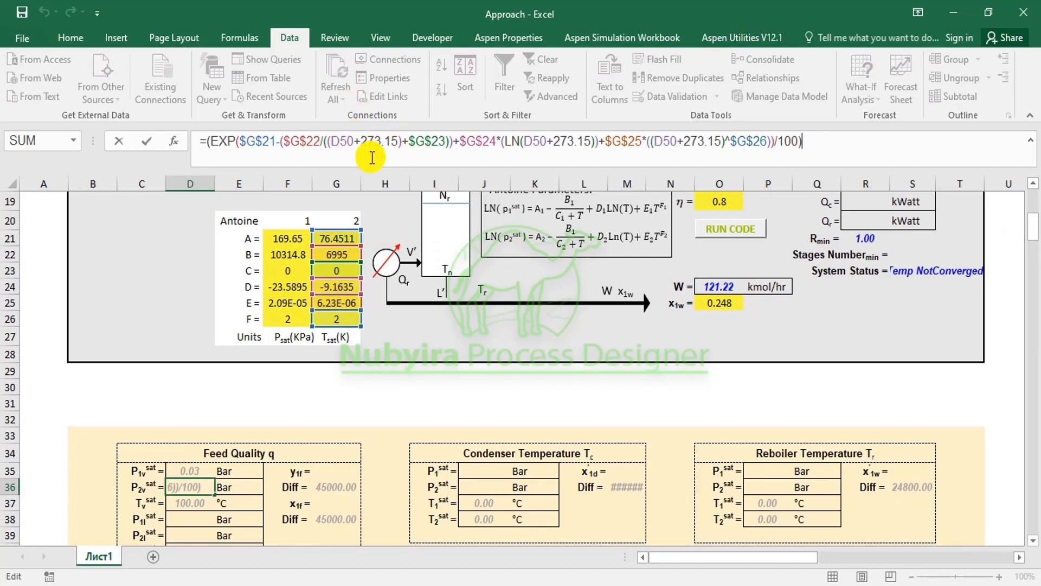
double_click(341, 141)
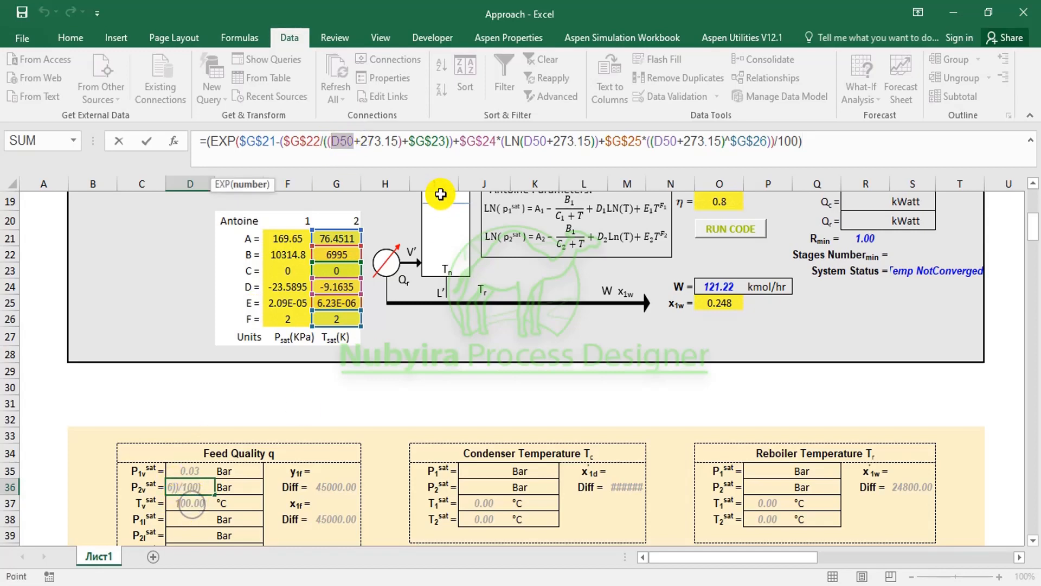
left_click(192, 504)
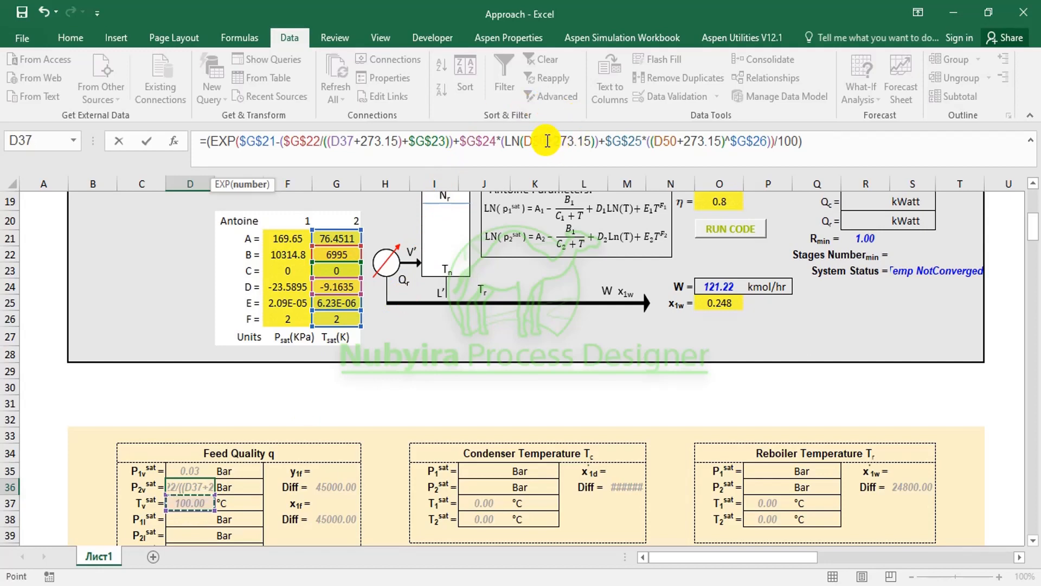
left_click_drag(546, 142, 524, 143)
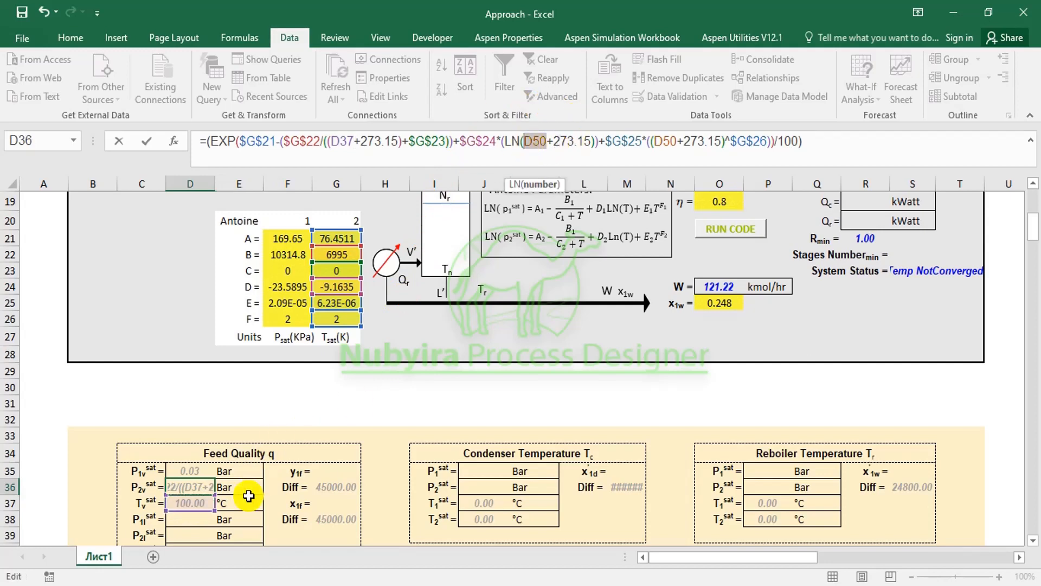
left_click(186, 502)
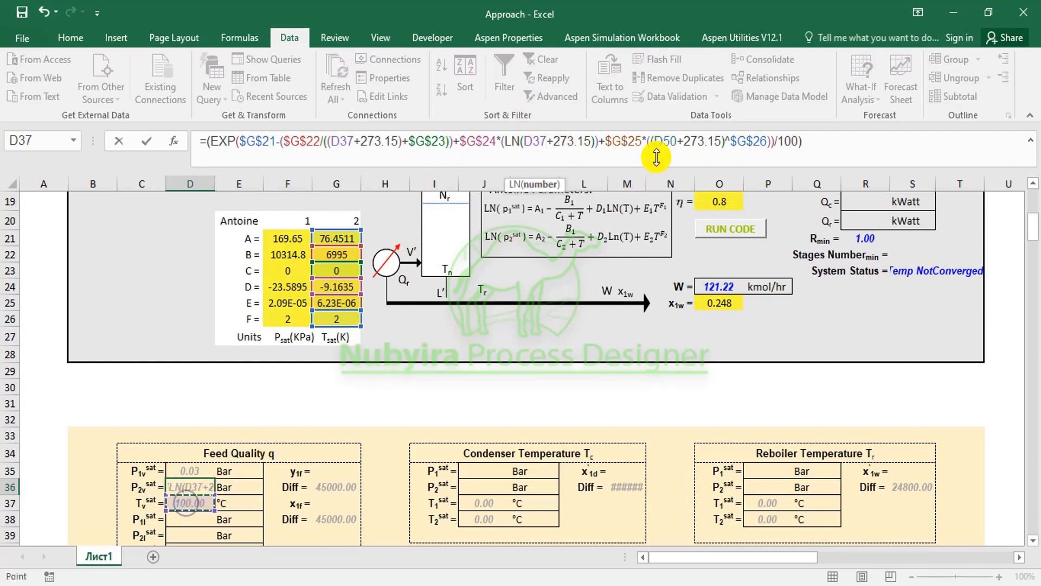
left_click_drag(675, 142, 660, 141)
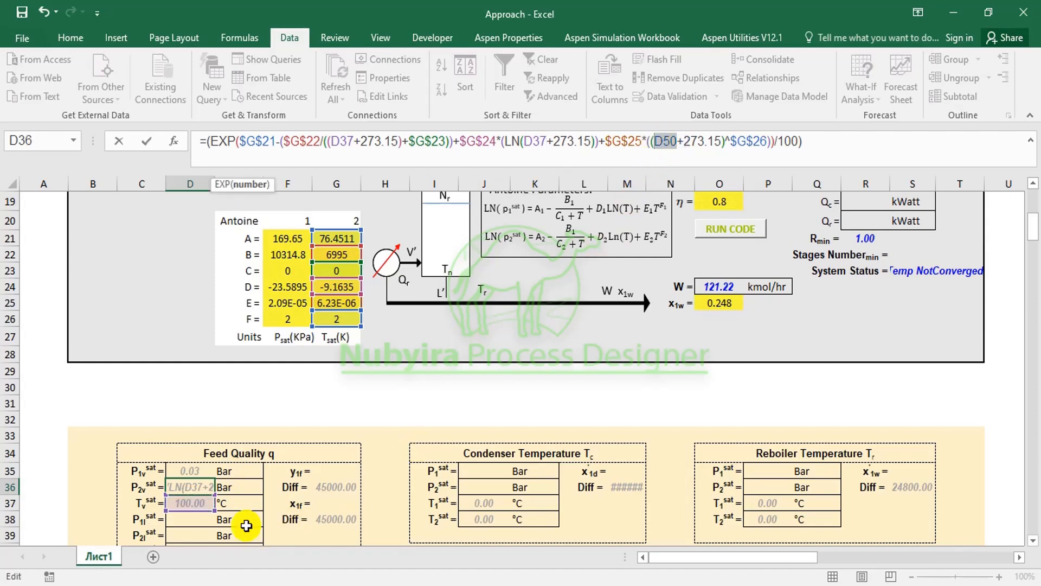
left_click(196, 503)
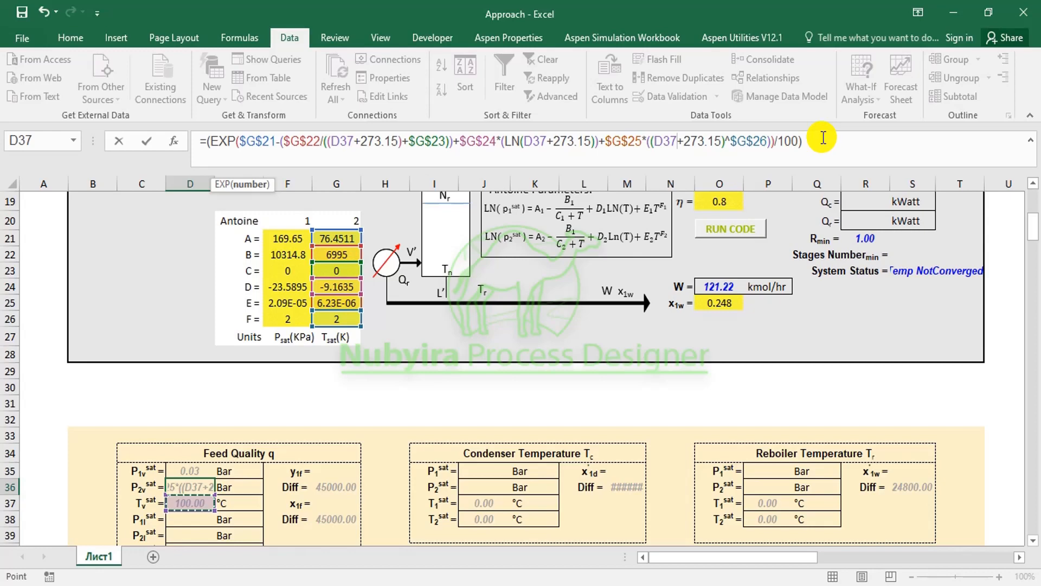
key("Return")
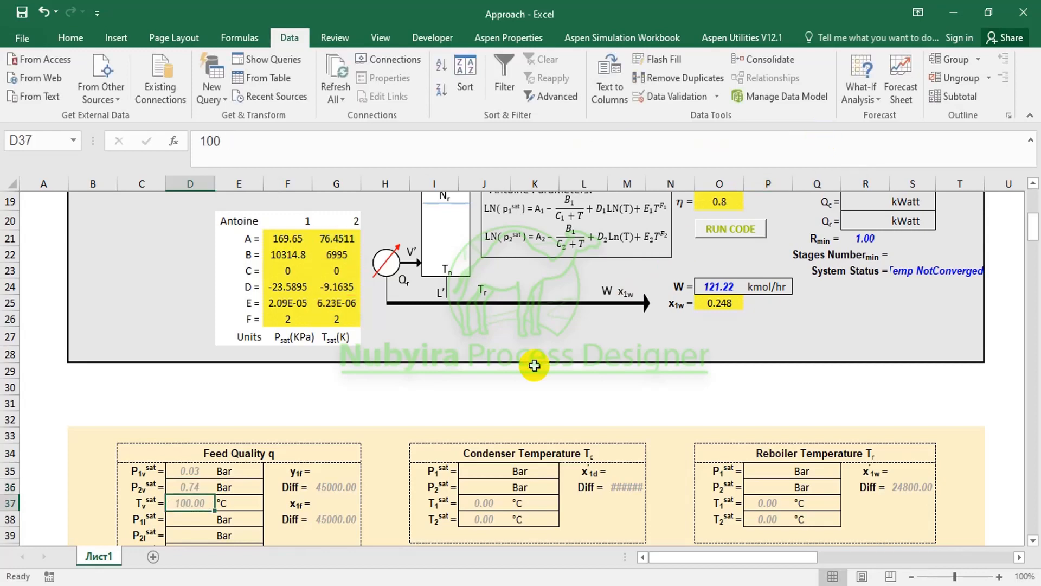
Replace the first D49 reference in the P1v sat formula in cell D35, in the $F$22 term, with D37
left_click(189, 476)
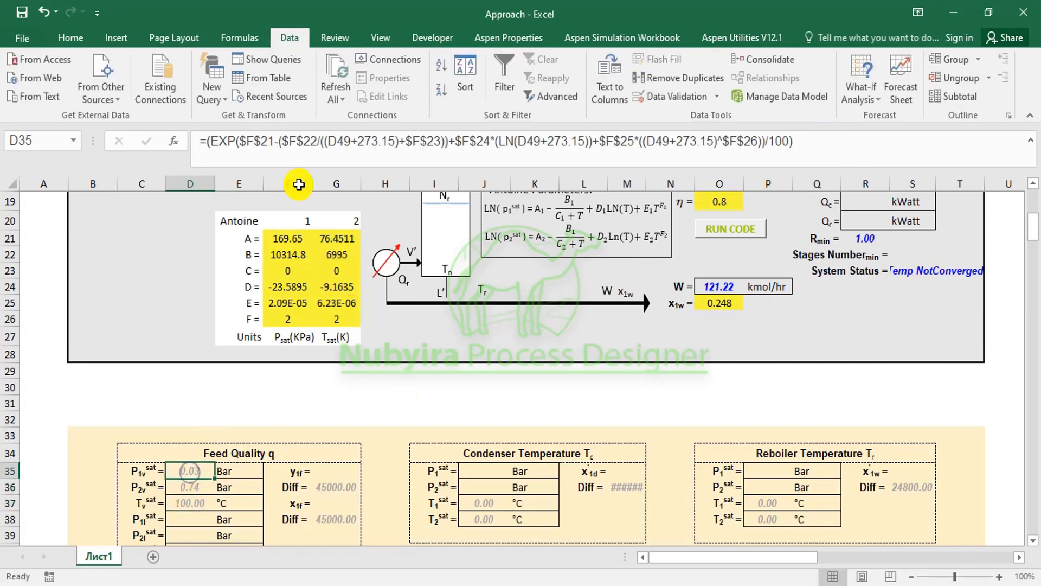
left_click(352, 143)
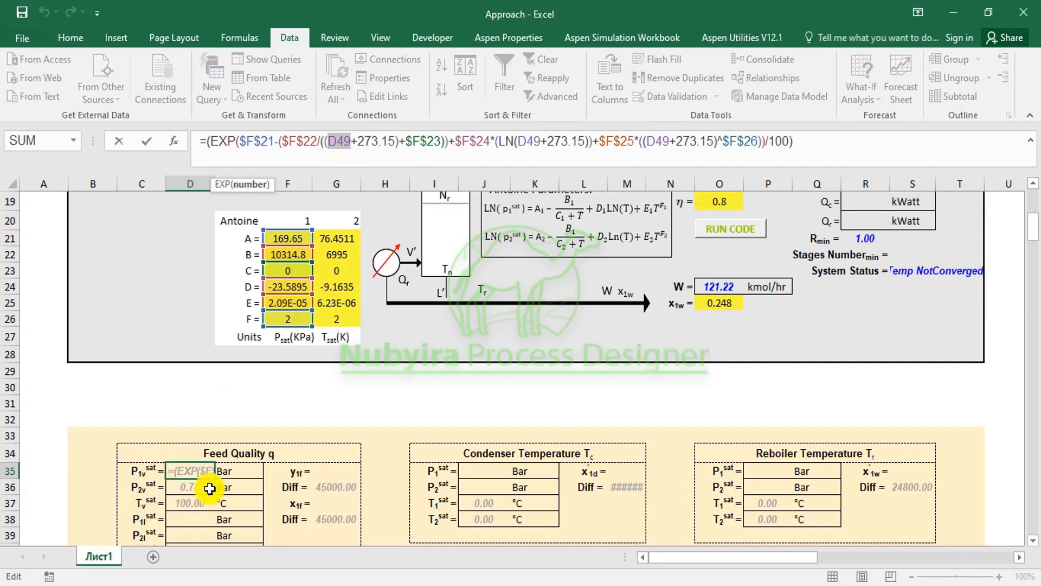
left_click(196, 502)
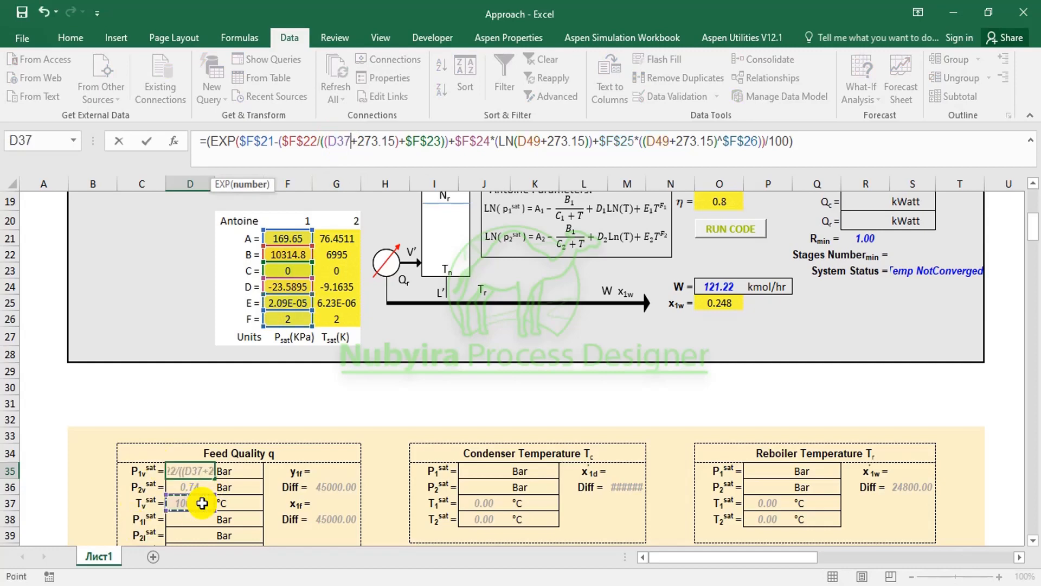
key("Return")
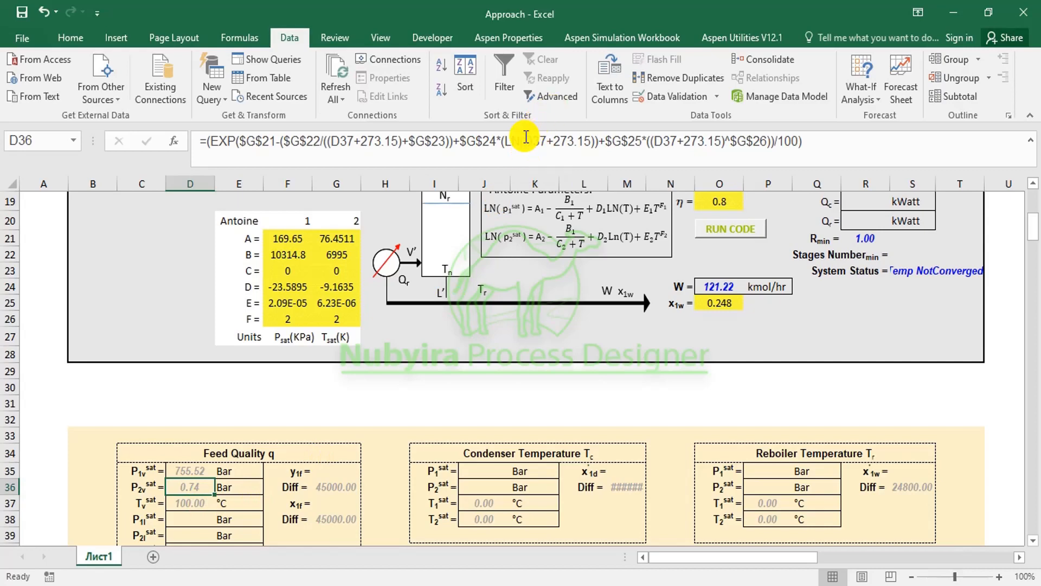
Replace the D49 references in the LN and $F$25 terms of the P1v sat formula with D37, and check the finished formula
left_click(205, 473)
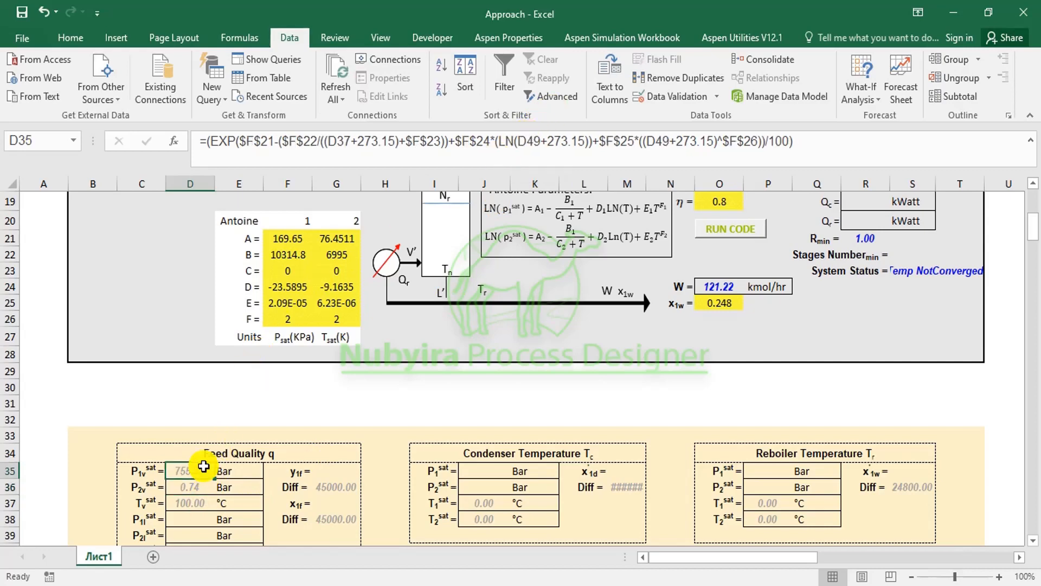
left_click_drag(541, 141, 516, 141)
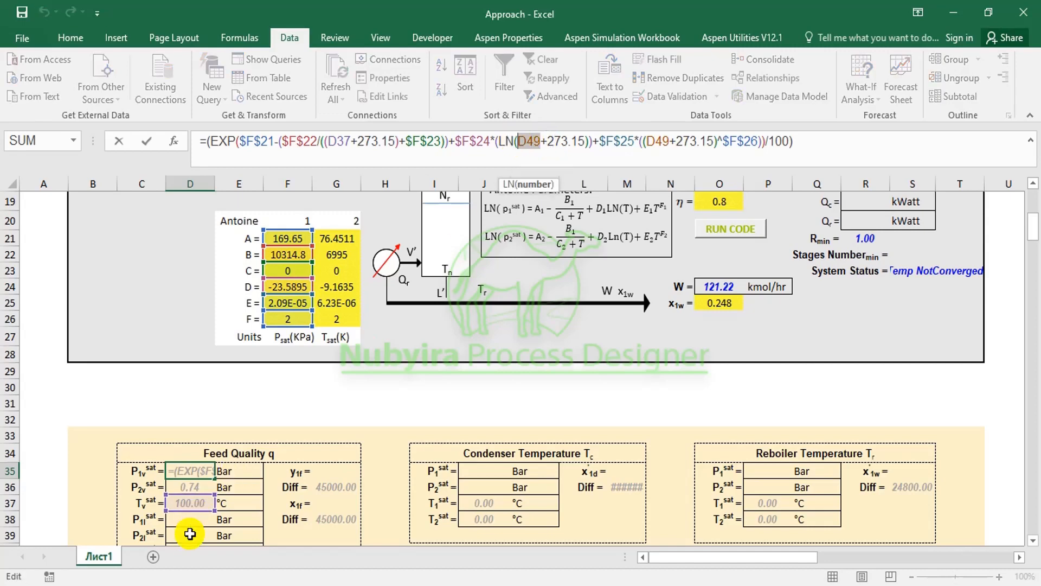
left_click(190, 502)
left_click_drag(671, 144, 647, 142)
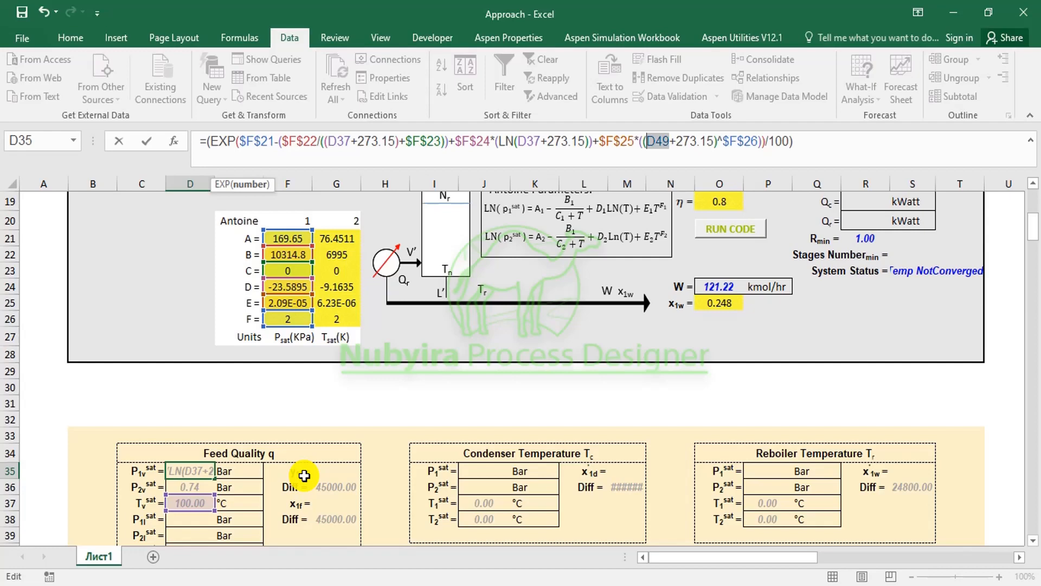
left_click(196, 503)
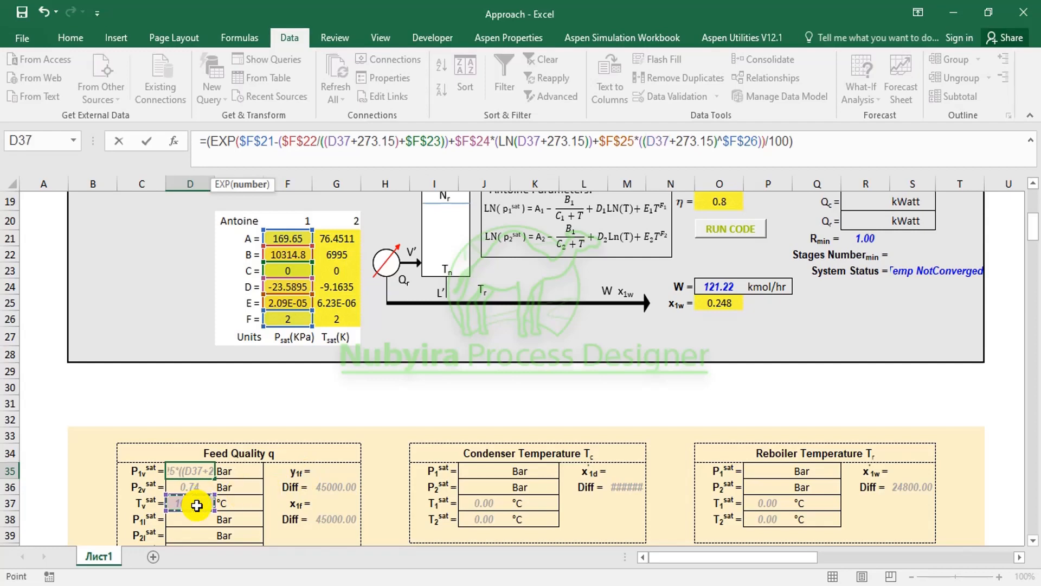
type("\\")
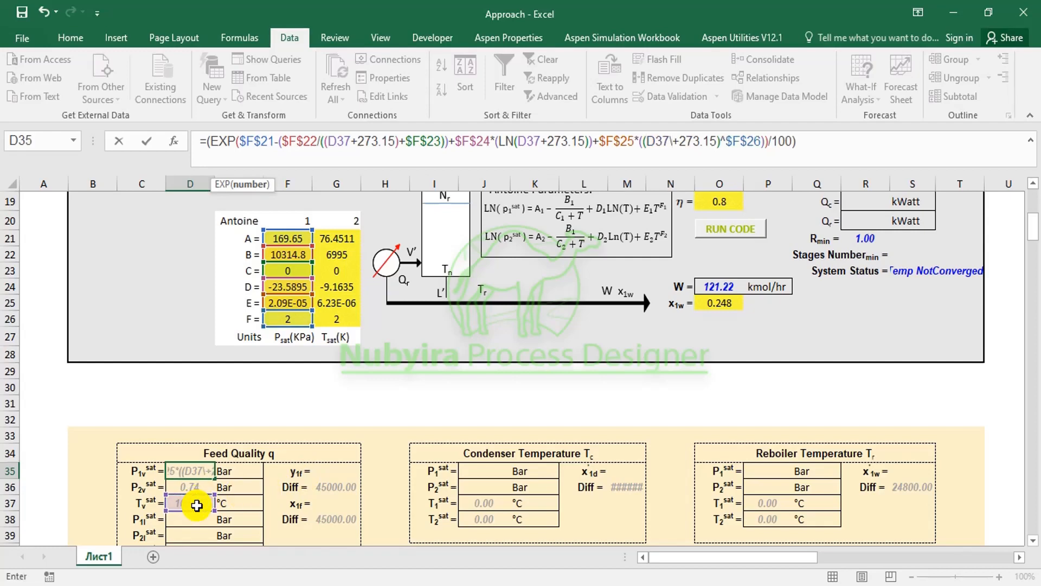
key("BackSpace")
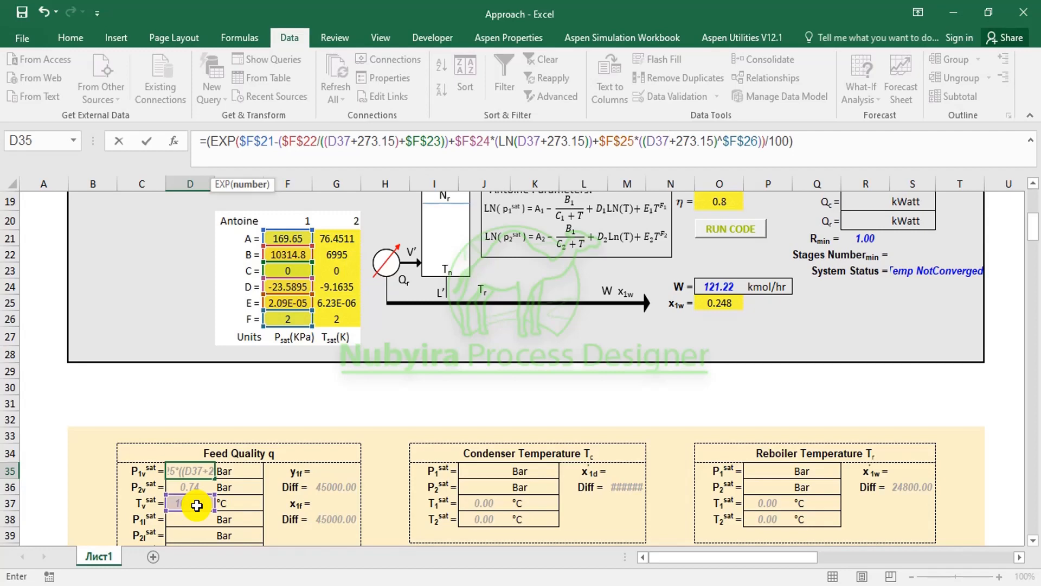
key("Return")
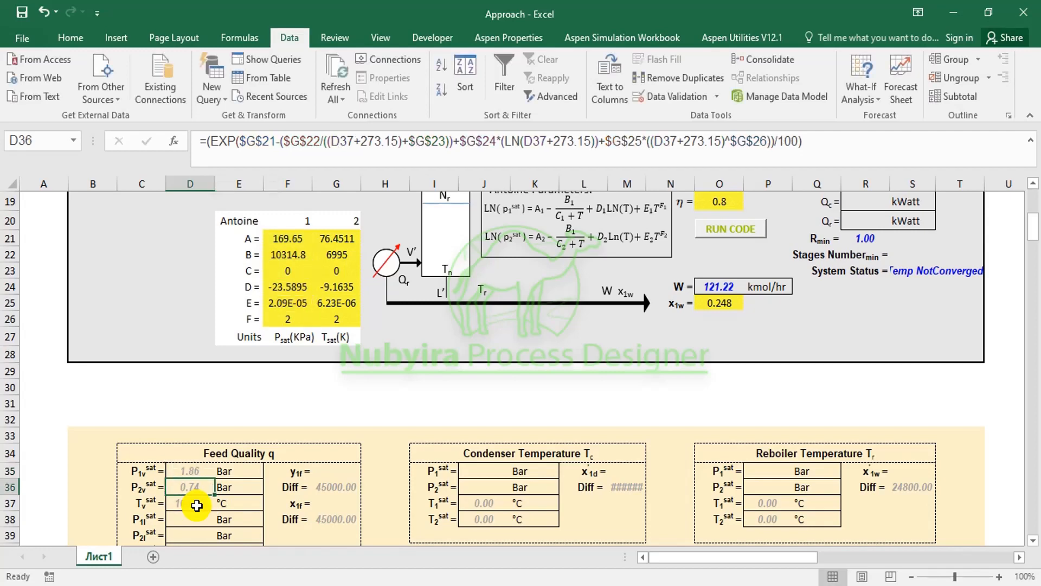
left_click(196, 473)
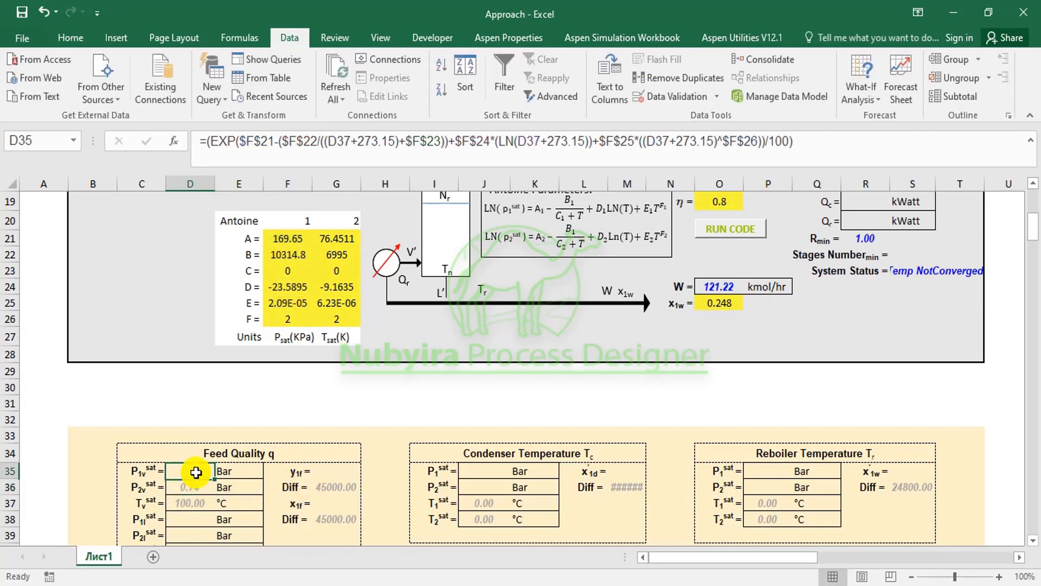
left_click(840, 140)
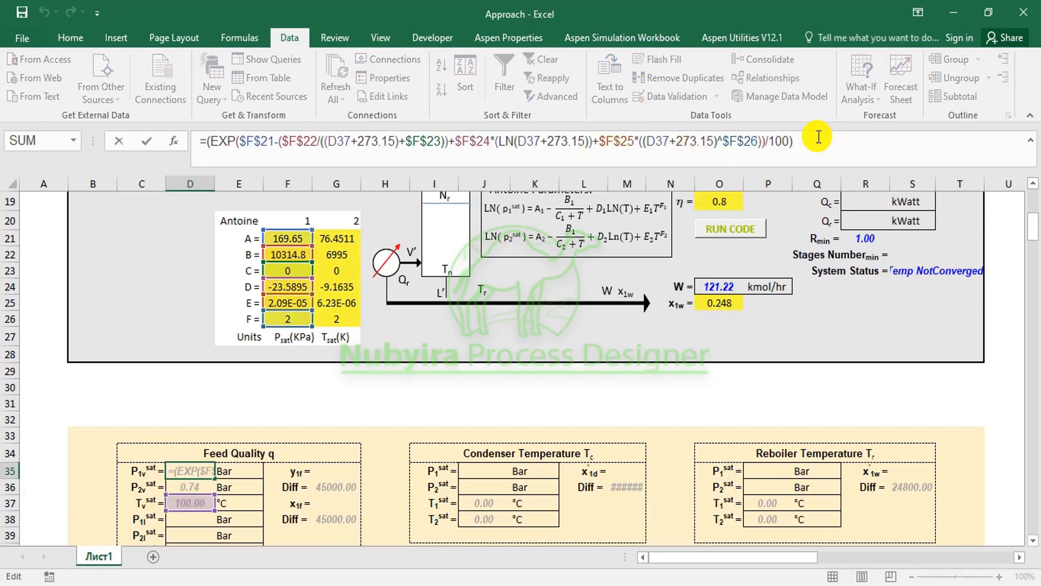
key("Escape")
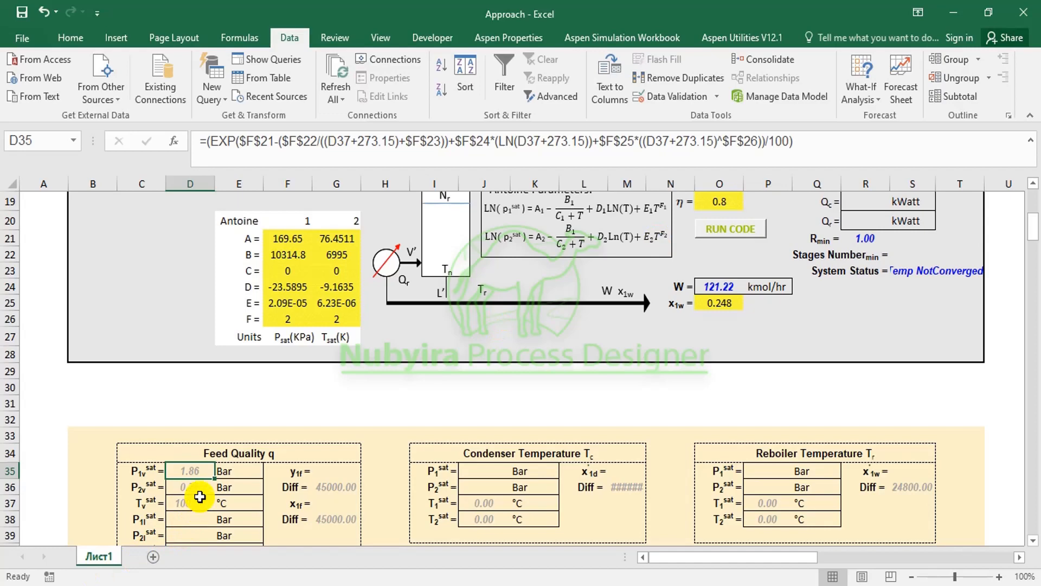
Consult the dew point equations on the Workings slide in PowerPoint, and copy the y1f formula from the Workings file in Notepad
left_click(348, 474)
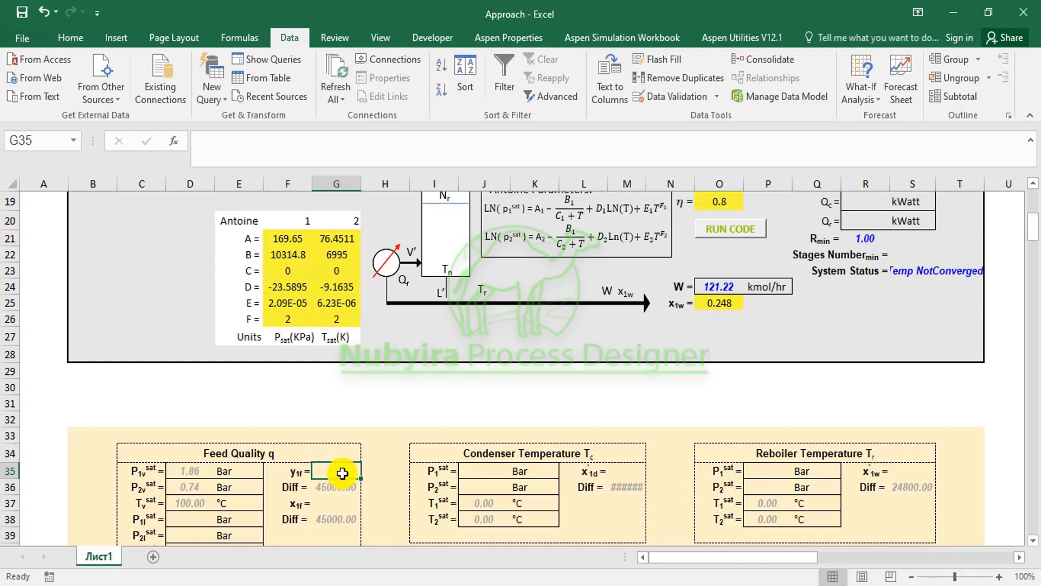
left_click(611, 585)
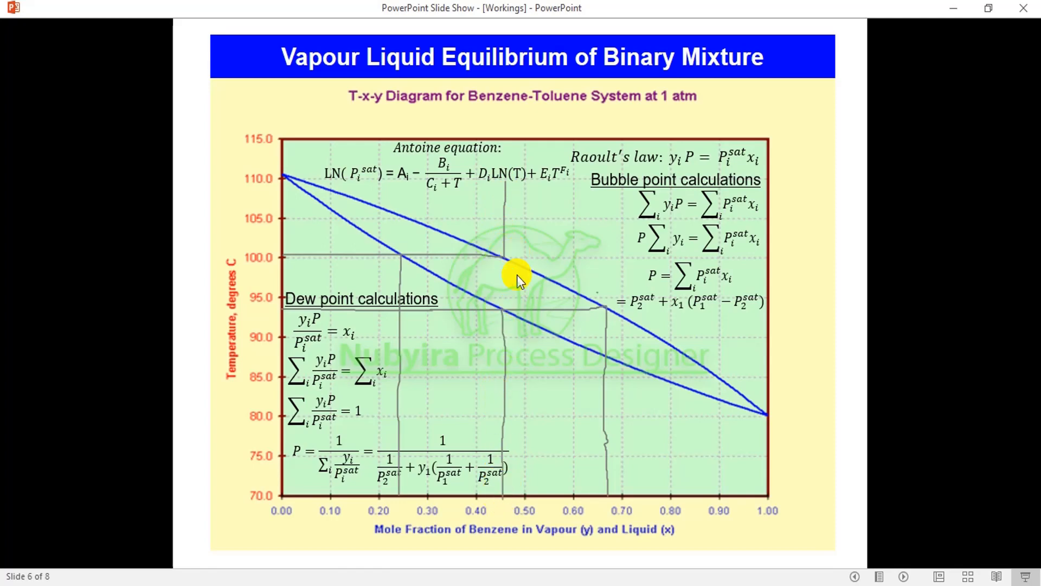
left_click(581, 584)
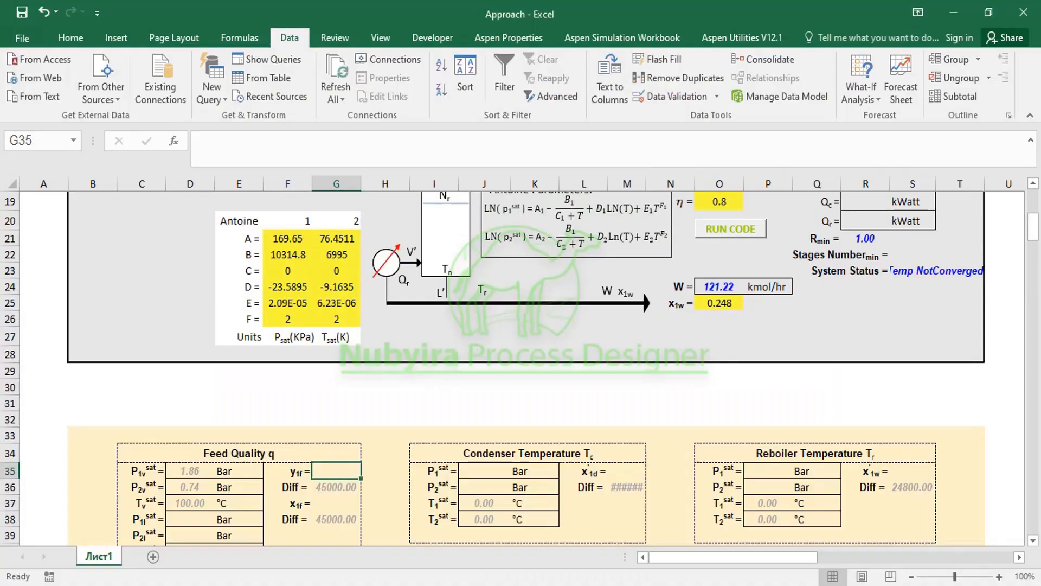
left_click(520, 584)
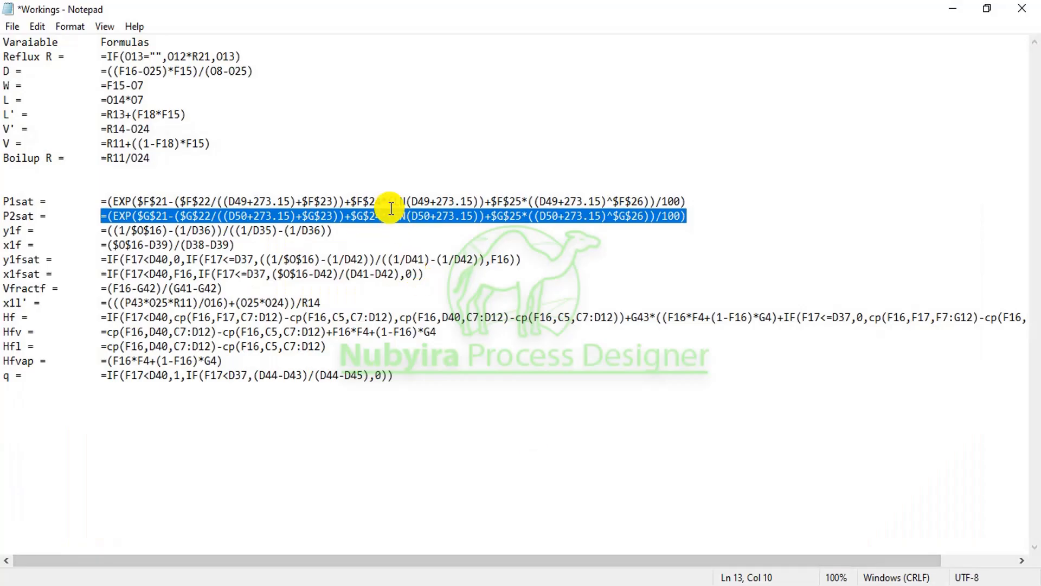
left_click(342, 232)
left_click_drag(341, 231, 95, 230)
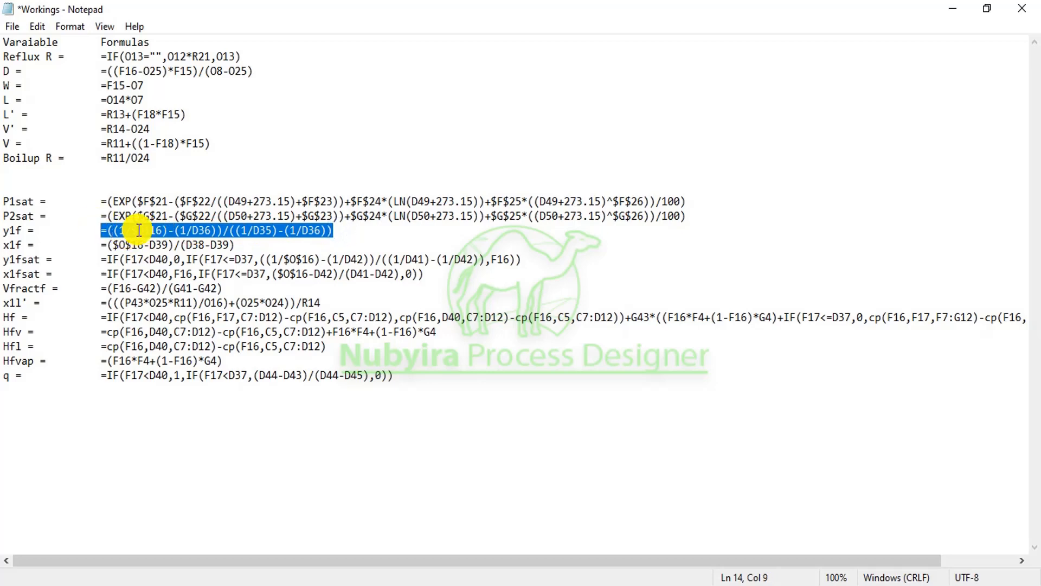
right_click(166, 231)
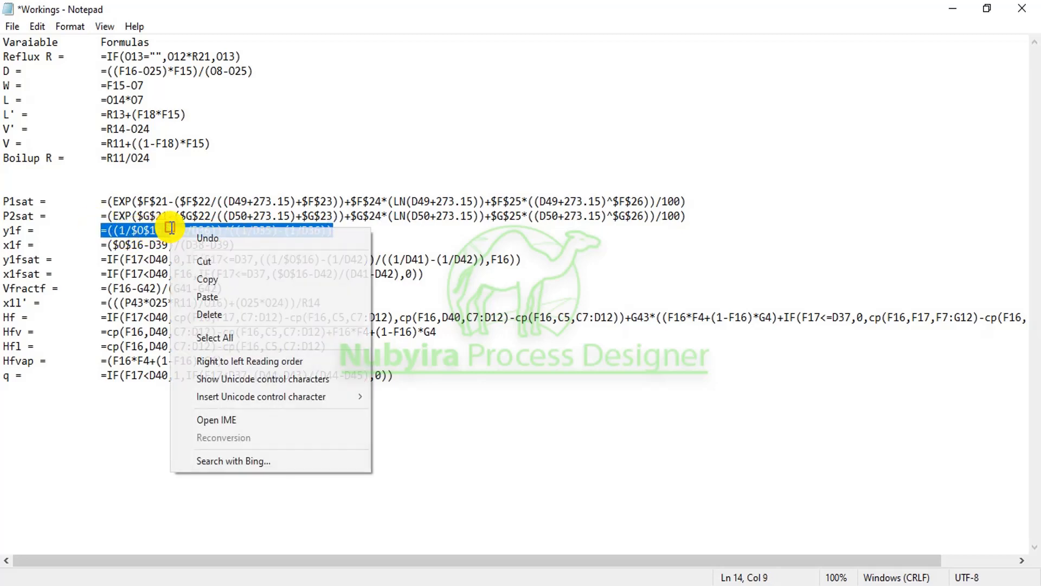
left_click(223, 276)
Paste the copied formula =((1/$O$16)-(1/D36))/((1/D35)-(1/D36)) into the y1f cell G35 of the Feed Quality q block in Excel
key("alt+Tab")
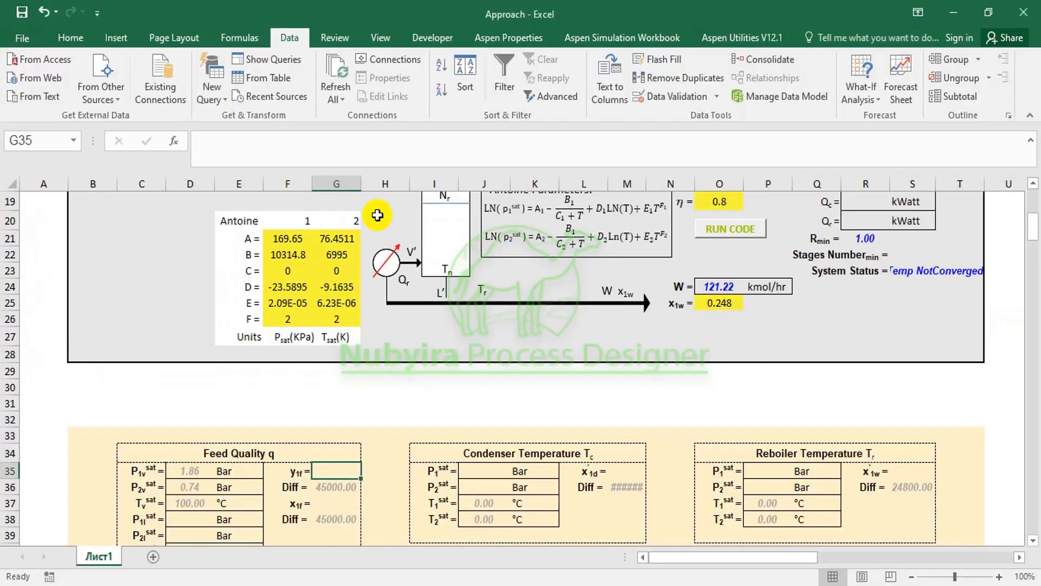
right_click(327, 470)
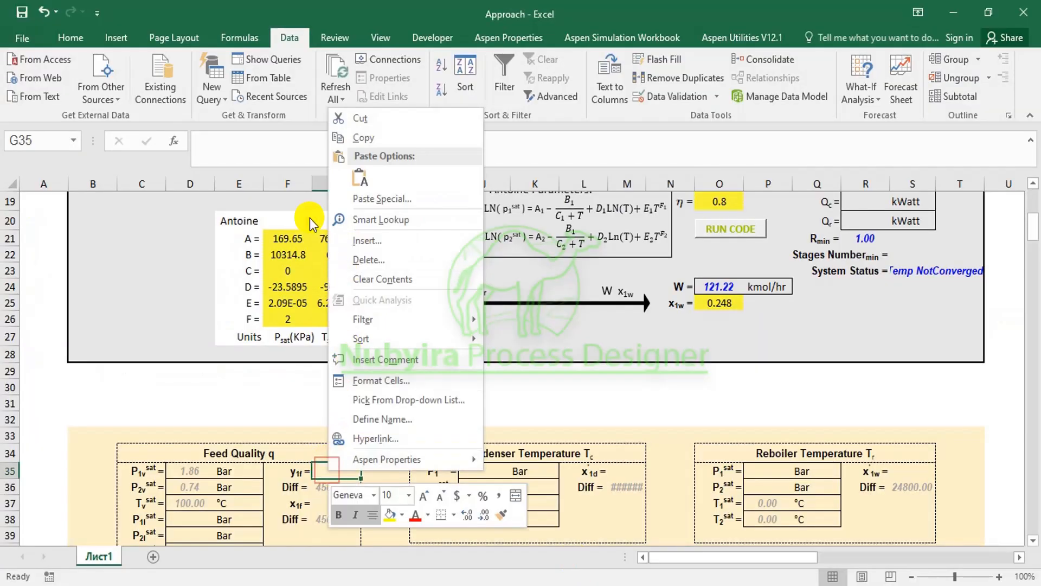
left_click(265, 146)
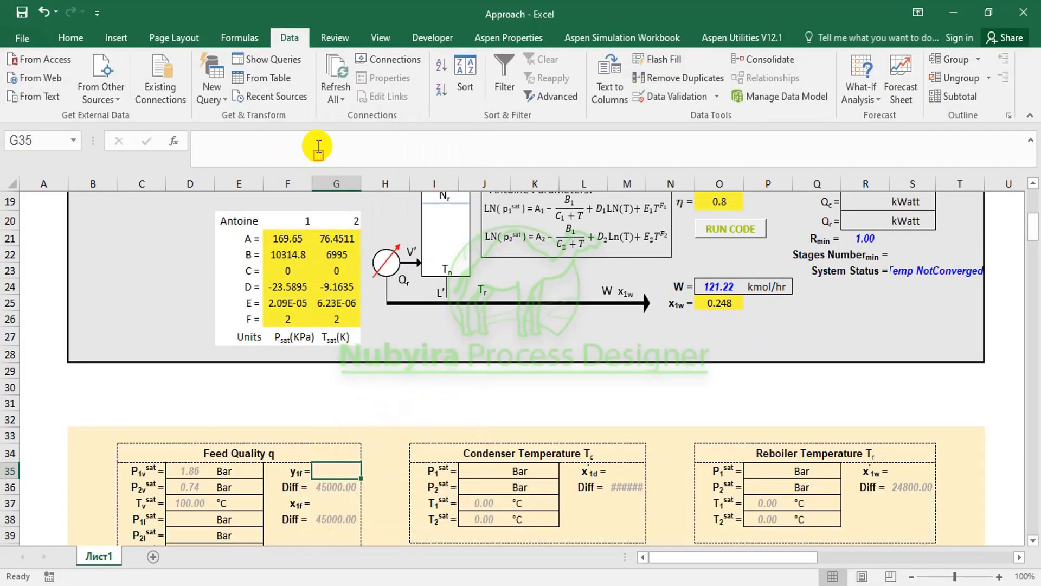
right_click(332, 470)
left_click(367, 176)
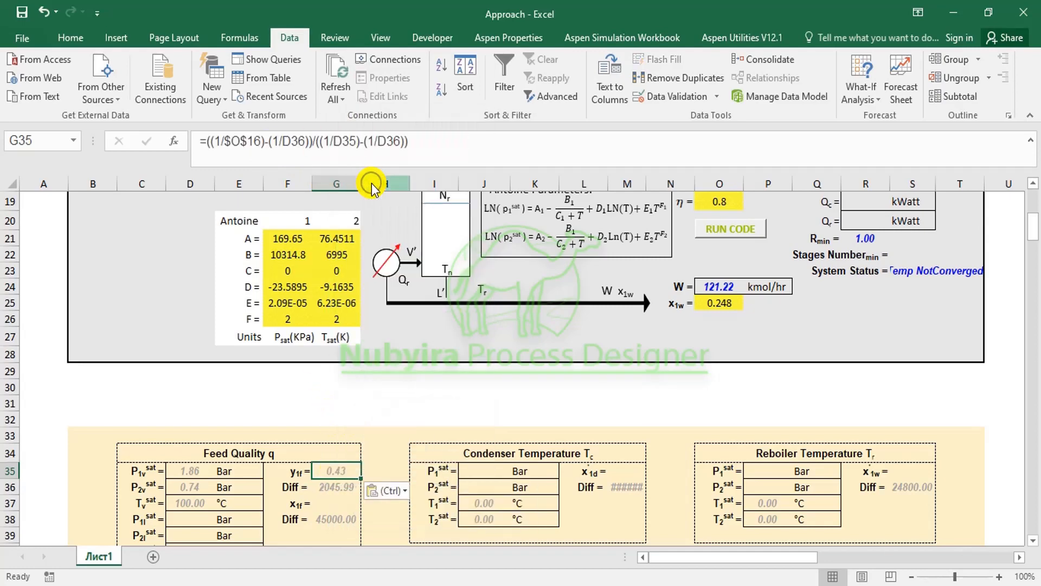
Examine the y1f formula in G35 and its Diff cell G36, and compare them with the dew point equations on the PowerPoint slide
key("Down")
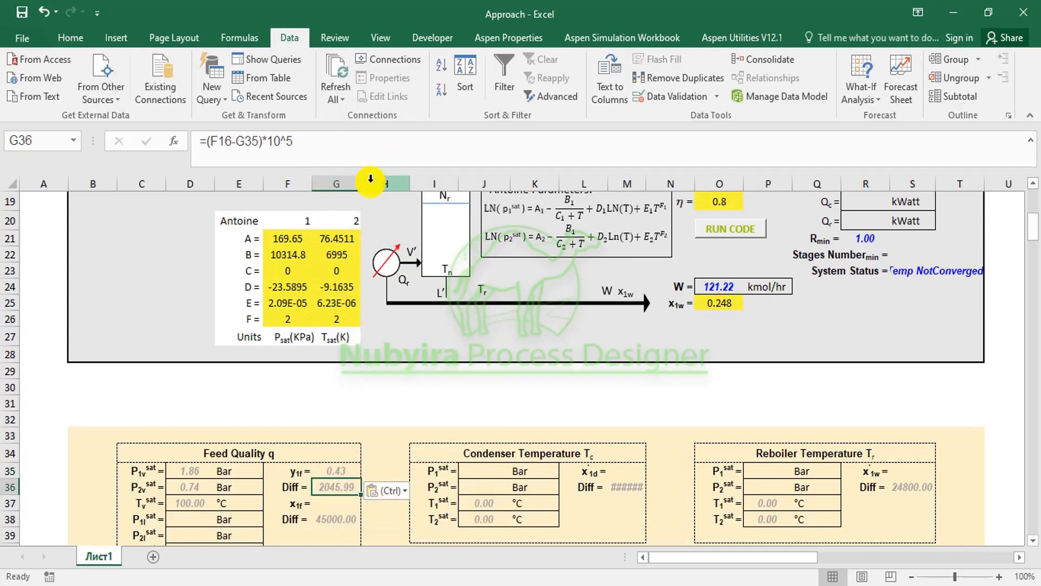
left_click(342, 469)
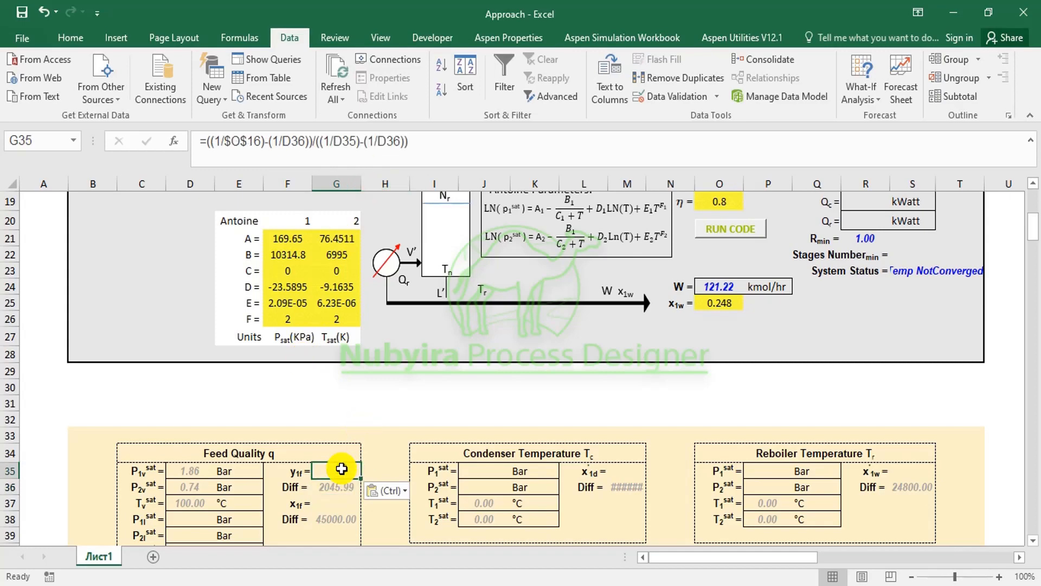
scroll(342, 469, "down", 1)
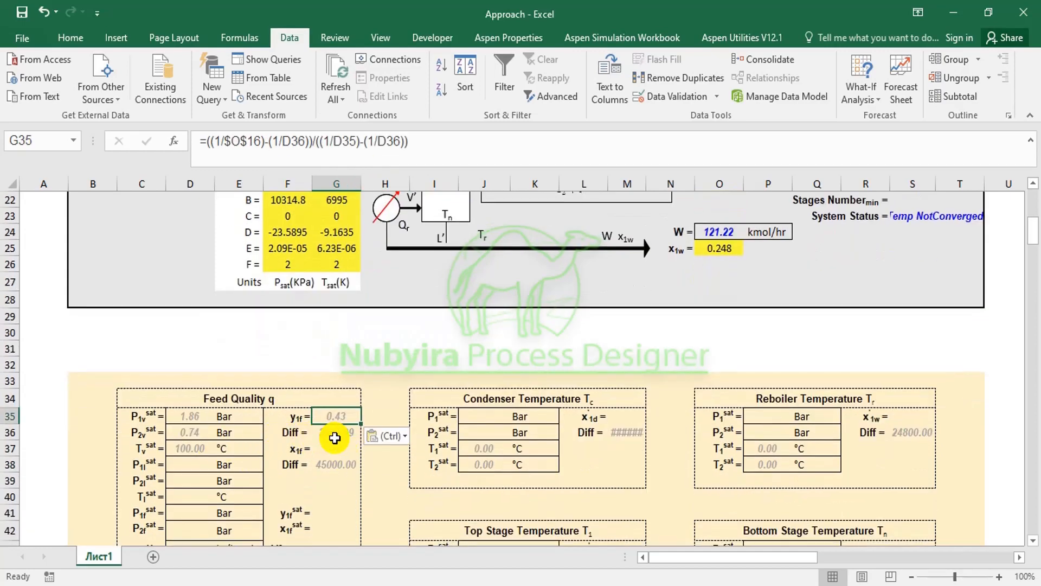
left_click(441, 143)
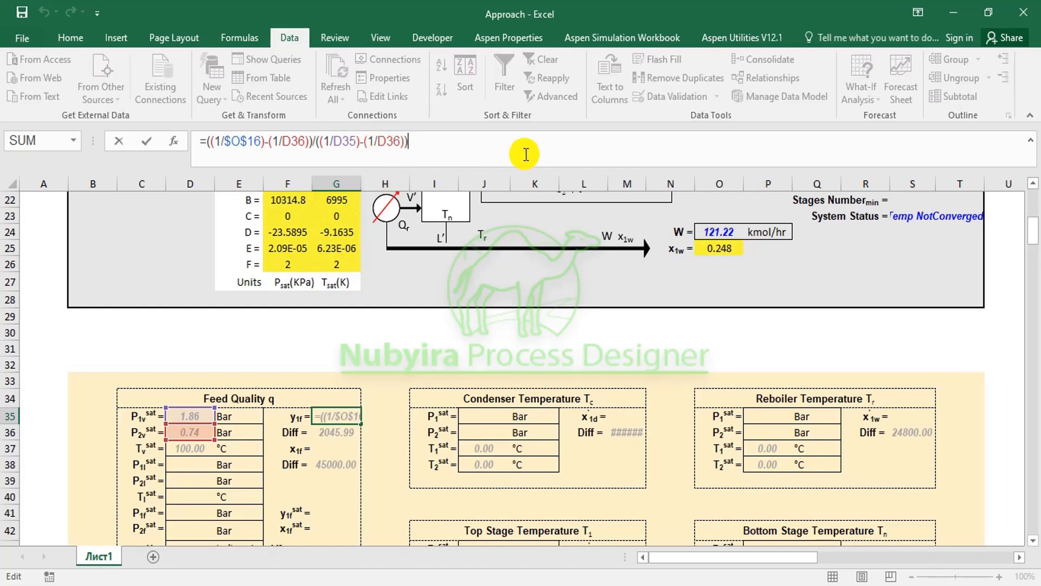
key("Return")
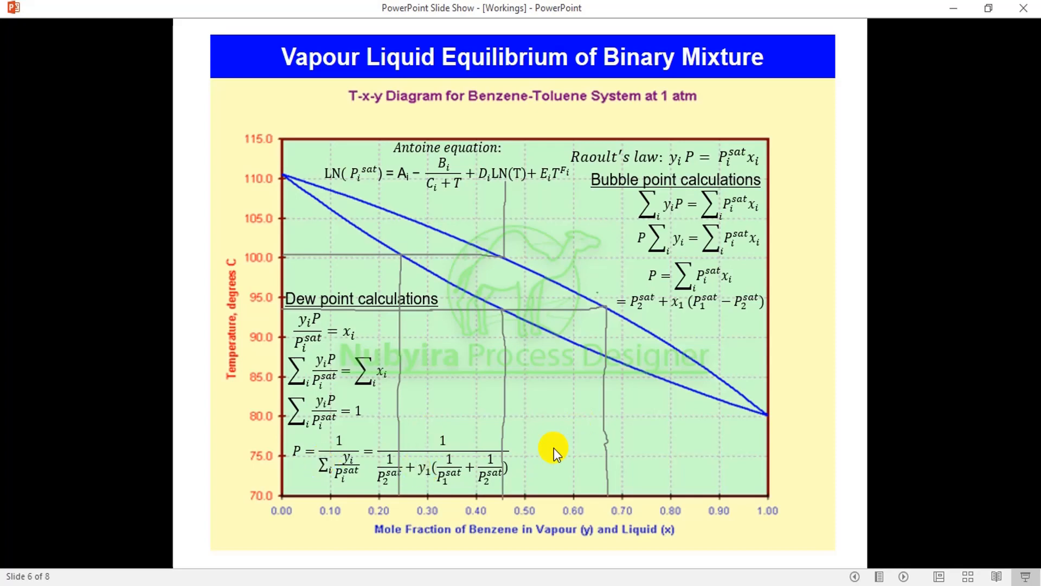
key("alt+Tab")
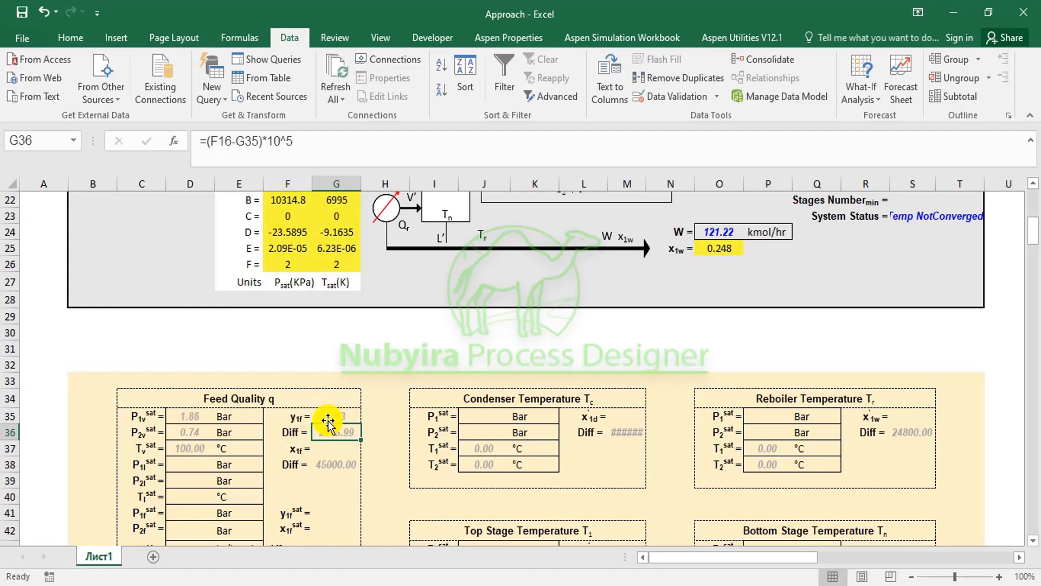
Compare the calculated y1f in G35 with the feed composition z1f in F16 and review the Tv sat guess in D37
left_click(204, 454)
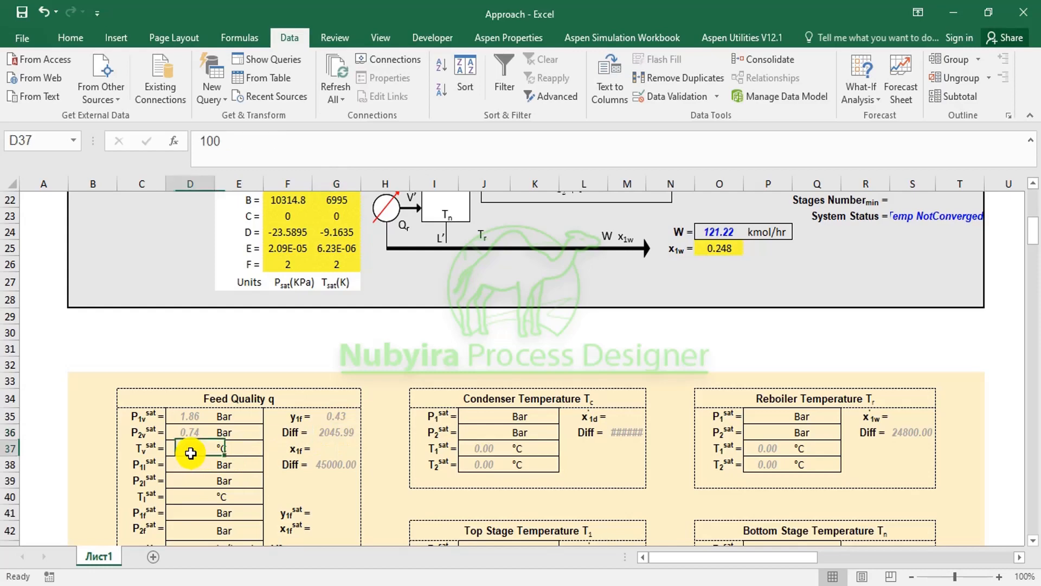
left_click(341, 417)
scroll(352, 422, "up", 4)
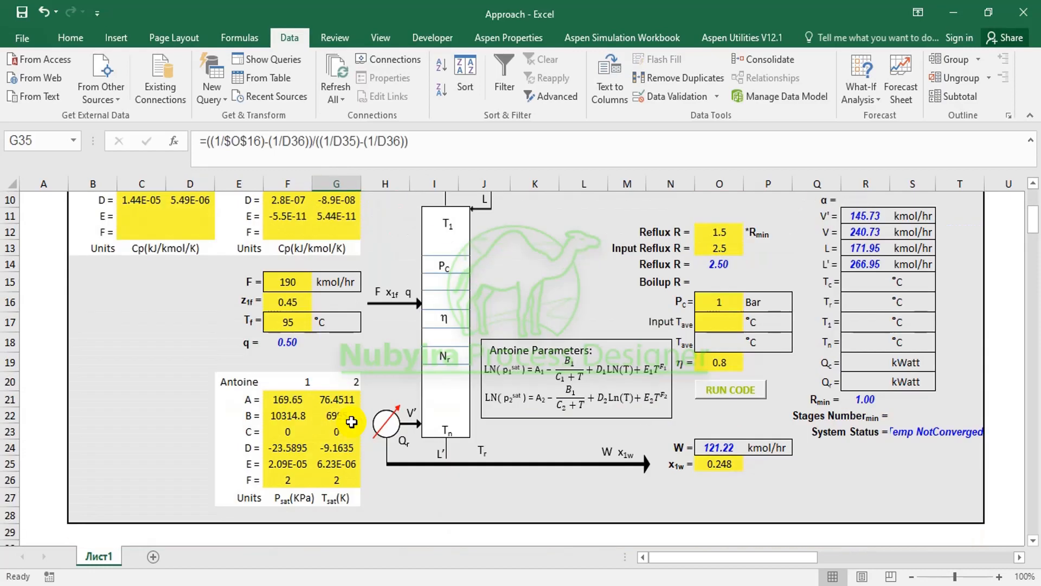
left_click(293, 302)
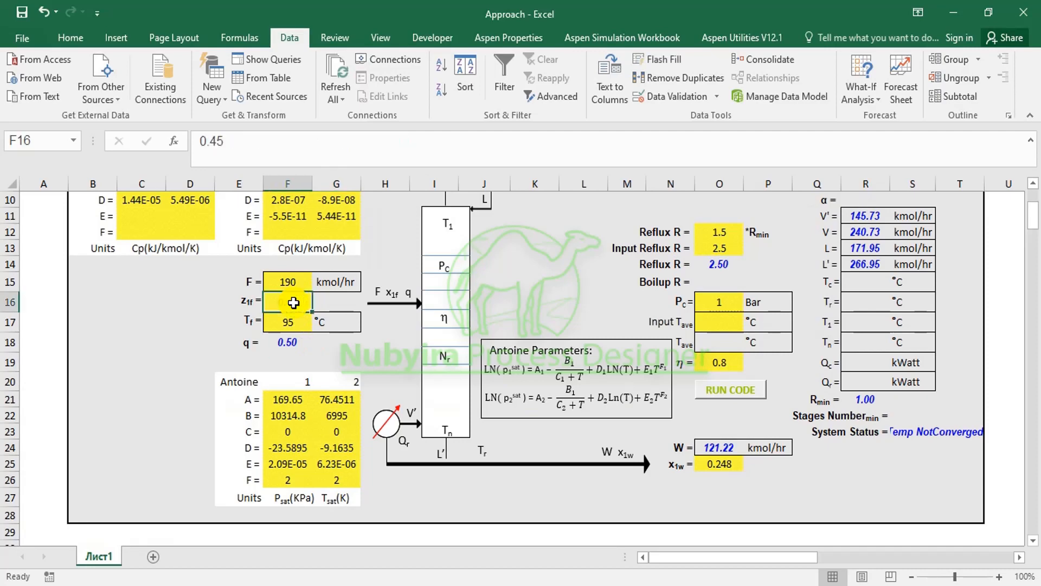
scroll(293, 302, "down", 4)
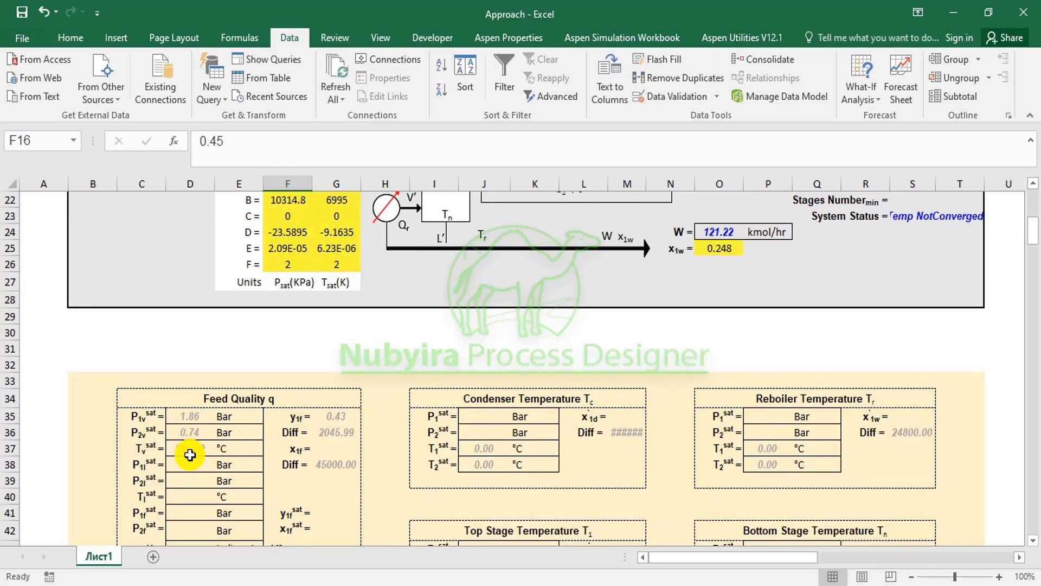
scroll(325, 404, "up", 3)
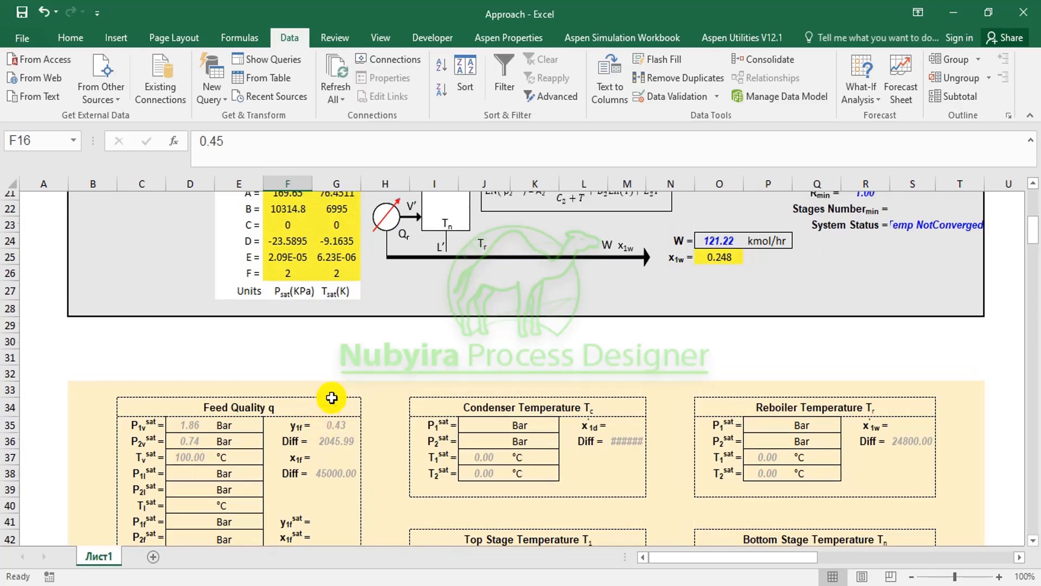
scroll(325, 369, "down", 3)
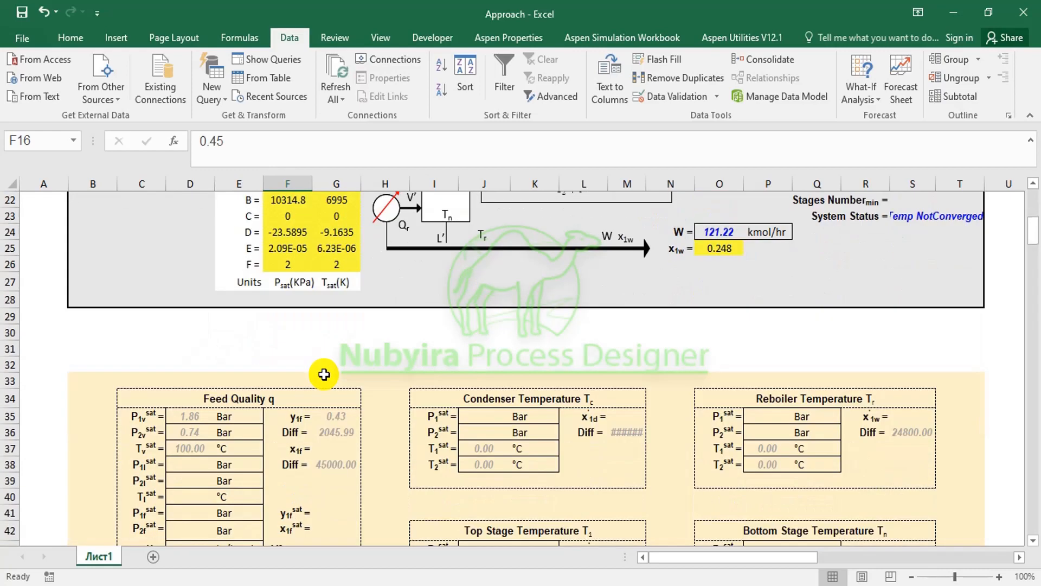
Start a Goal Seek with the y1f Diff cell G36 of the Feed Quality q block as the set cell
left_click(191, 451)
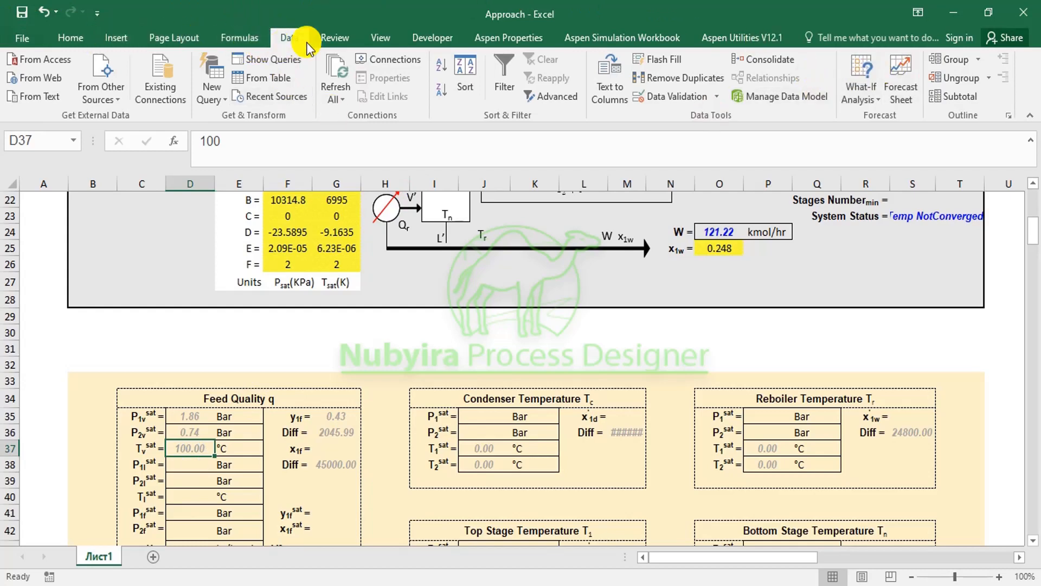
left_click(861, 90)
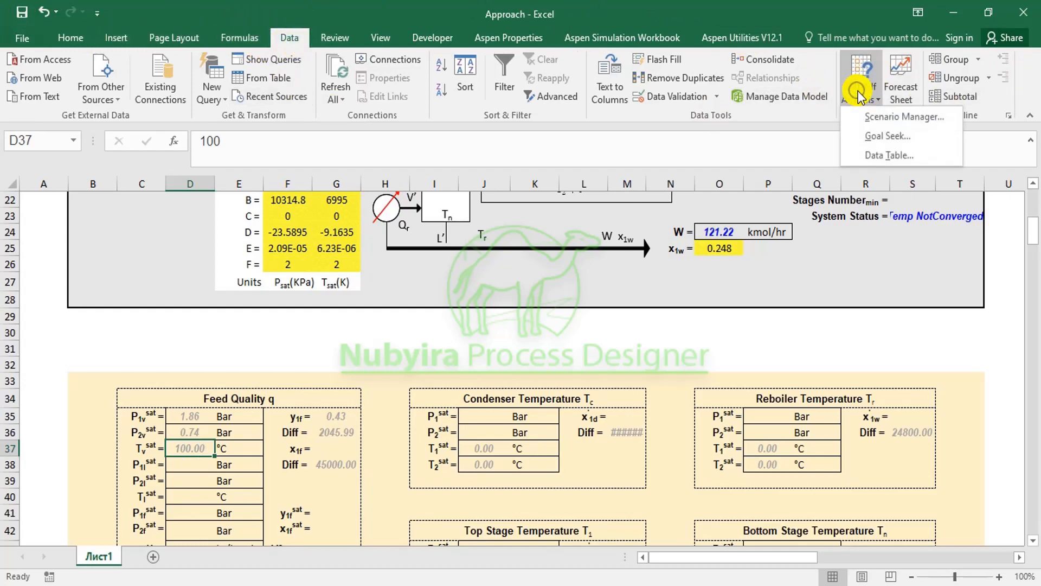
left_click(895, 145)
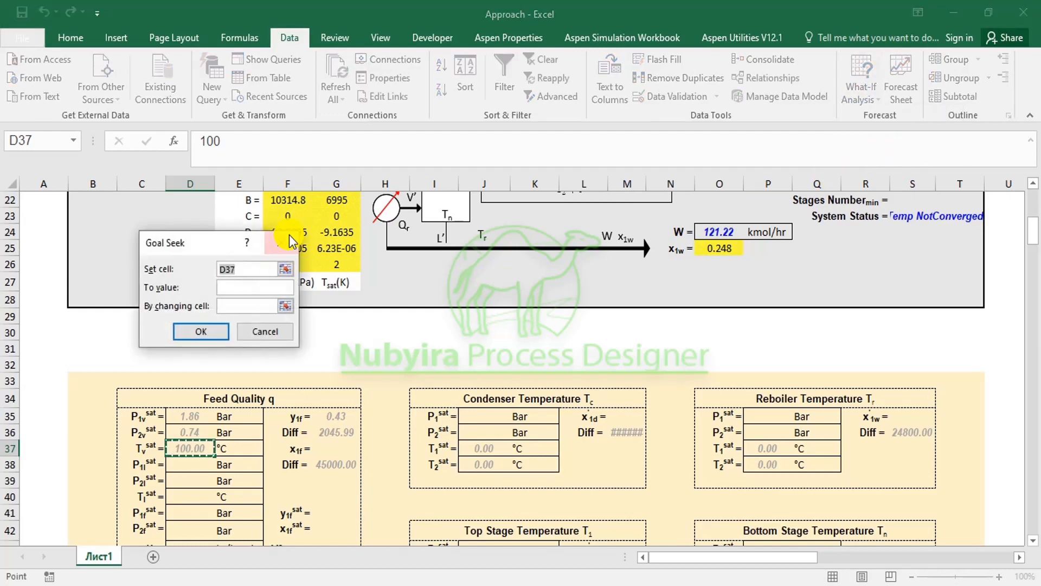
left_click(255, 288)
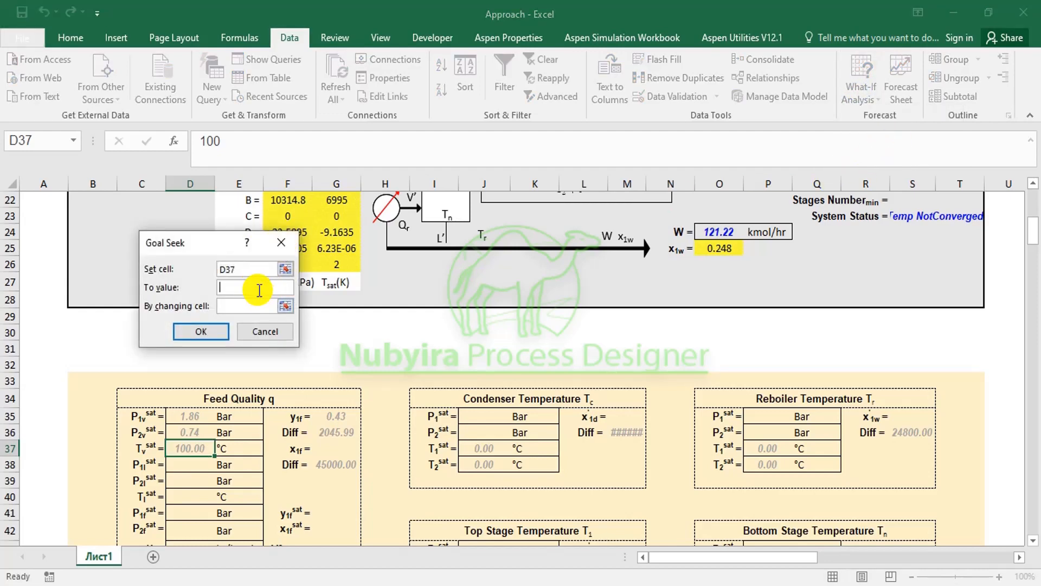
left_click(284, 271)
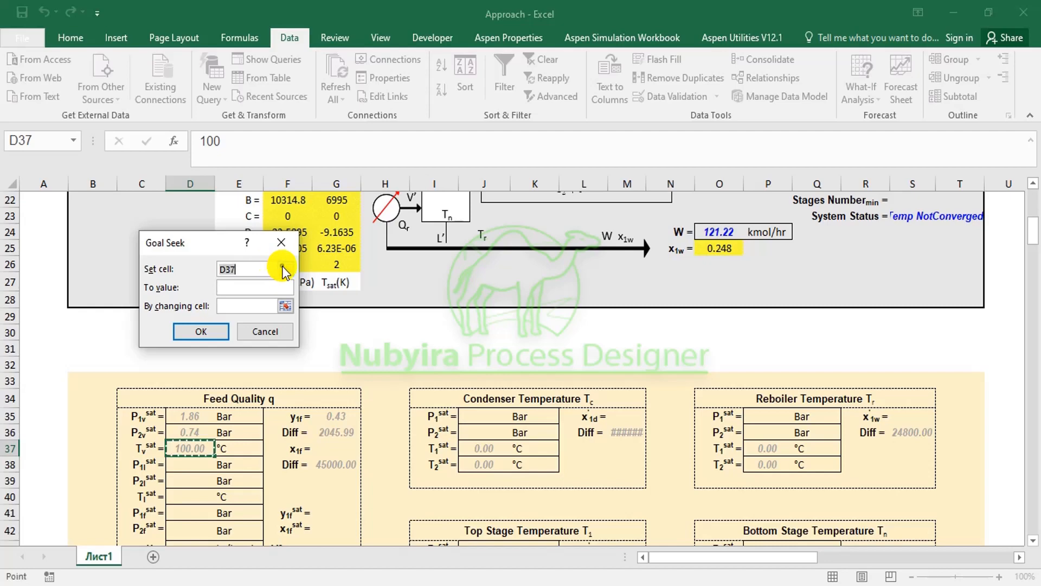
left_click(337, 432)
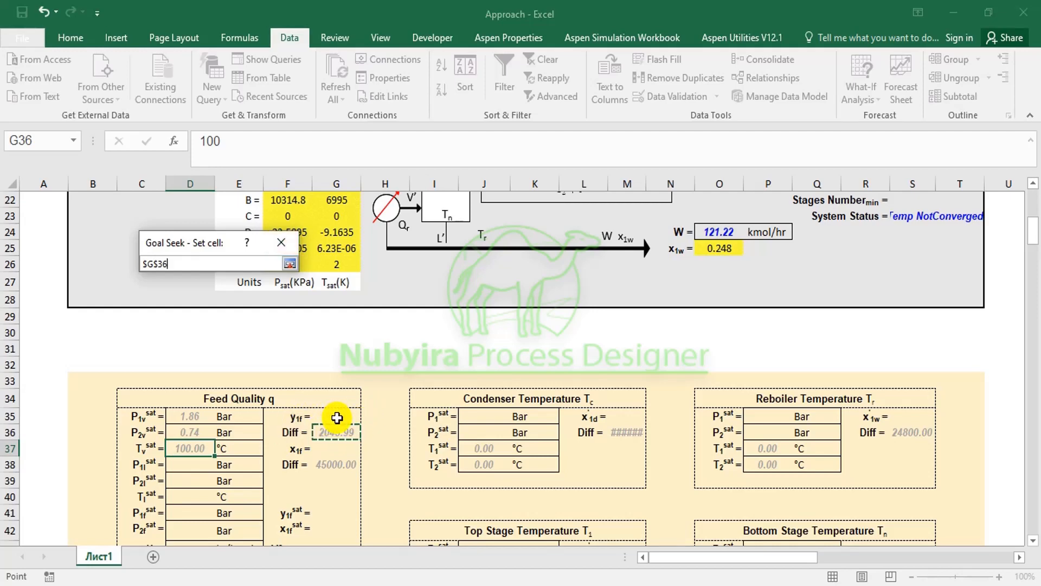
left_click_drag(1033, 243, 1033, 205)
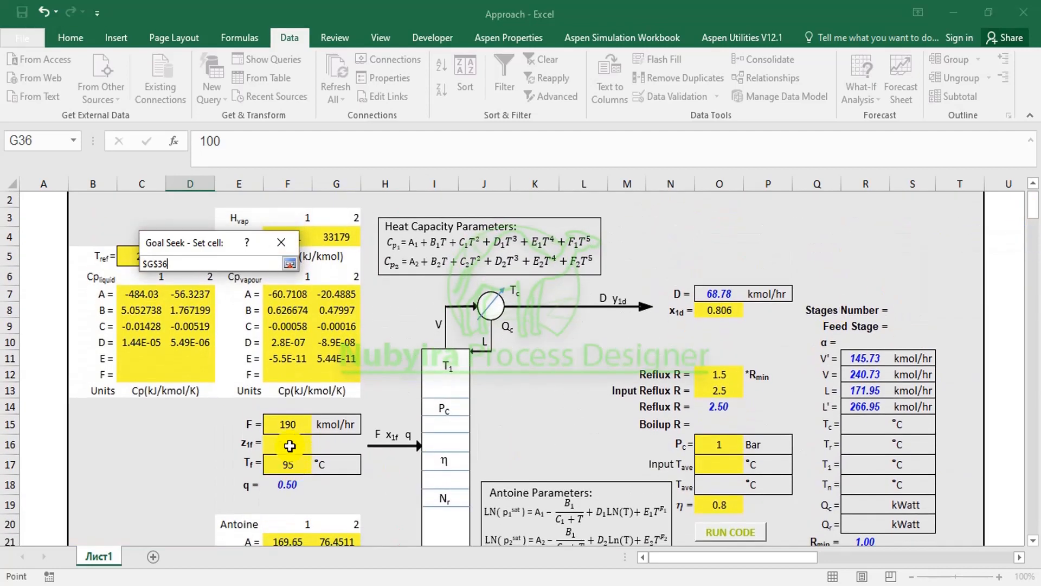
left_click_drag(1033, 206, 1033, 239)
left_click(289, 267)
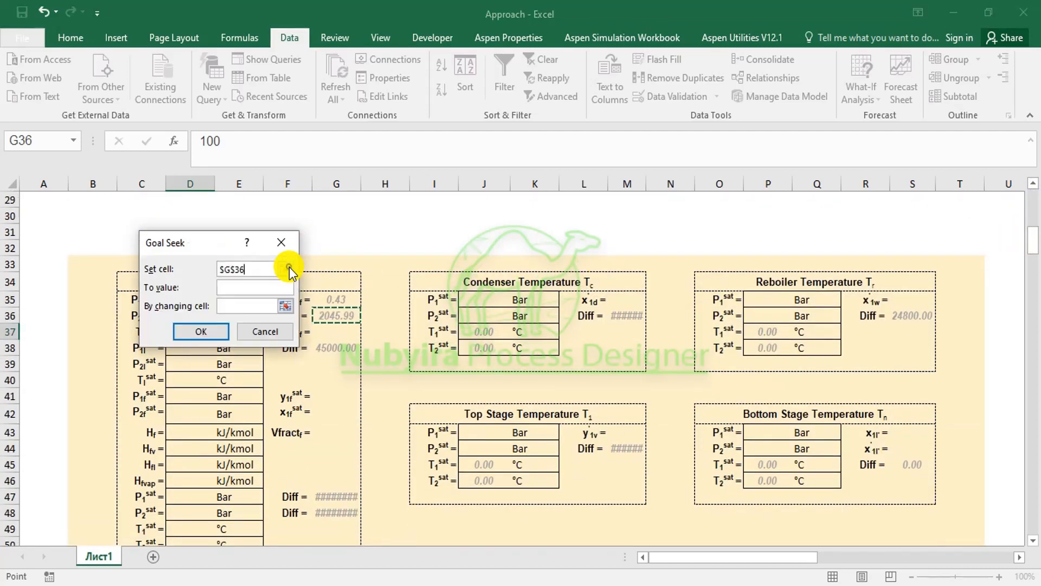
Set the Goal Seek target value to 0 with Tv sat cell D37 as the changing cell, run it and accept the solution
left_click(239, 287)
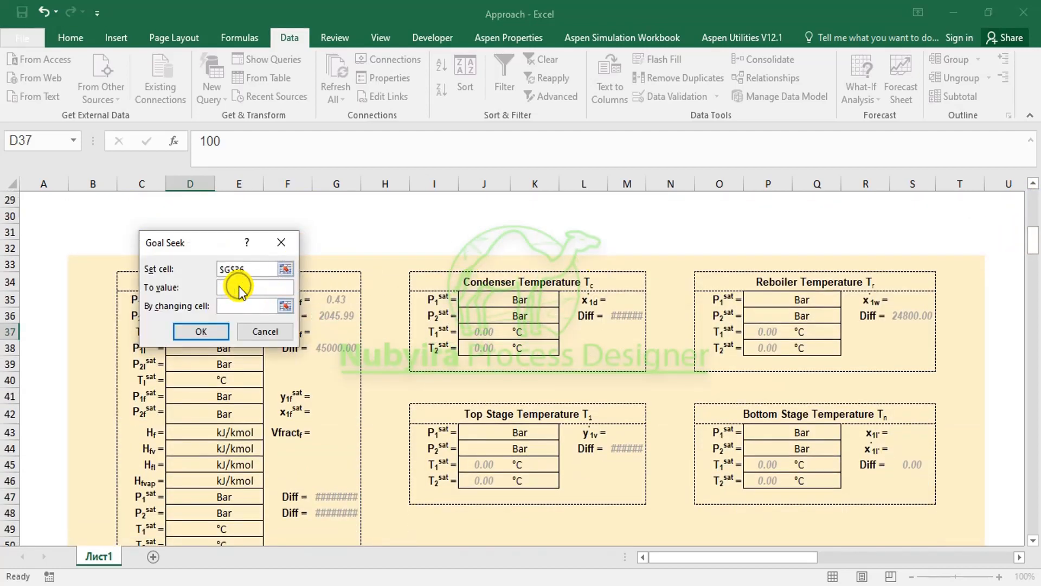
type("0")
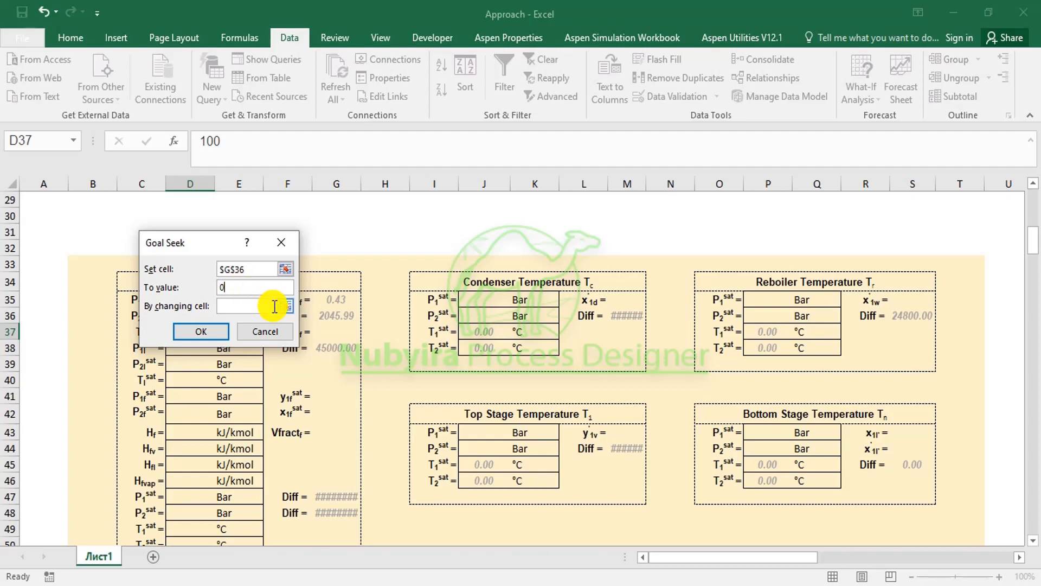
left_click(286, 305)
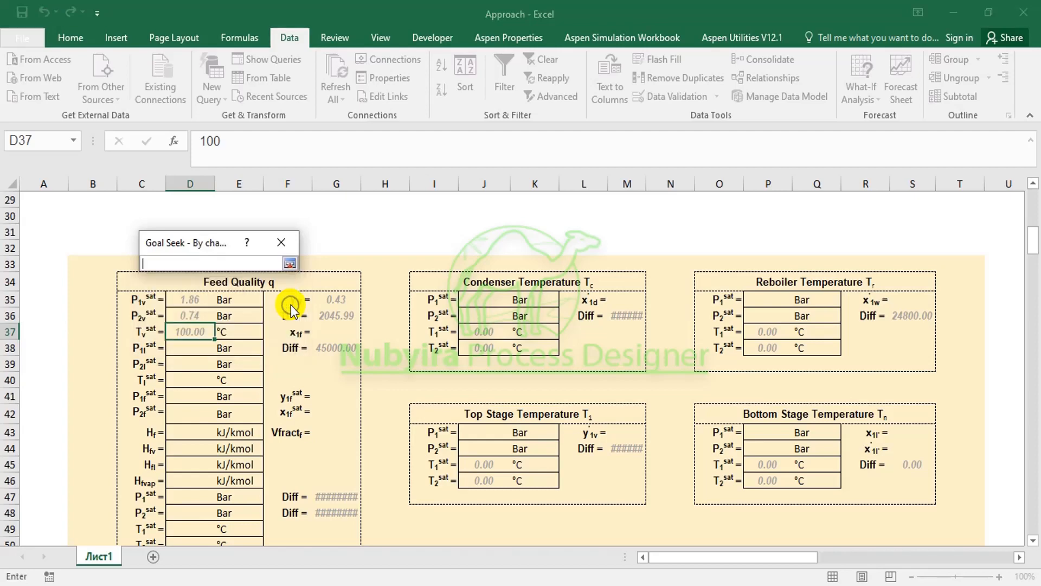
left_click(207, 325)
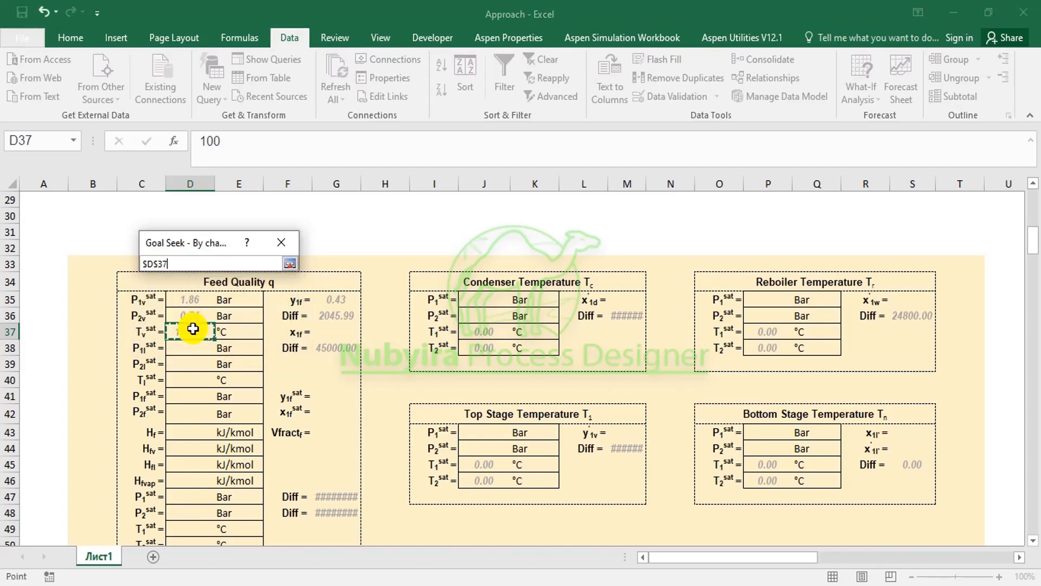
left_click(290, 264)
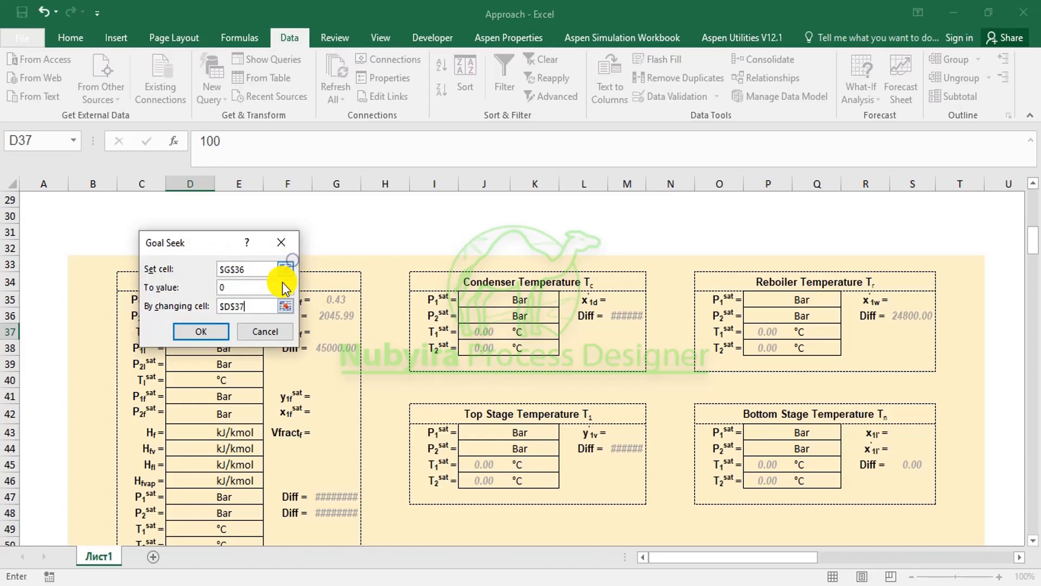
left_click(204, 325)
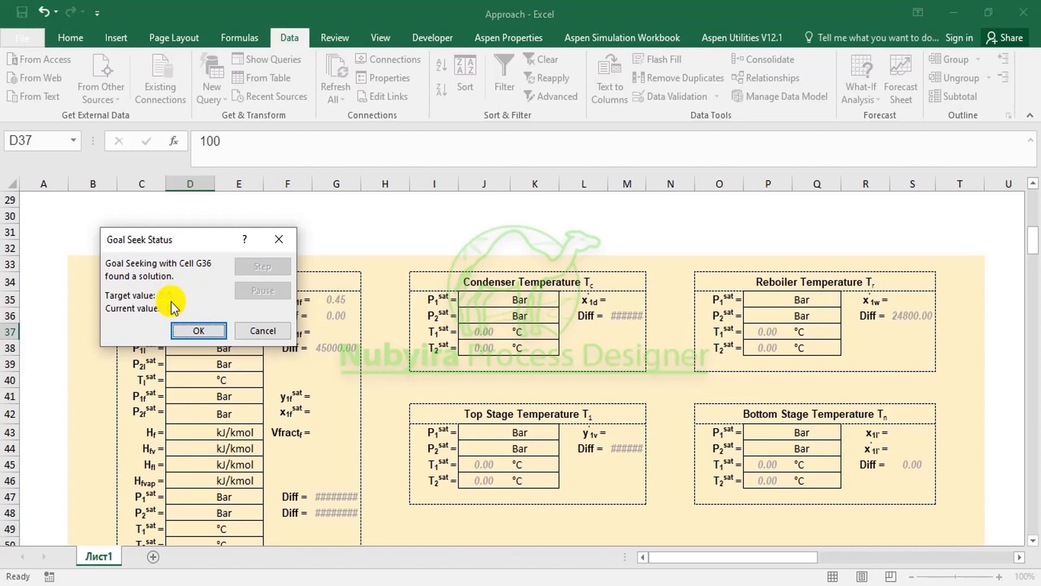
left_click(194, 336)
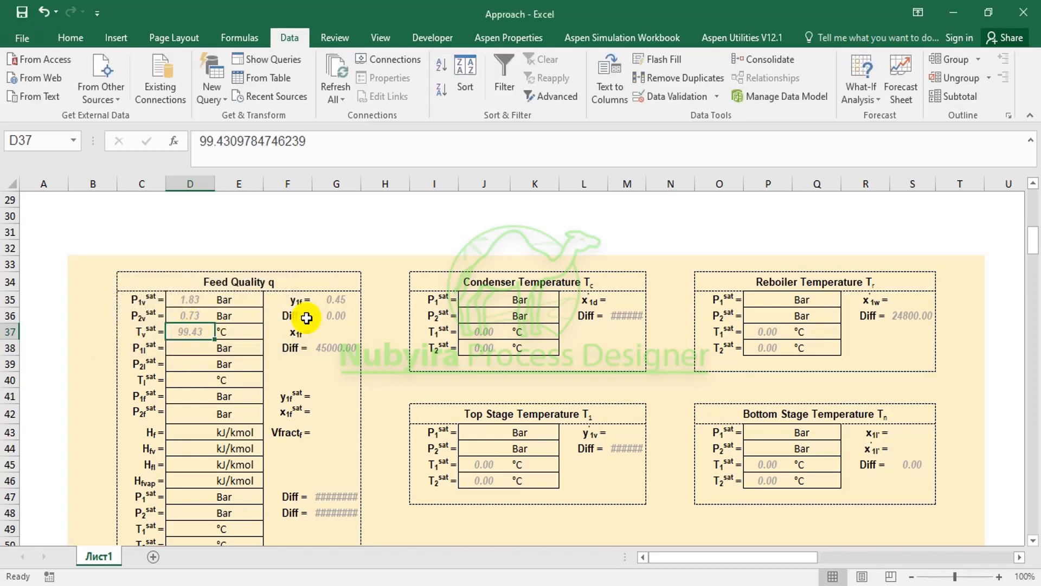
Check the solved y1f against z1f in F16 and examine how the Diff formula in G36 scales their difference
left_click(339, 300)
scroll(341, 322, "up", 5)
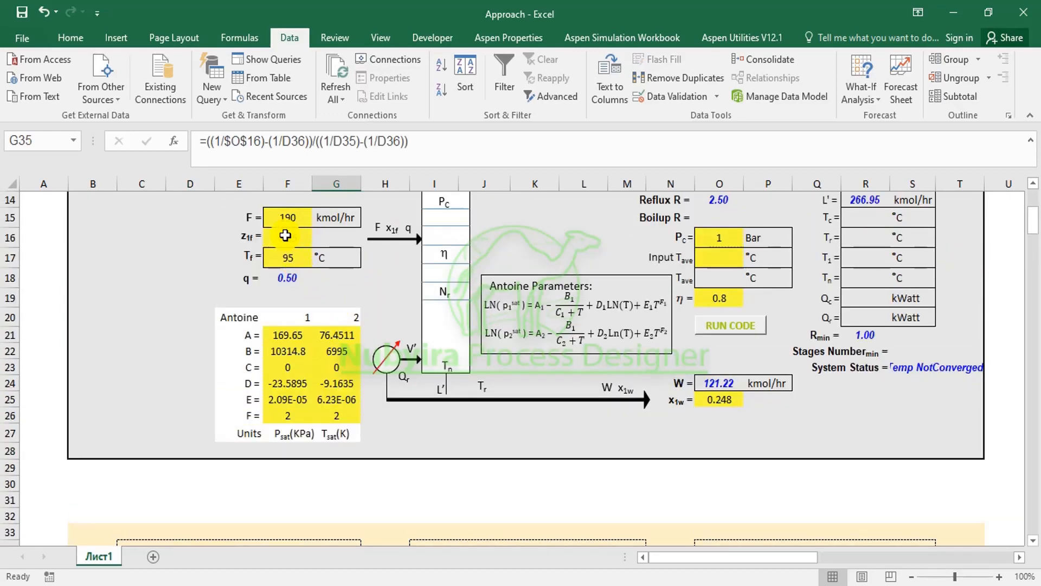
scroll(285, 239, "down", 3)
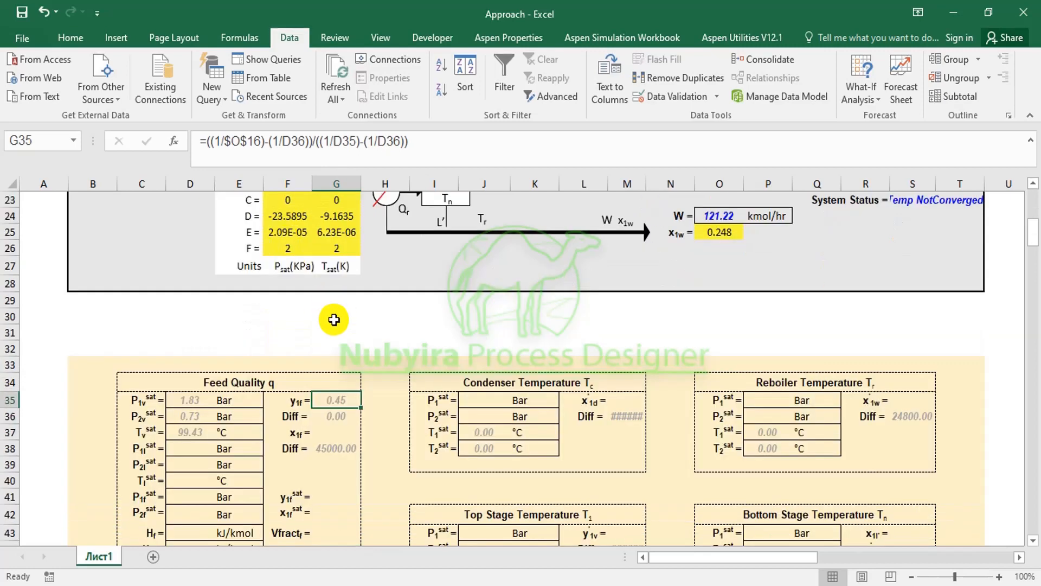
left_click(334, 418)
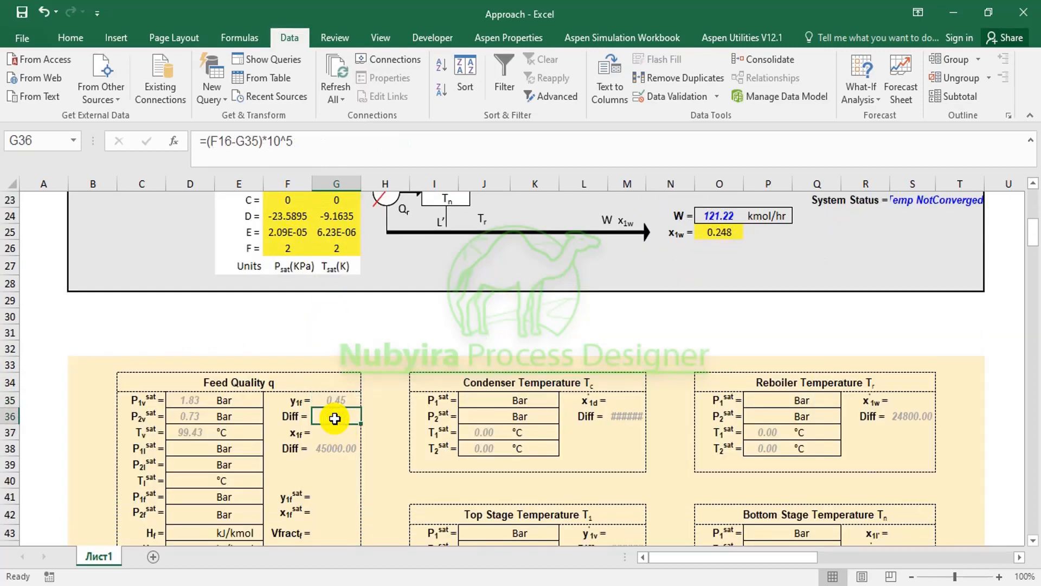
left_click(221, 149)
left_click(315, 142)
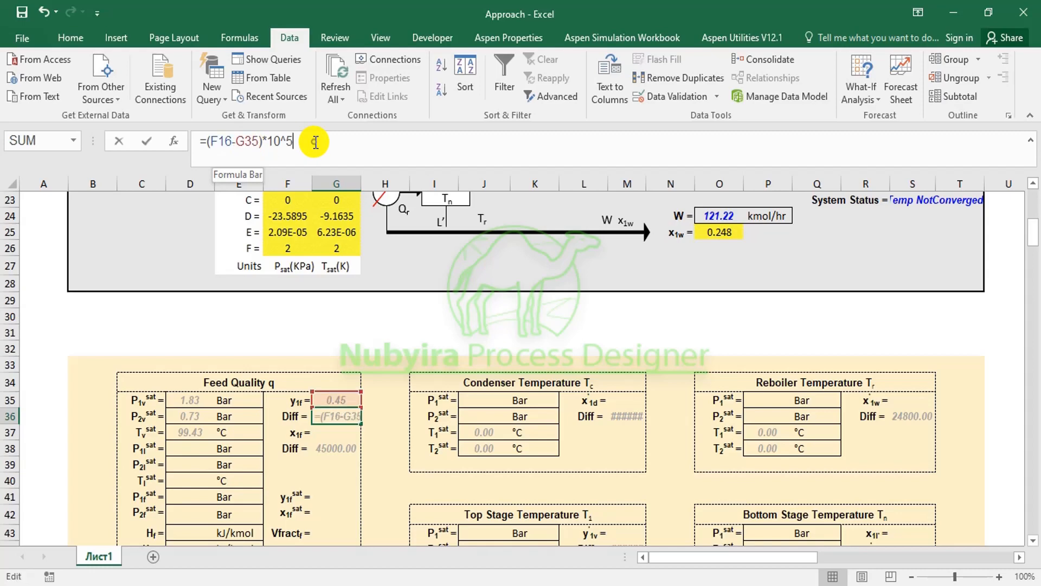
left_click_drag(1035, 227, 1032, 218)
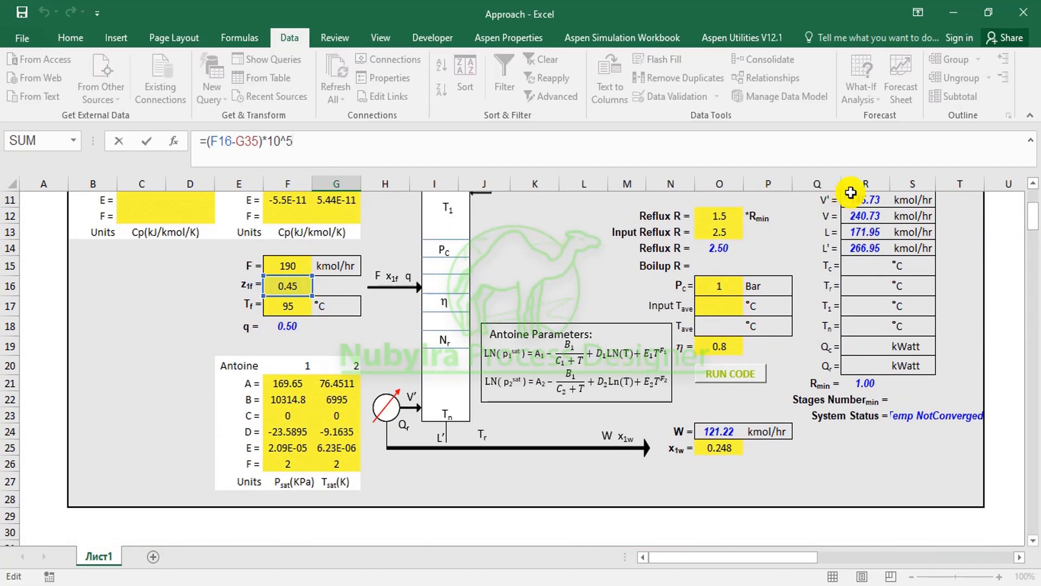
left_click_drag(1028, 213, 1029, 249)
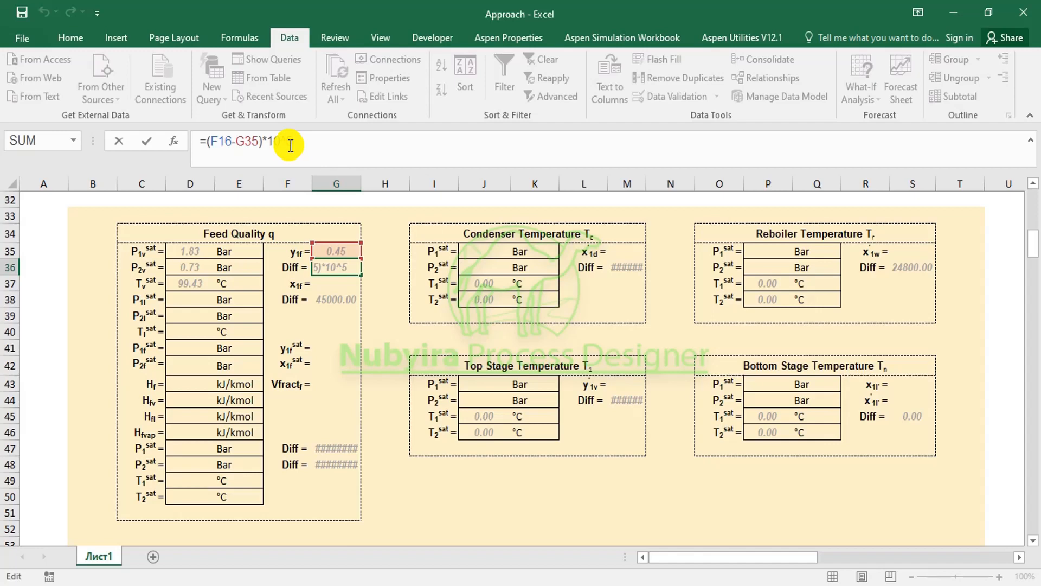
key("Return")
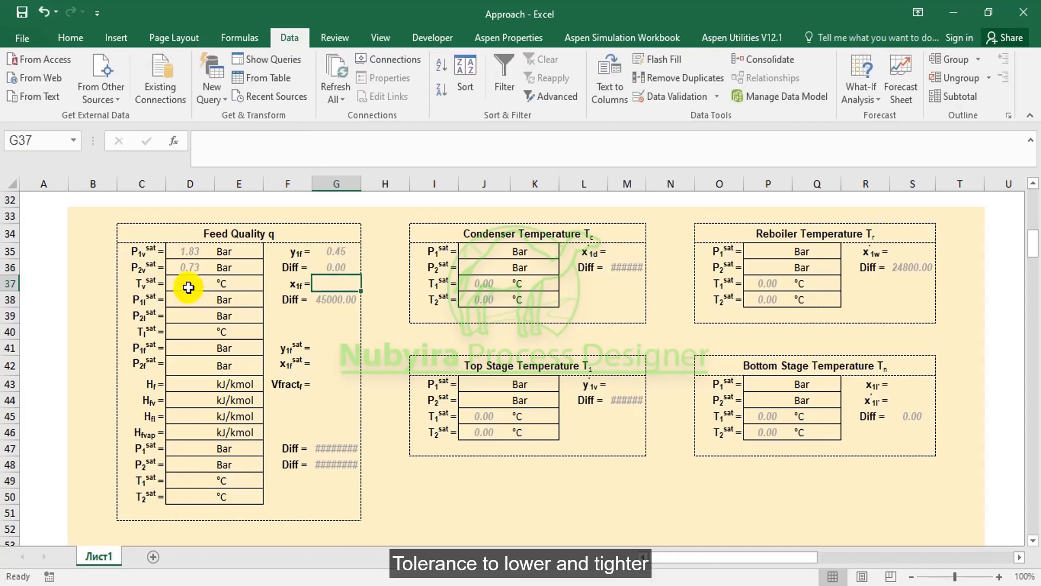
Copy the saturation pressure formulas from D35:D36 into P1l sat and P2l sat in D38:D39 and check their temperature references
left_click(195, 254)
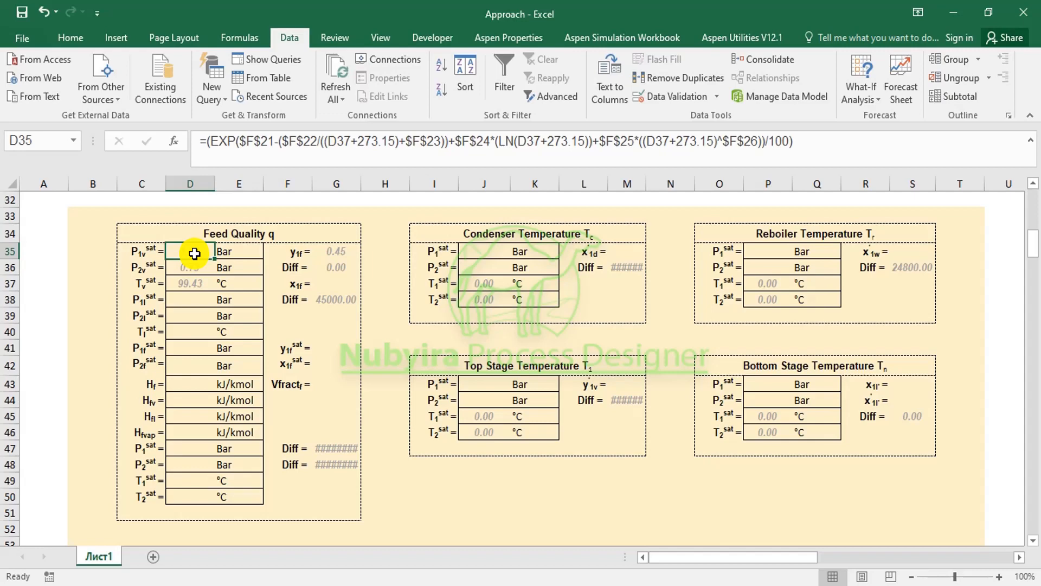
mouse_move(194, 253)
left_mouse_down()
mouse_move(192, 286)
mouse_move(186, 265)
left_mouse_up()
right_click(186, 264)
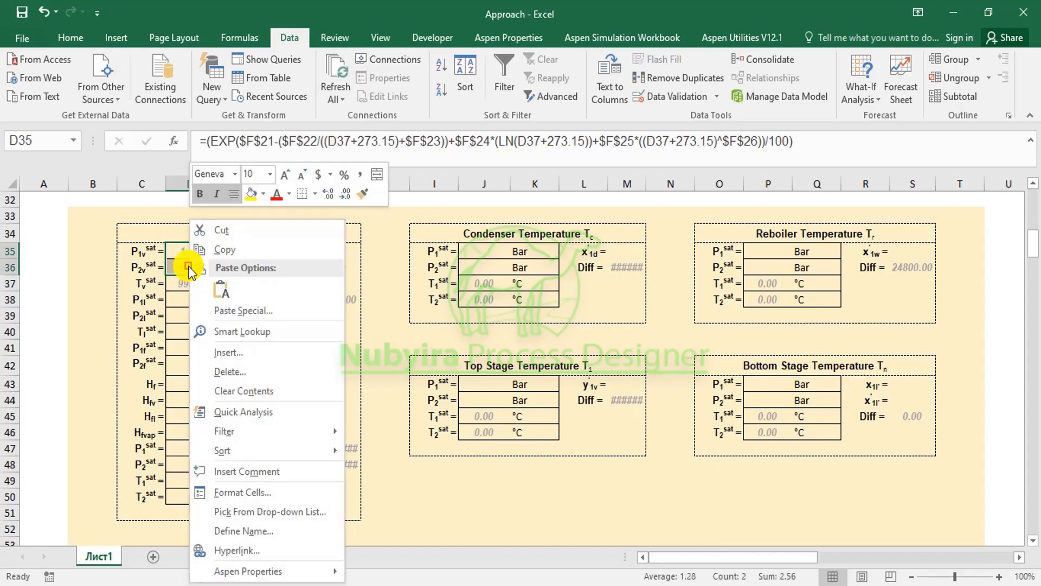
left_click(227, 256)
left_click(185, 298)
right_click(185, 299)
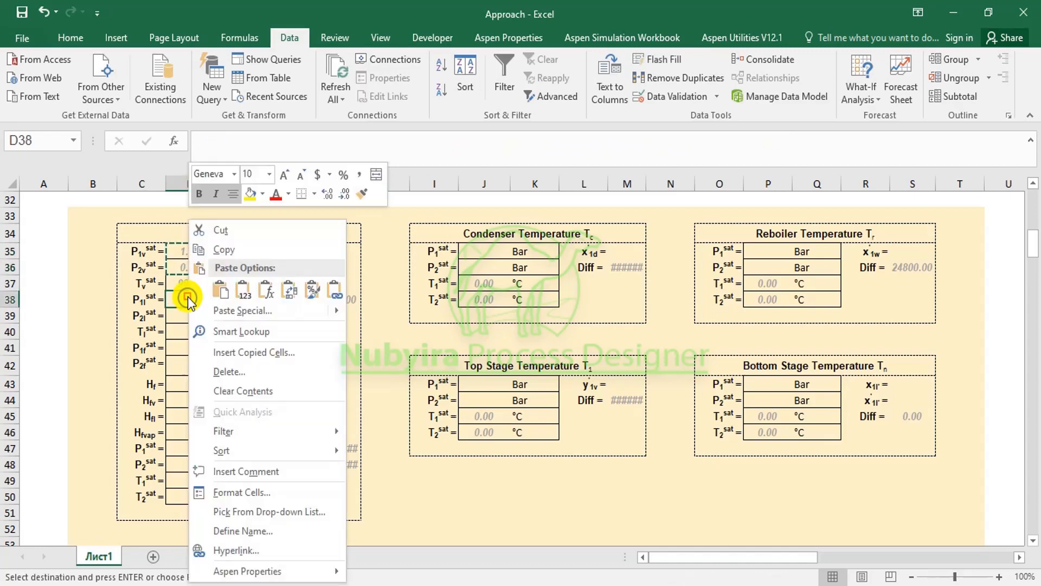
left_click(228, 286)
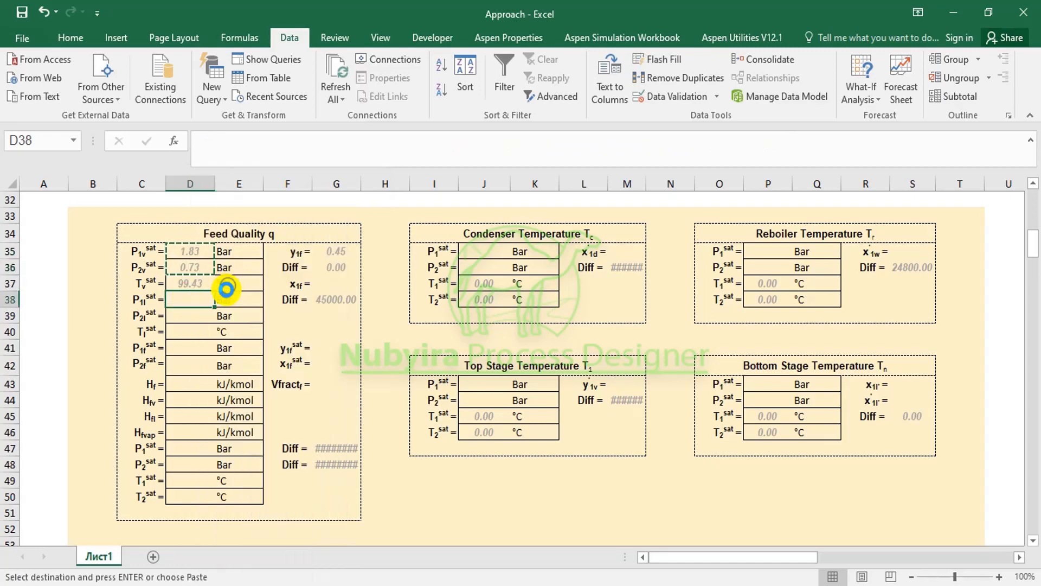
left_click(195, 336)
left_click(190, 304)
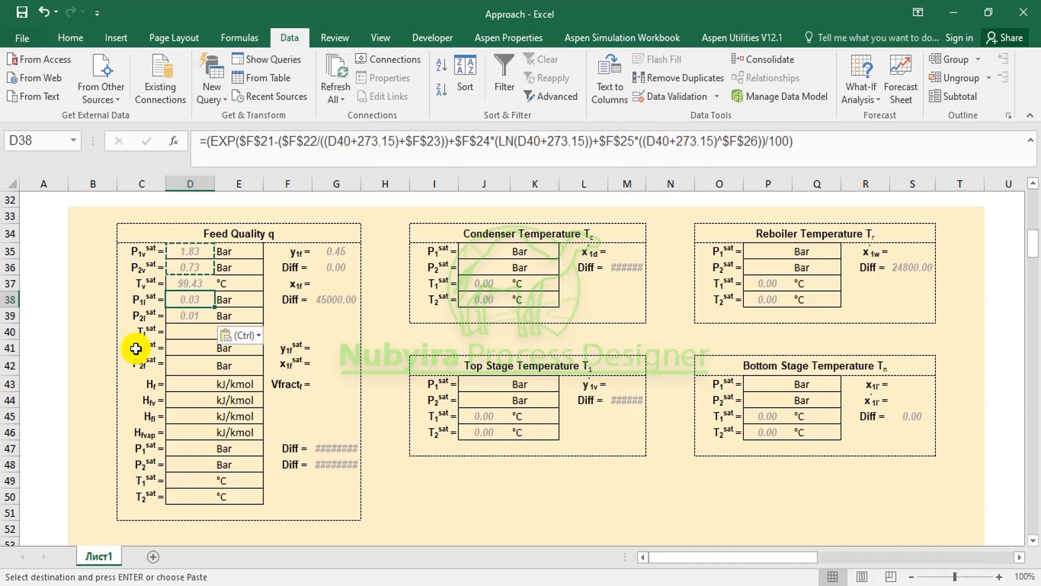
left_click(197, 315)
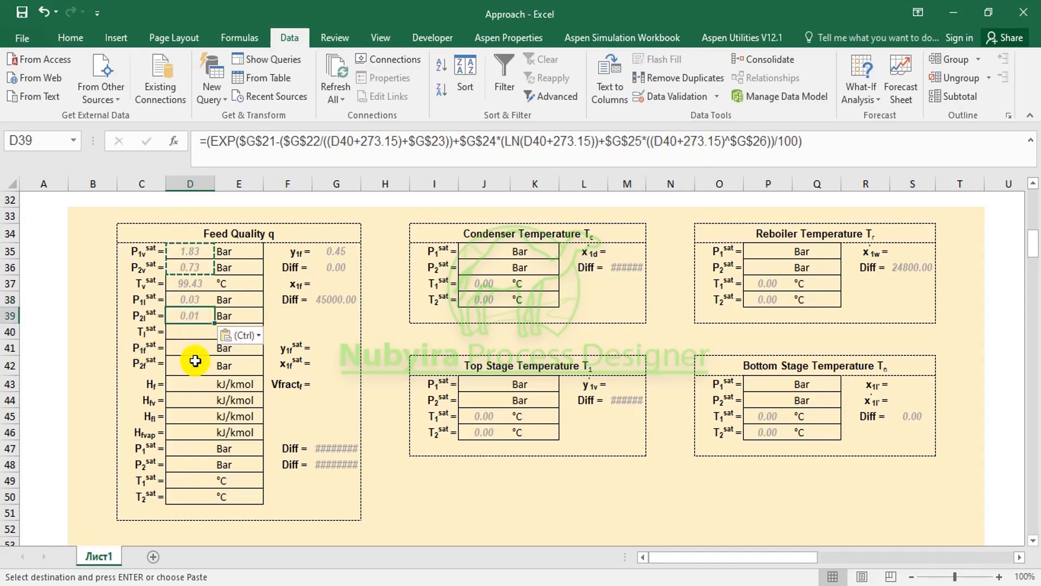
Enter 100 °C as the initial Tl sat guess in D40 of the Feed Quality q block
left_click(184, 326)
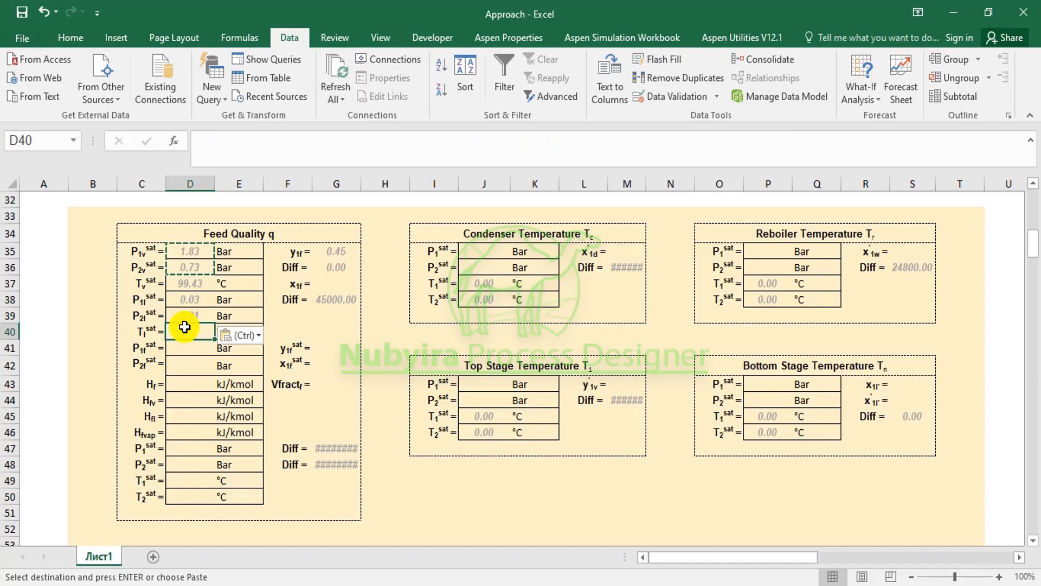
type("1")
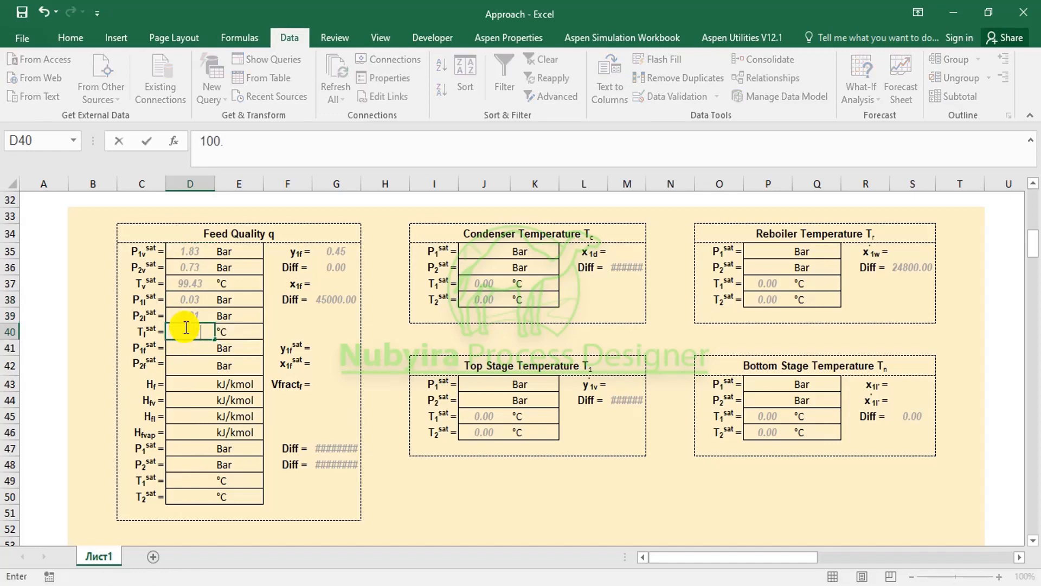
type("00.")
left_click(187, 316)
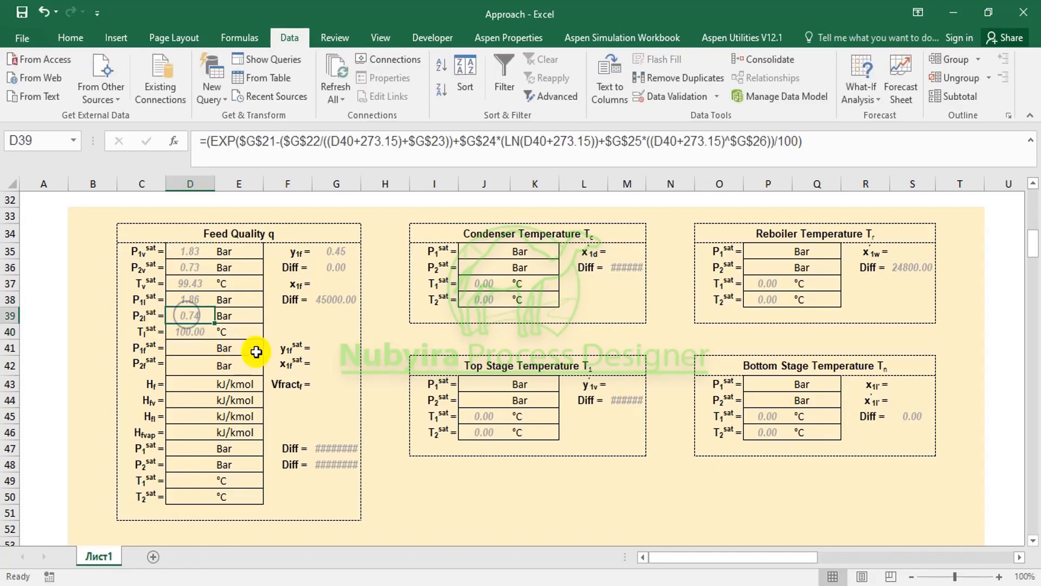
Copy the x1f formula =($O$16-D39)/(D38-D39) from the Workings file in Notepad into cell G37 of the Excel workbook
left_click(334, 285)
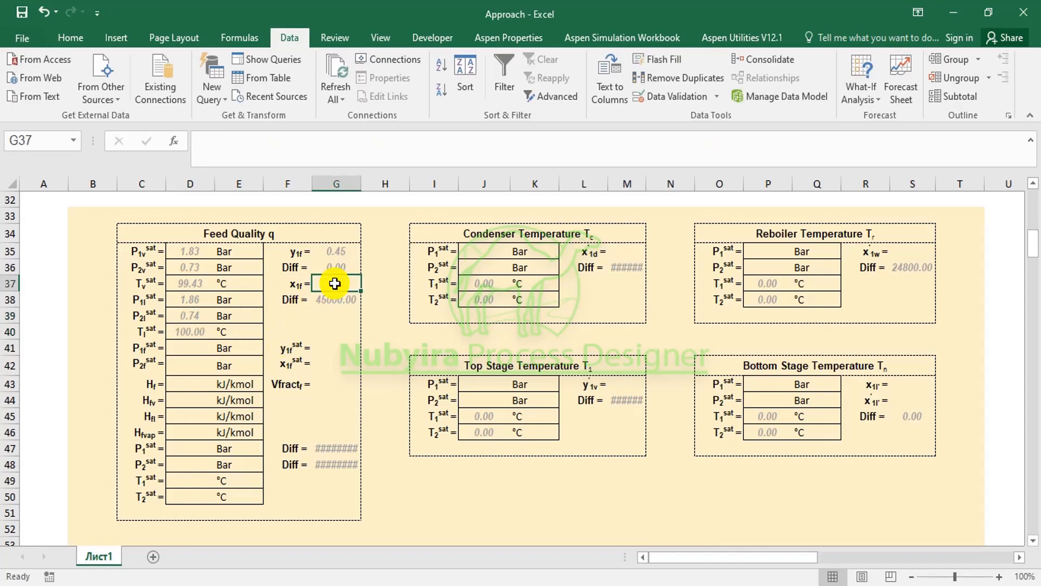
left_click(622, 584)
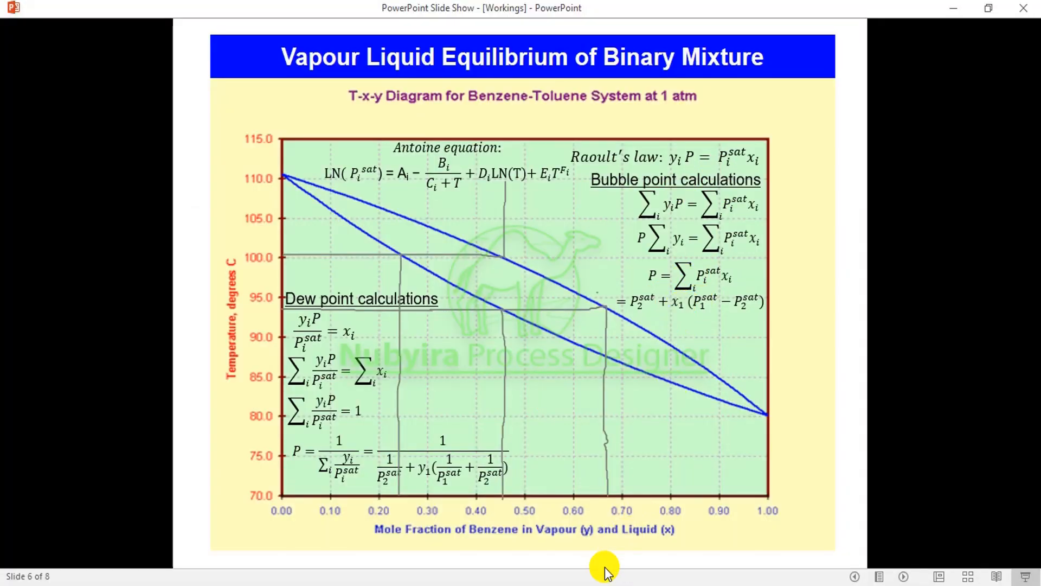
left_click(621, 584)
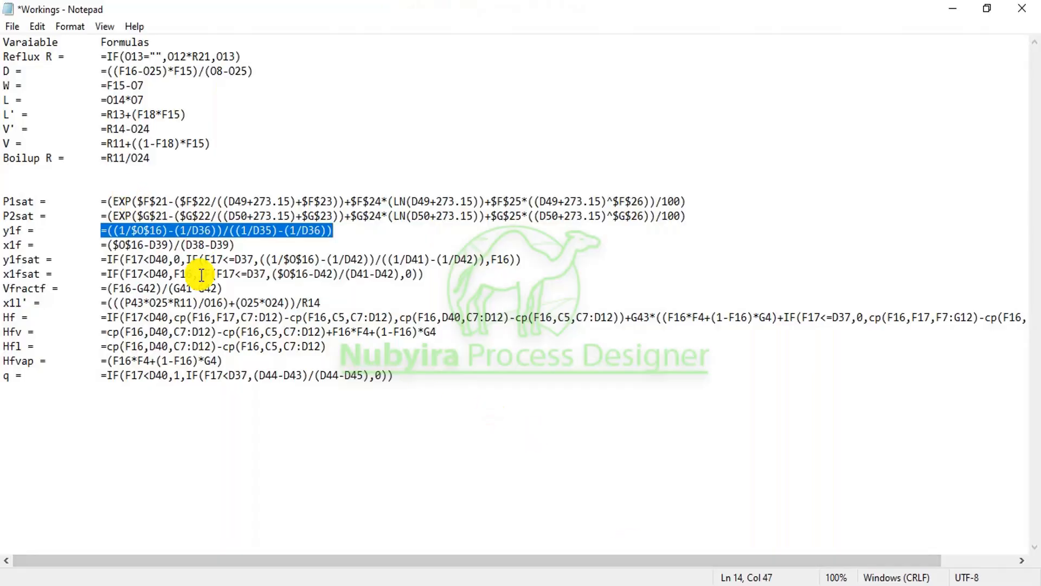
left_click_drag(235, 244, 103, 242)
right_click(122, 249)
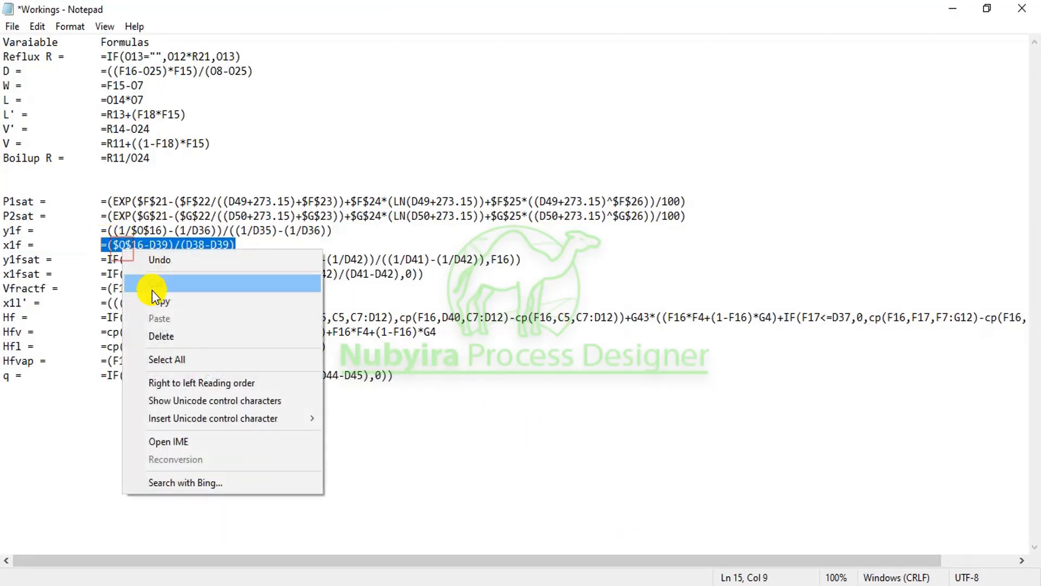
left_click(163, 301)
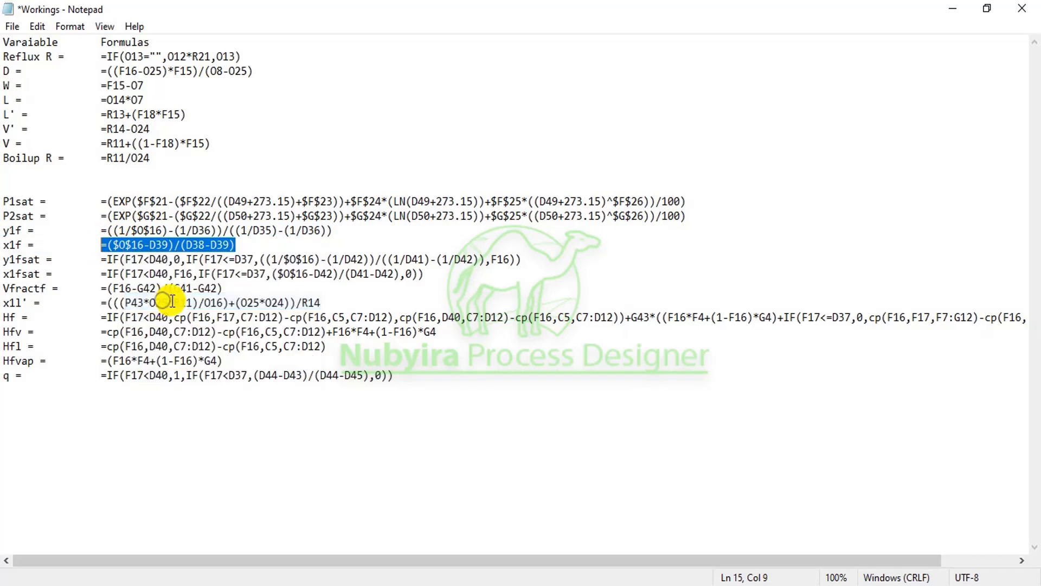
left_click(219, 298)
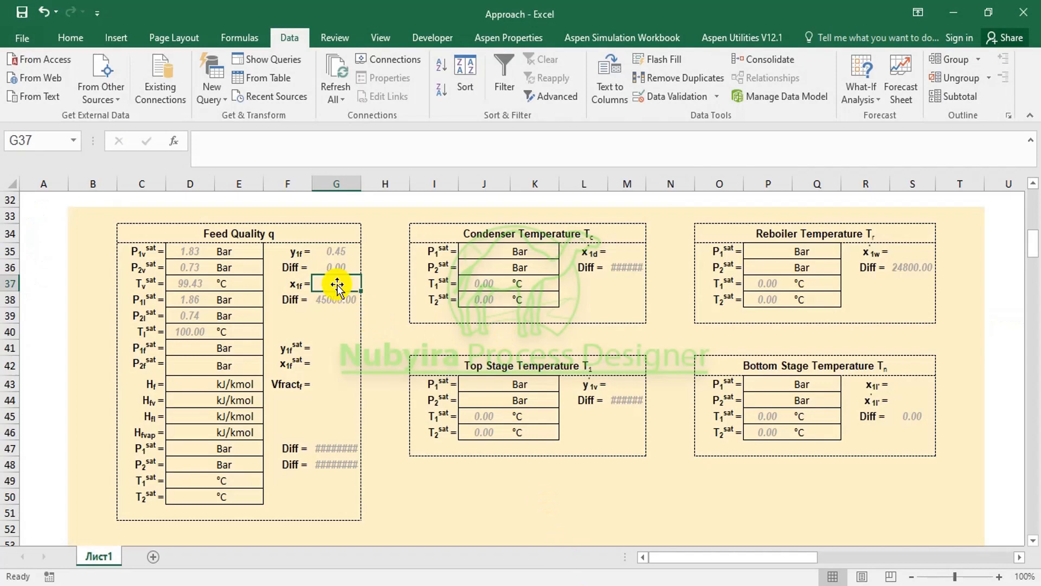
right_click(336, 284)
left_click(365, 288)
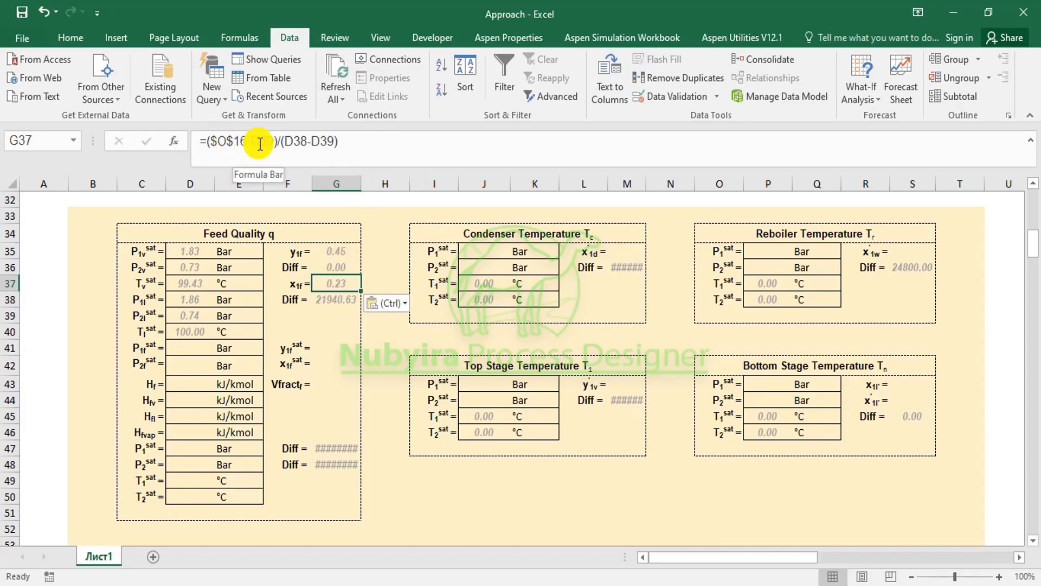
Check the column pressure Pc in O16 used by the x1f formula and the Diff formula in G38
left_click_drag(1032, 239, 1033, 214)
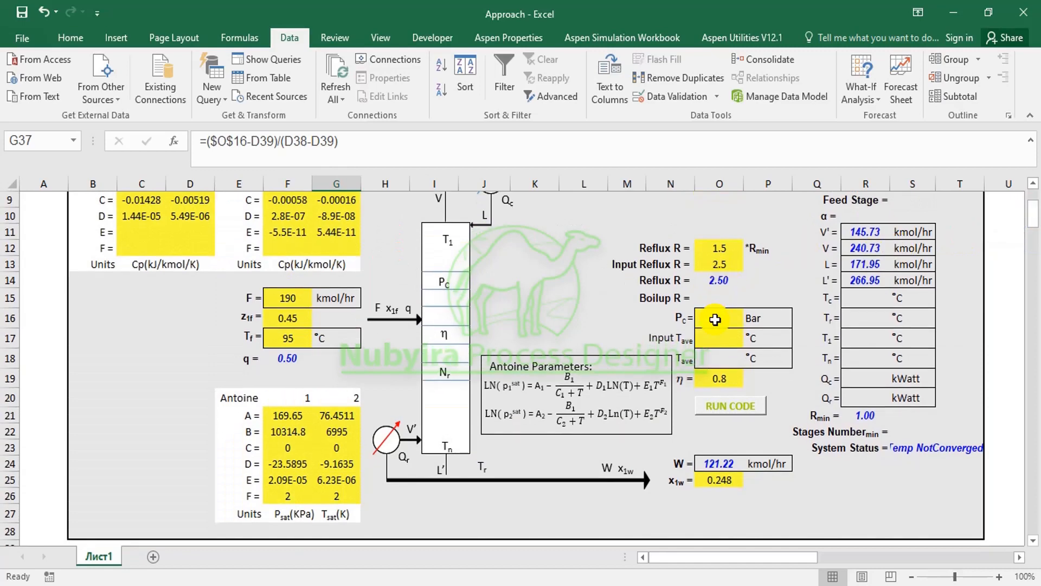
left_click_drag(1033, 217, 1033, 228)
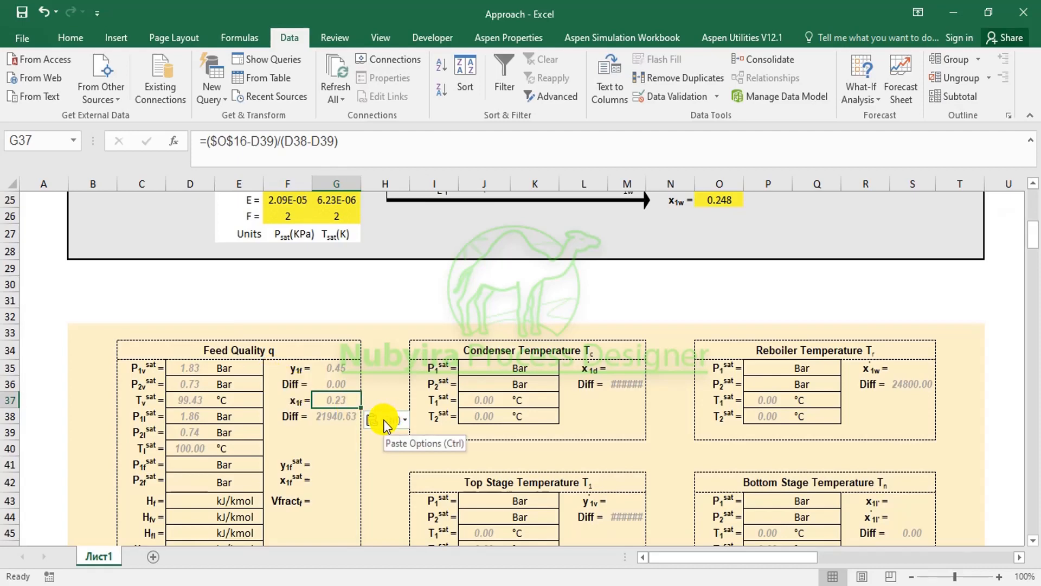
left_click(337, 418)
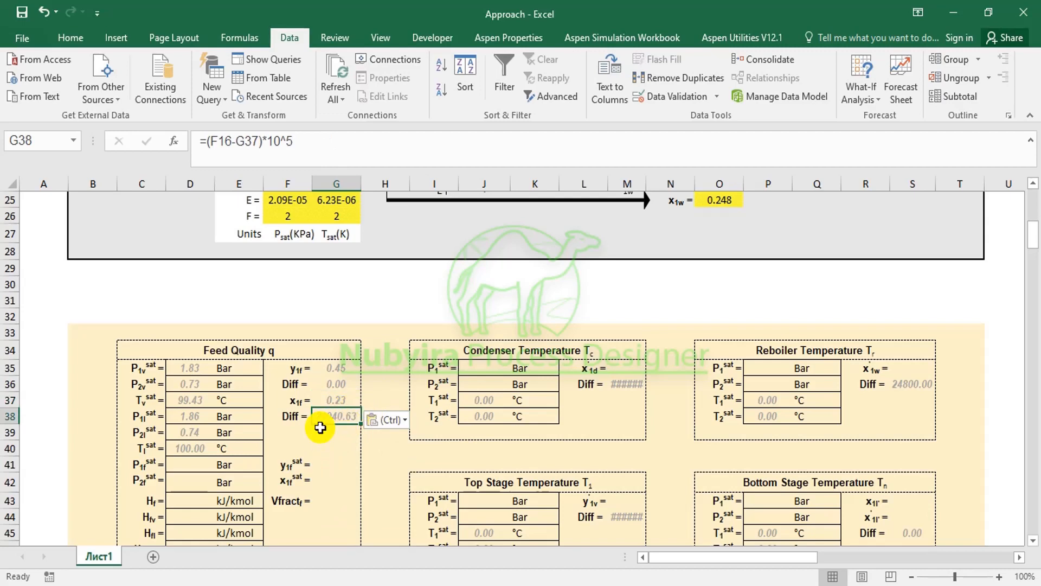
left_click(337, 400)
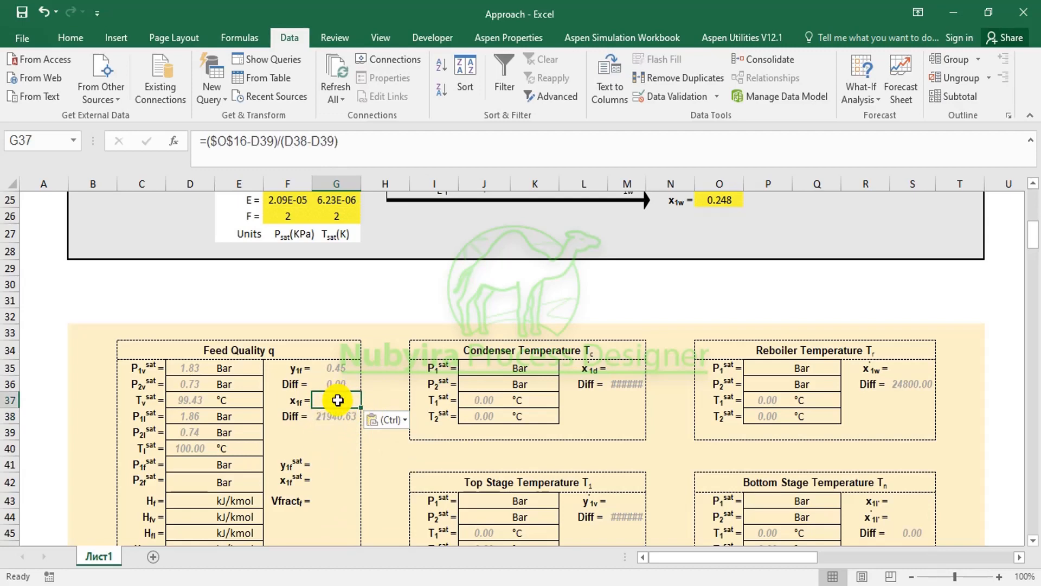
left_click(339, 417)
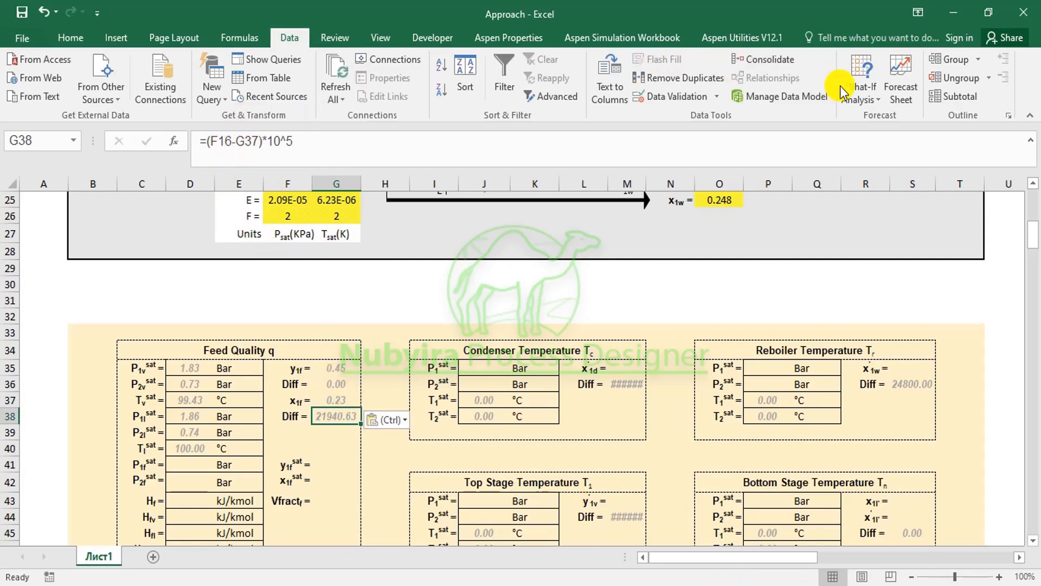
left_click(857, 92)
left_click(888, 132)
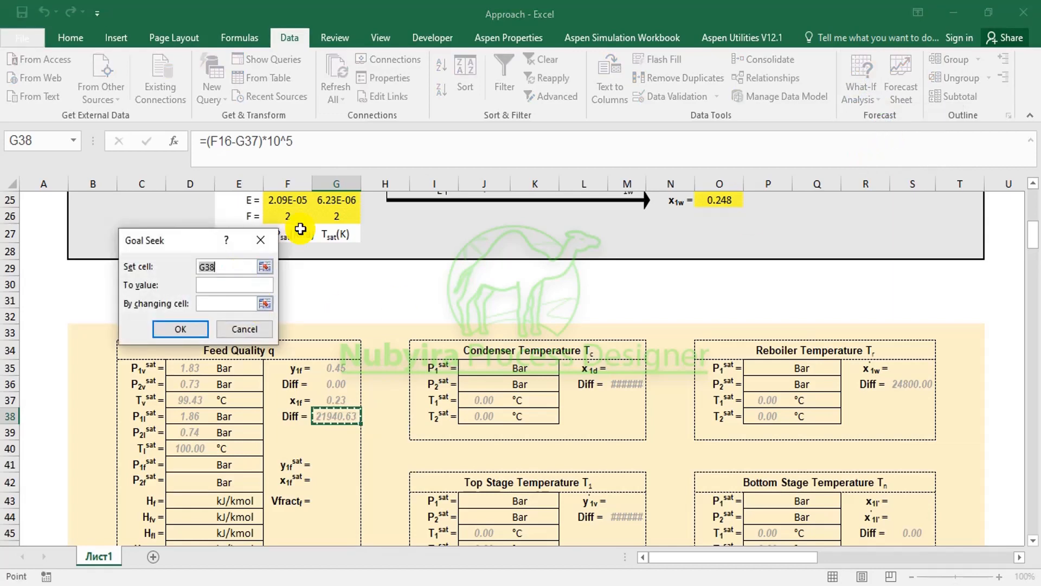
left_click(244, 329)
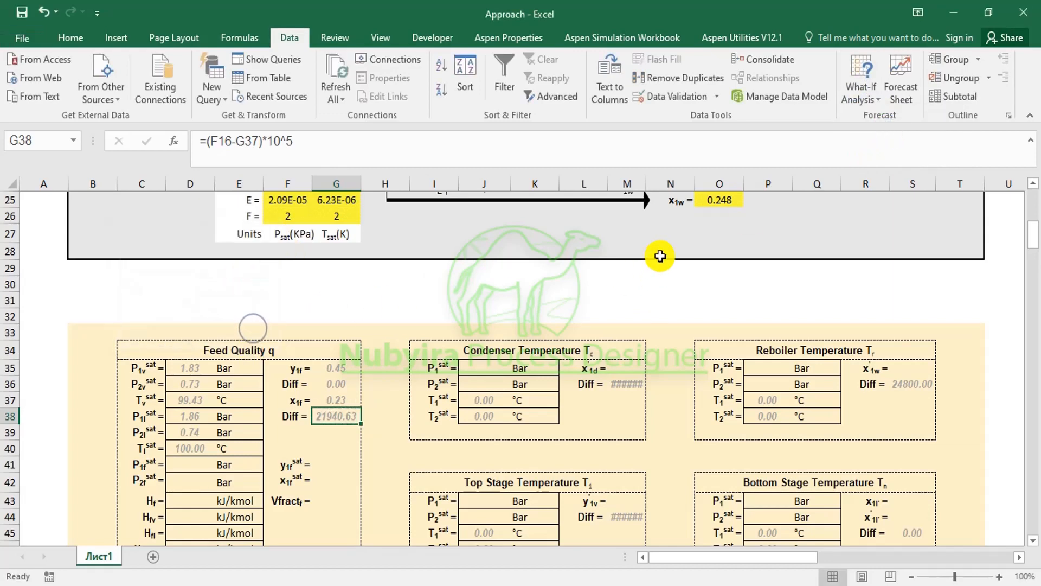
Examine the Goal Seek target and changing cells in the TempIter macro code and return to the worksheet
scroll(662, 283, "up", 5)
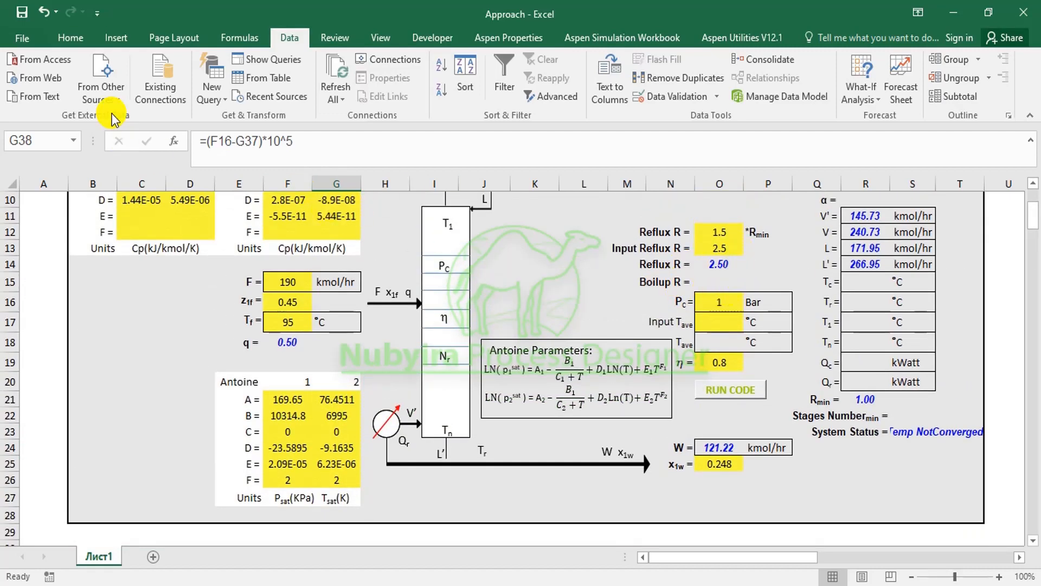
left_click(438, 37)
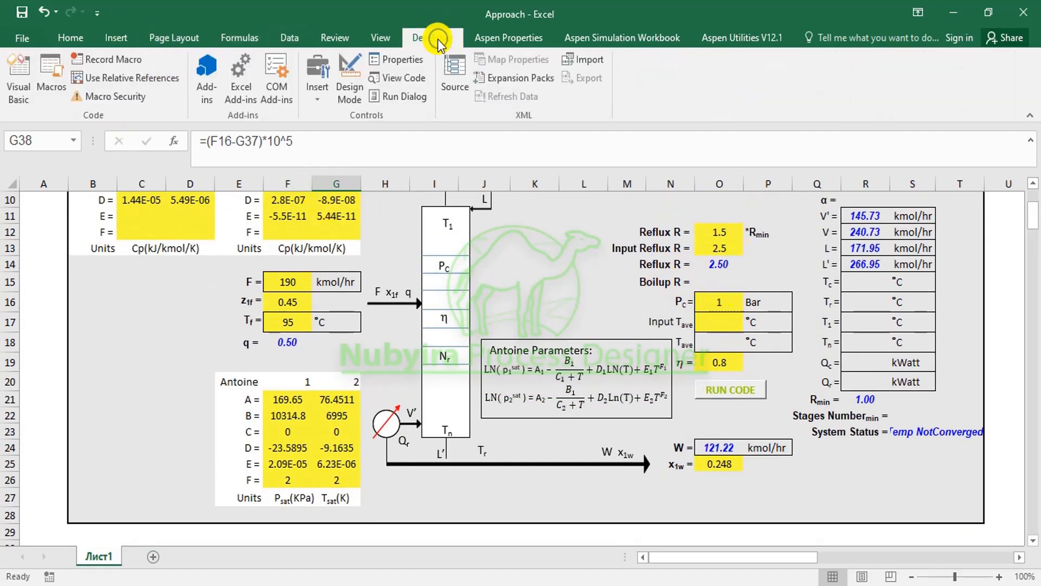
left_click(57, 87)
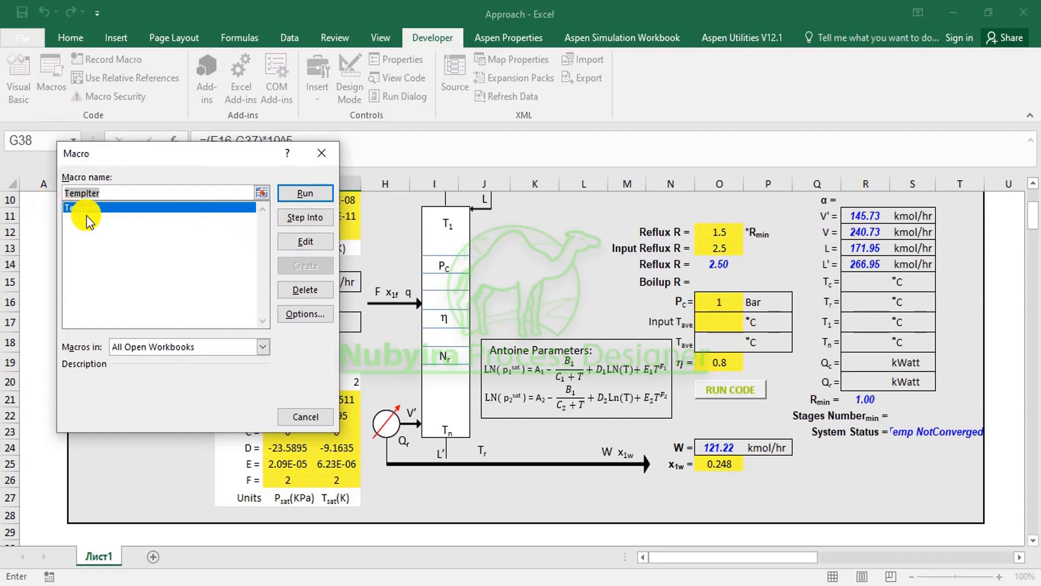
left_click(305, 241)
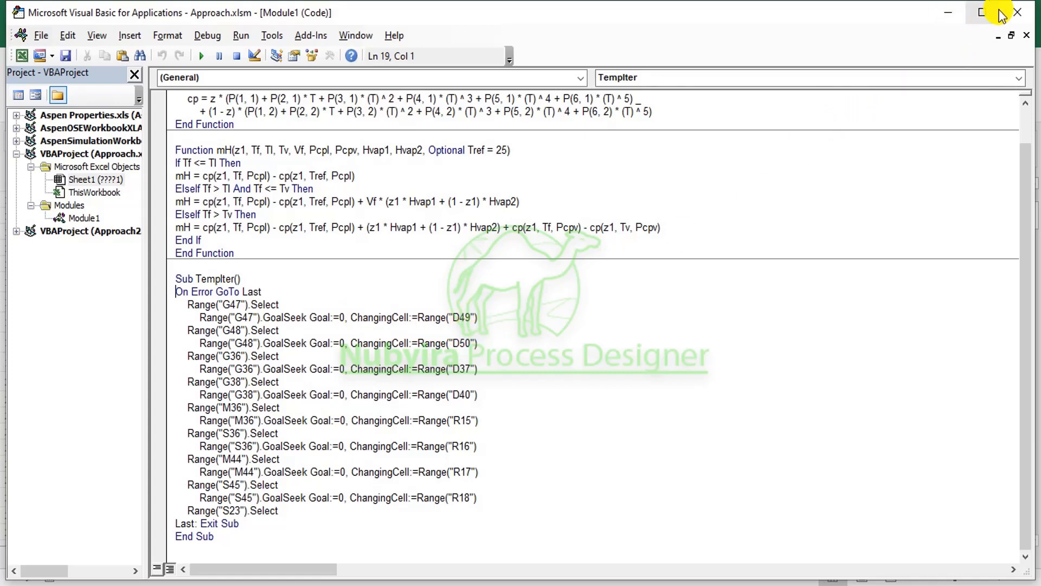
left_click(971, 13)
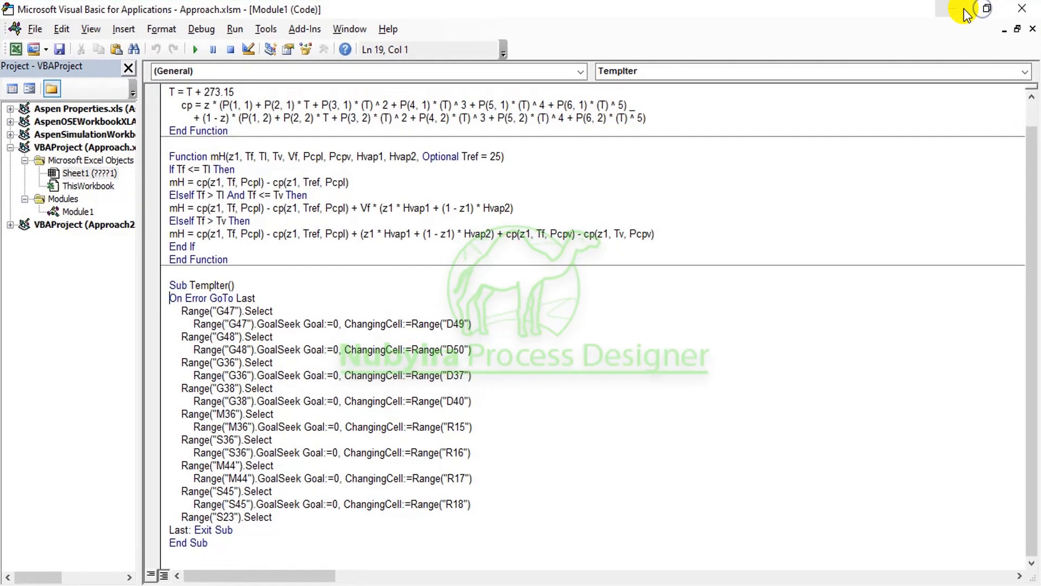
left_click(965, 14)
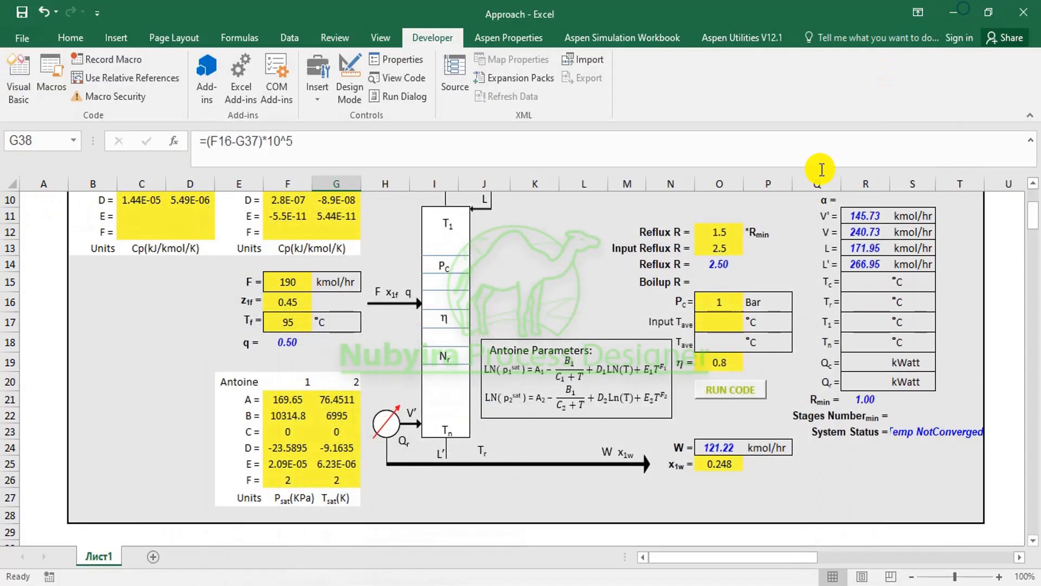
Run the sheet's TempIter code to solve the Tl sat temperature and check the x1f result in G37
left_click(725, 391)
scroll(596, 352, "down", 6)
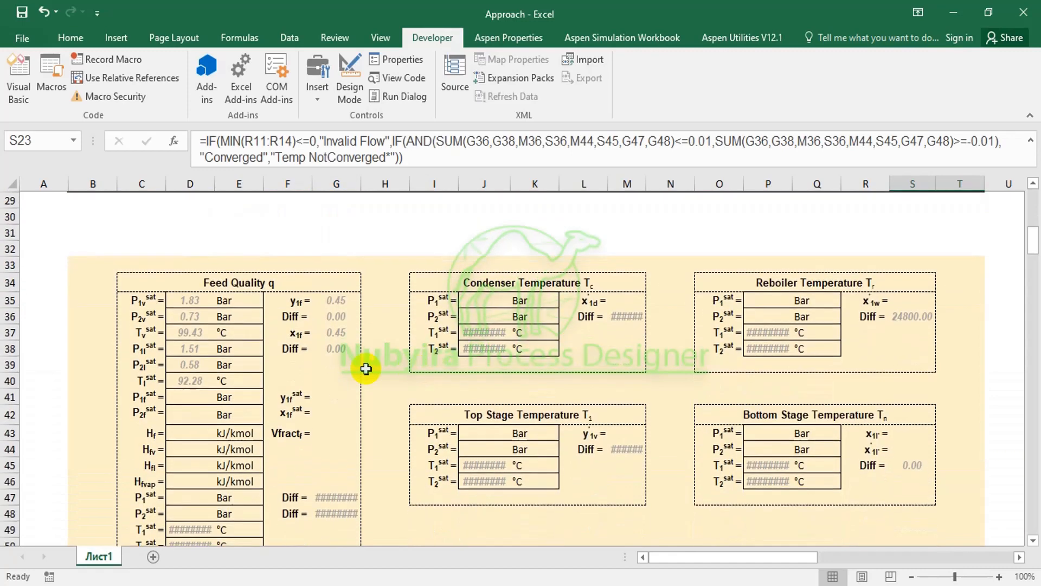
left_click(331, 331)
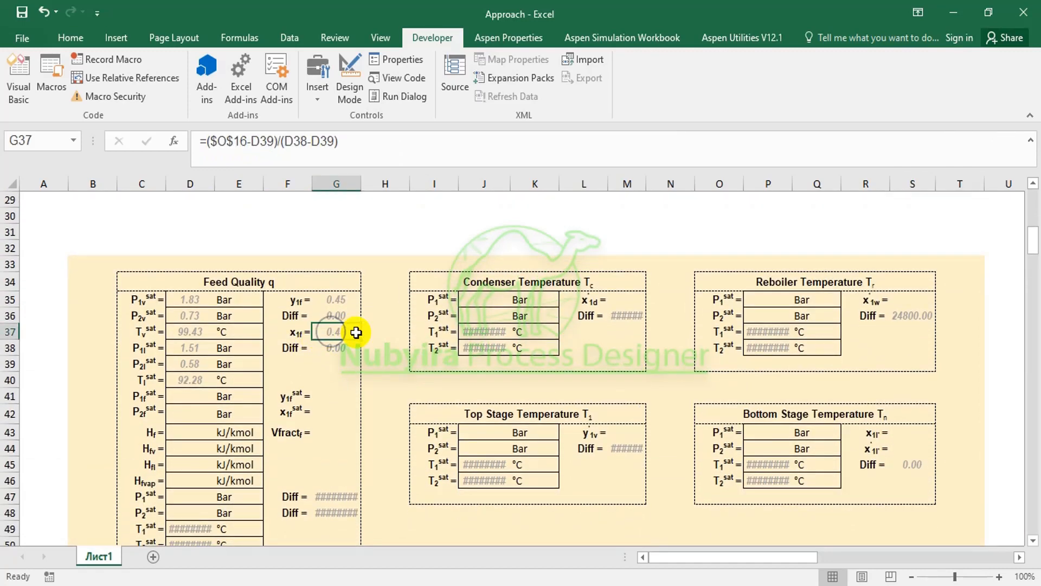
scroll(313, 381, "down", 1)
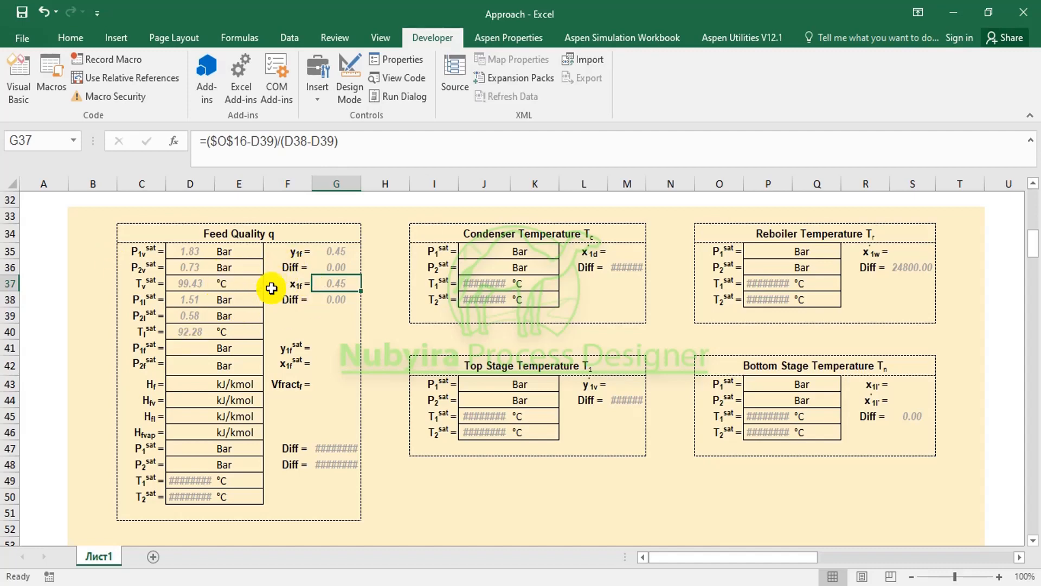
Review the solved dew-point temperature Tv sat in D37 and bubble-point temperature Tl sat in D40
left_click(197, 285)
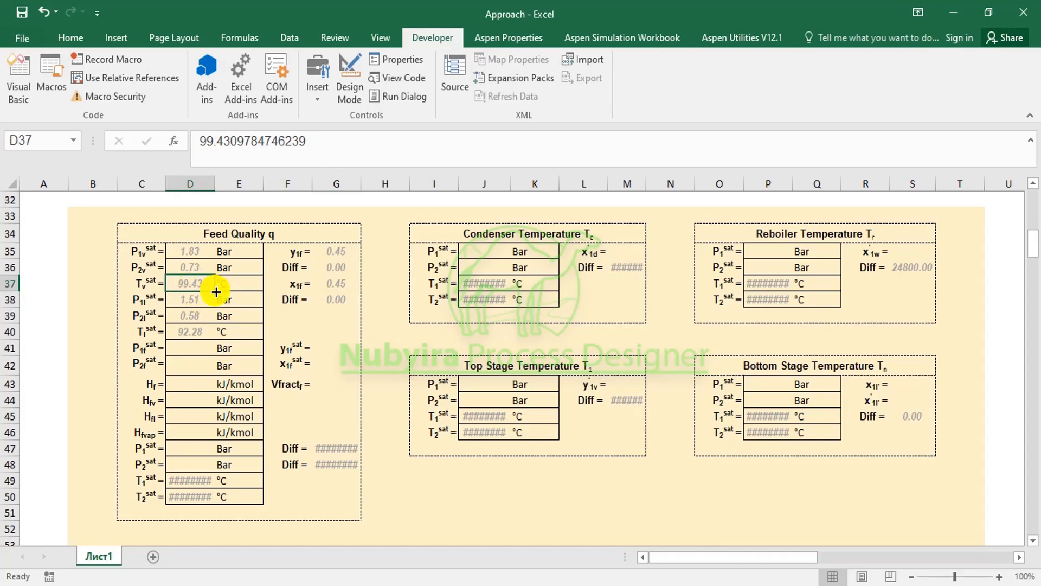
left_click(198, 332)
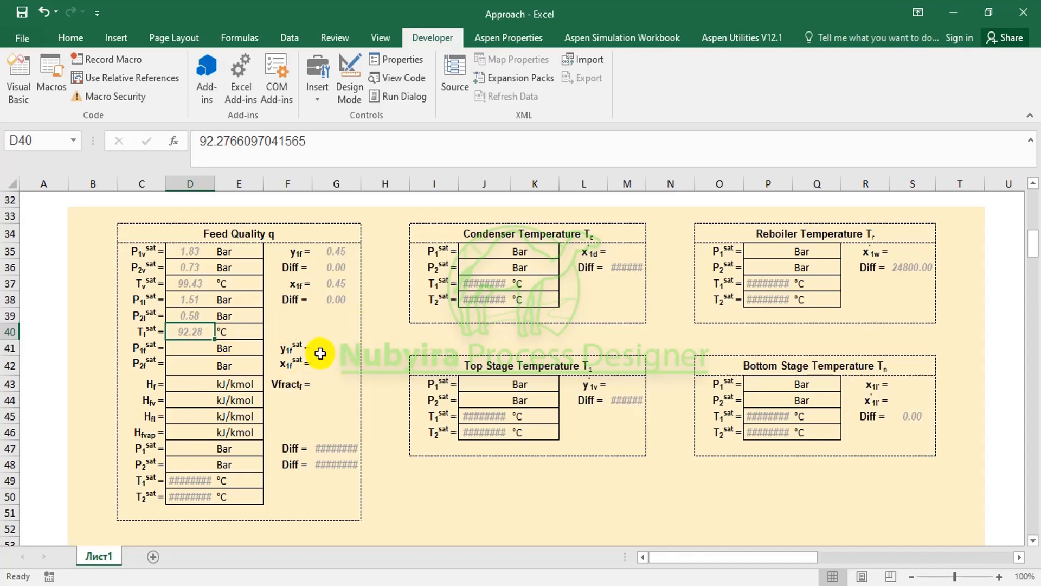
scroll(316, 353, "down", 2)
scroll(318, 353, "up", 1)
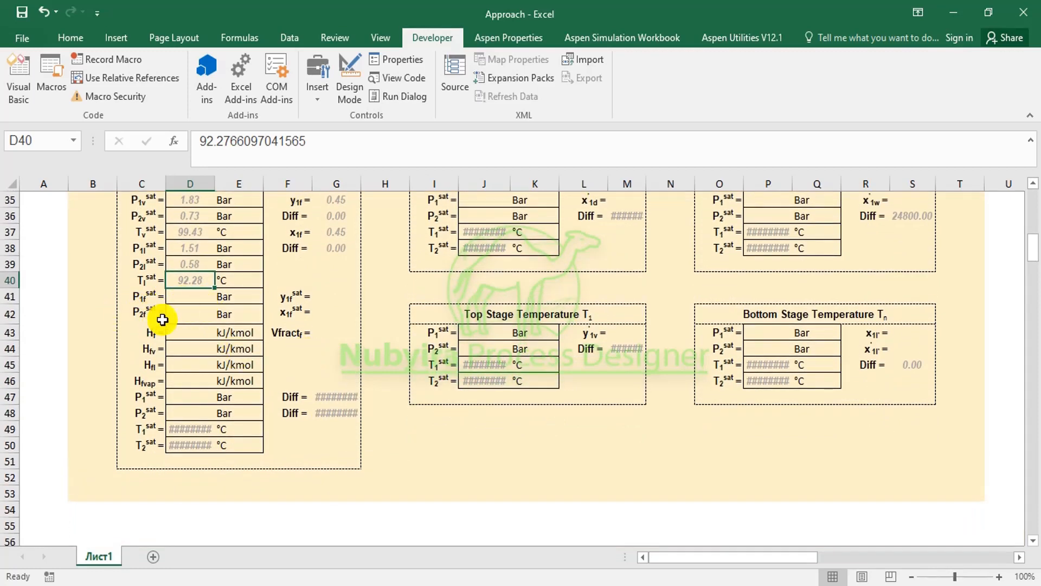
Check the feed temperature Tf in F17 against the saturation temperatures in the Feed Quality block and on the T-x-y diagram slide in PowerPoint
scroll(204, 316, "up", 6)
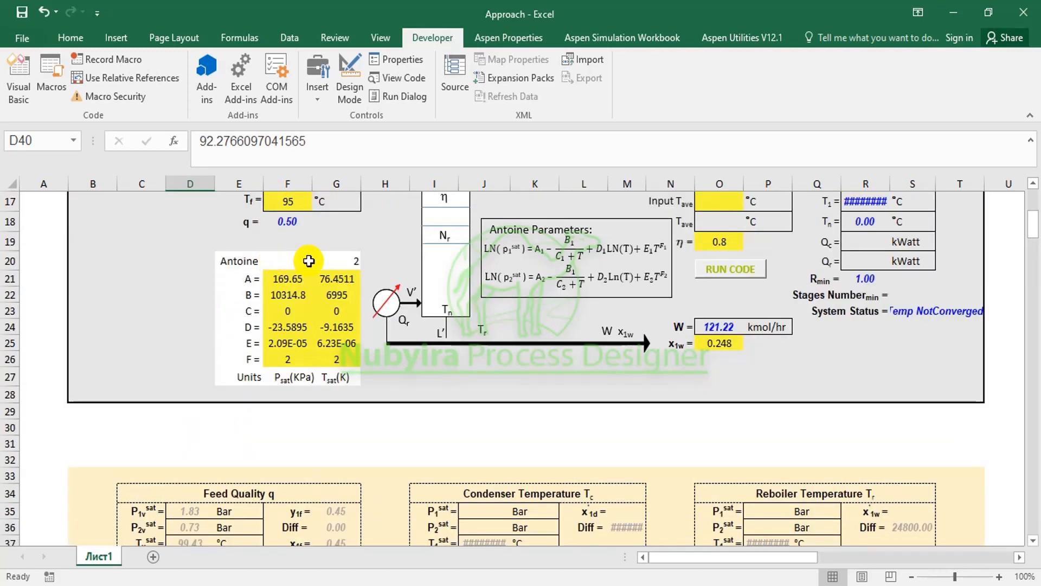
scroll(295, 260, "up", 3)
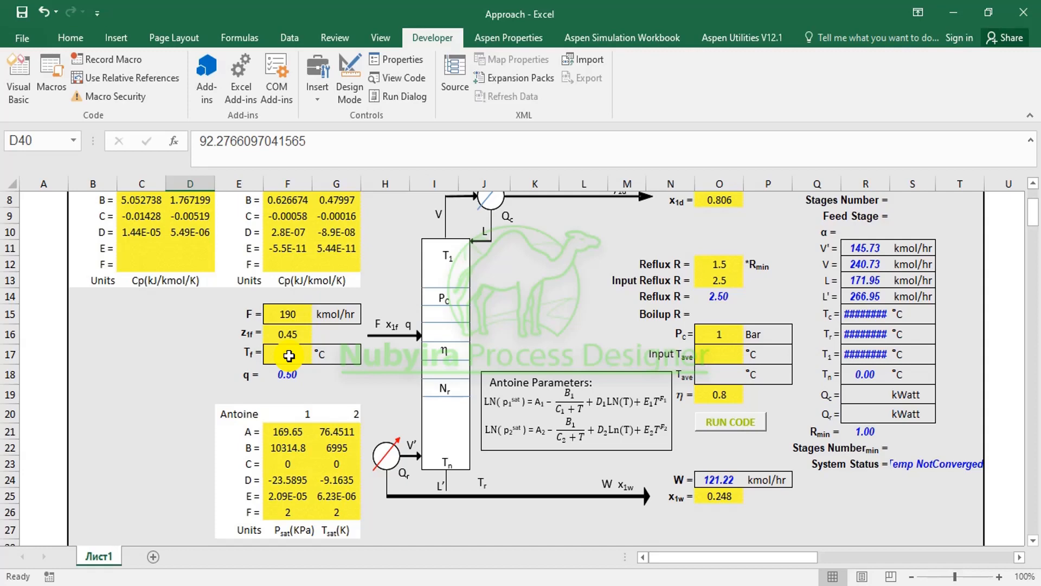
scroll(289, 355, "down", 6)
scroll(287, 400, "down", 2)
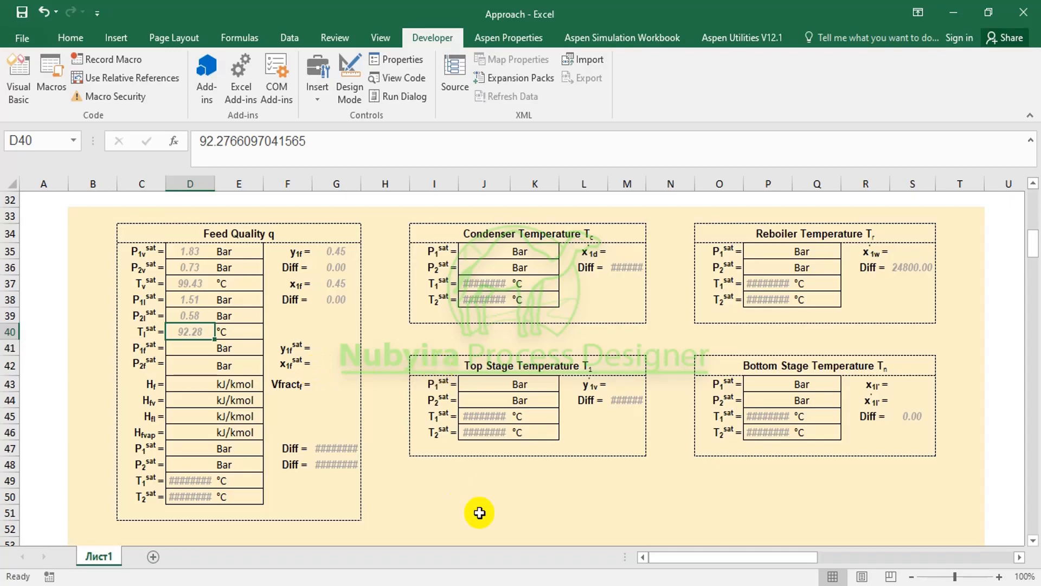
left_click(601, 585)
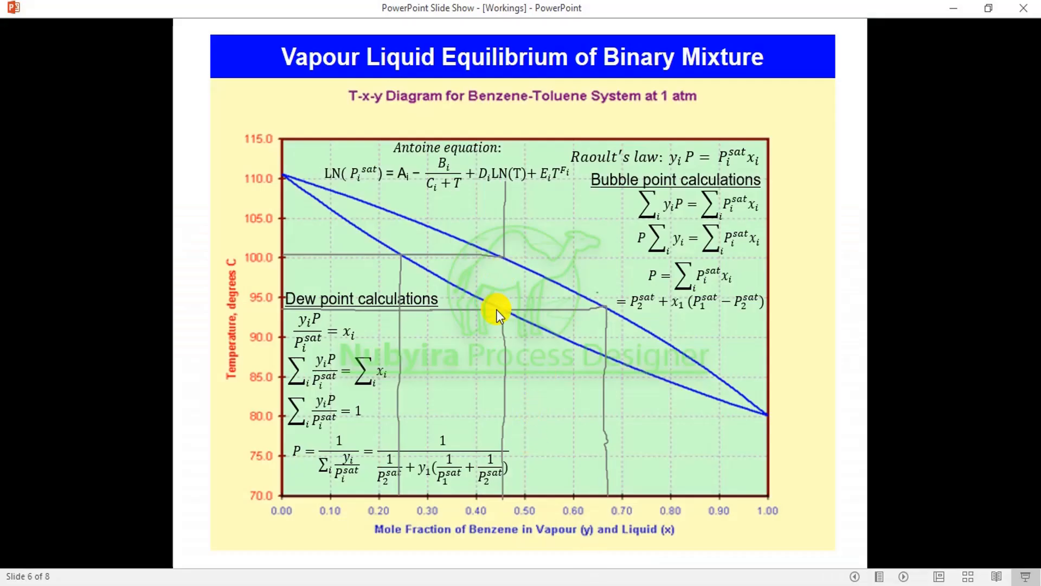
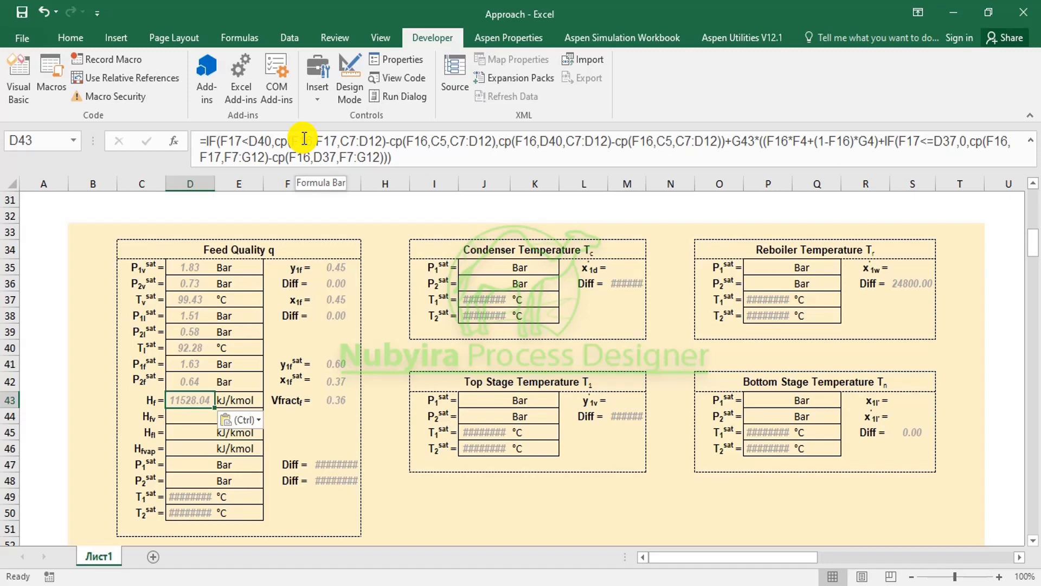
left_click(49, 70)
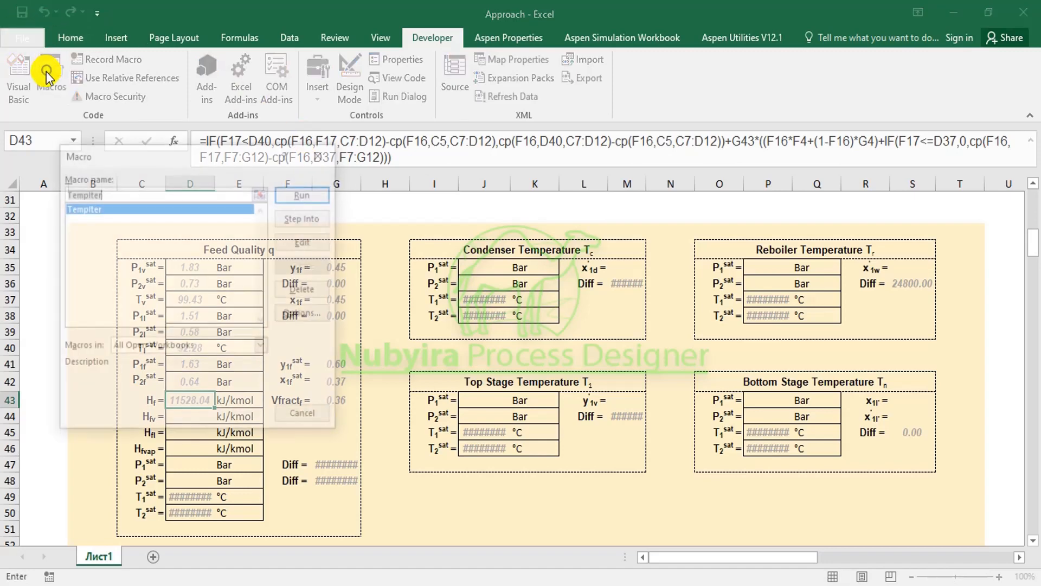
left_click(588, 481)
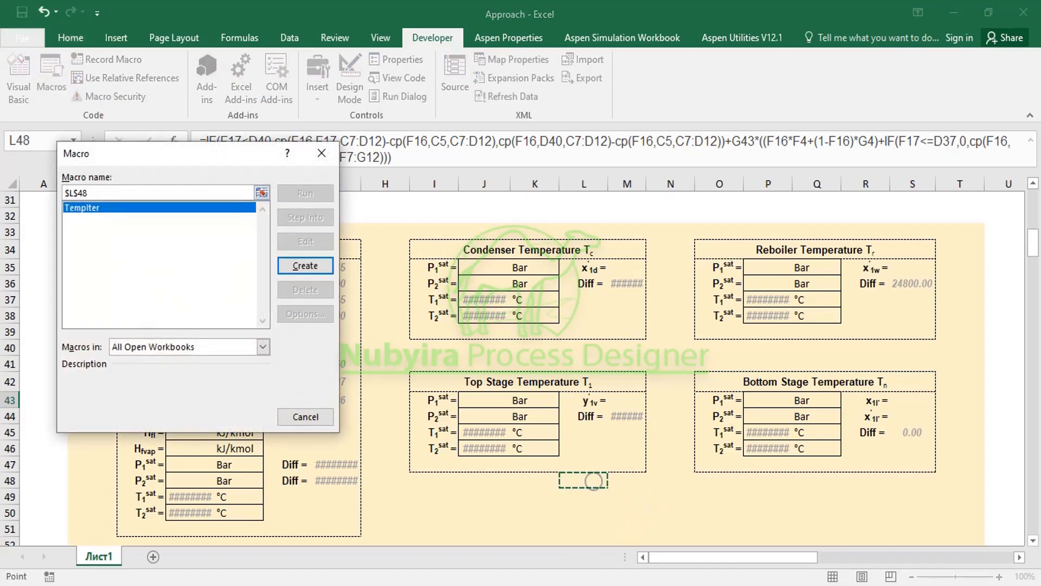
left_click(303, 420)
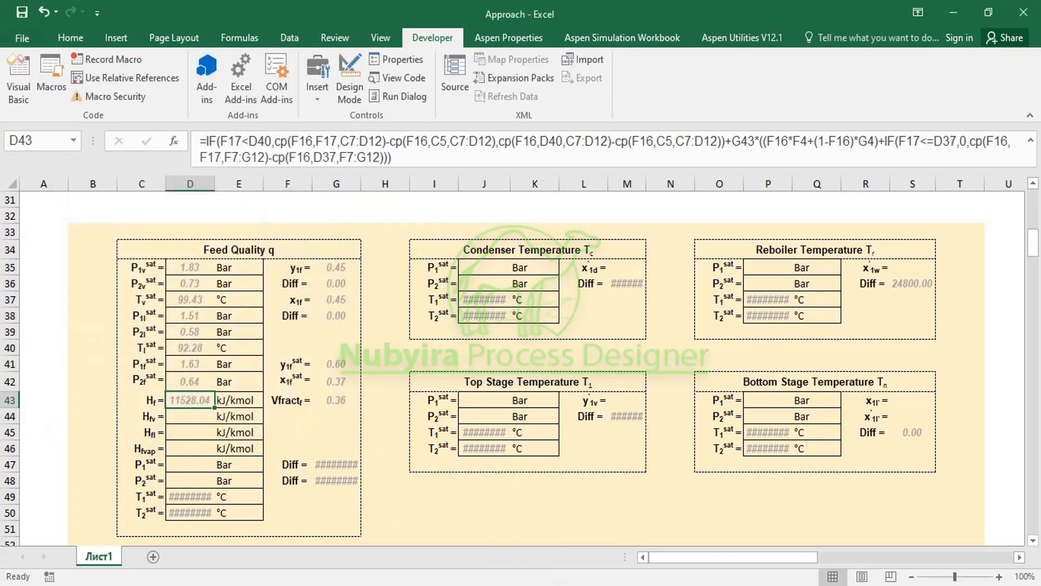
View the workbook's Visual Basic code and return to the Approach worksheet
left_click(686, 551)
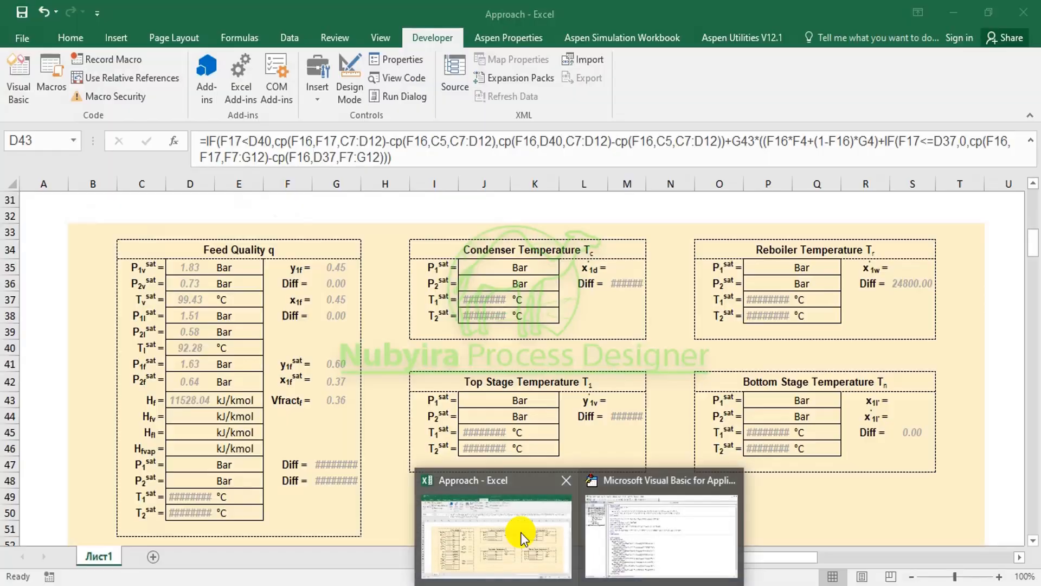
left_click(520, 532)
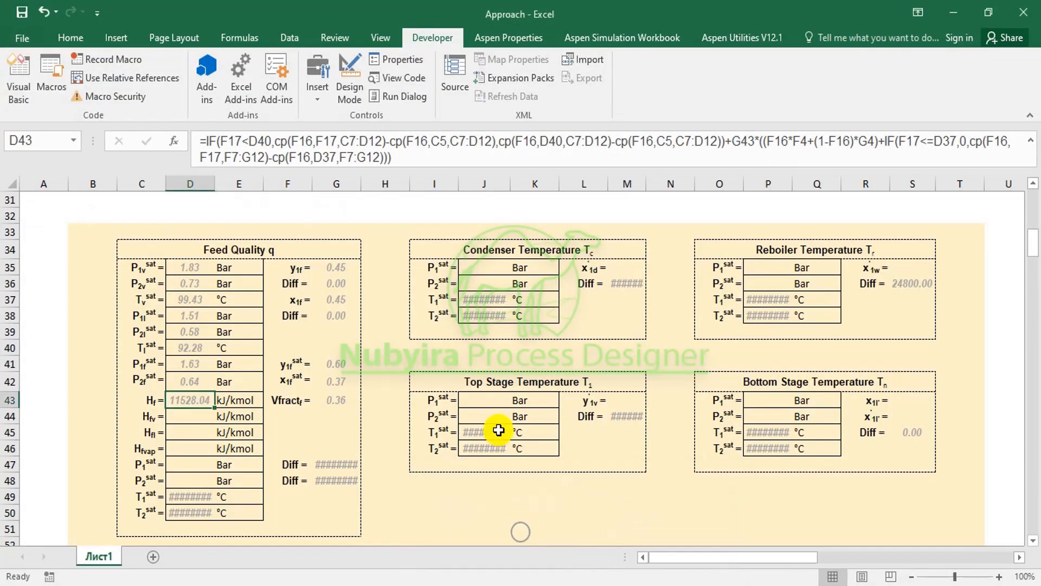
Copy the Hfv formula =cp(F16,D40,C7:D12)-cp(F16,C5,C7:D12)+F16*F4+(1-F16)*G4 from the Workings notes in Notepad into cell D44 of the Approach workbook
left_click(200, 415)
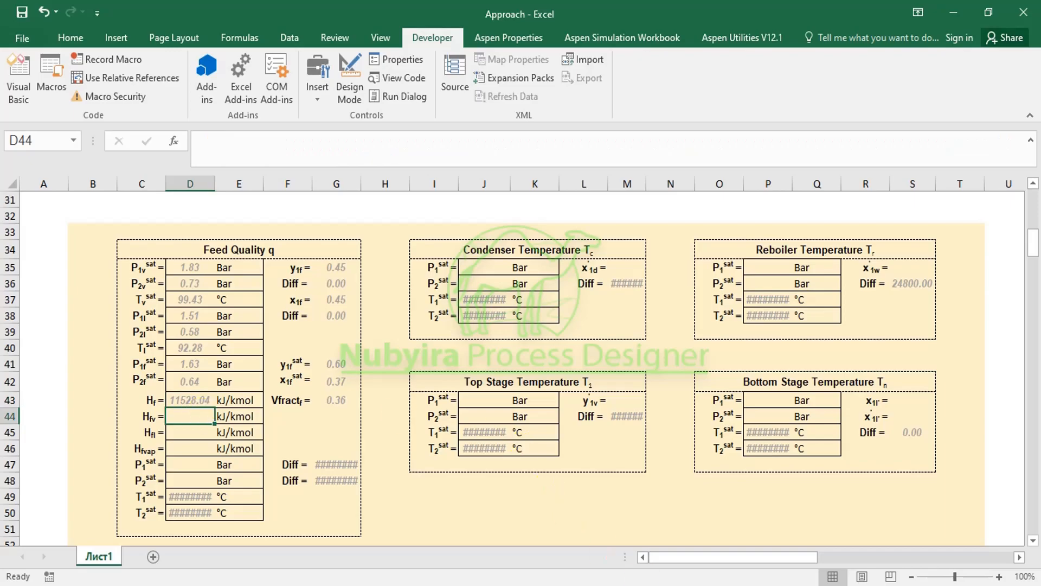
key("alt+Tab")
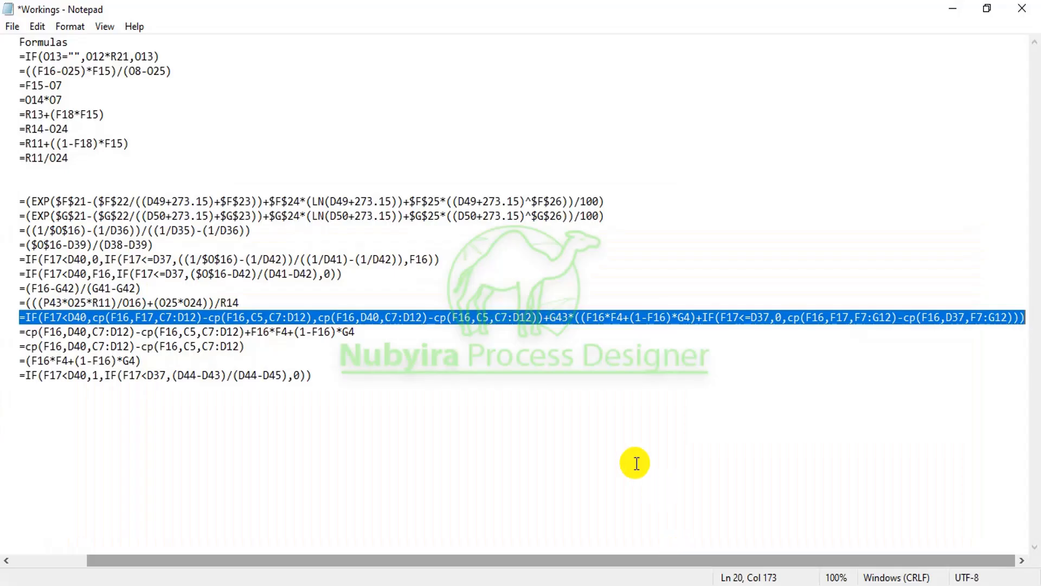
left_click(365, 336)
scroll(364, 336, "left", 3)
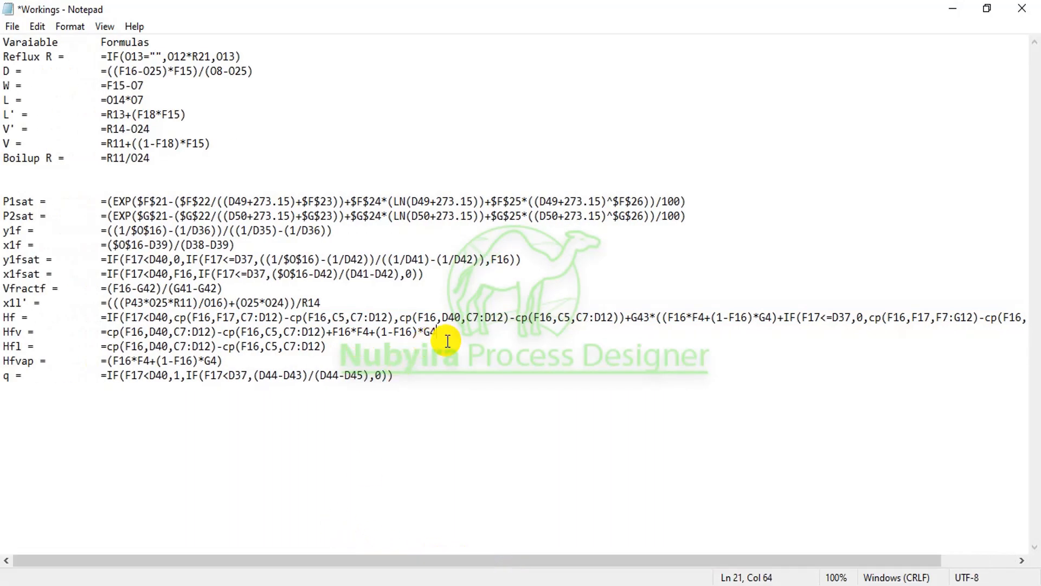
left_click_drag(446, 335, 103, 333)
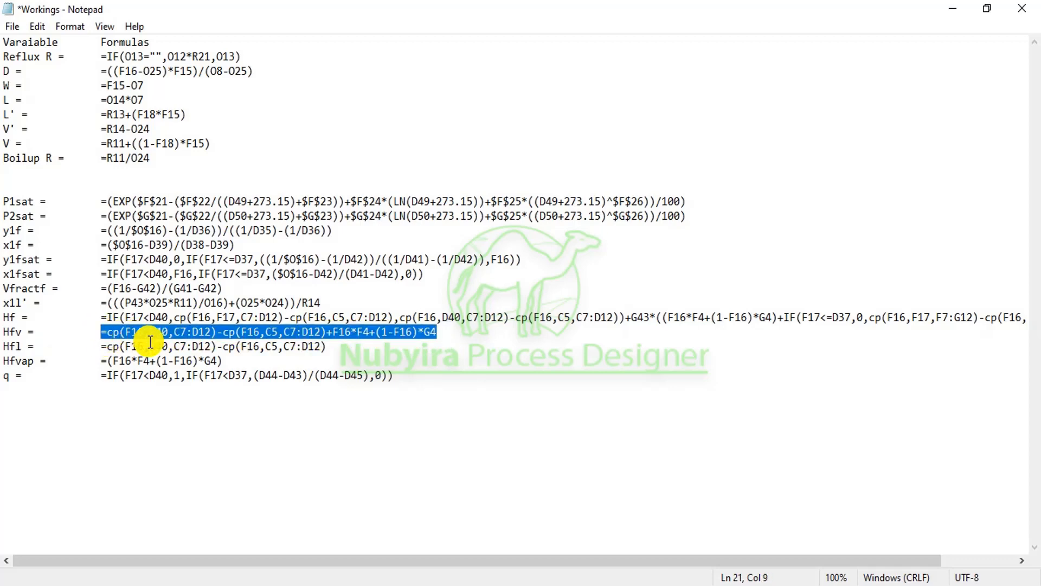
right_click(179, 332)
left_click(226, 381)
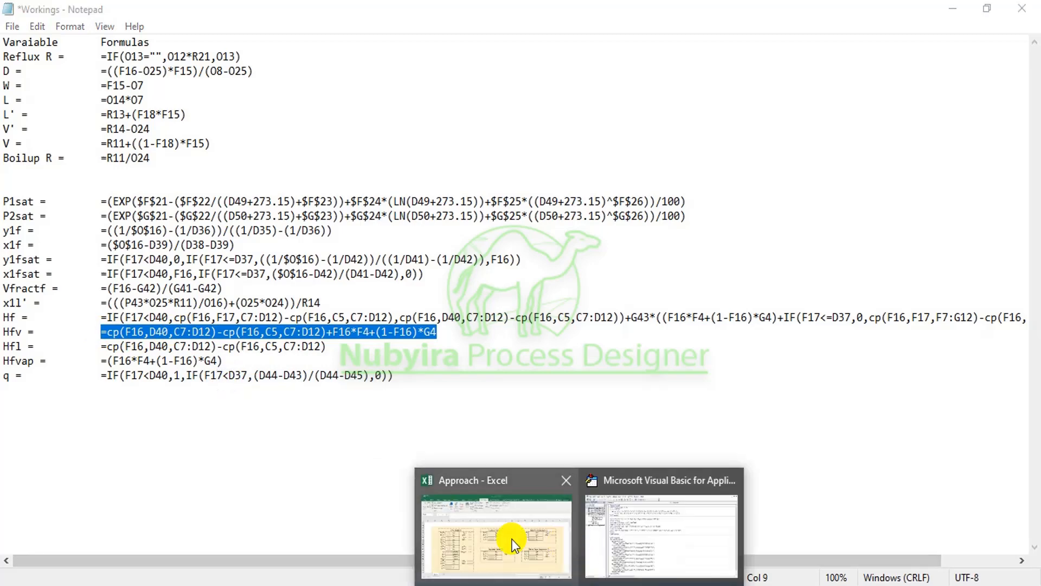
left_click(509, 538)
right_click(188, 418)
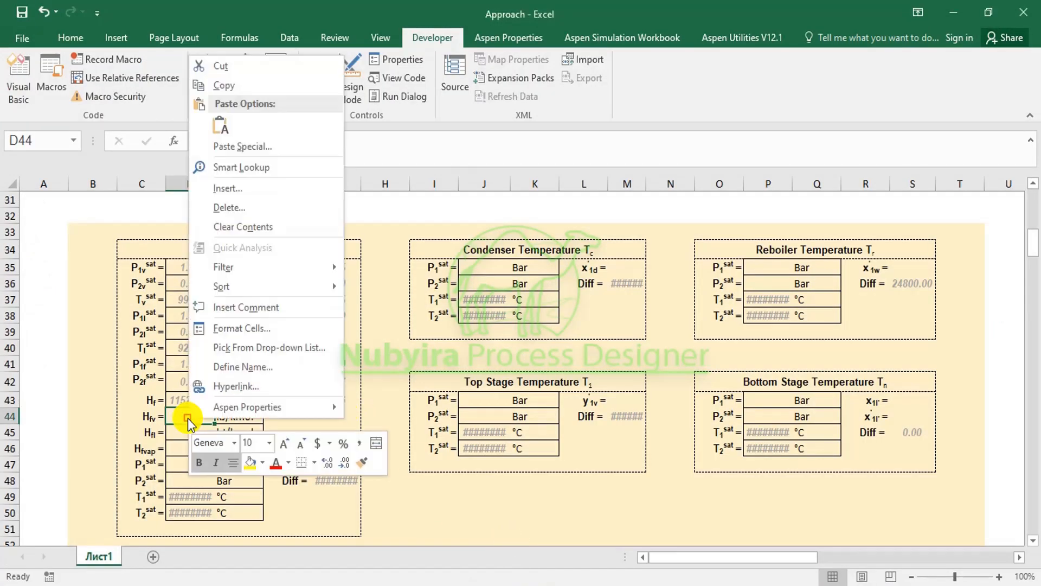
left_click(221, 125)
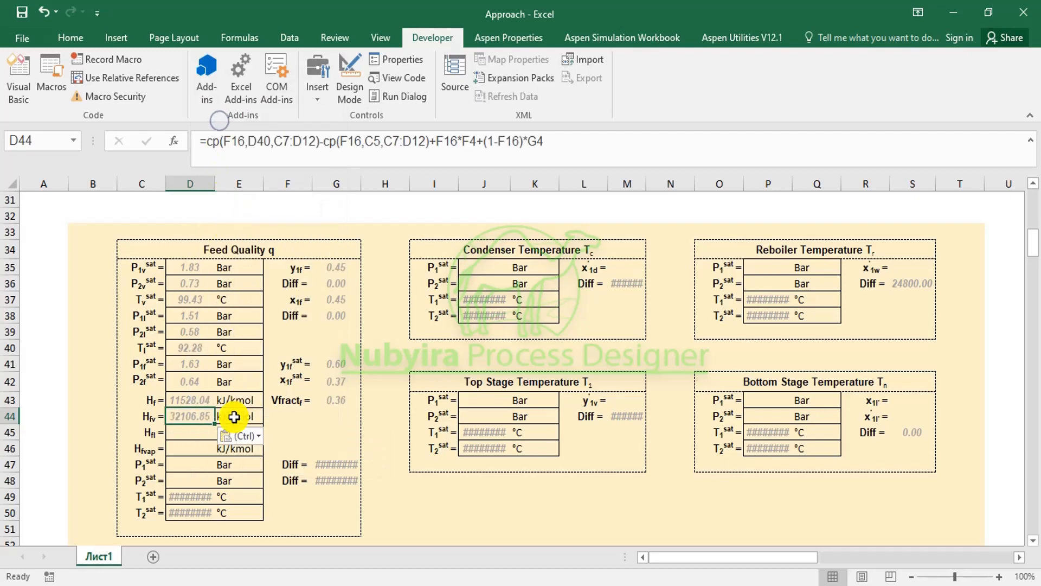
Review the formulas for Vfractf in G43, x1f sat in G42, Hf in D43 and Hfv in D44
left_click(173, 459)
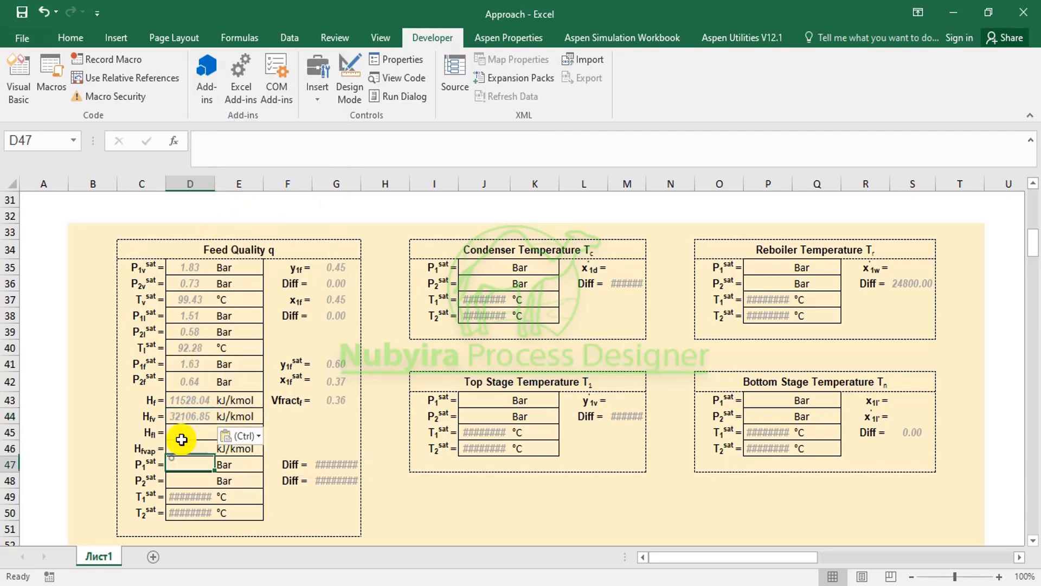
left_click(337, 400)
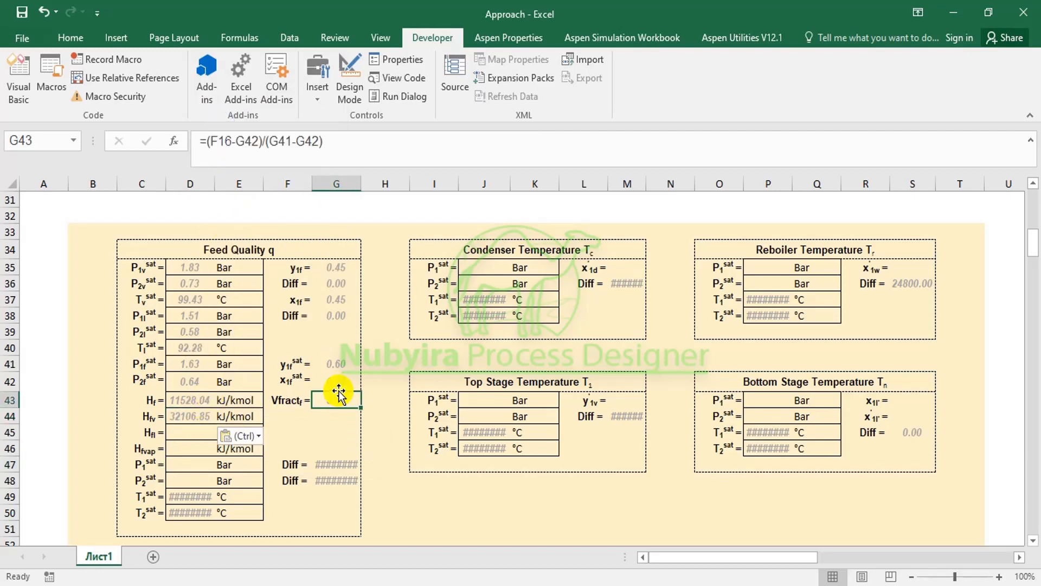
left_click(337, 381)
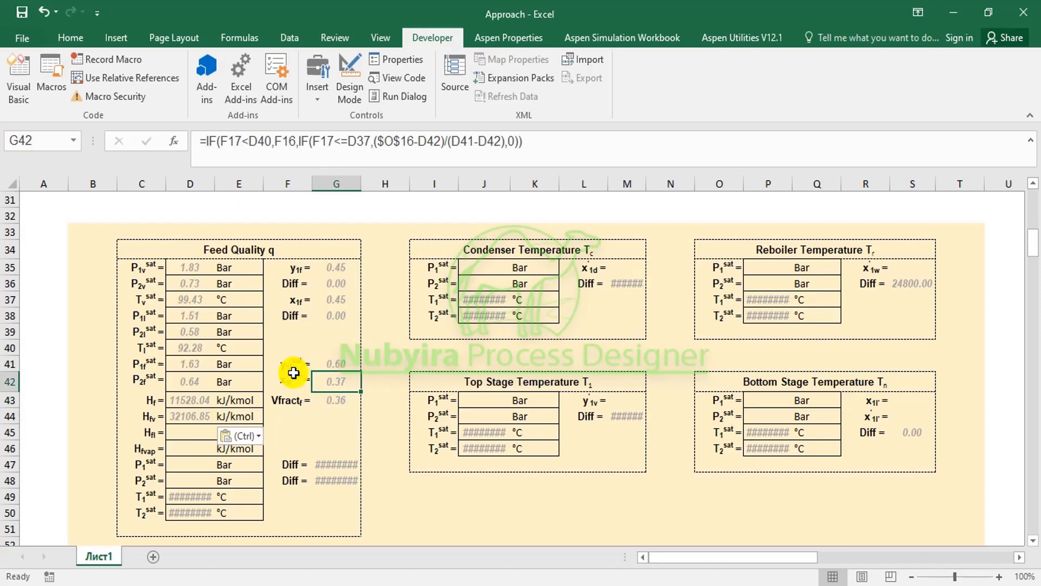
left_click(185, 402)
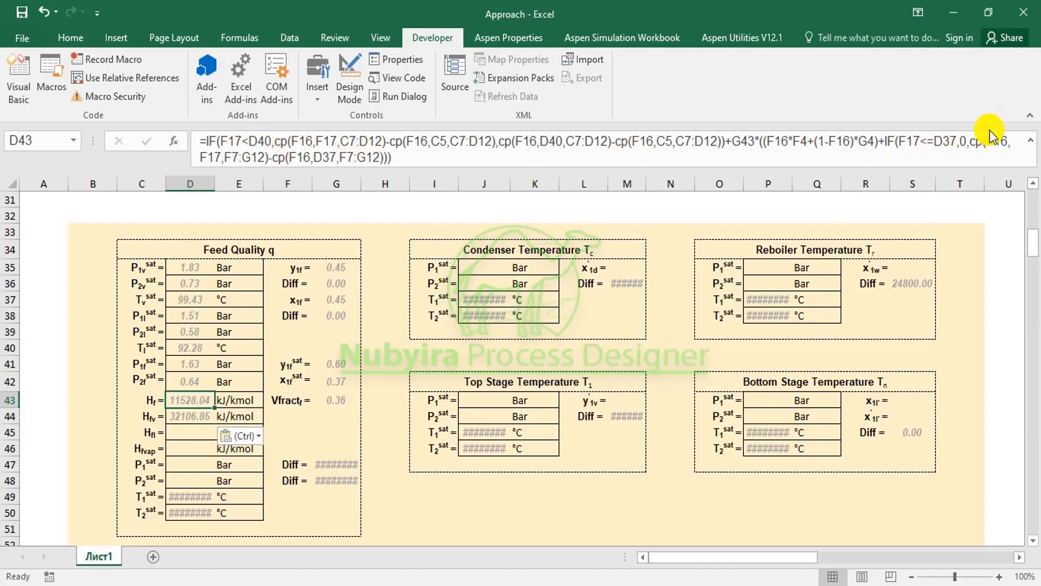
key("Down")
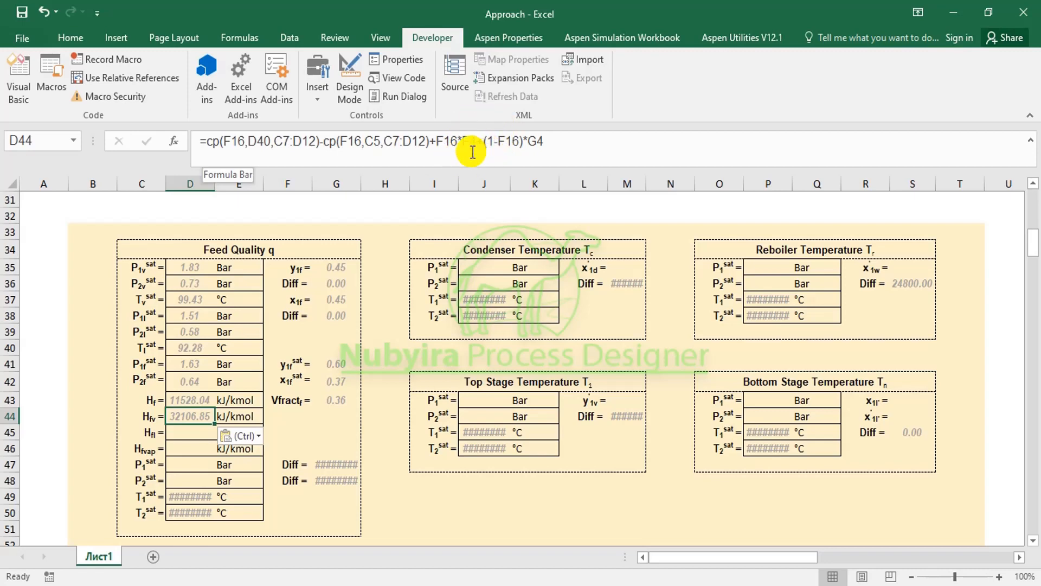
Copy the Hfl formula =cp(F16,D40,C7:D12)-cp(F16,C5,C7:D12) from the Workings notes in Notepad into cell D45 of the Approach workbook
left_click(201, 442)
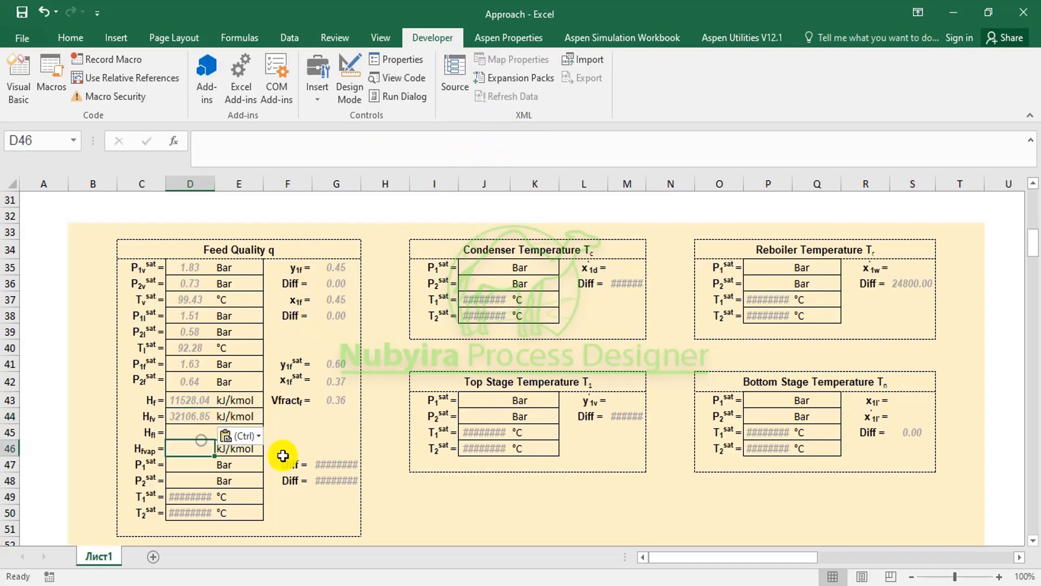
left_click(653, 579)
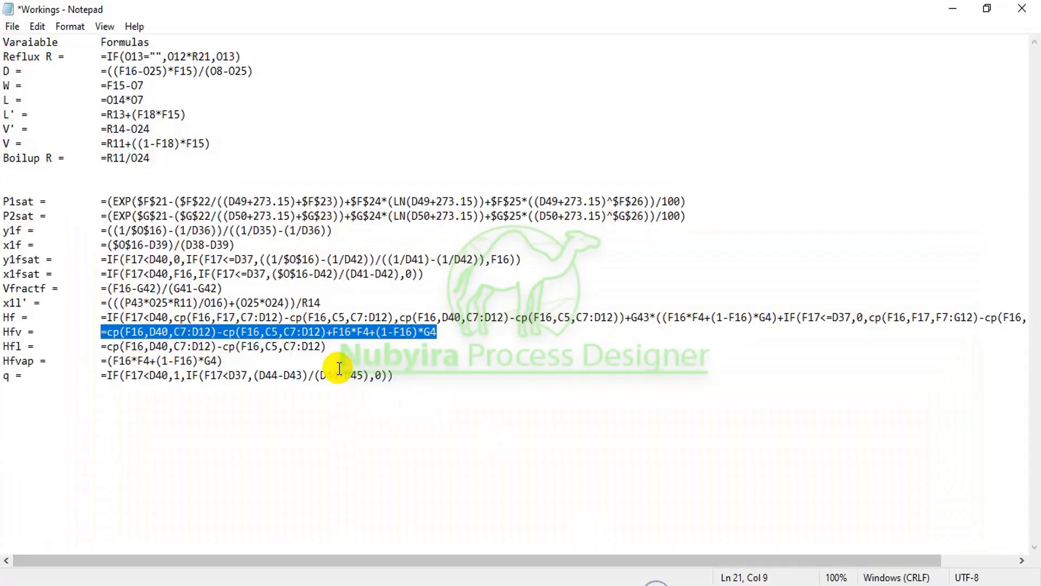
left_click_drag(327, 346, 103, 346)
right_click(122, 346)
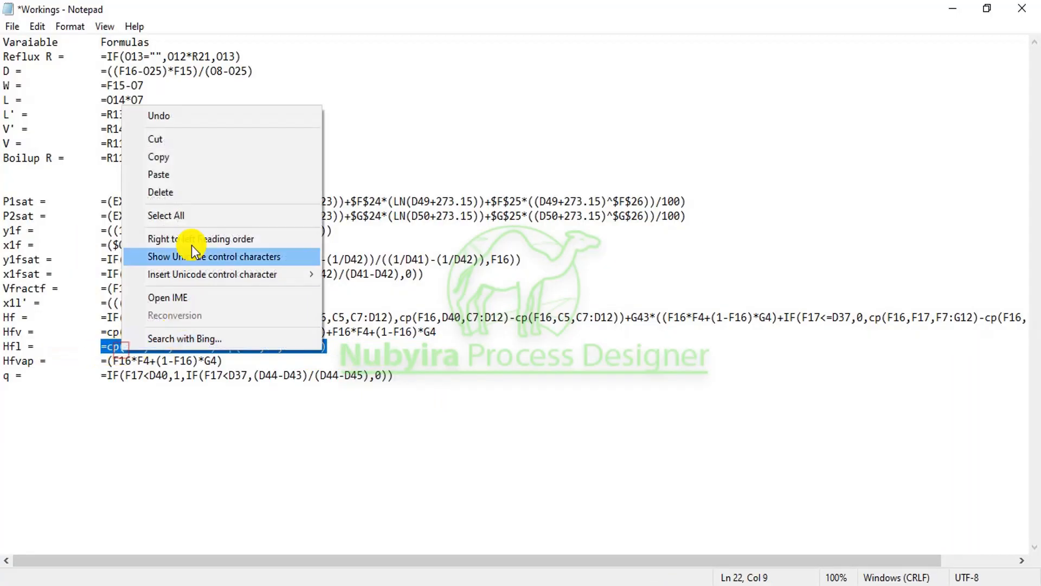
left_click(205, 161)
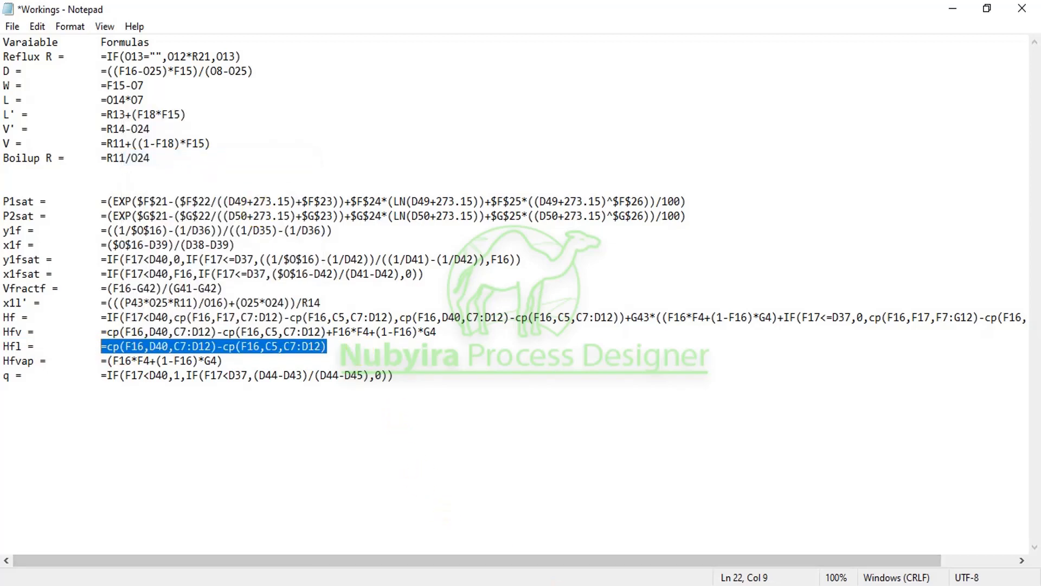
left_click(549, 515)
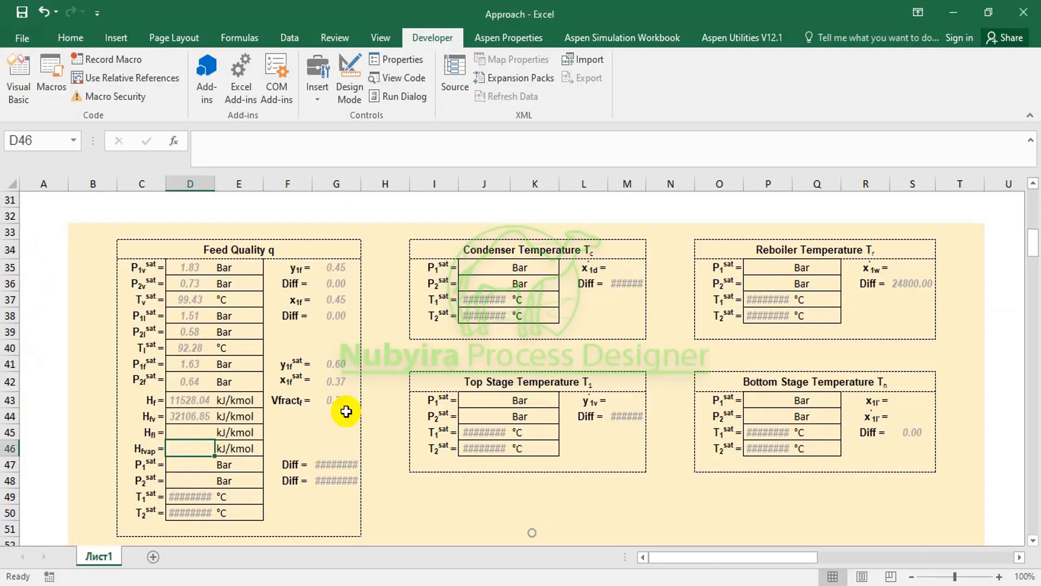
left_click(196, 432)
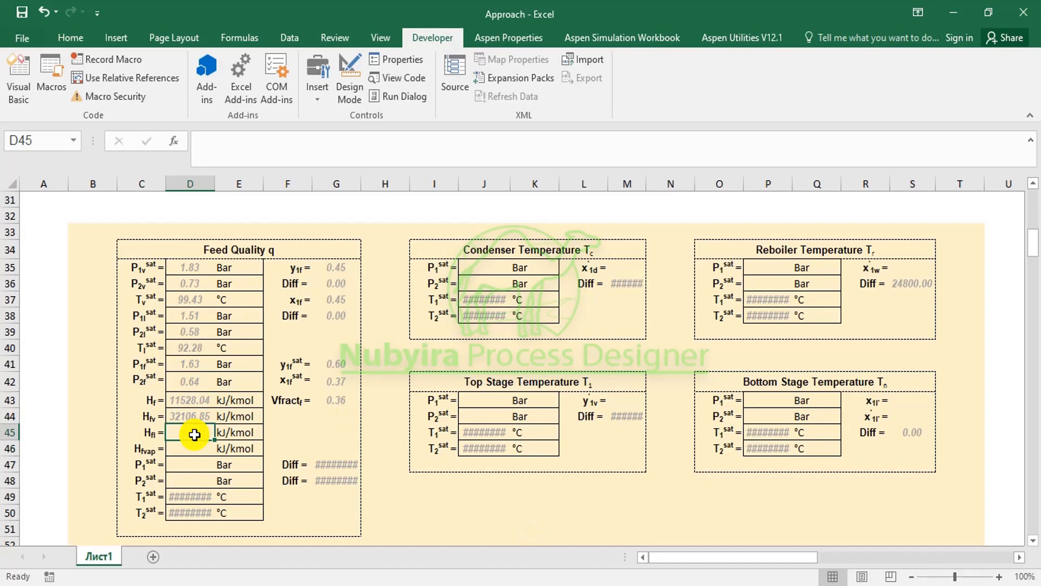
right_click(195, 434)
left_click(232, 142)
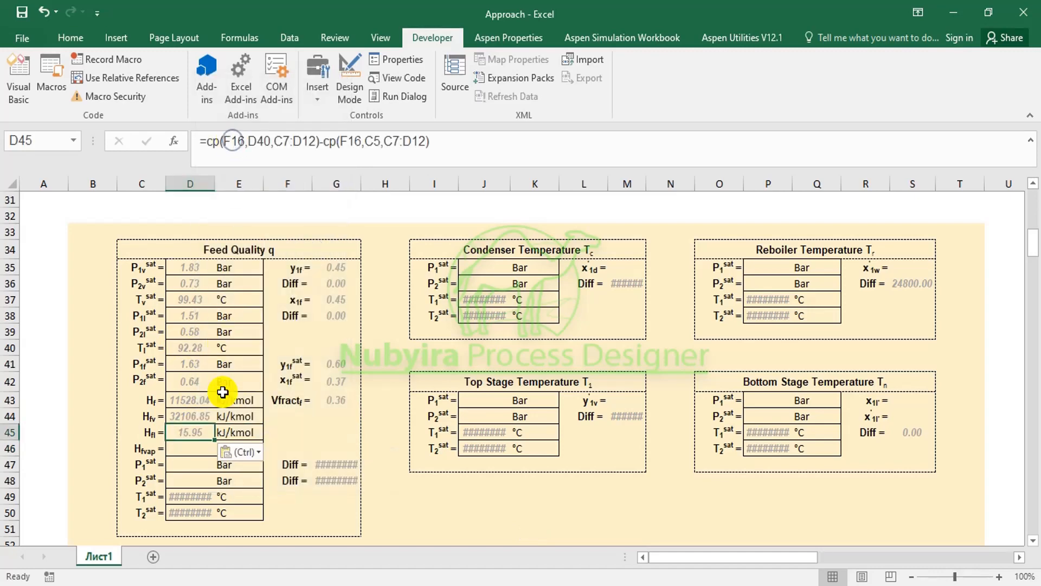
Copy the Hfvap formula =(F16*F4+(1-F16)*G4) from the Workings notes in Notepad into cell D46 of the Approach workbook
left_click(196, 450)
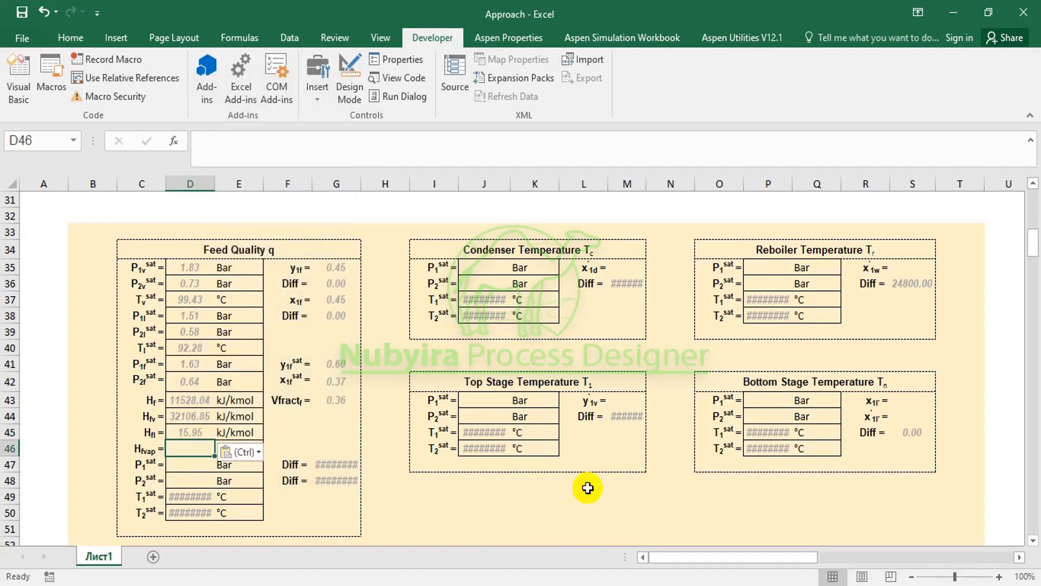
left_click(631, 578)
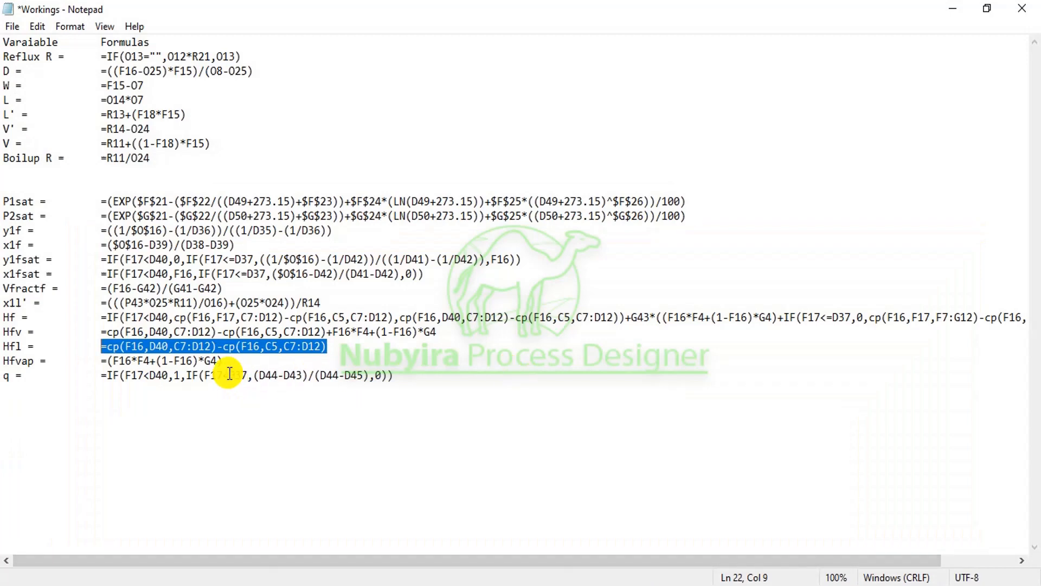
left_click_drag(223, 360, 102, 361)
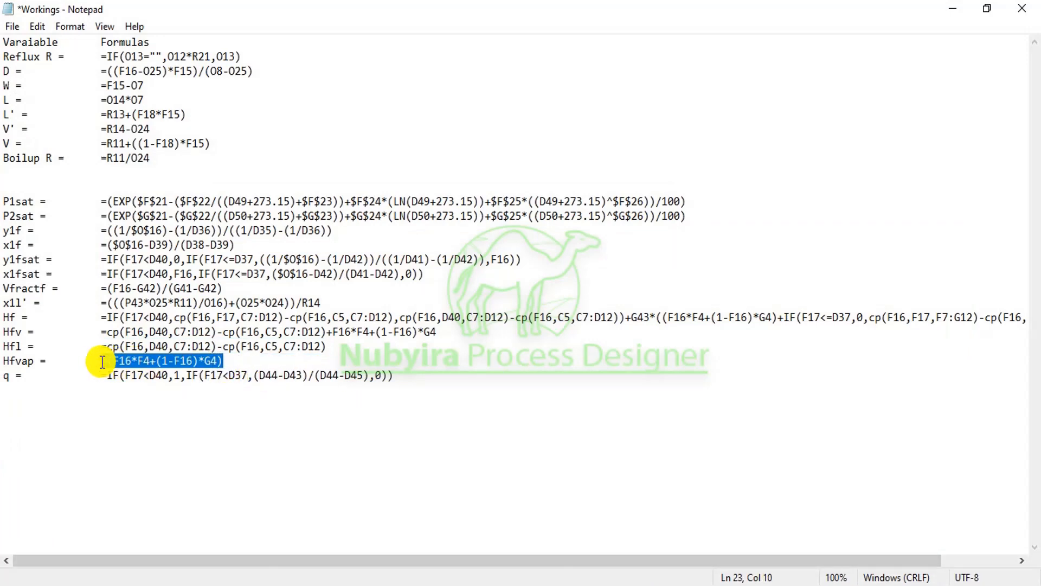
right_click(115, 361)
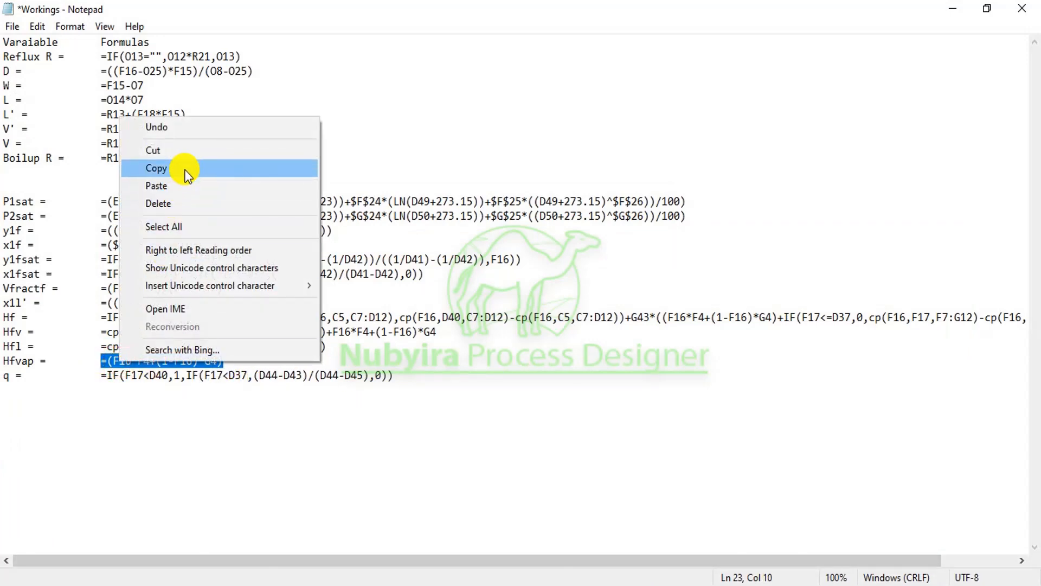
left_click(184, 170)
mouse_move(595, 581)
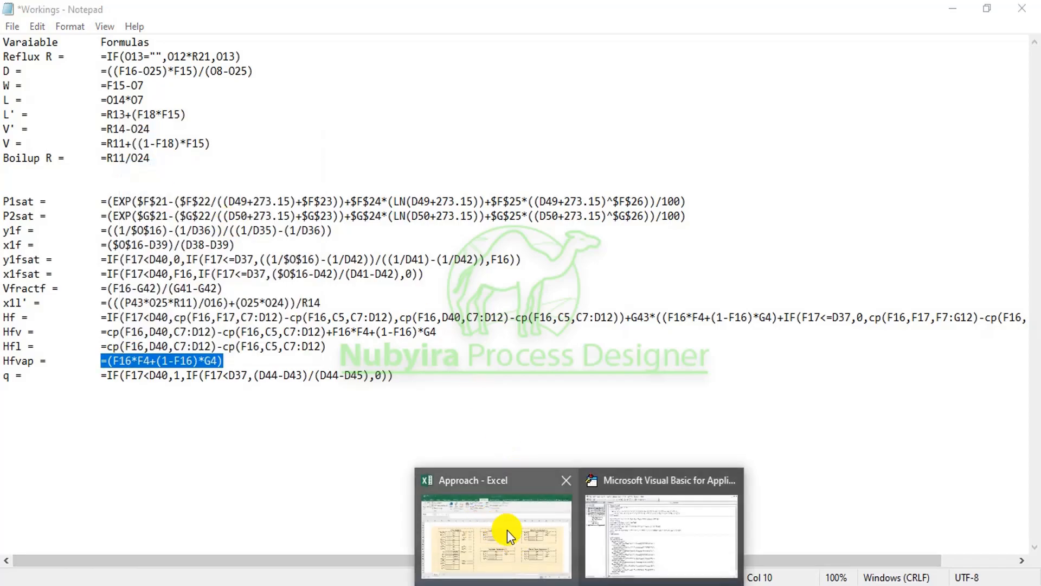
left_click(511, 533)
right_click(187, 448)
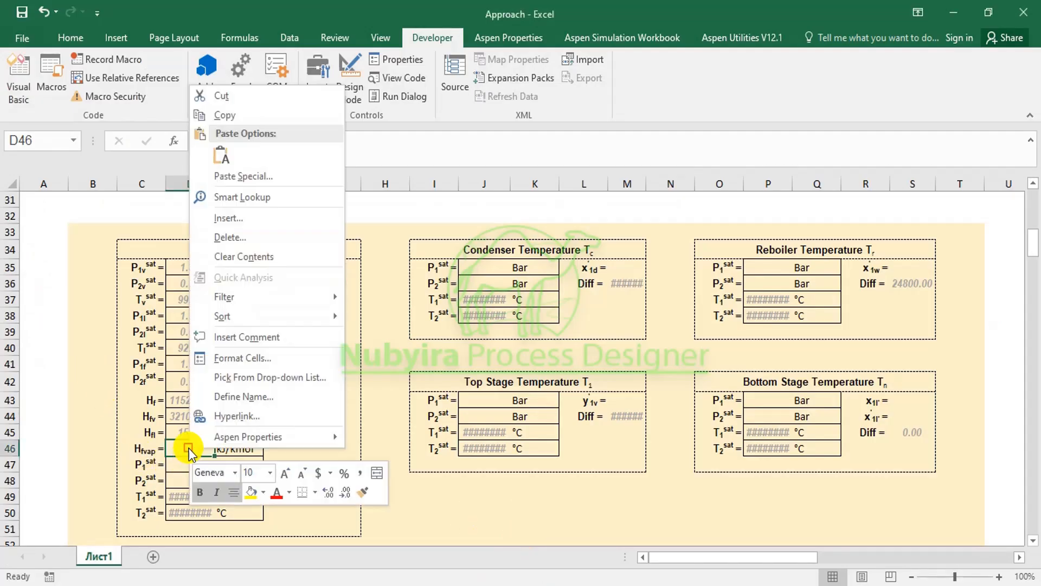
left_click(221, 155)
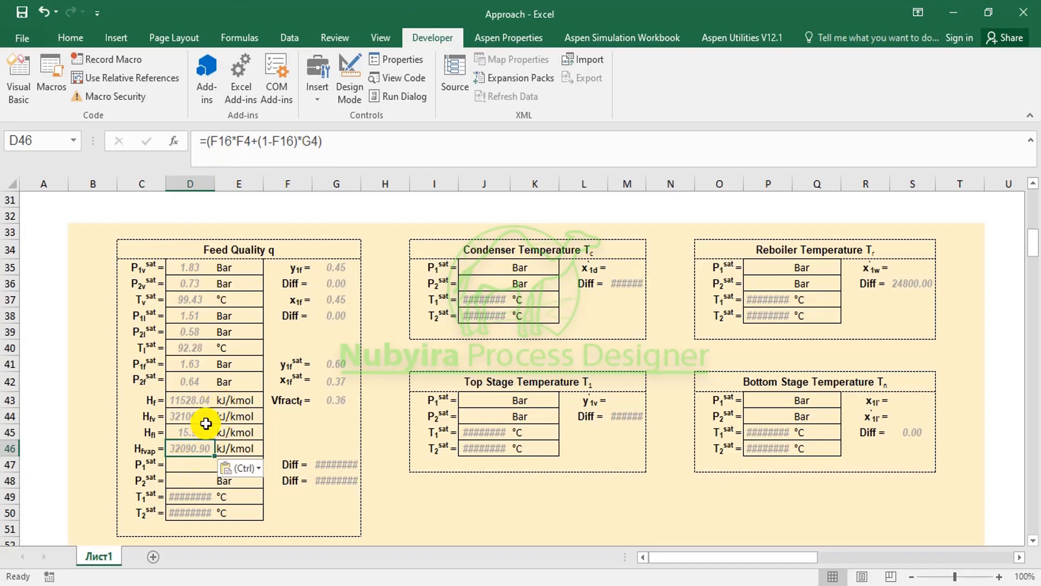
Switch to the Workings notes in Notepad and copy the q formula =IF(F17<D40,1,IF(F17<D37,(D44-D43)/(D44-D45),0))
scroll(206, 417, "up", 4)
scroll(215, 409, "down", 3)
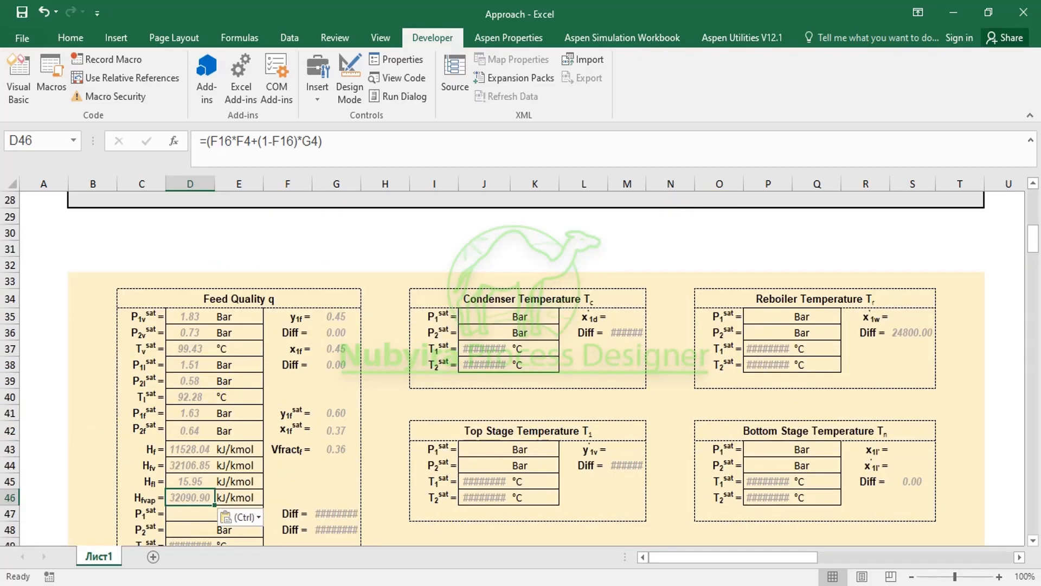
key("alt+Tab")
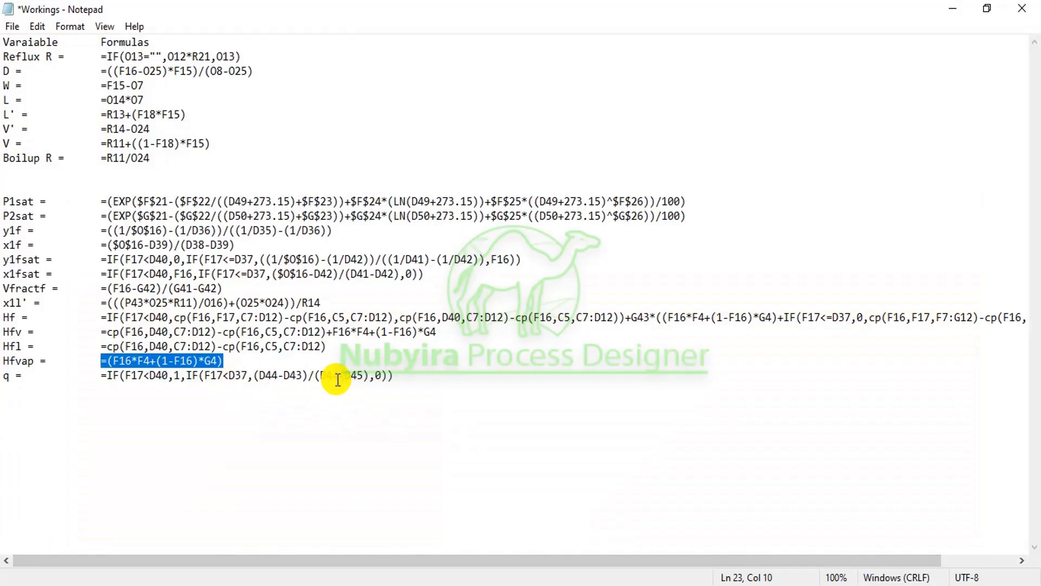
left_click(408, 377)
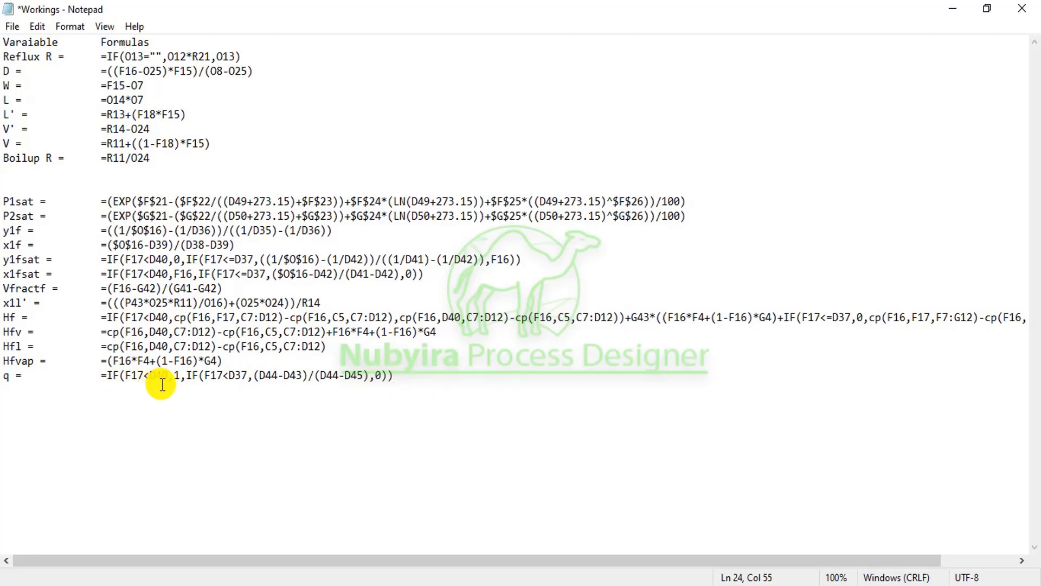
left_click(400, 374)
key("Return")
double_click(104, 375)
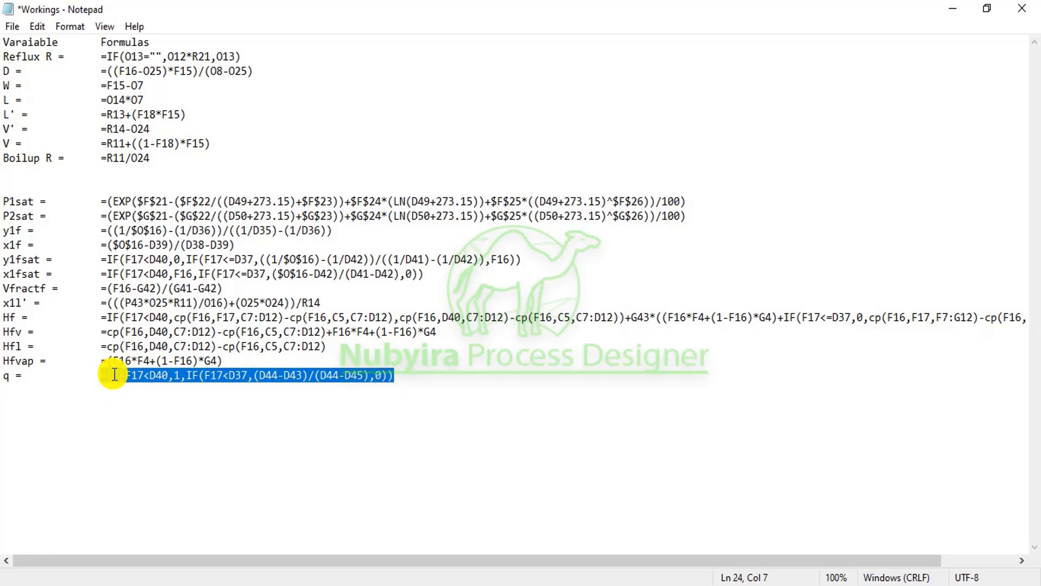
right_click(144, 375)
left_click(202, 180)
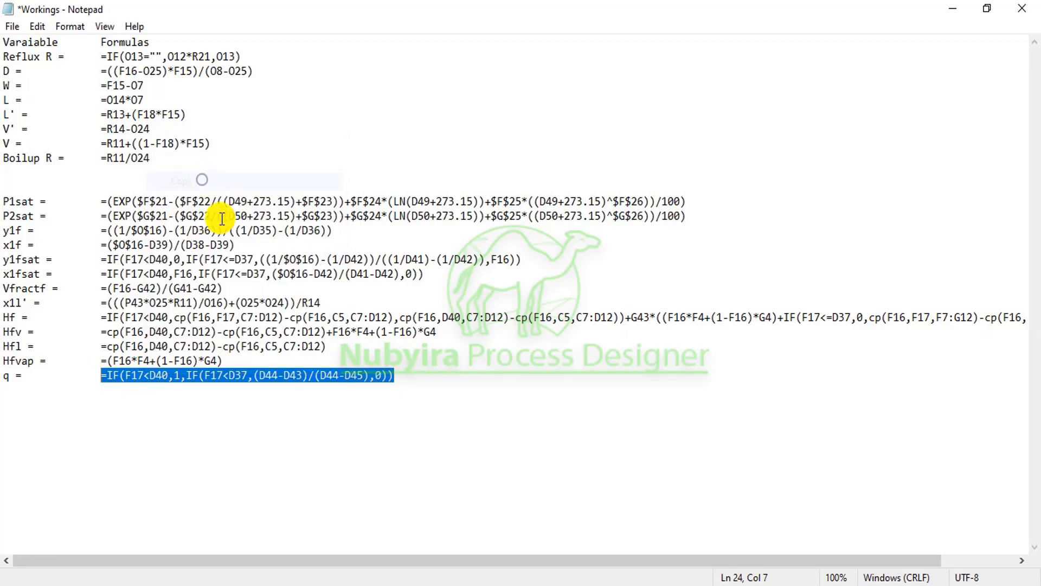
Return to the Approach workbook and replace the q value in cell F18 with the copied formula
left_click(566, 585)
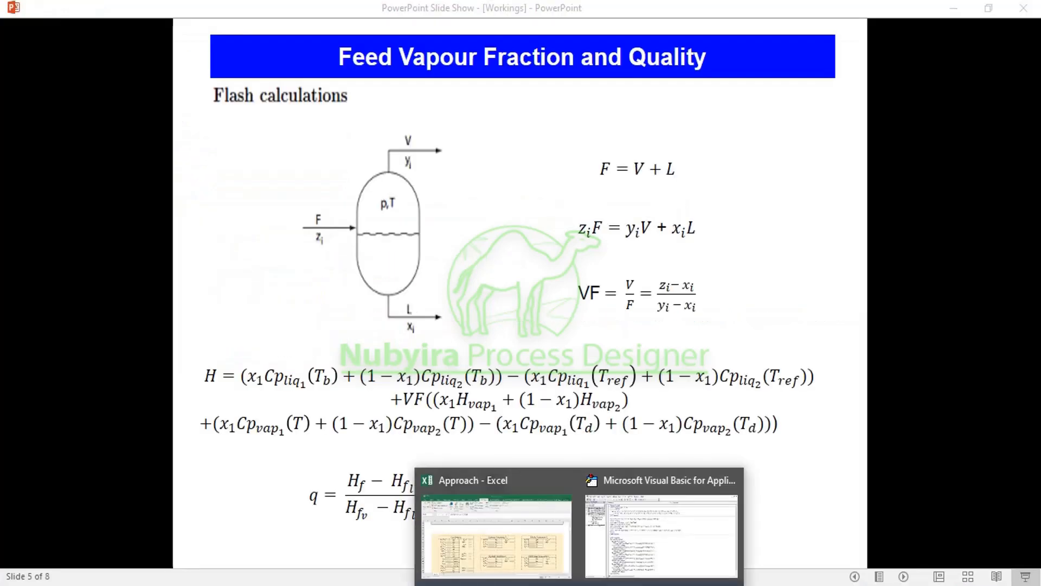
left_click(530, 551)
scroll(274, 365, "up", 5)
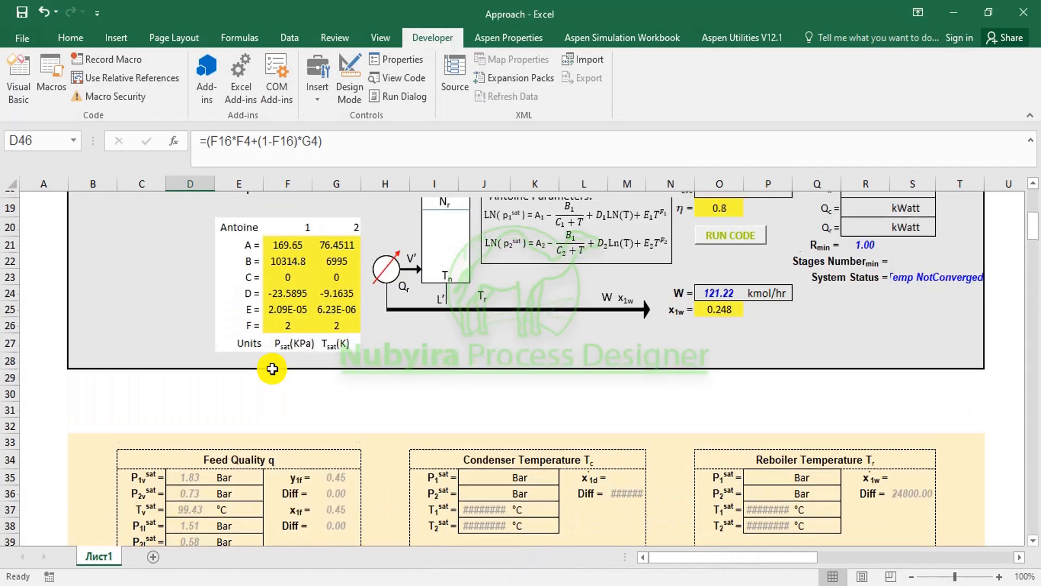
left_click(289, 288)
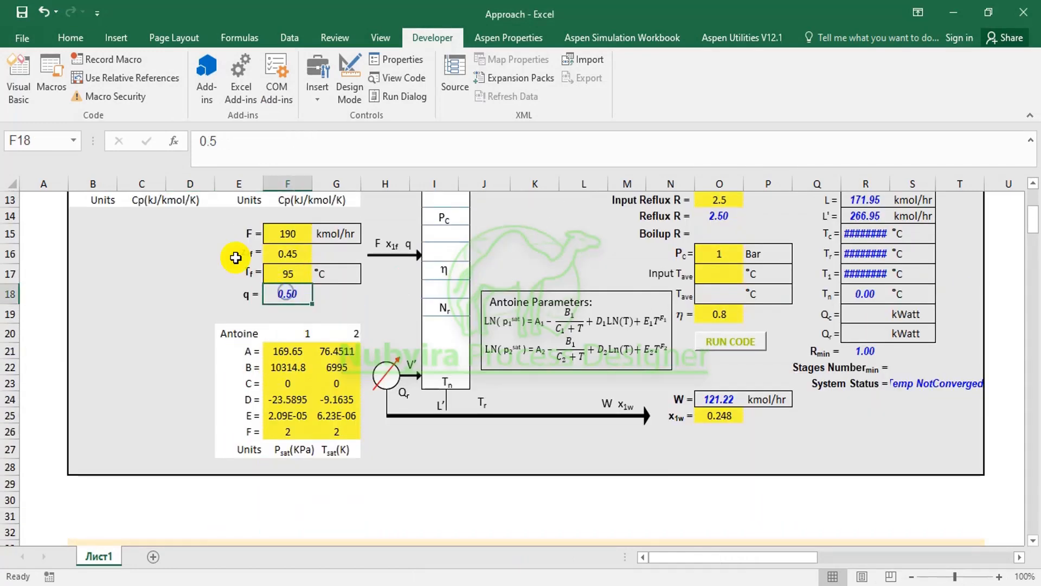
left_click_drag(224, 141, 193, 142)
right_click(204, 141)
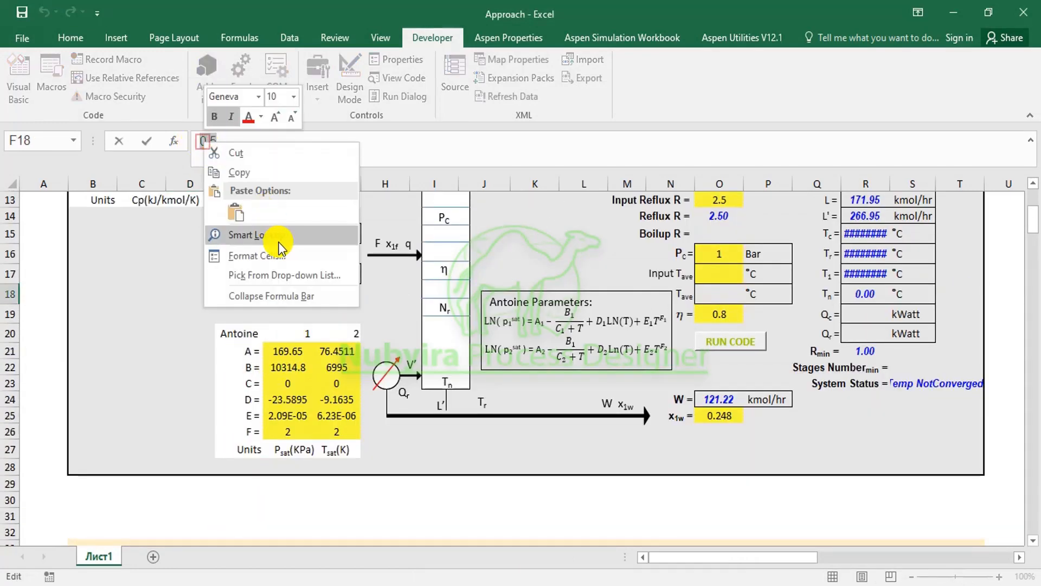
left_click(239, 211)
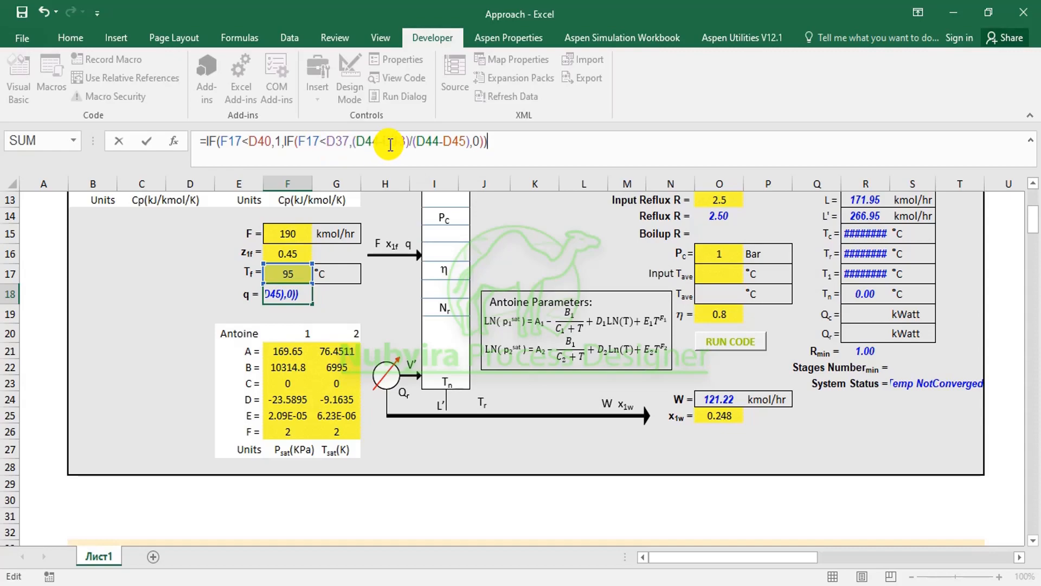
Check the q equation on the Feed Vapour Fraction and Quality slide, and commit the formula in F18
left_click(605, 584)
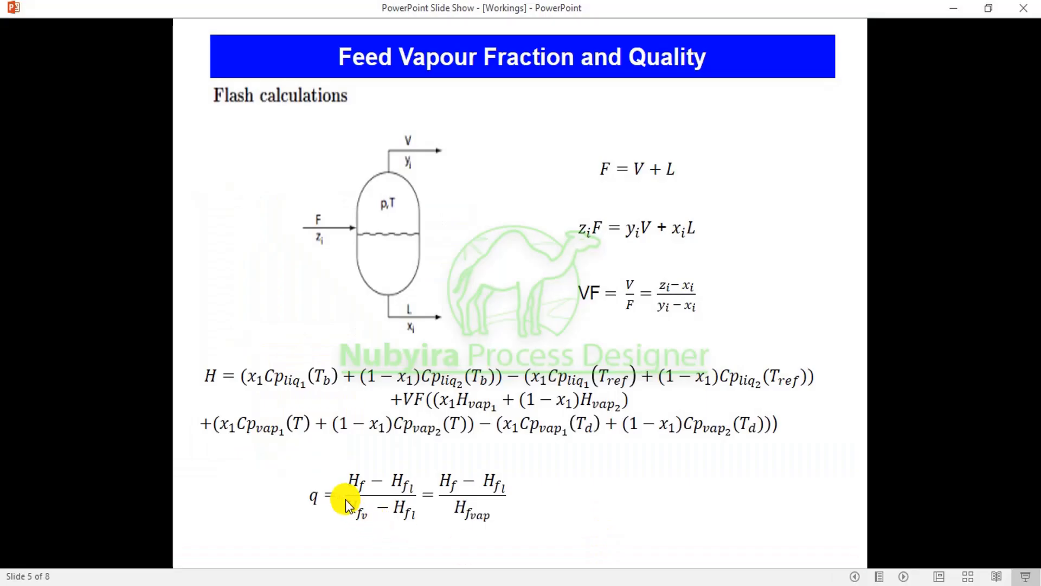
left_click(580, 585)
left_click(496, 534)
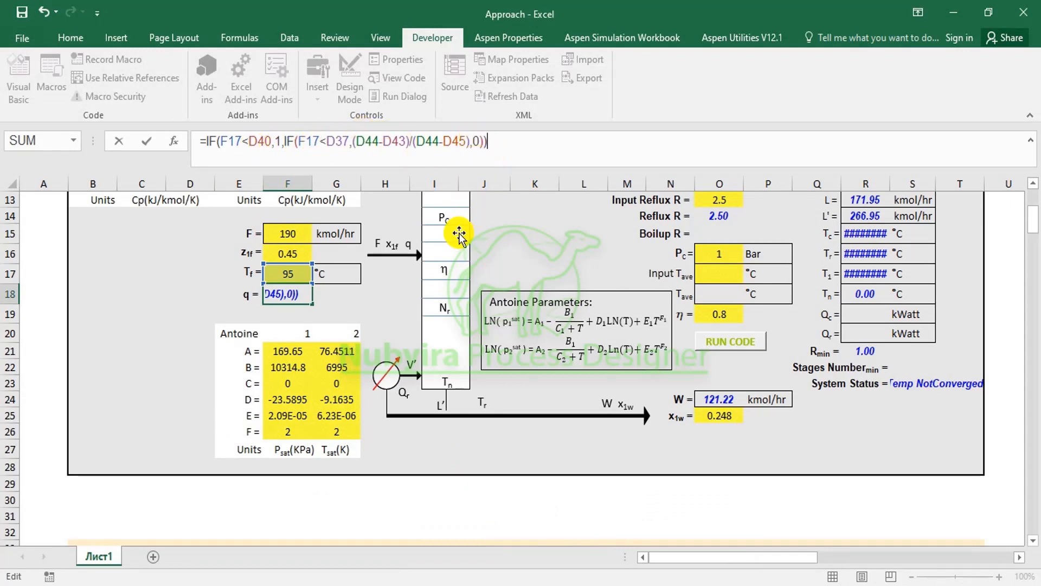
key("Return")
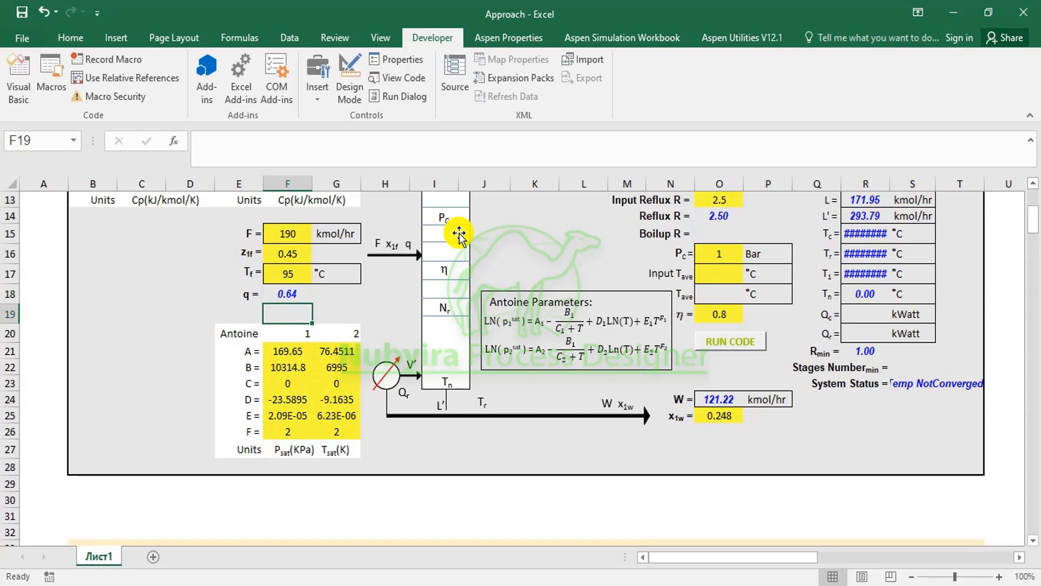
Examine the feed inputs, column flow results and the Feed Quality q block down to the empty P1sat cell D47
scroll(373, 378, "up", 1)
scroll(373, 378, "up", 2)
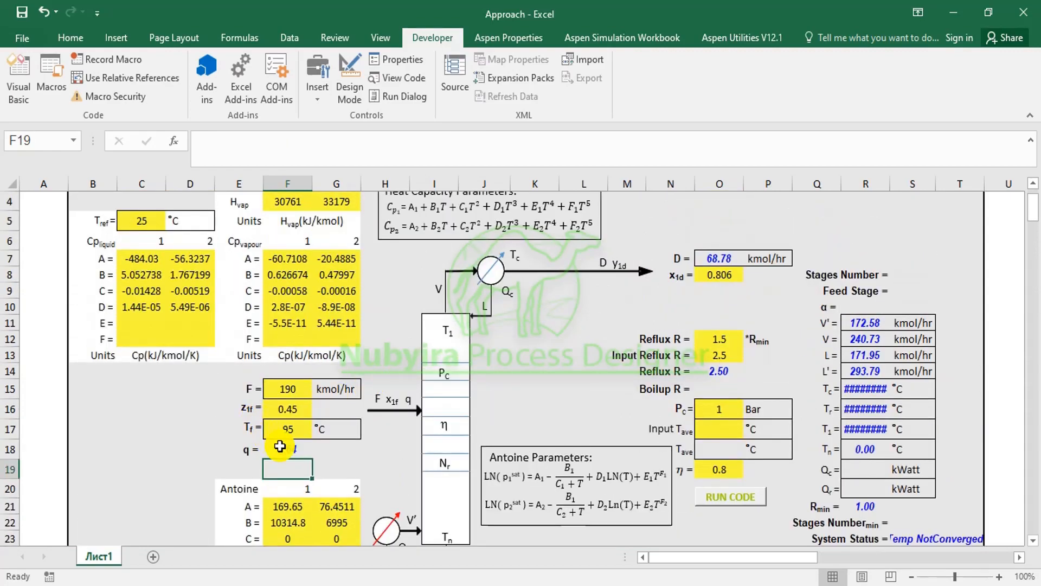
scroll(300, 443, "down", 1)
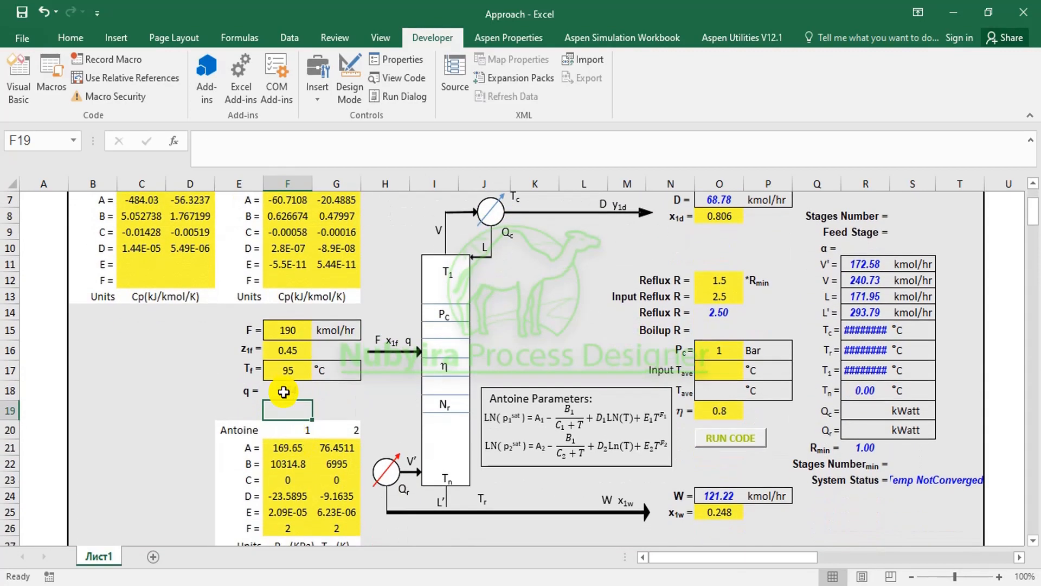
scroll(293, 396, "down", 3)
scroll(295, 386, "down", 7)
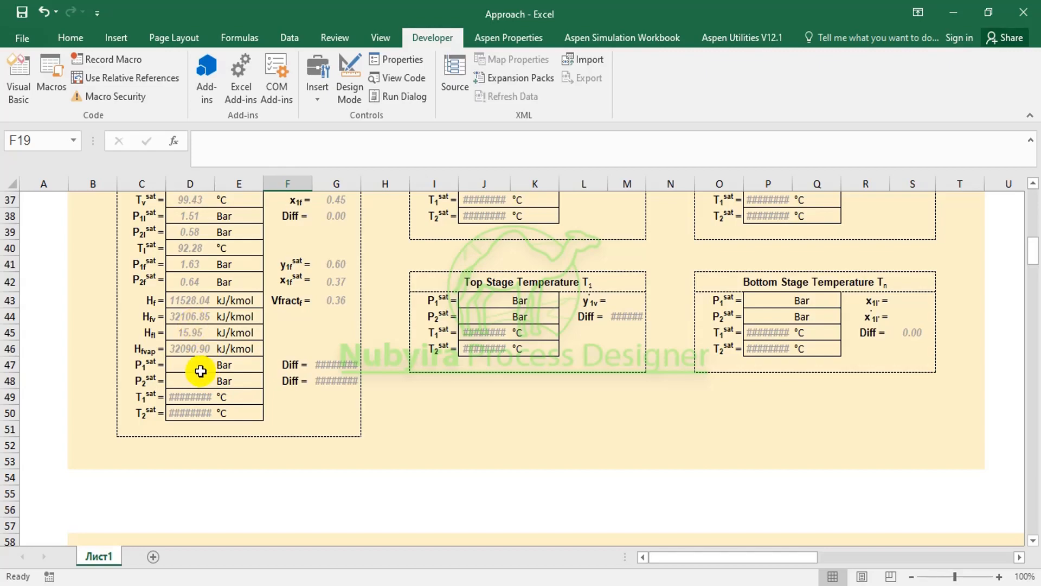
left_click(201, 367)
scroll(516, 319, "up", 9)
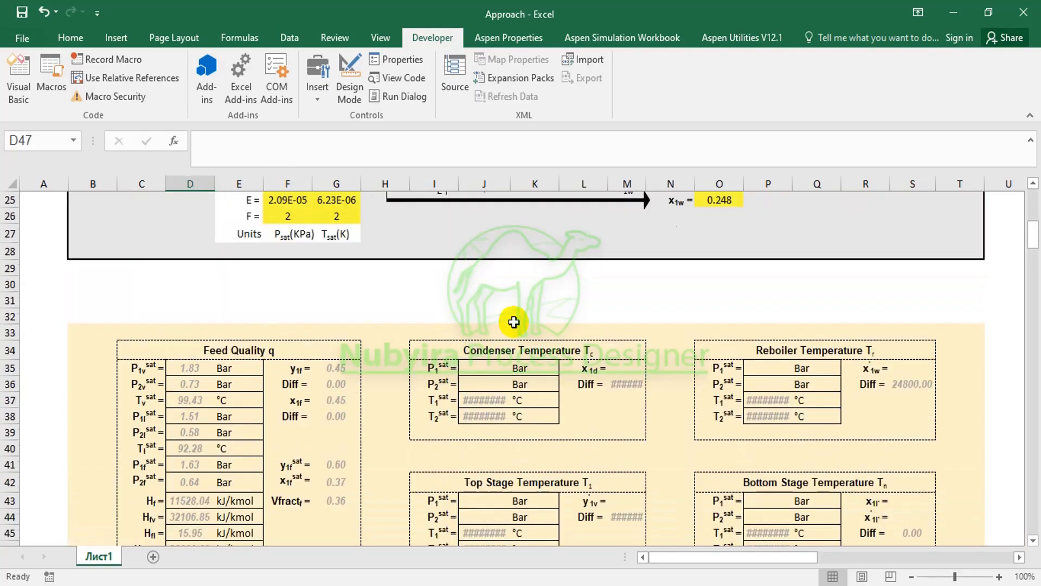
scroll(690, 298, "up", 3)
scroll(704, 481, "down", 8)
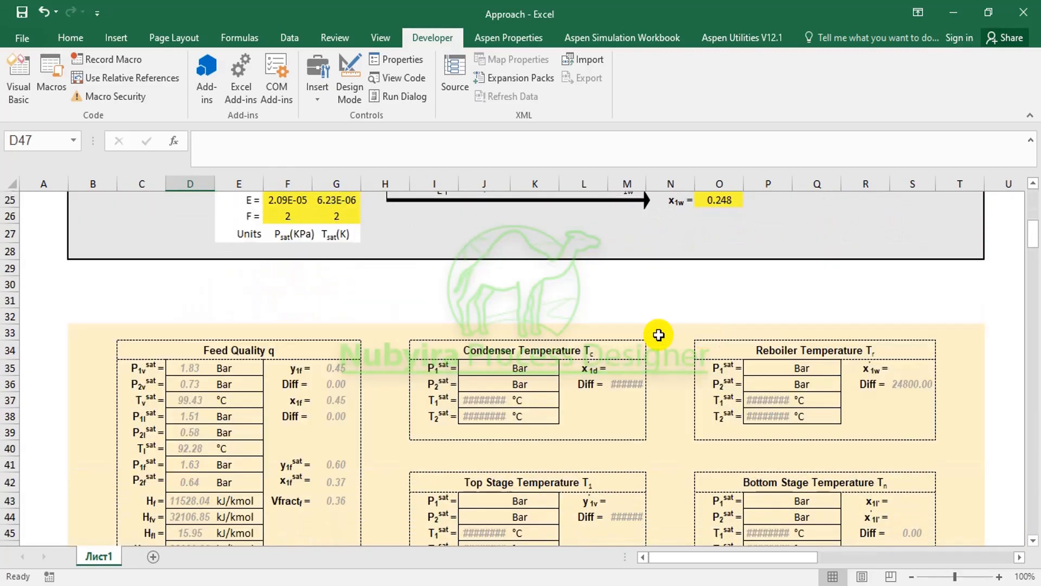
scroll(191, 390, "down", 2)
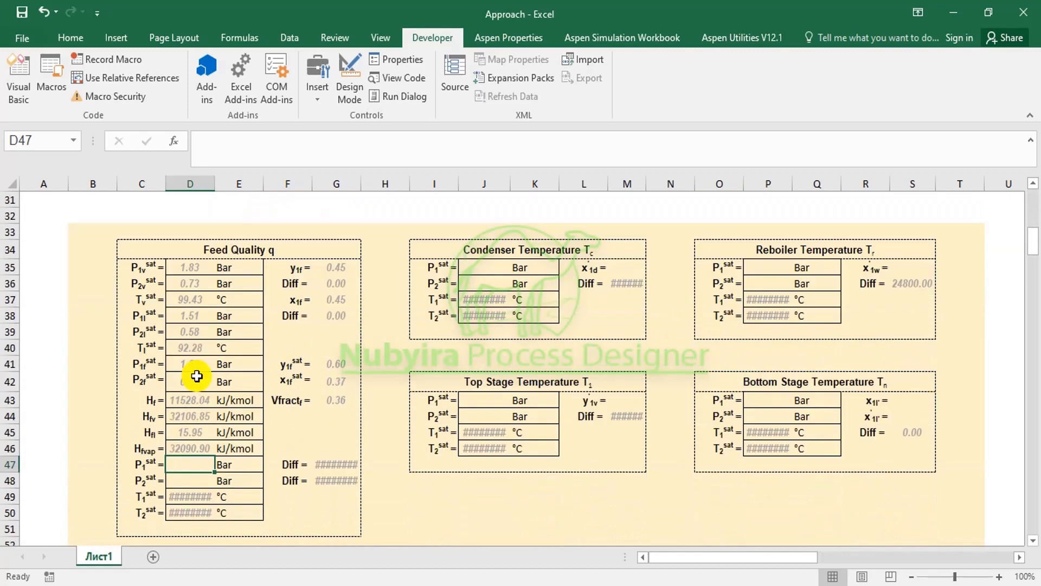
Copy the P1v sat and P2v sat formulas from D35:D36 into the P1sat and P2sat cells D47:D48
left_click(182, 267)
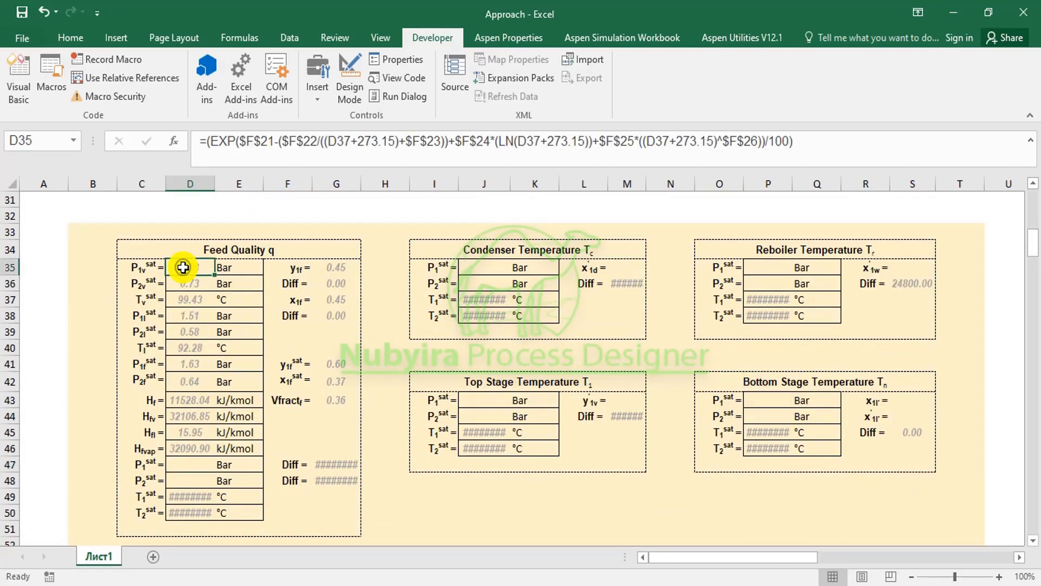
left_click_drag(183, 267, 184, 282)
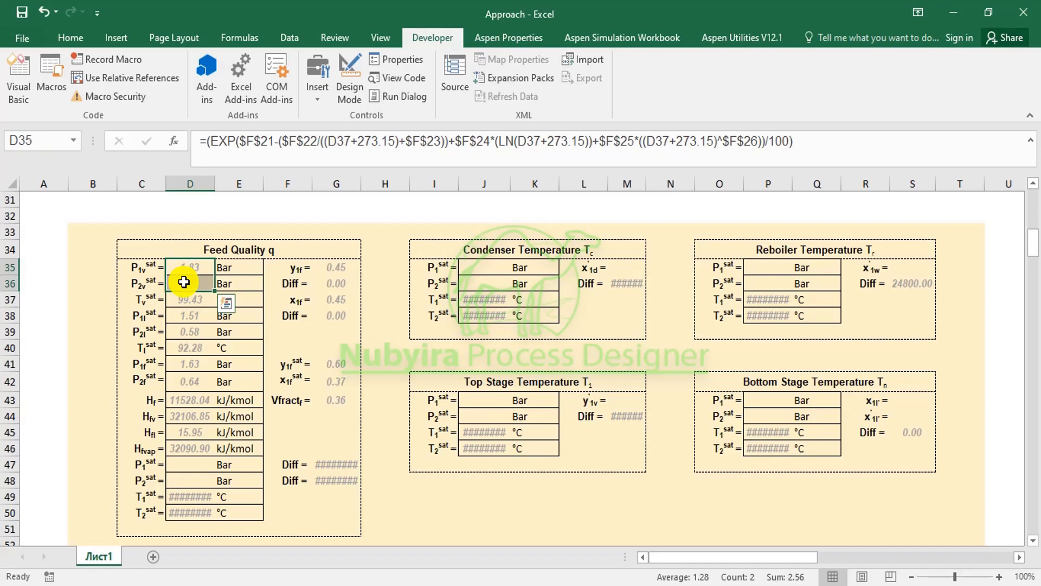
right_click(184, 282)
left_click(231, 247)
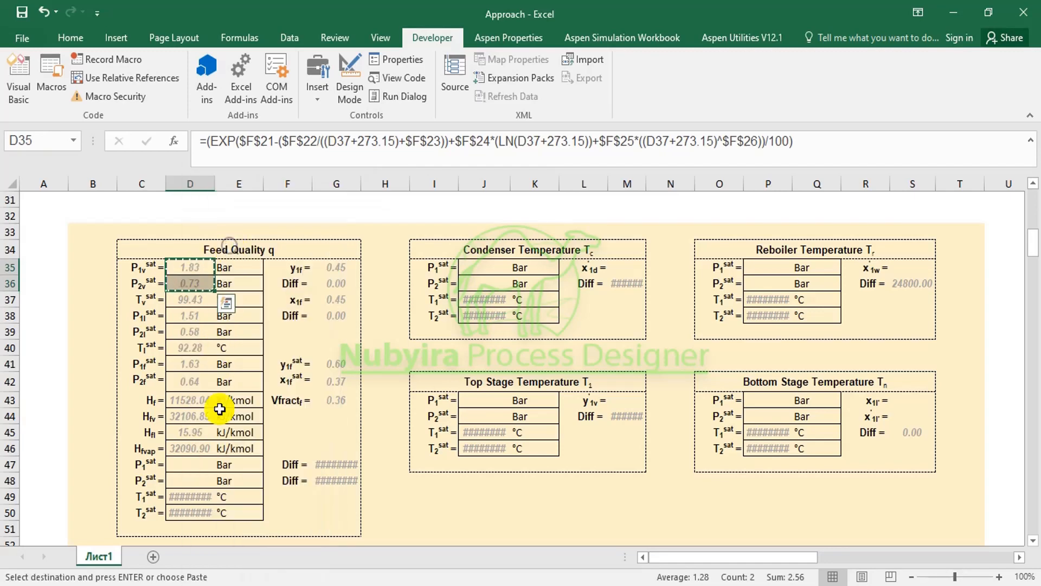
left_click(194, 465)
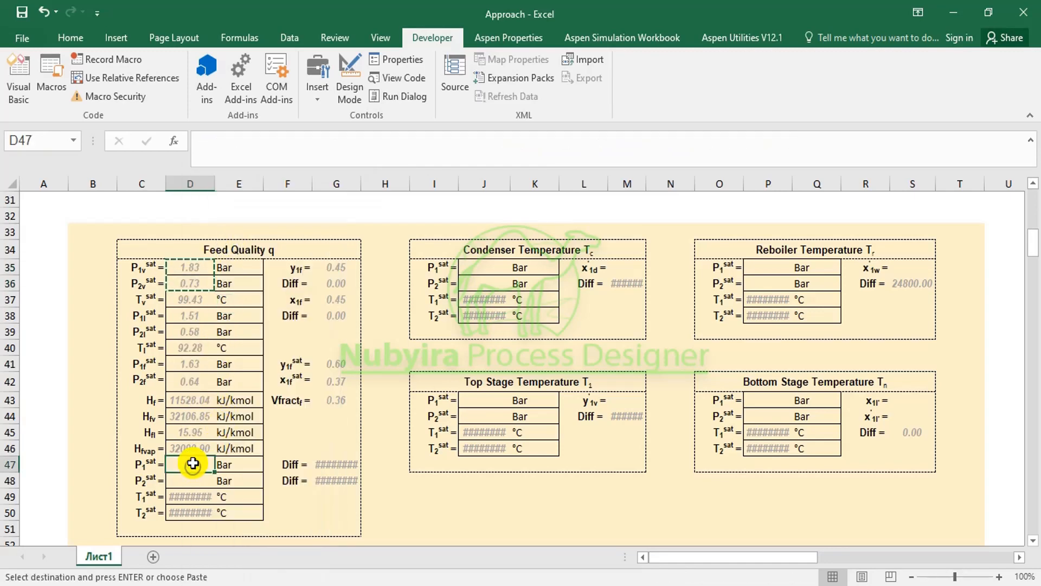
right_click(193, 464)
left_click(221, 171)
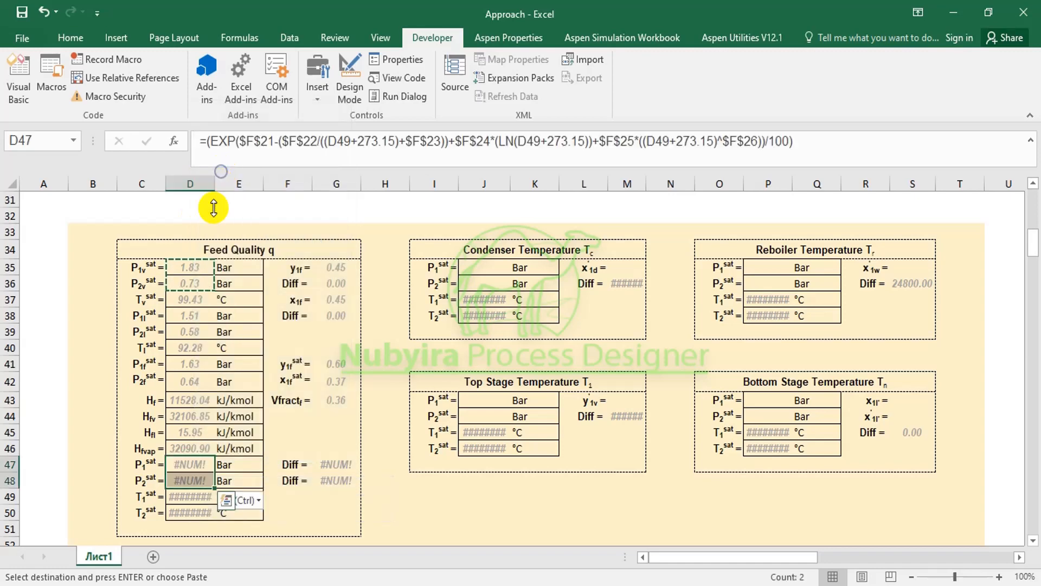
Review the pasted saturation pressure formulas in D48 and D47 and the T1sat value in D49
left_click(191, 481)
left_click(191, 464)
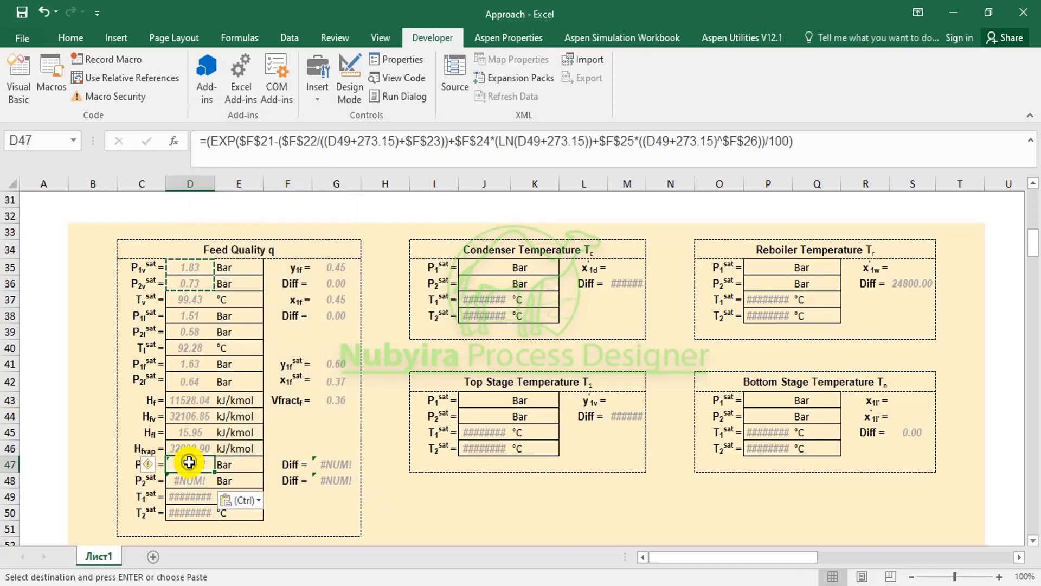
left_click(844, 145)
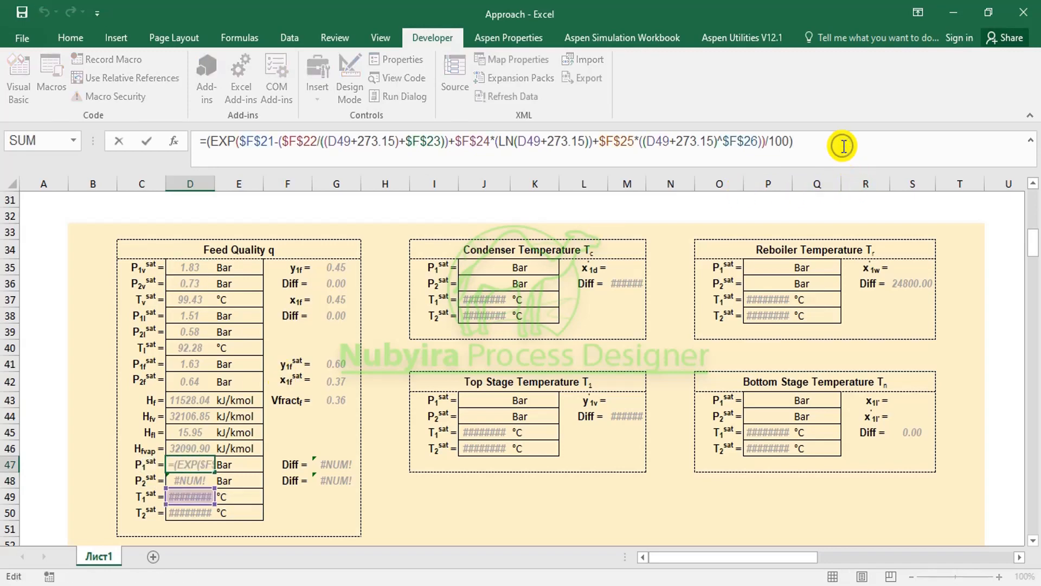
left_click(521, 496)
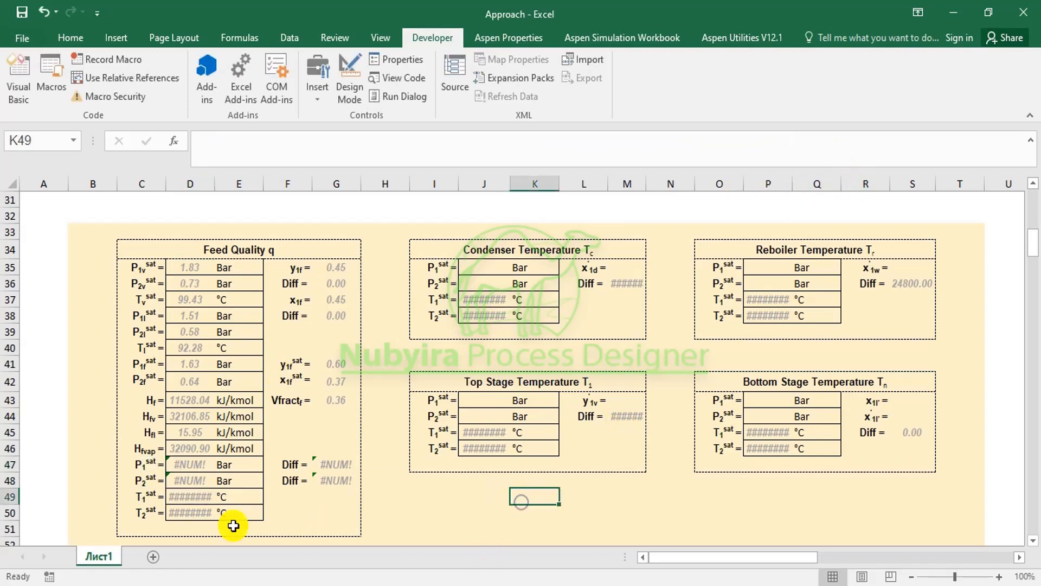
left_click(195, 497)
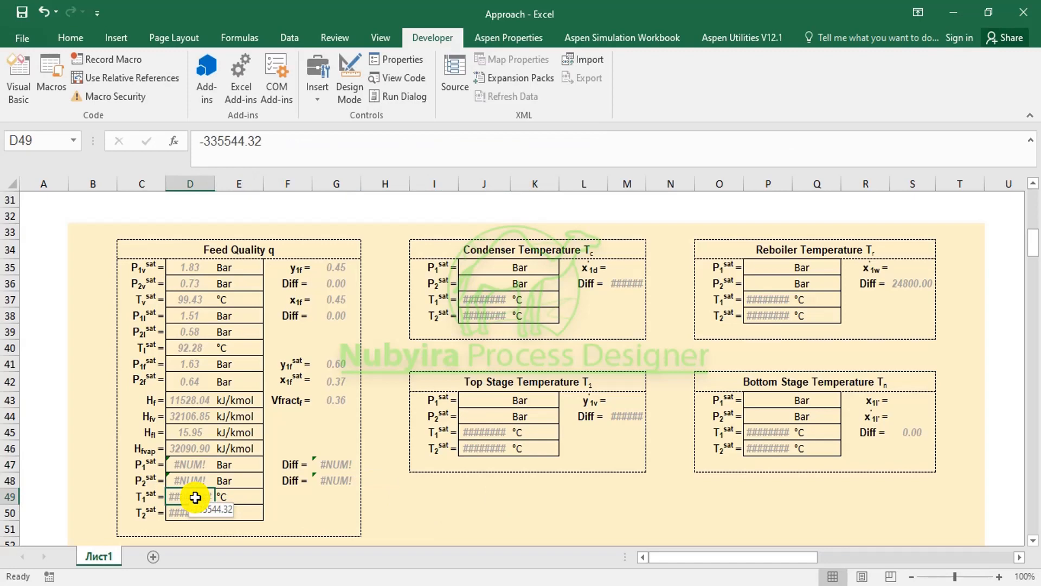
Set the T1sat initial guess in D49 to 100 °C
type("10")
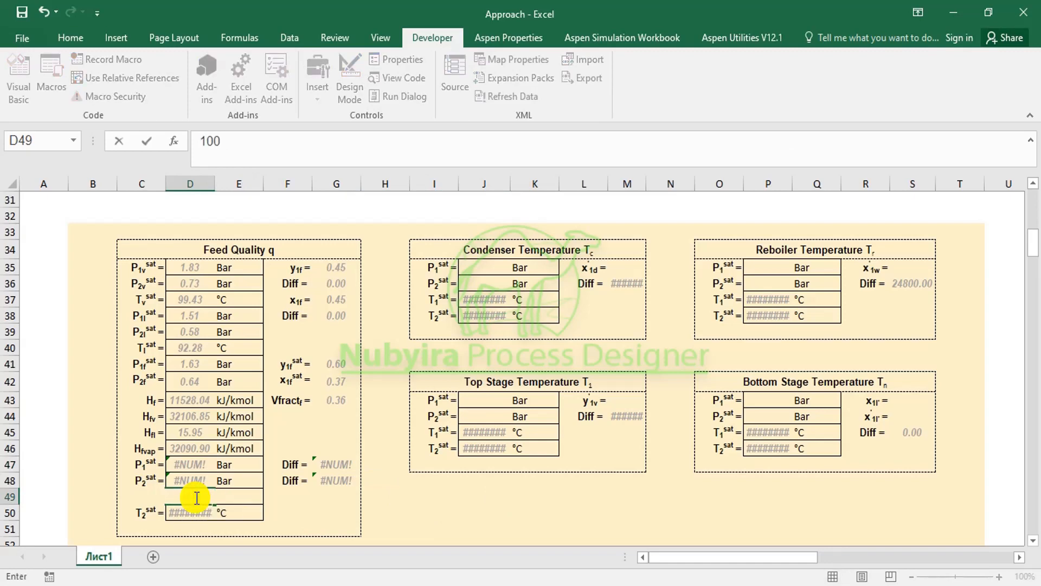
type("0")
key("Return")
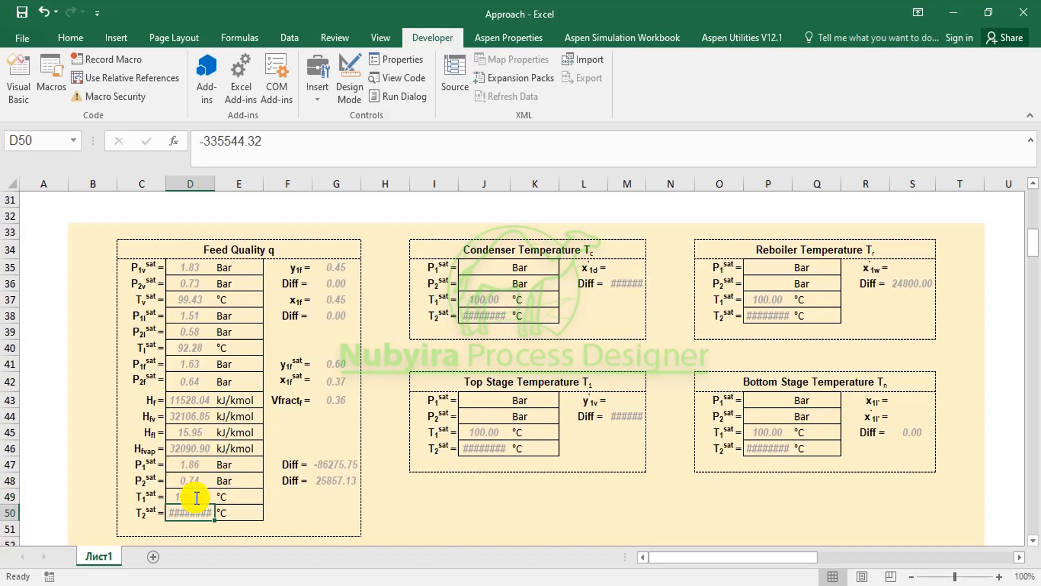
left_click(190, 481)
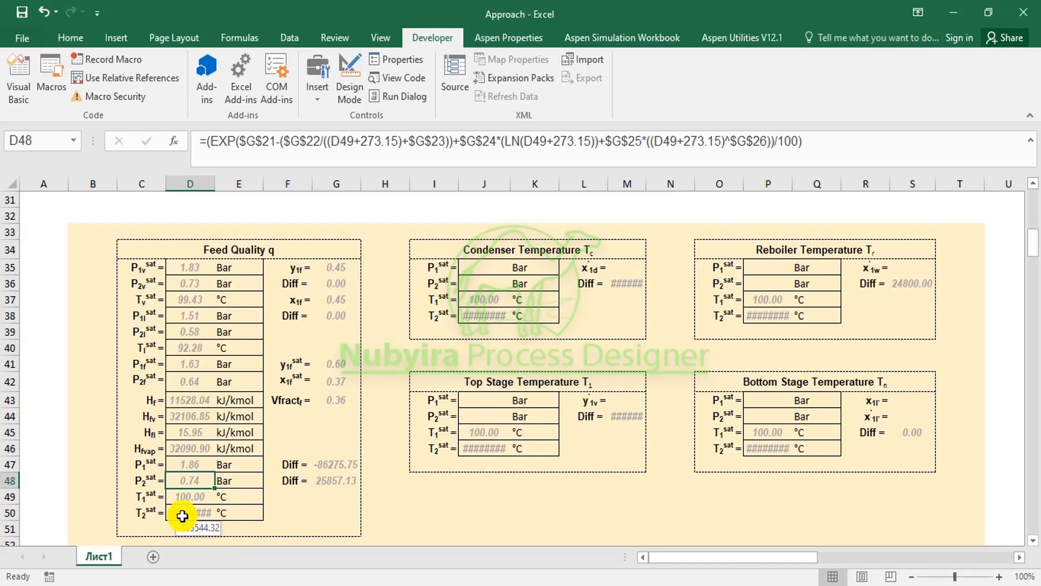
left_click(355, 141)
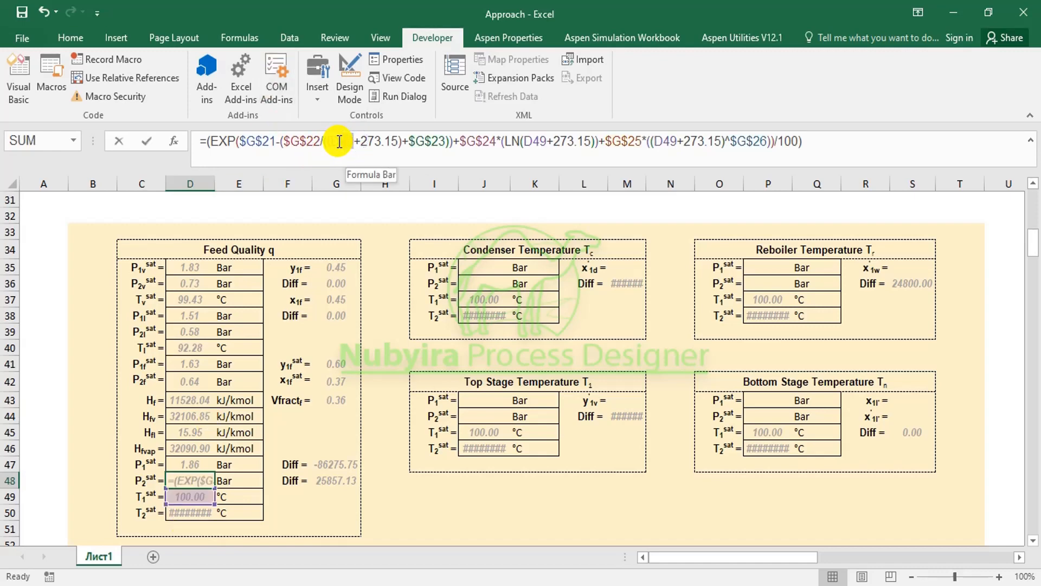
left_click_drag(339, 141, 340, 142)
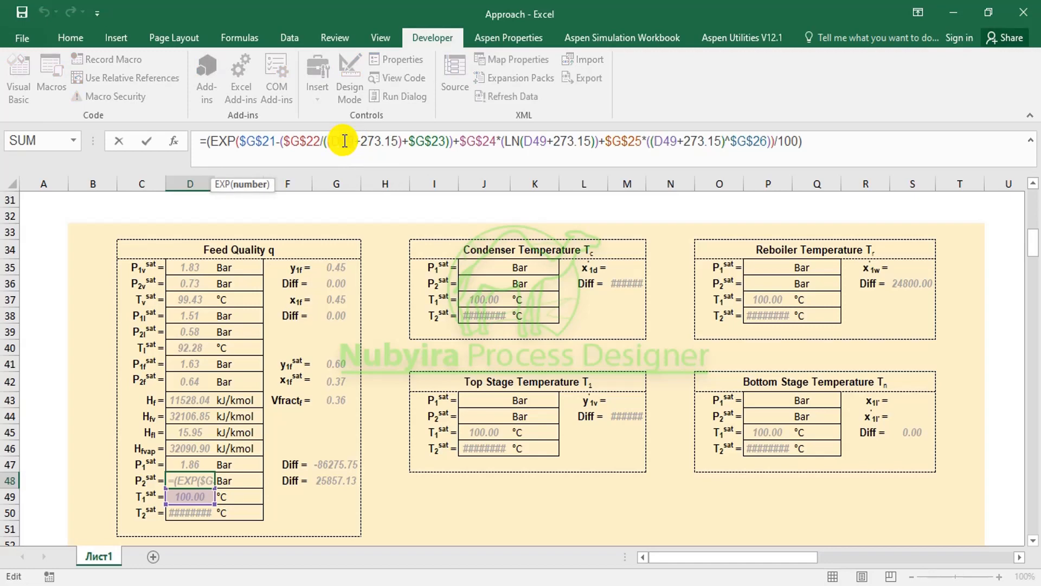
type("50")
key("Return")
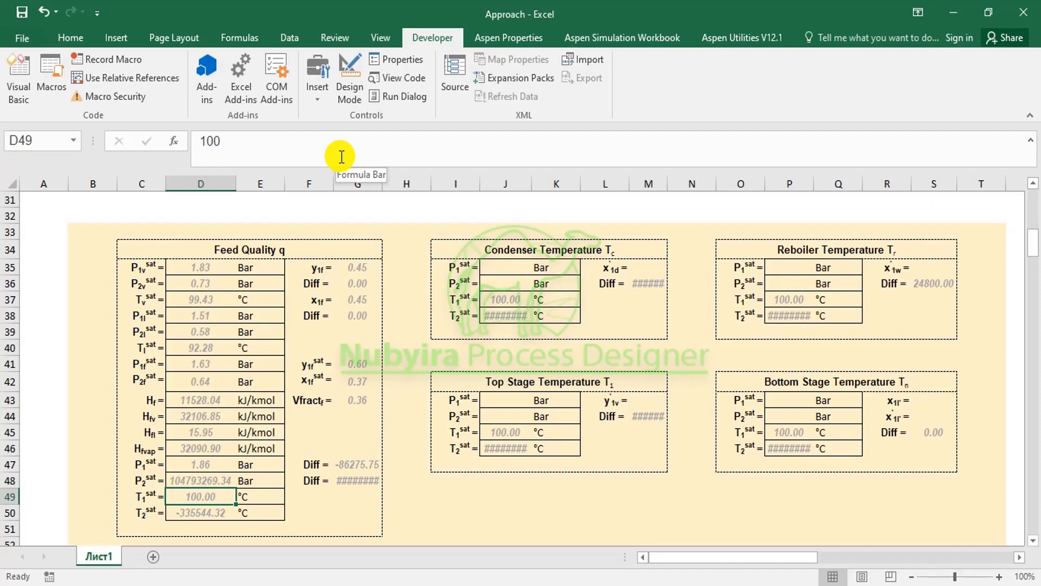
key("ctrl+z")
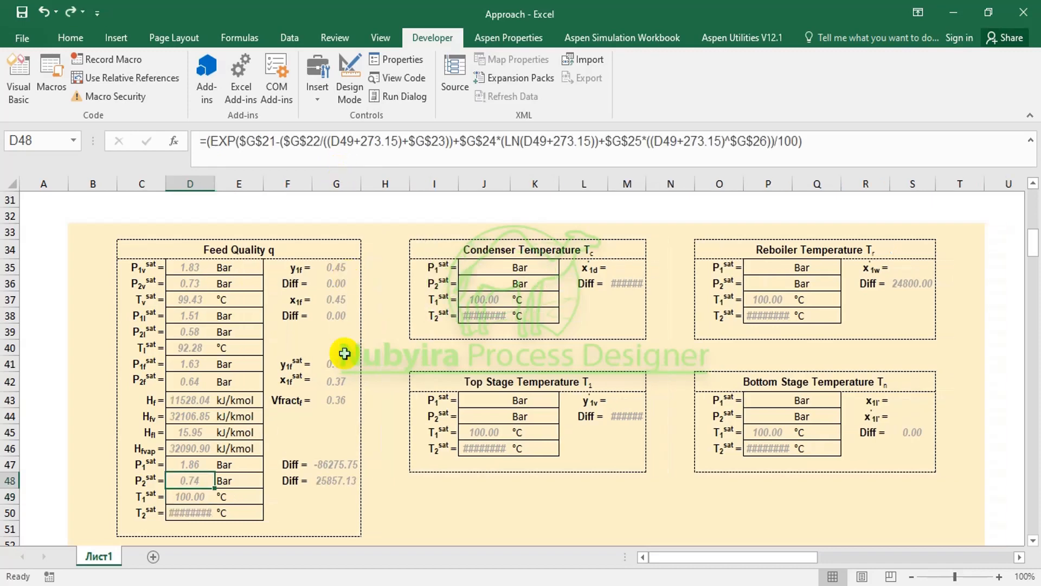
Check the P1sat and P2sat formulas in D47:D48, and set the T2sat initial guess in D50 to 100 °C
left_click(197, 464)
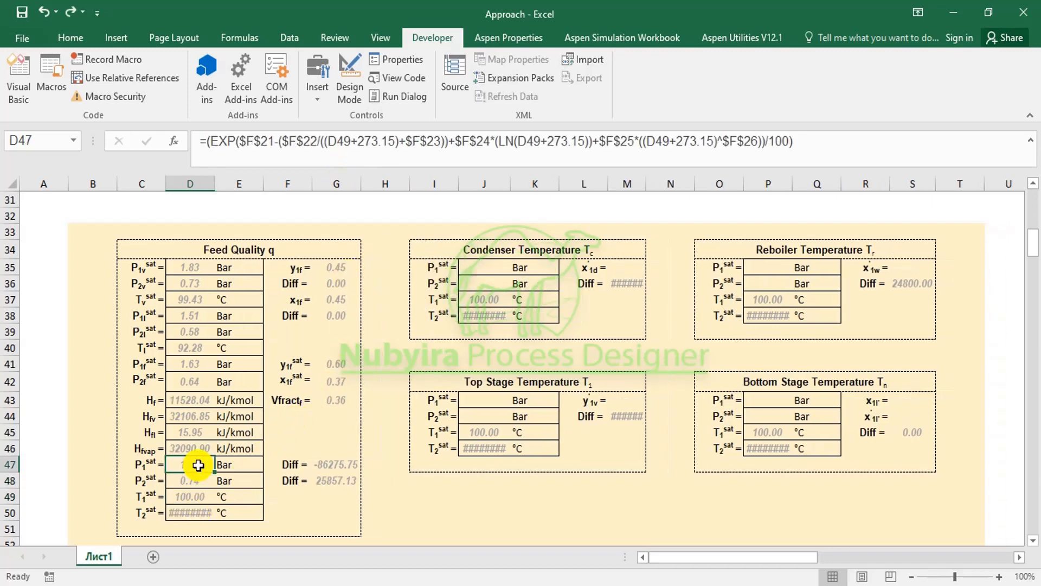
left_click(202, 480)
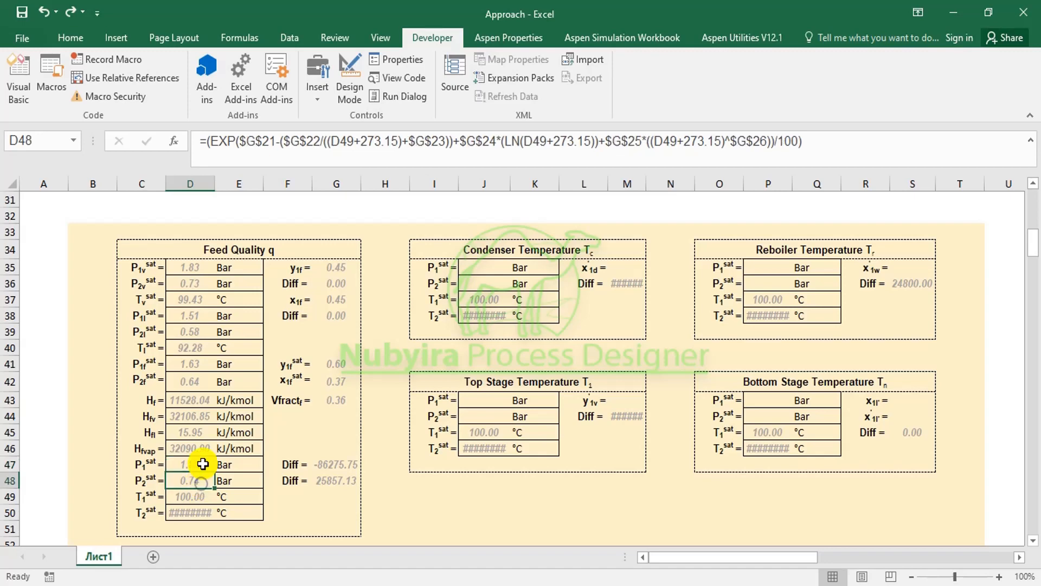
left_click(211, 514)
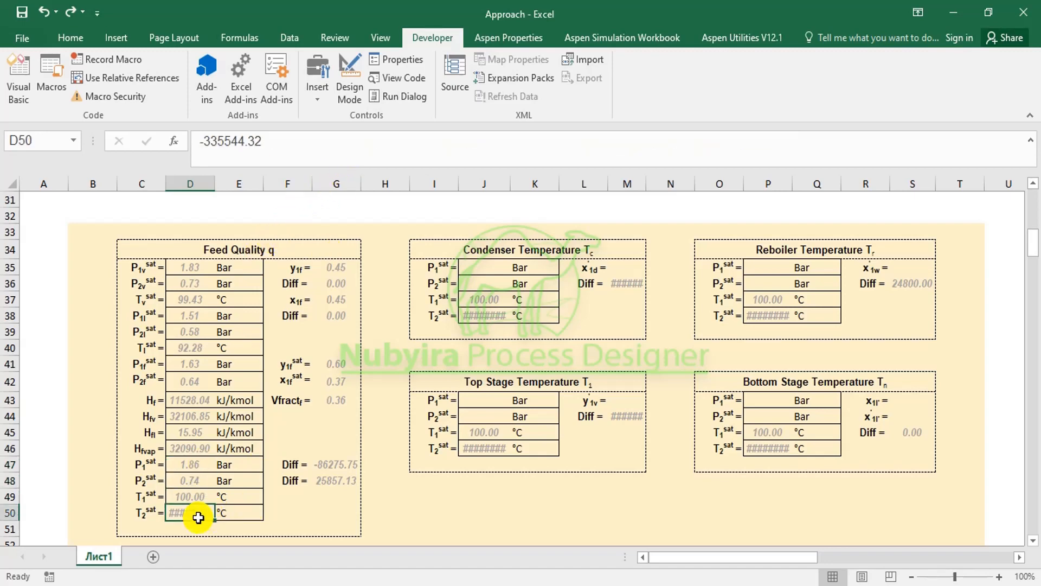
type("100")
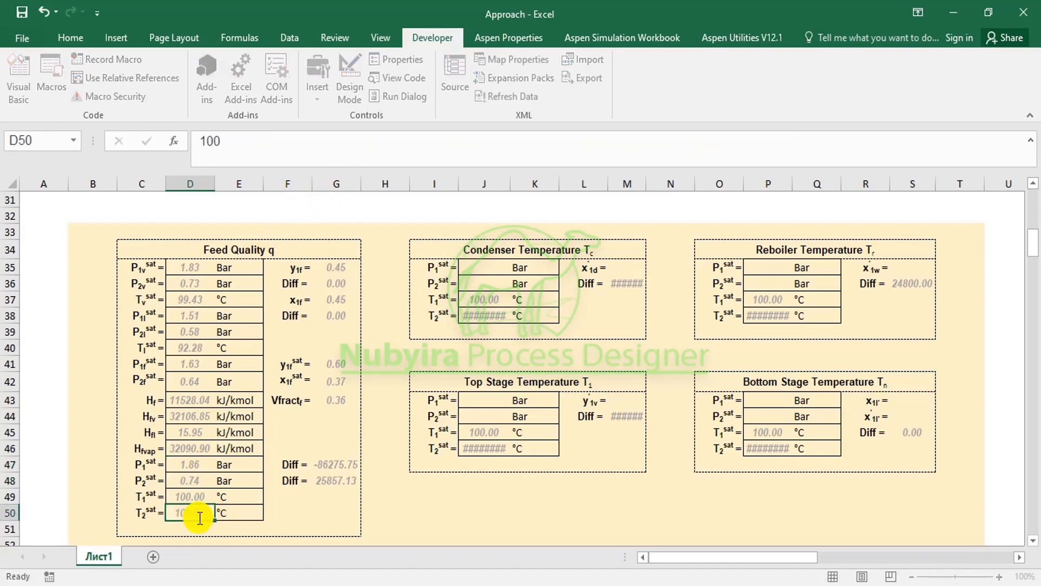
key("Return")
Replace all three D49 temperature references in the P2sat formula in D48 with D50
left_click(193, 481)
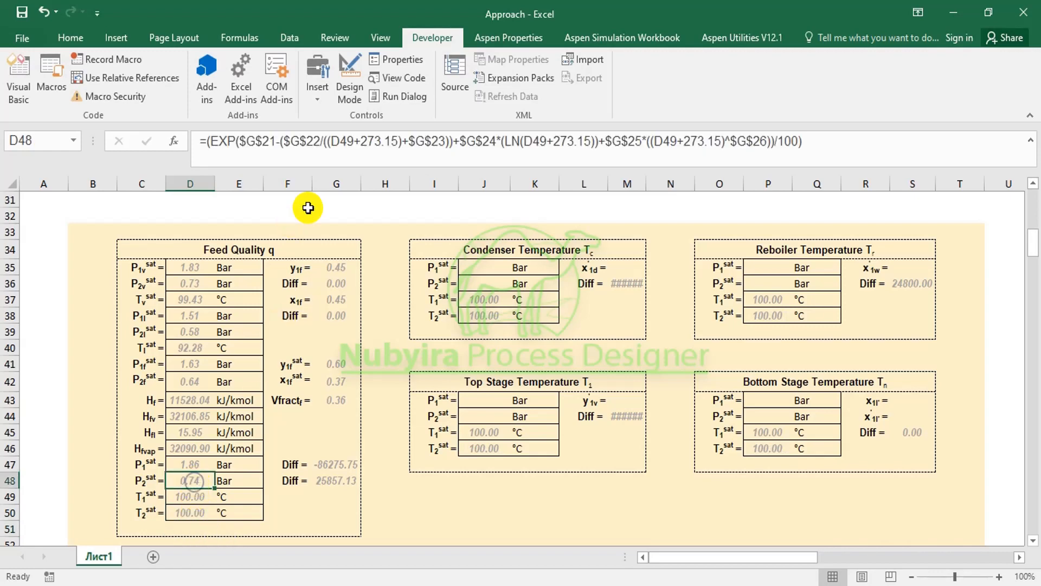
left_click(345, 141)
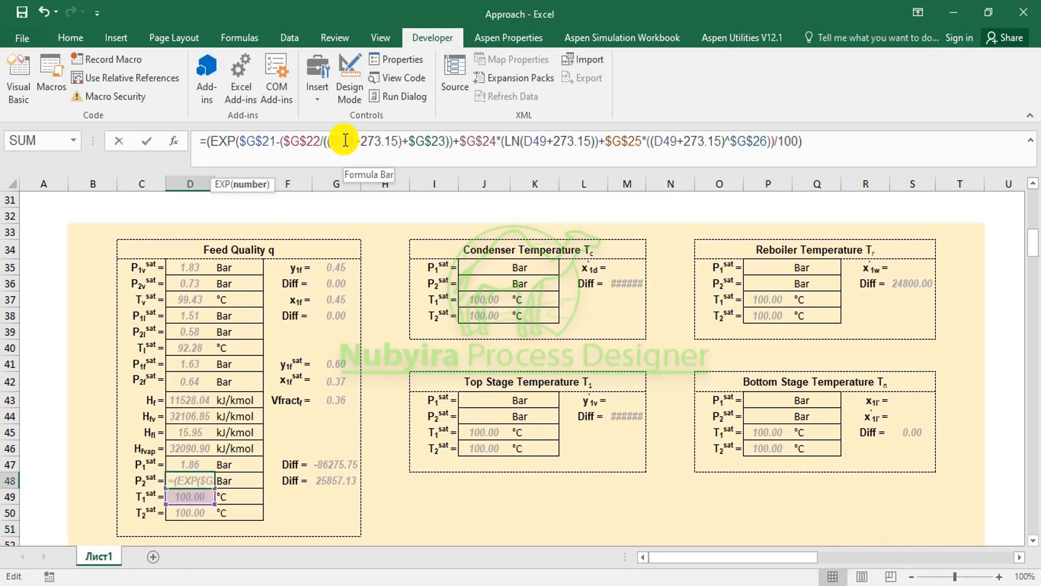
type("D50")
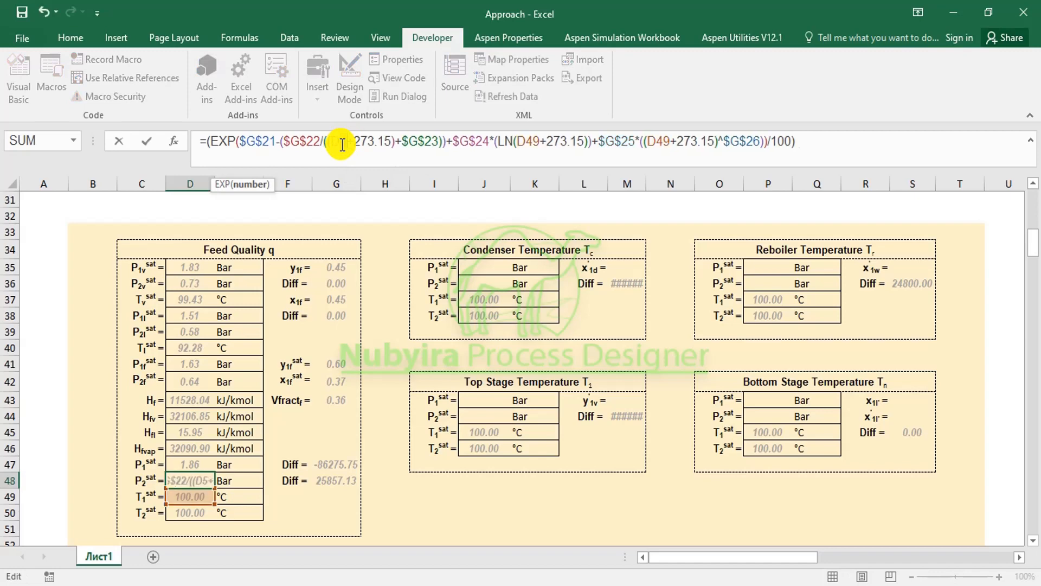
double_click(538, 141)
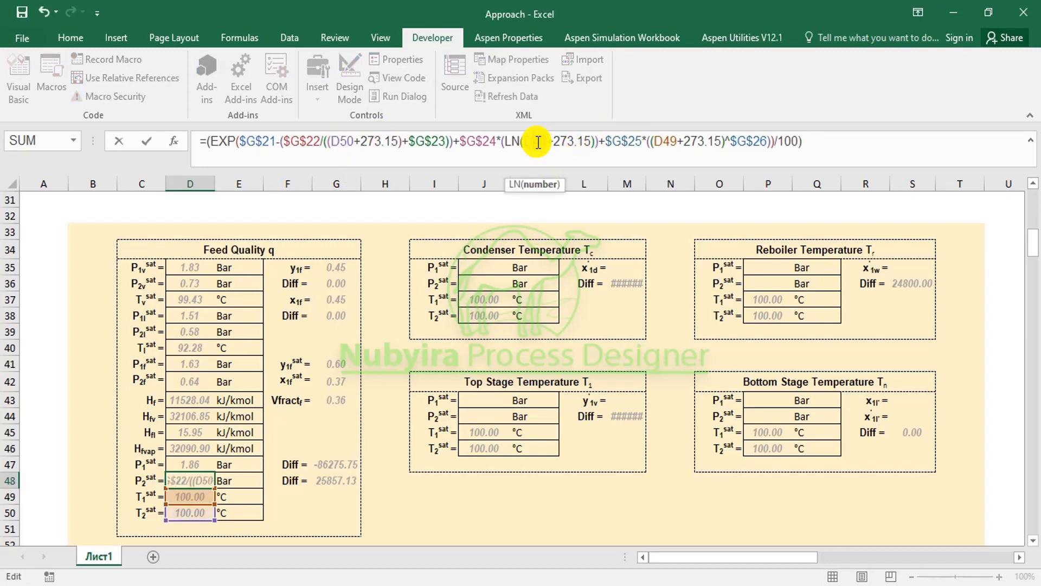
type("D50")
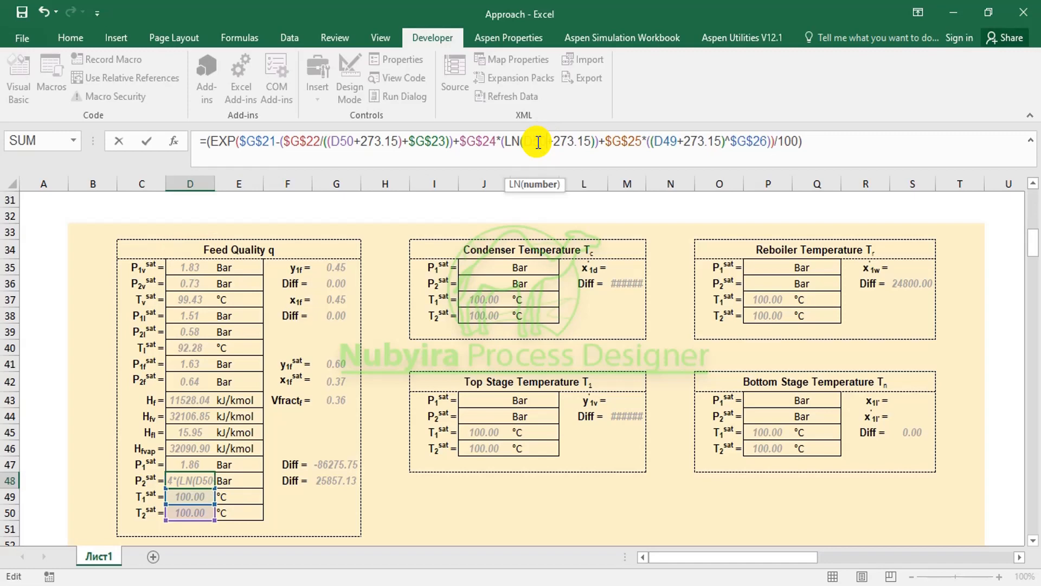
double_click(667, 141)
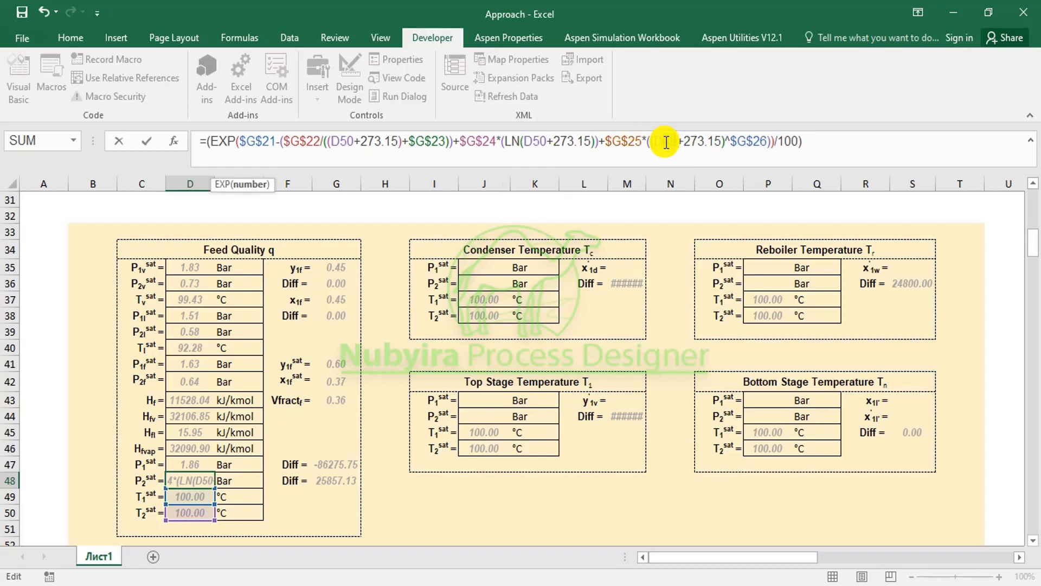
type("D50")
key("Return")
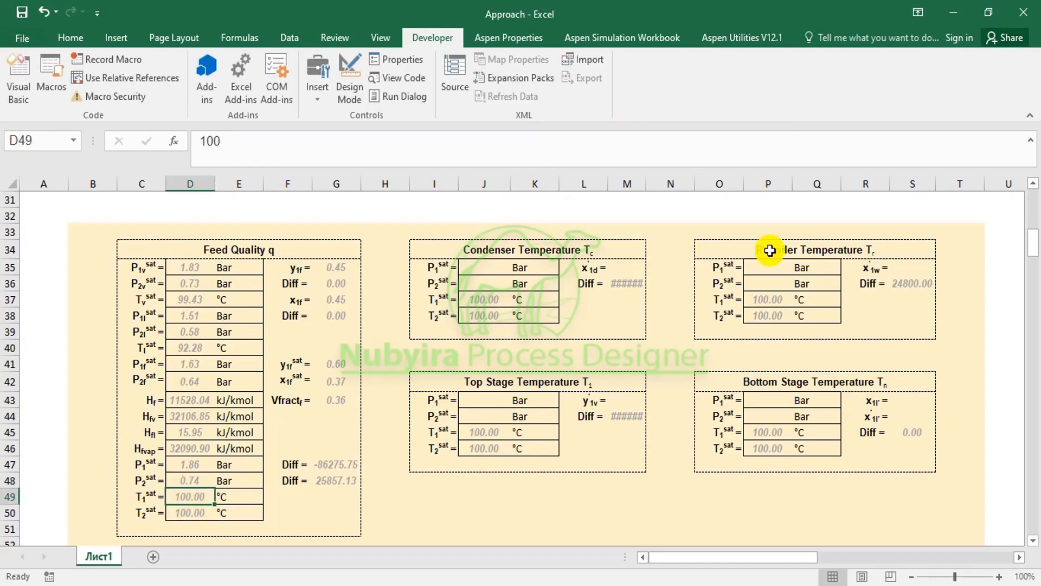
Check the edited P2sat formula in D48 and the two saturation pressure Diff formulas in G47 and G48
left_click(190, 481)
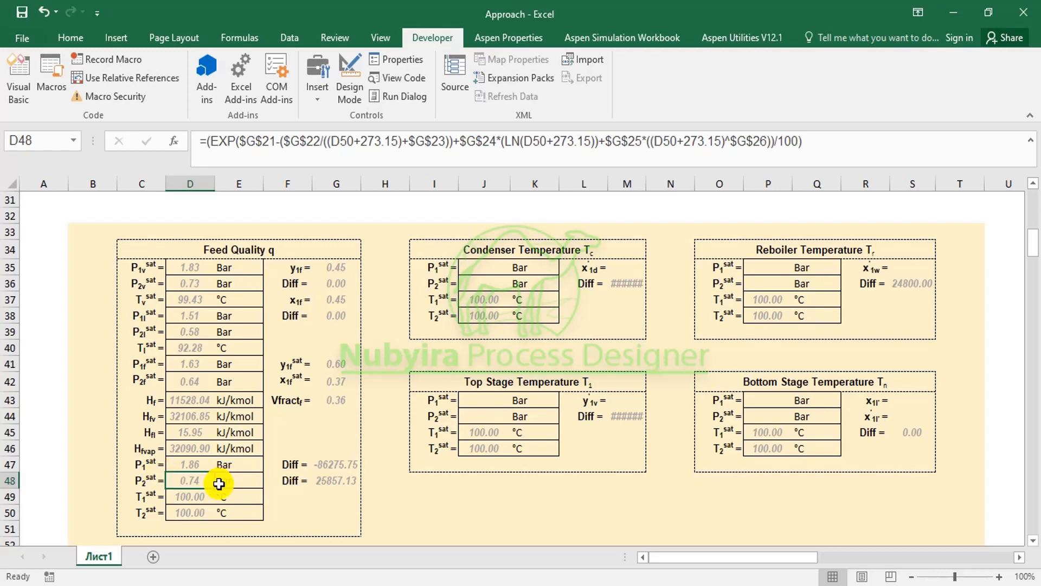
left_click(337, 462)
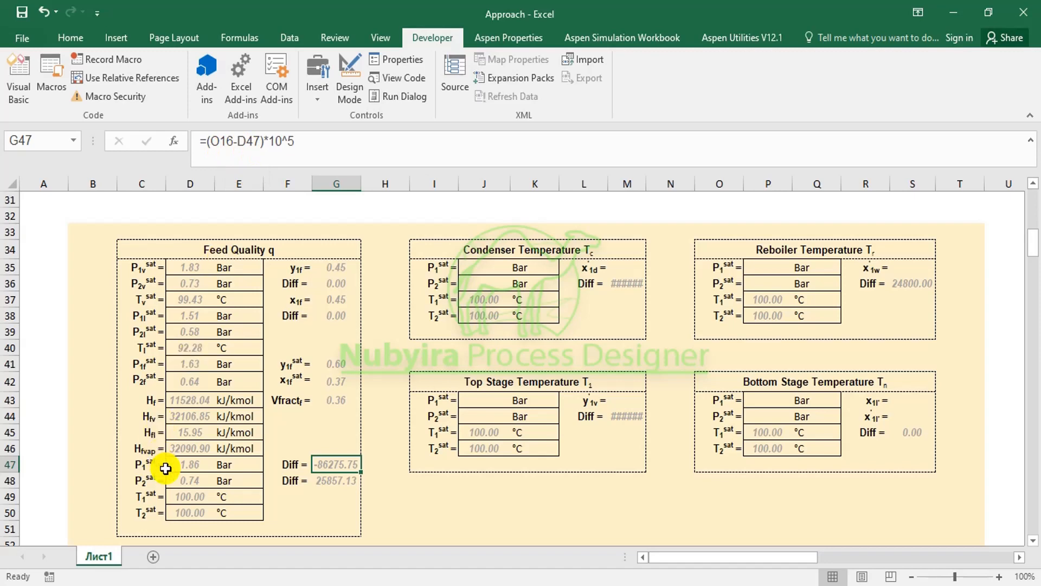
left_click(323, 481)
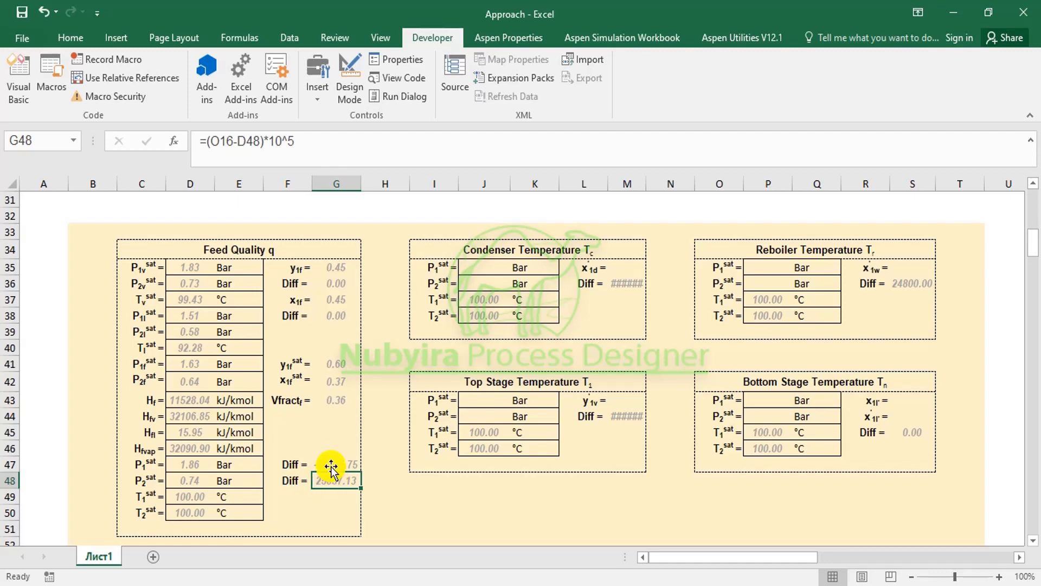
Run the solver code and check the solved T1sat and T2sat values in D49 and D50
scroll(475, 434, "up", 4)
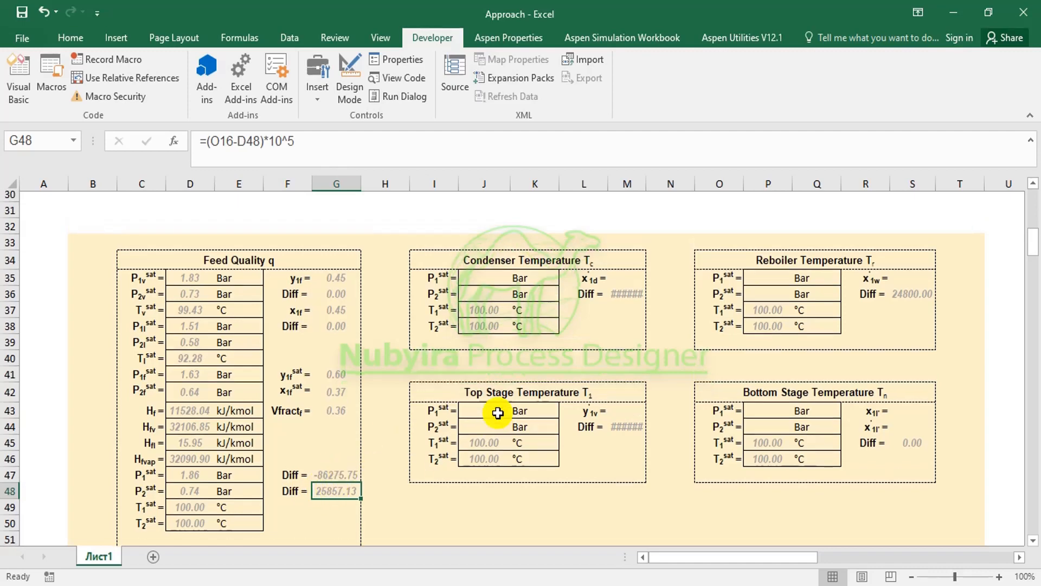
left_click(750, 234)
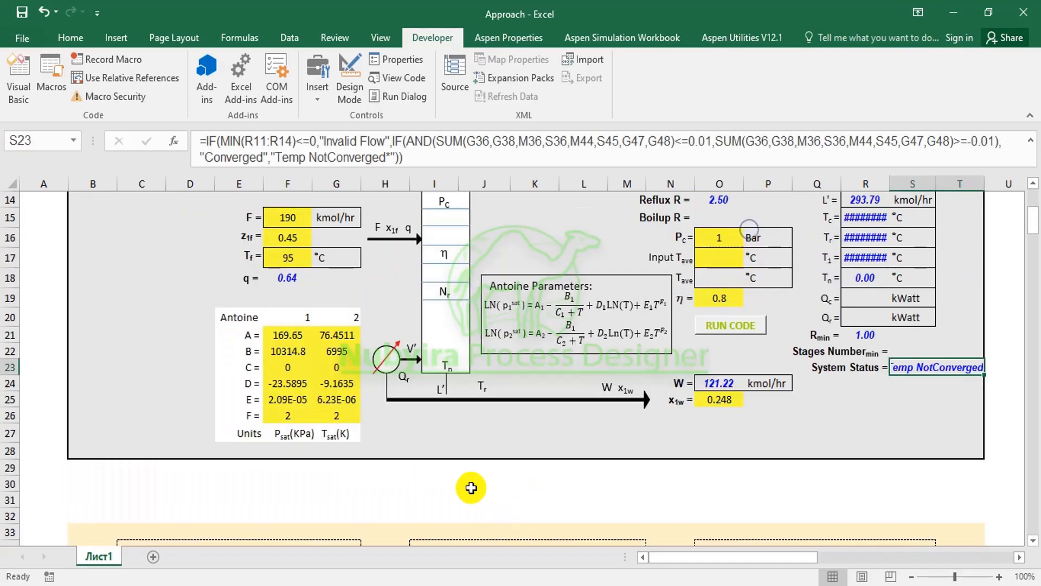
scroll(404, 434, "down", 6)
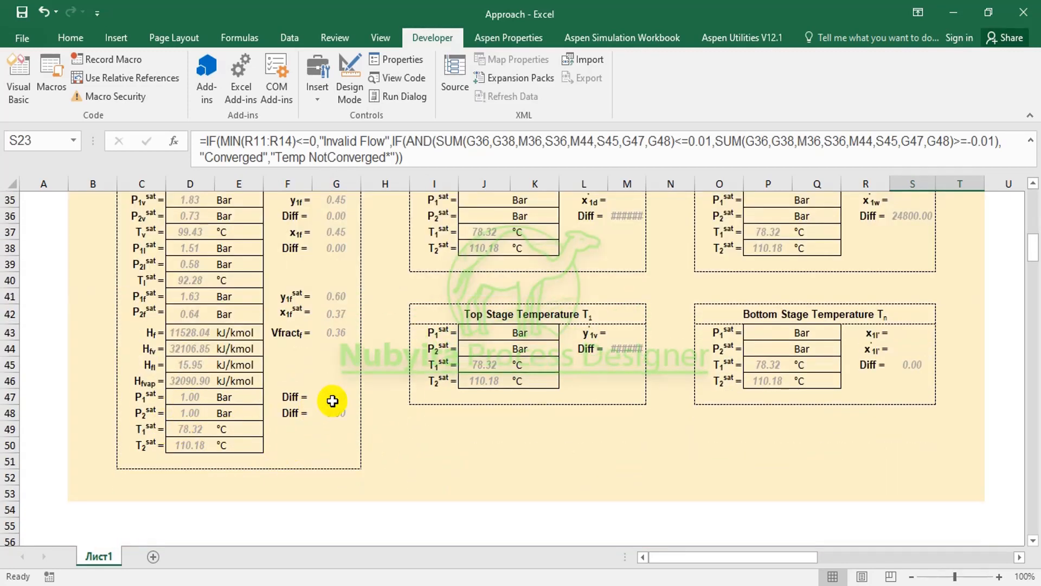
left_click(191, 429)
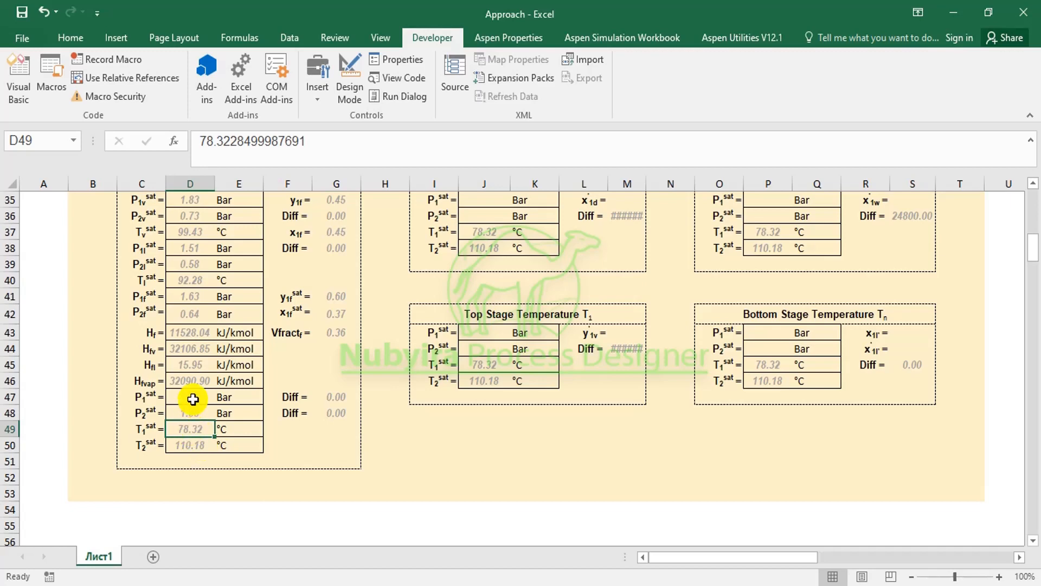
left_click(193, 448)
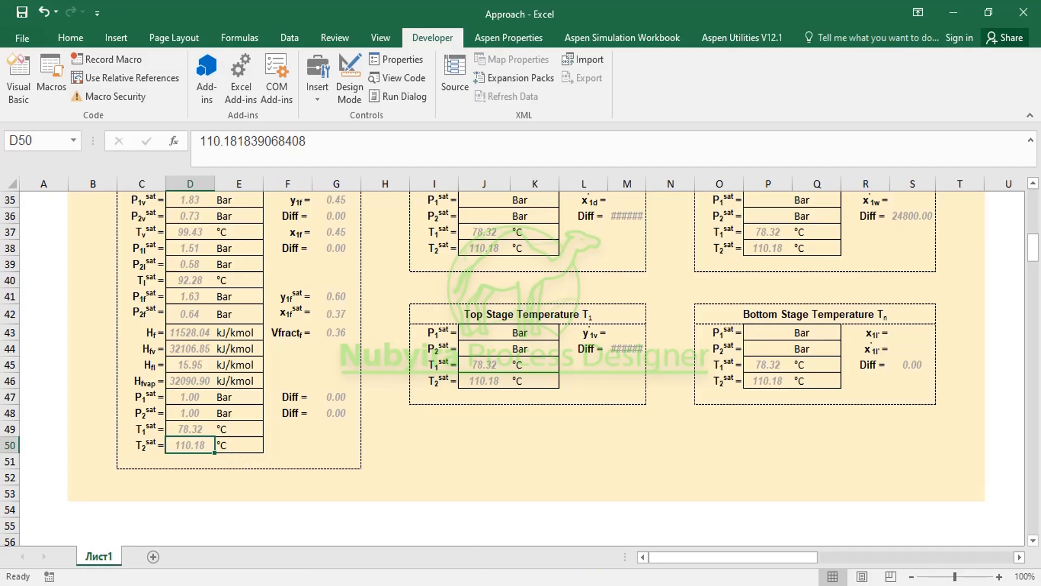
Switch to PowerPoint, compare the saturation temperatures with the benzene-toluene T-x-y diagram on the next slide, and return to the Excel workbook
key("alt+Tab")
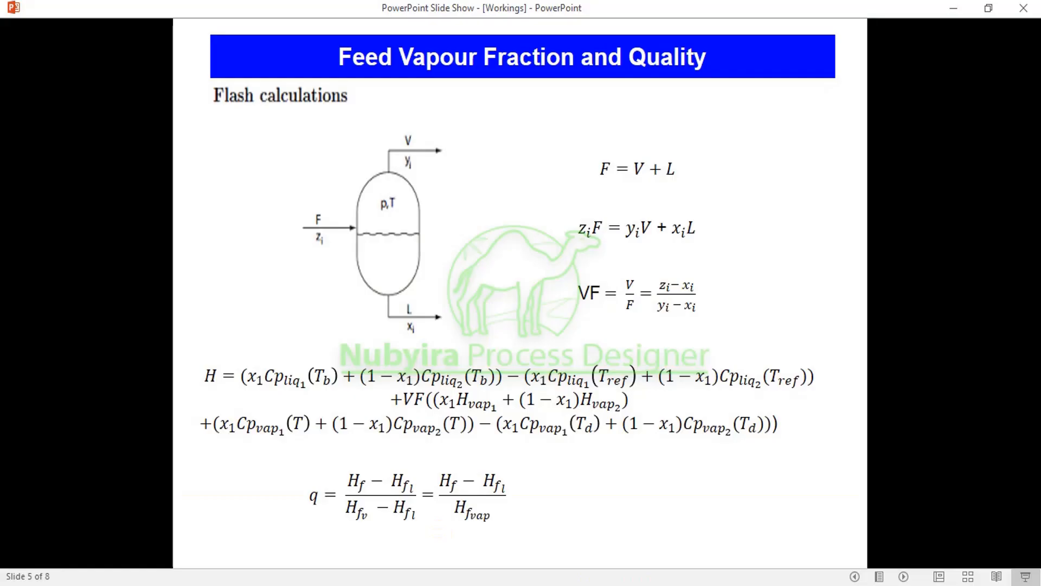
left_click(904, 576)
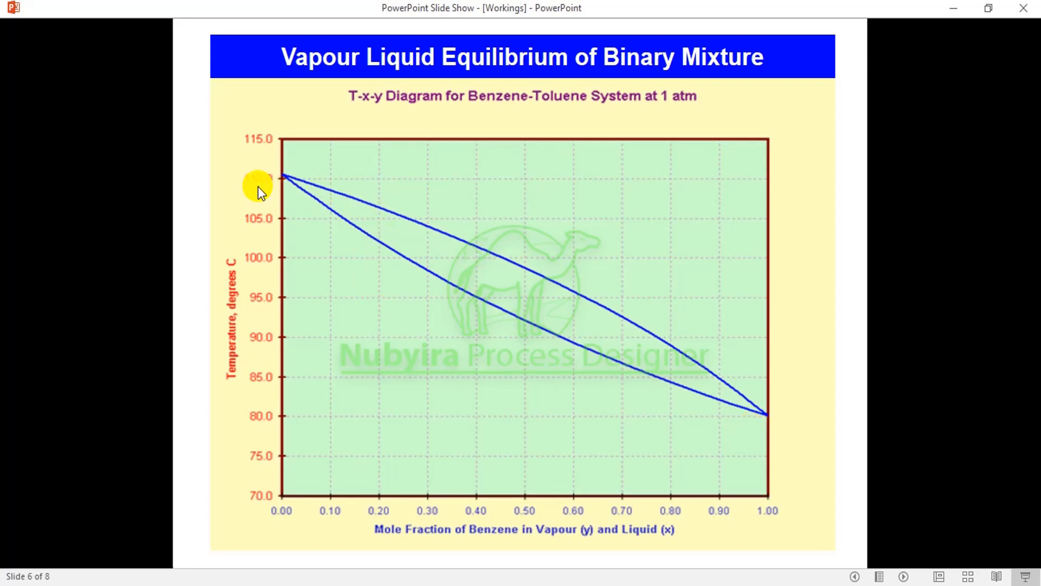
left_click(574, 585)
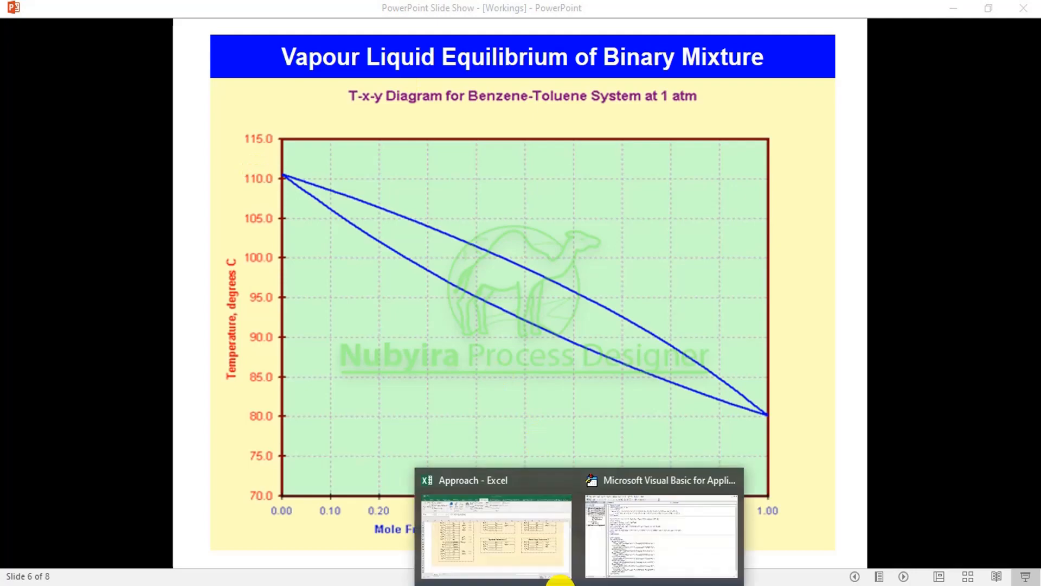
left_click(533, 559)
Copy the P1v sat and P2v sat formulas in D35:D36 into the condenser saturation pressure cells J35:J36
scroll(366, 419, "up", 3)
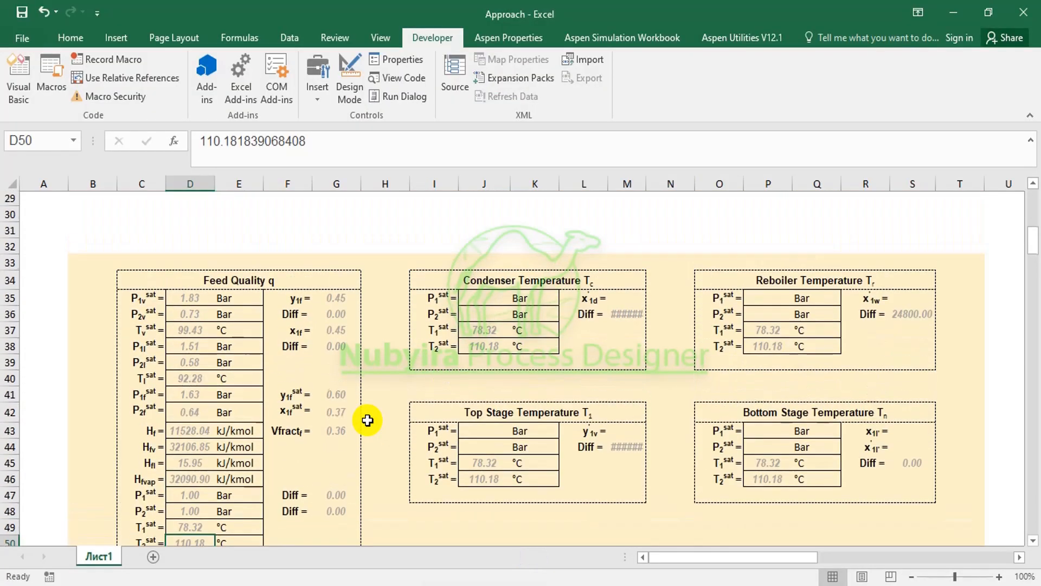
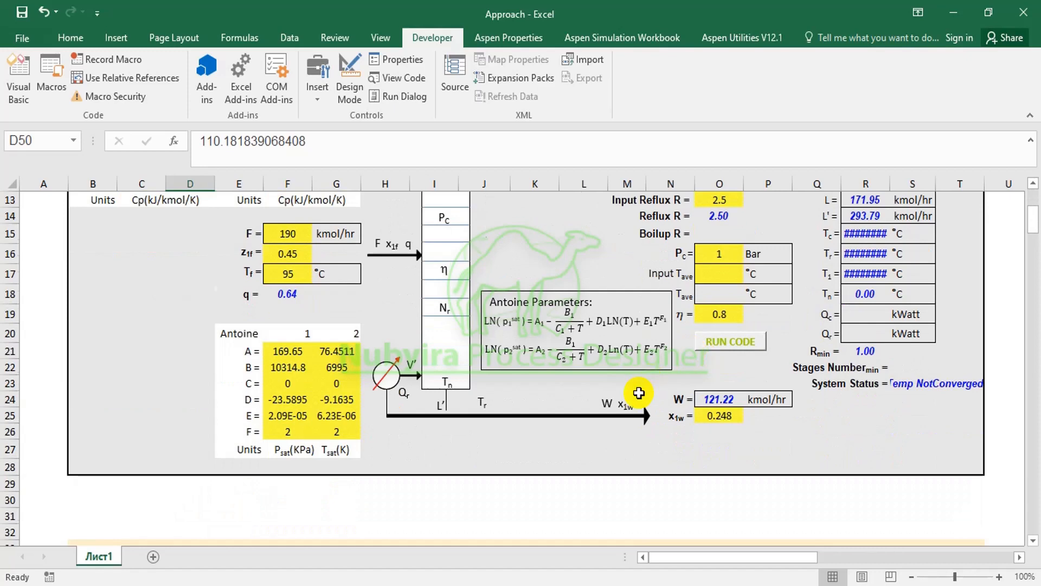
scroll(640, 393, "down", 3)
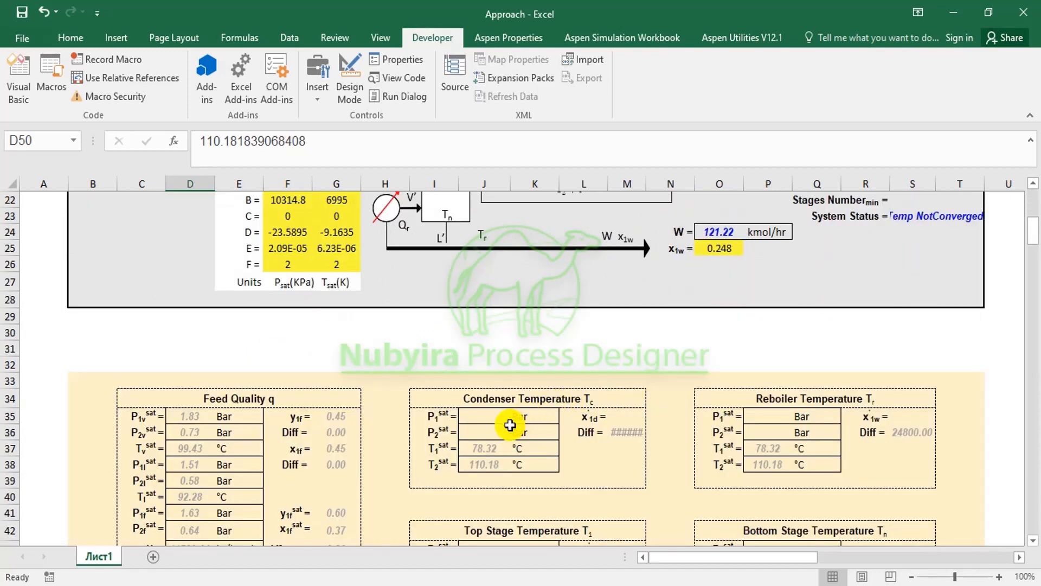
scroll(569, 291, "up", 7)
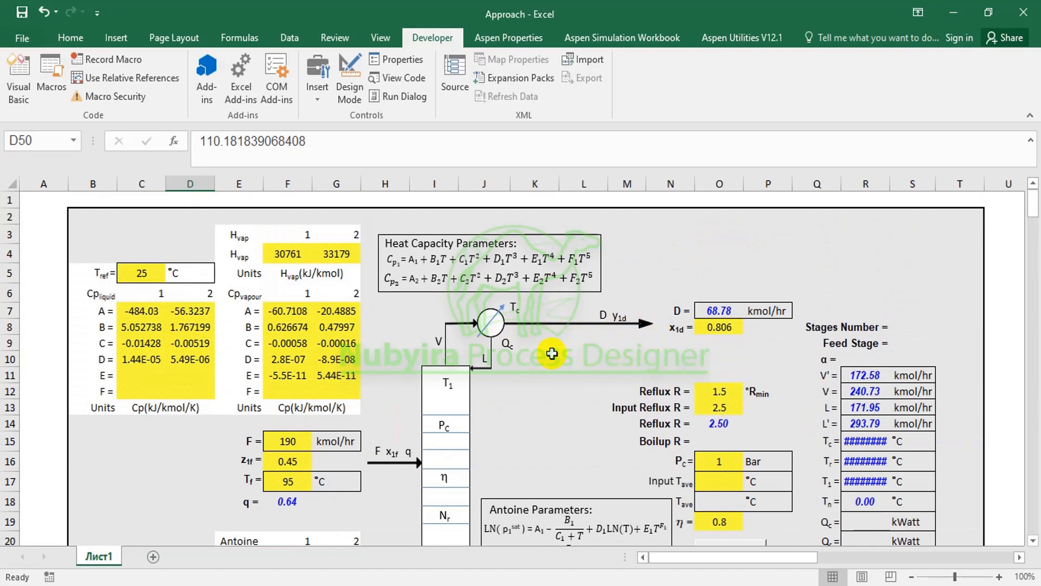
scroll(515, 355, "down", 8)
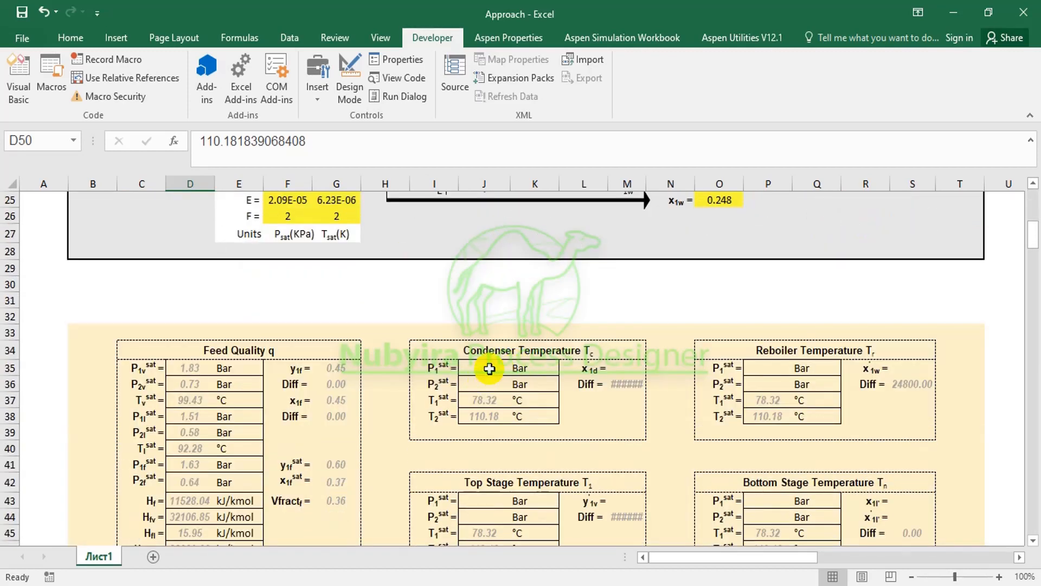
left_click_drag(189, 367, 188, 379)
right_click(190, 379)
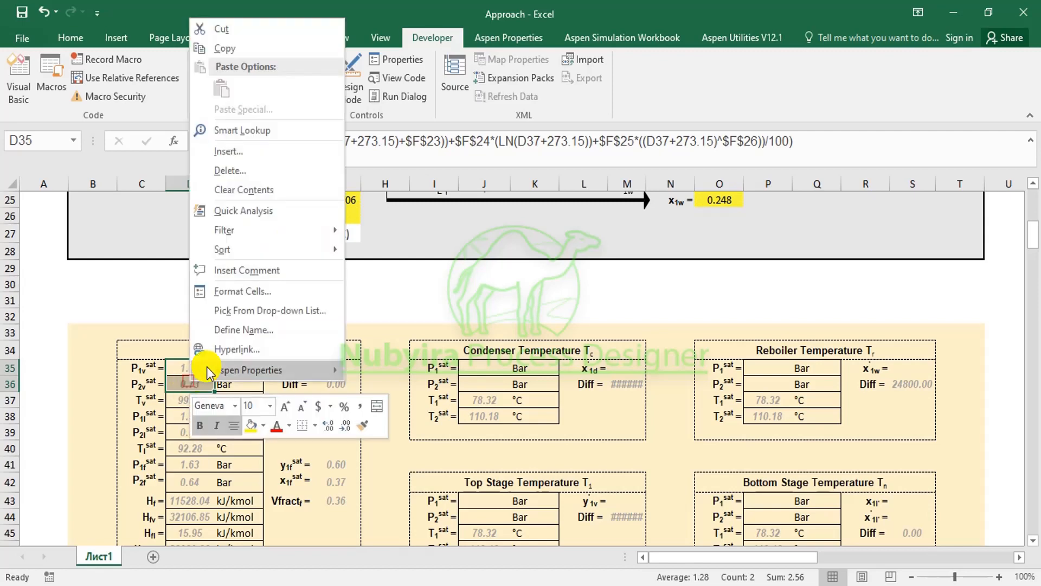
left_click(249, 47)
left_click(475, 358)
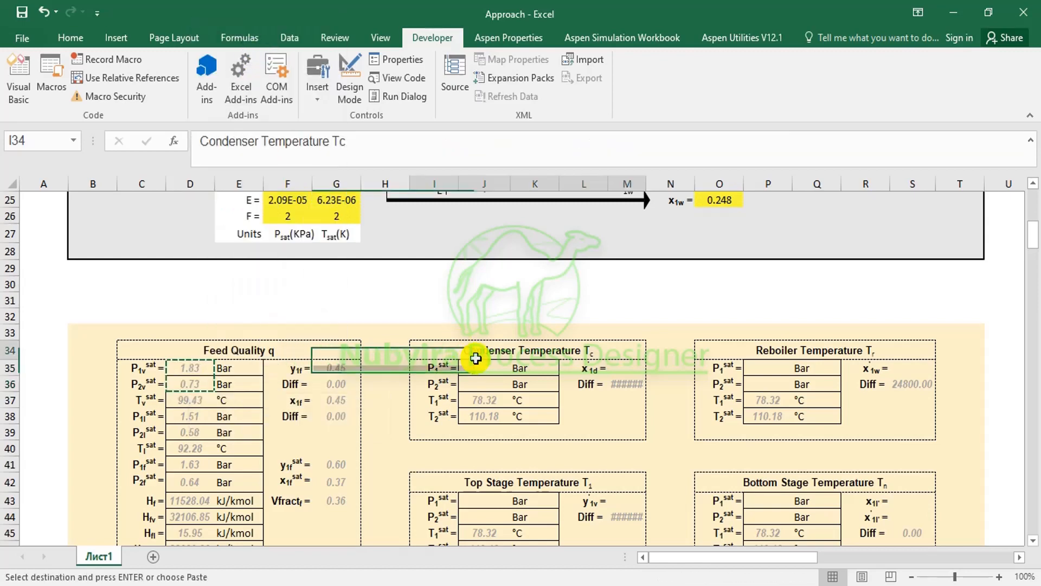
left_click(473, 367)
right_click(477, 369)
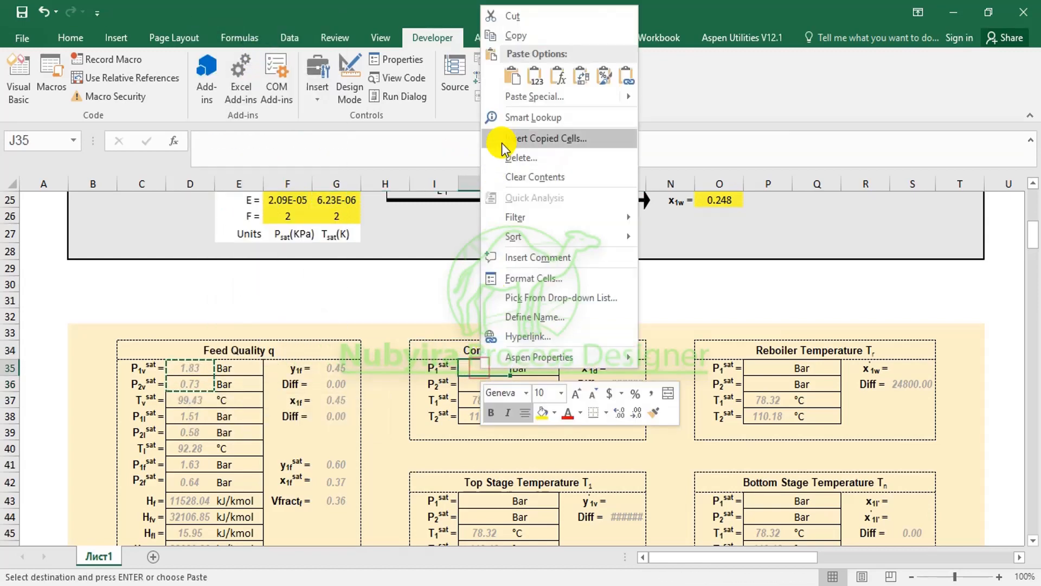
left_click(510, 79)
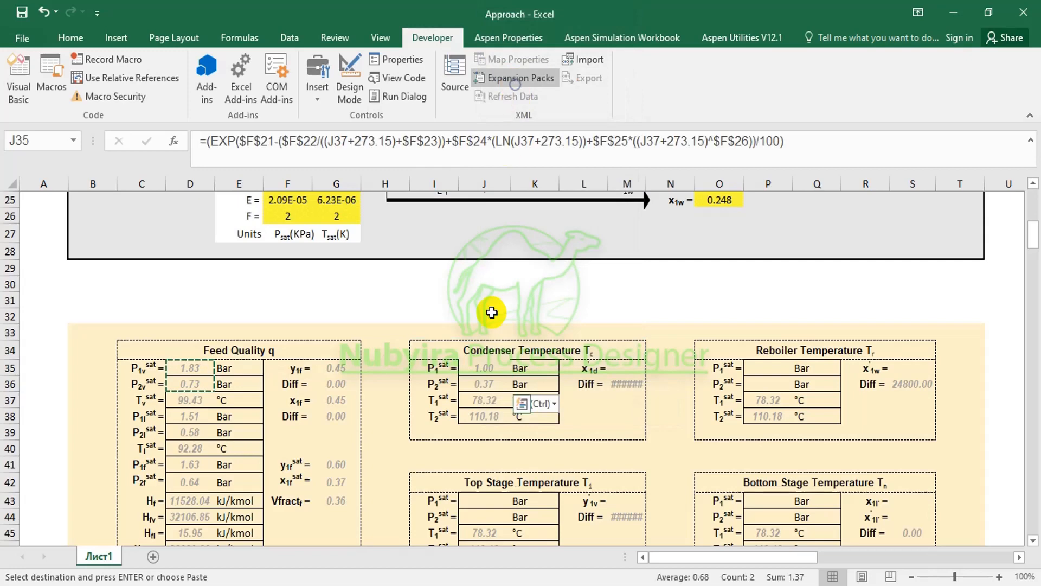
Try to replace the J37 temperature reference in the condenser P1sat formula in J35 with R15, and undo the edit
left_click(484, 369)
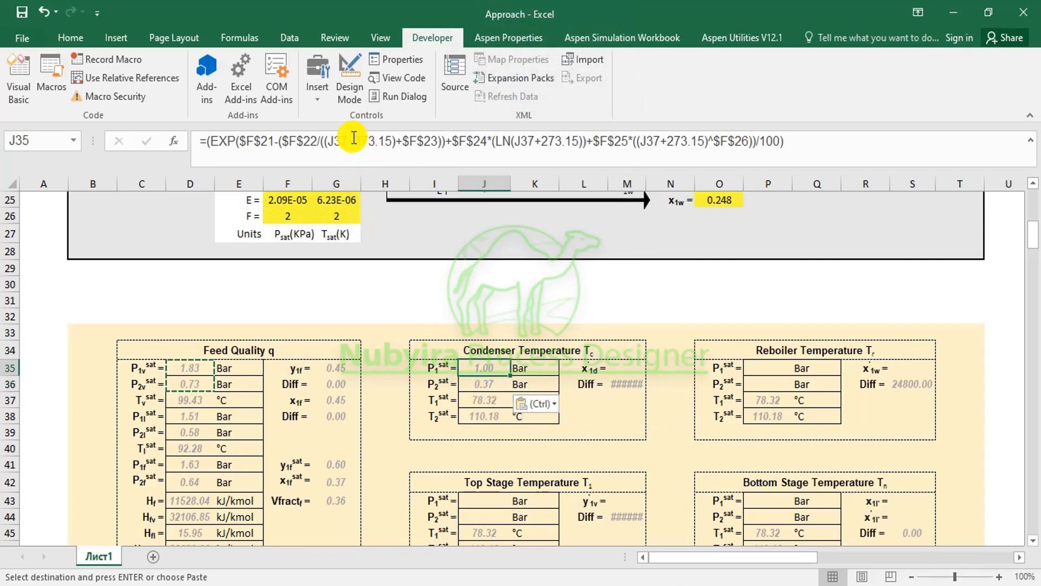
scroll(353, 137, "up", 1)
left_click(337, 141)
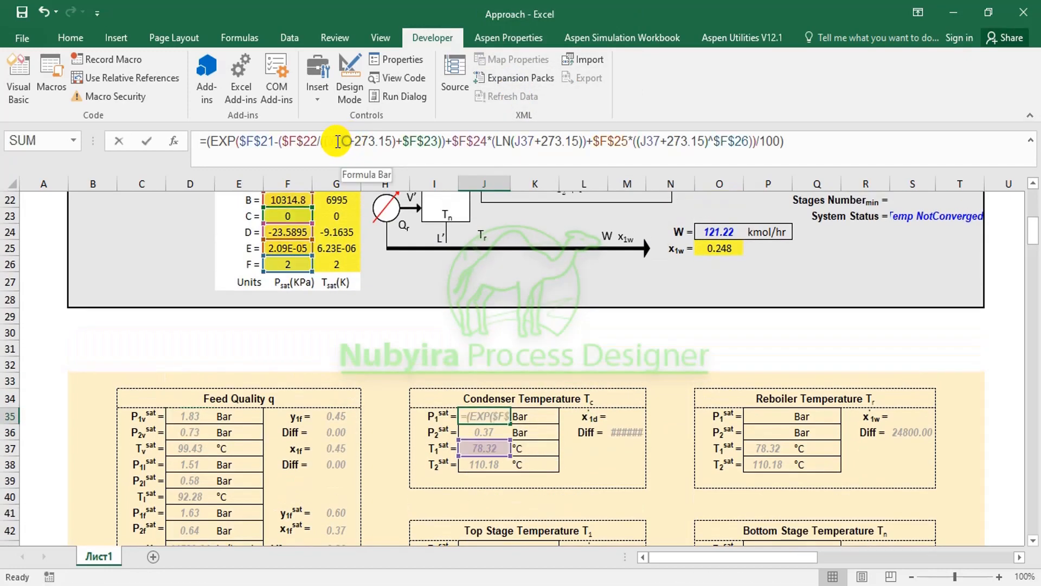
double_click(337, 142)
left_click_drag(1032, 240, 1032, 223)
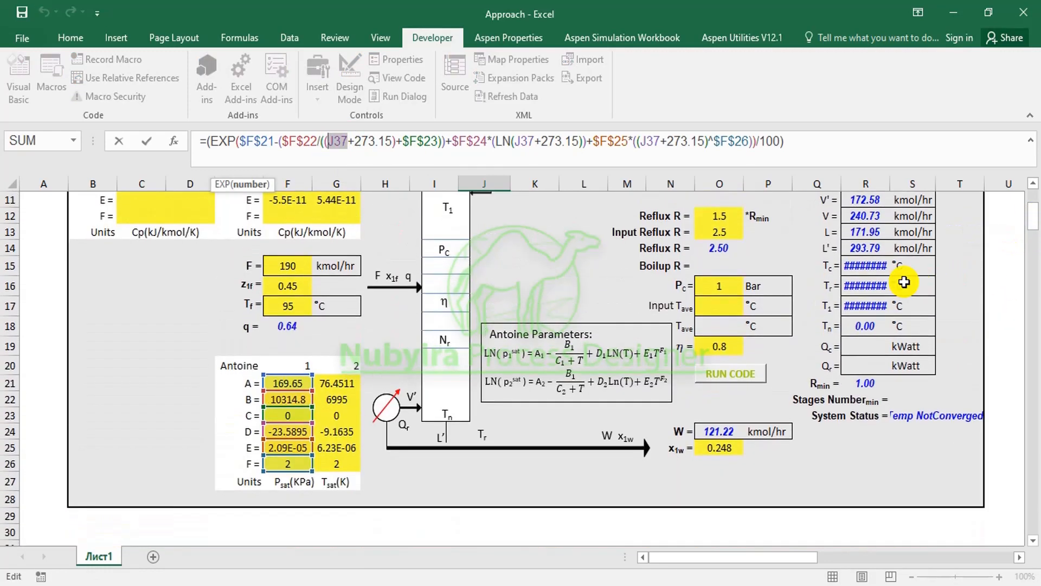
left_click(870, 265)
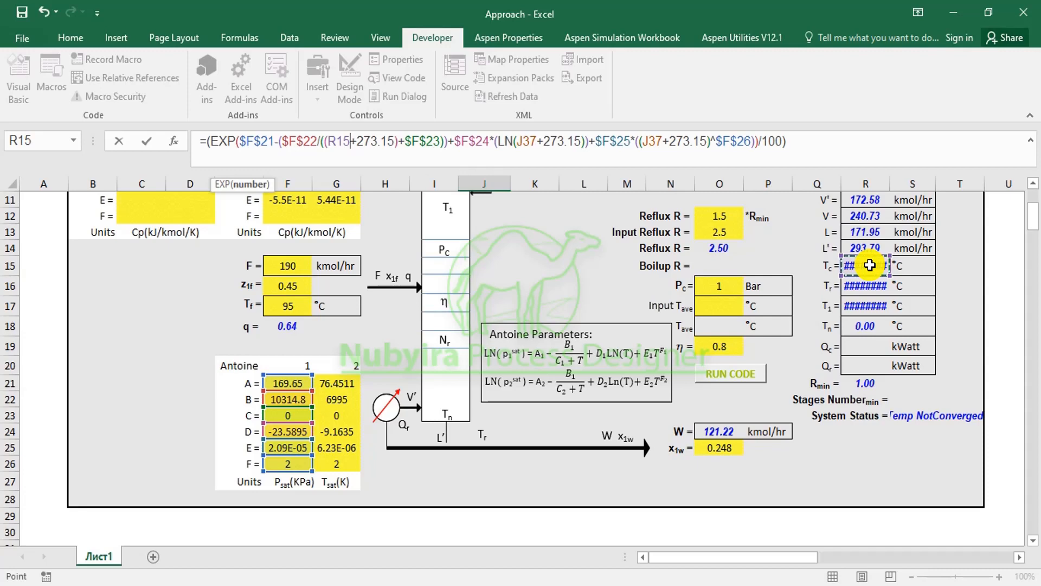
key("Escape")
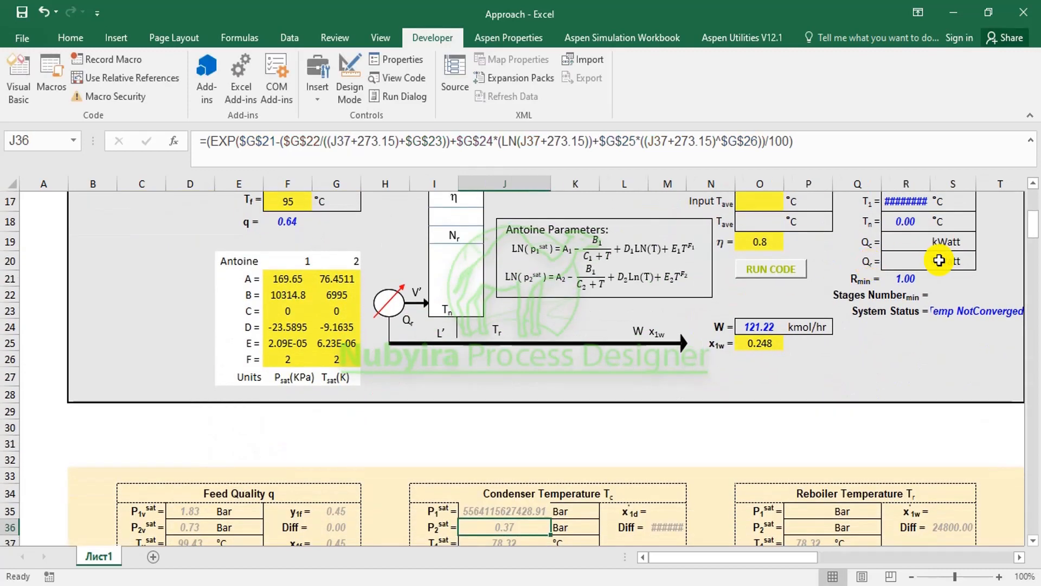
key("Up")
Set the Tc, Tr and T1 temperatures in R15, R16 and R17 to 100 °C each
scroll(928, 235, "up", 5)
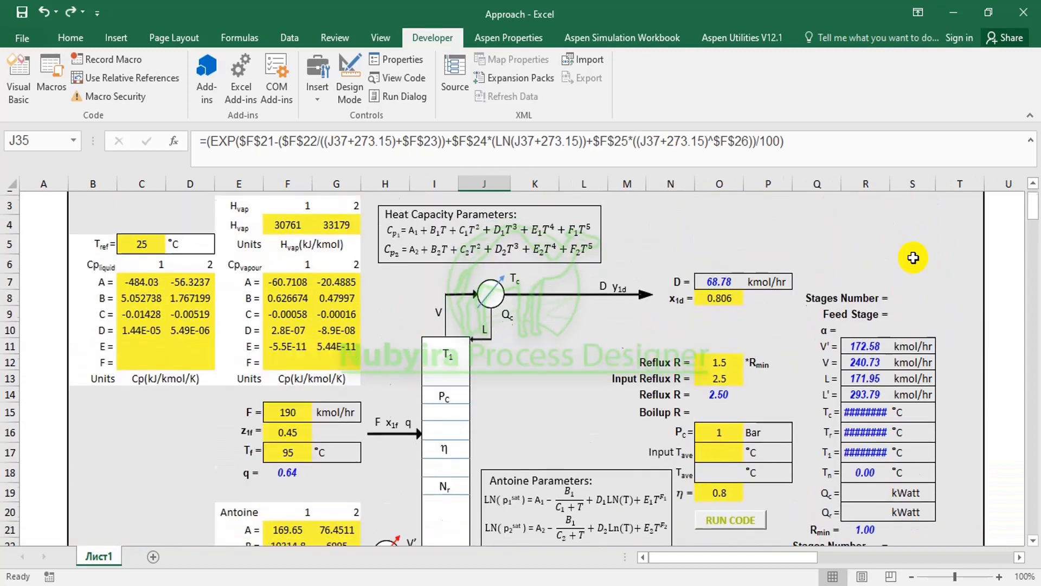
left_click(867, 414)
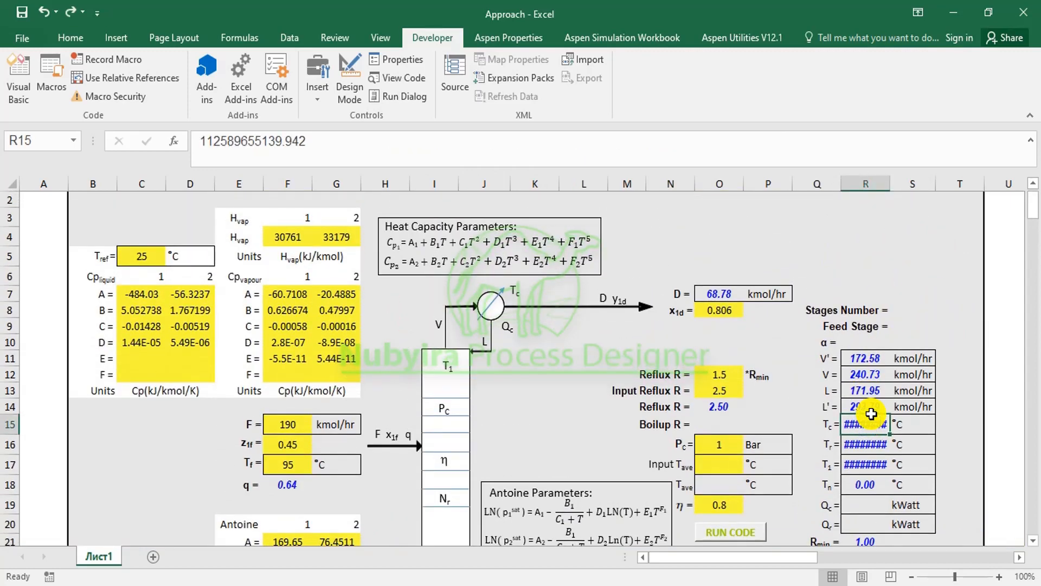
type("100")
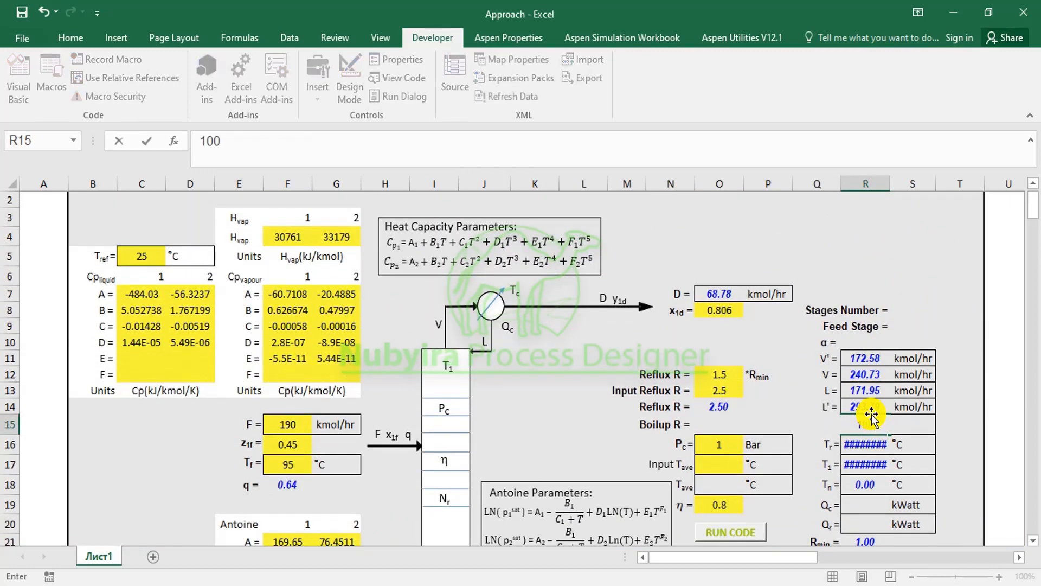
left_click(867, 445)
type("100")
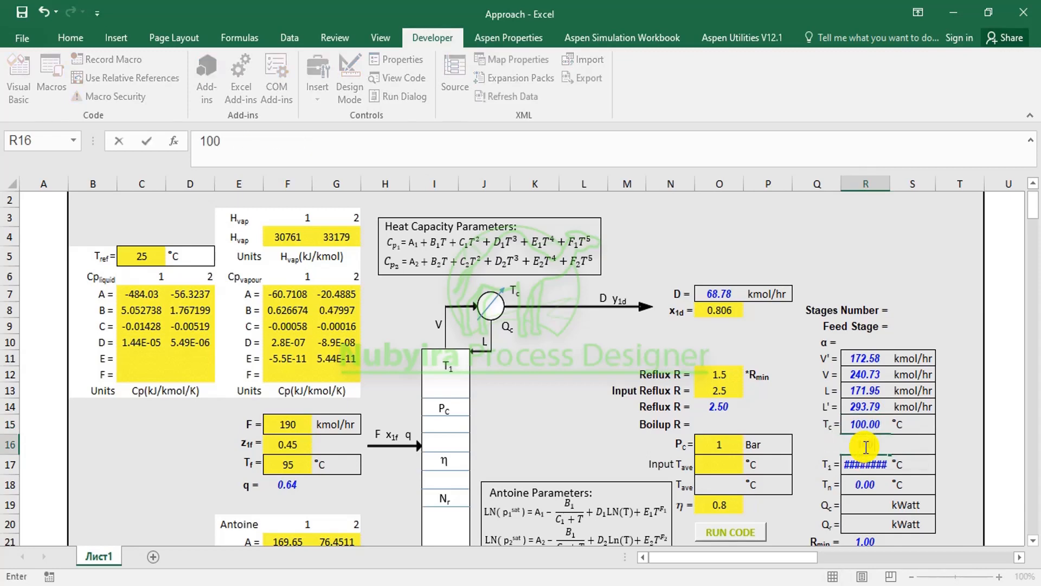
left_click(868, 465)
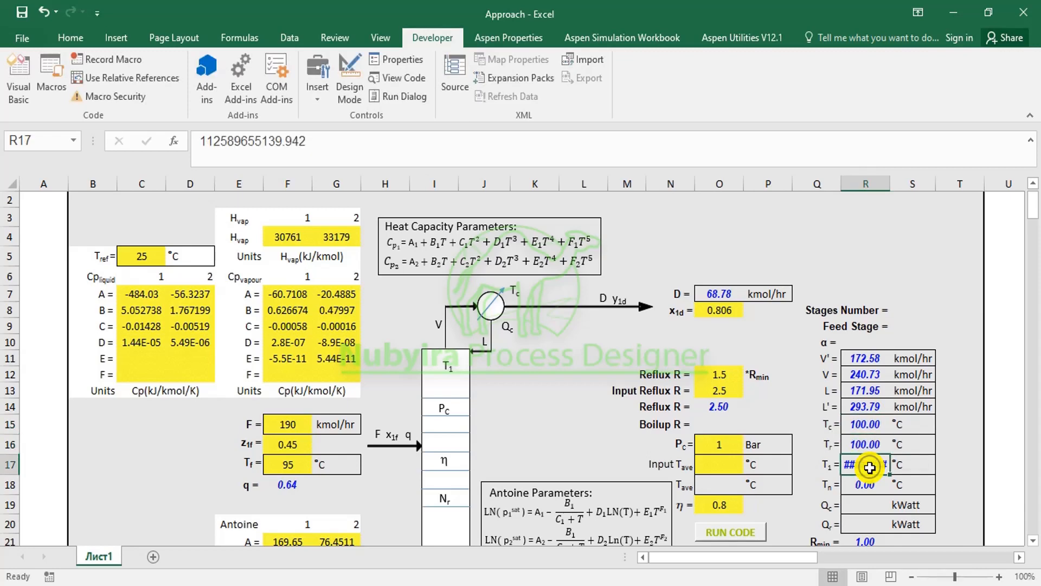
type("10")
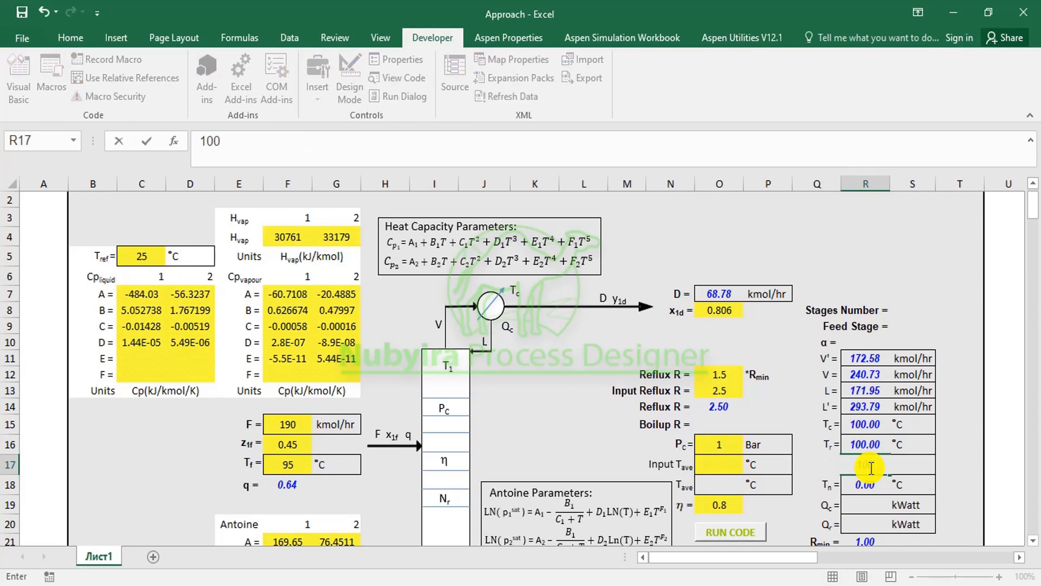
type("0")
left_click(863, 484)
Replace all three J37 temperature references in the condenser P1sat formula in J35 with the Tc cell R15
scroll(755, 449, "down", 3)
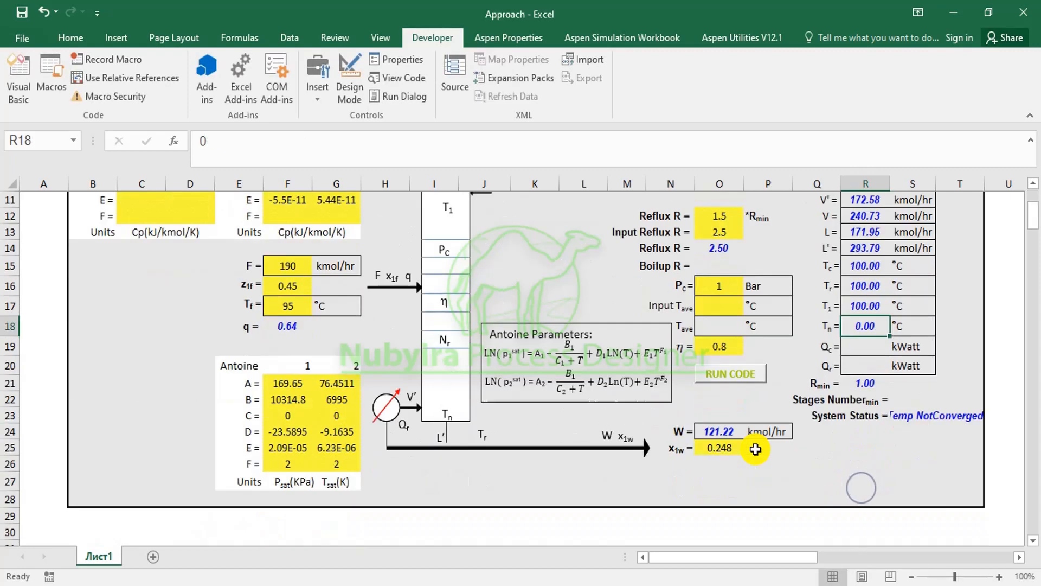
scroll(755, 449, "down", 4)
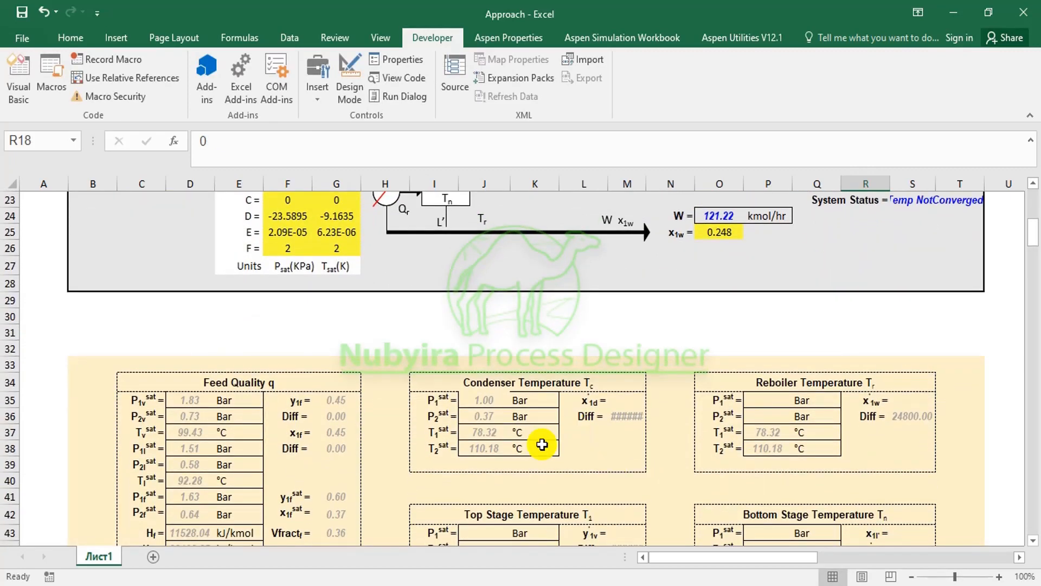
left_click(485, 400)
left_click(484, 419)
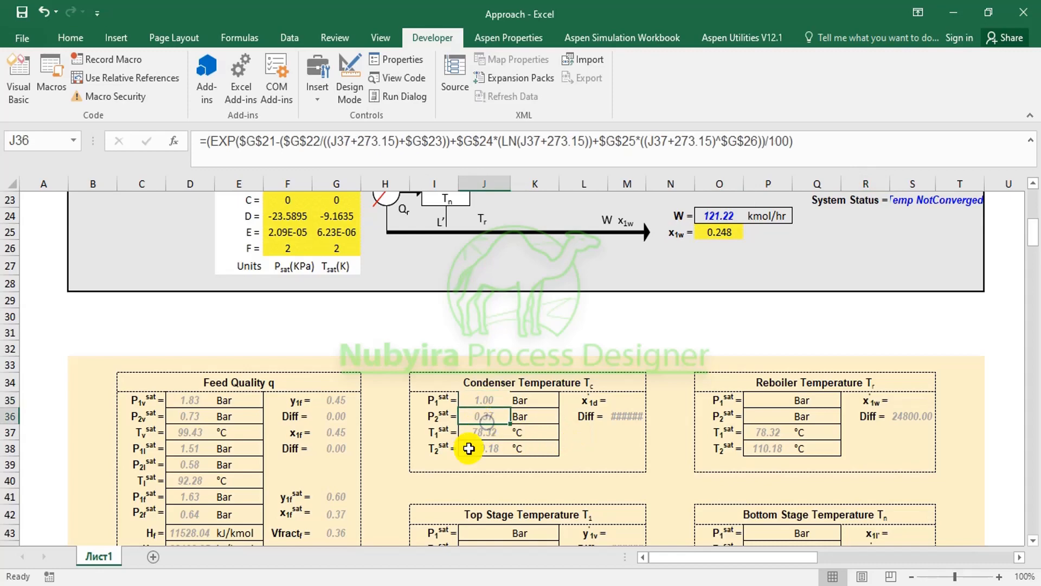
left_click(483, 399)
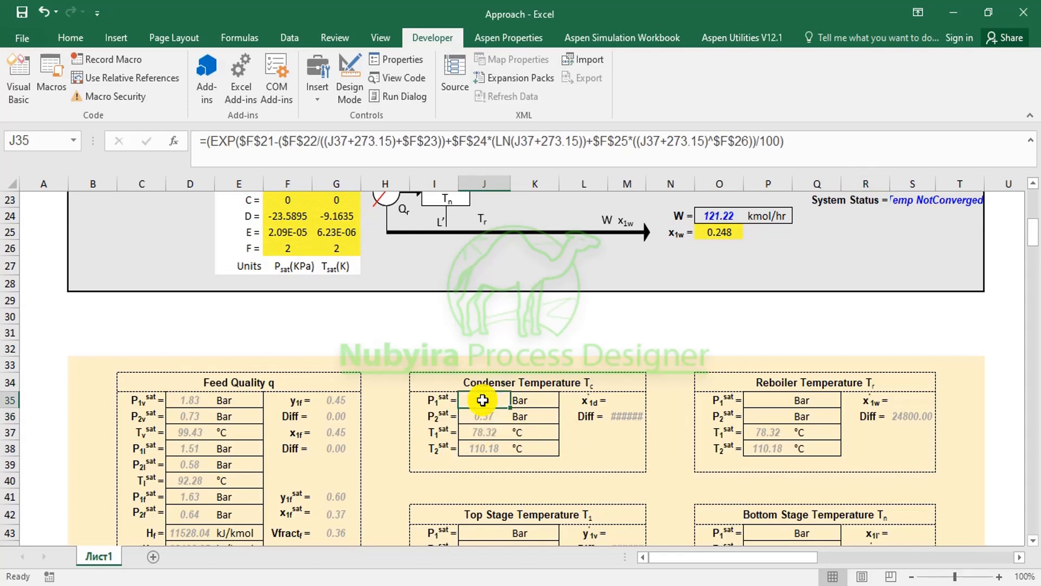
left_click(348, 140)
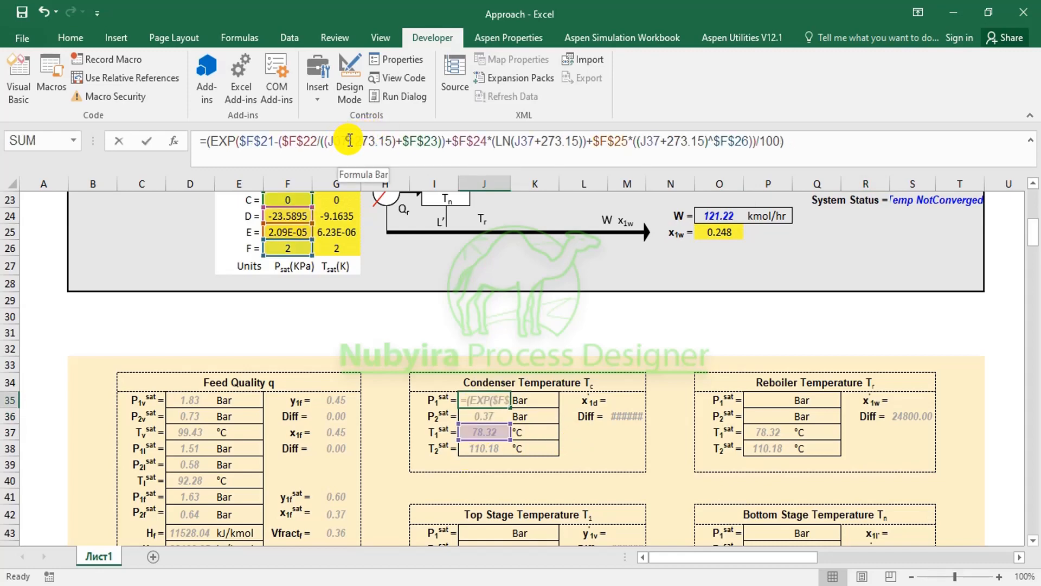
left_click_drag(347, 141, 324, 142)
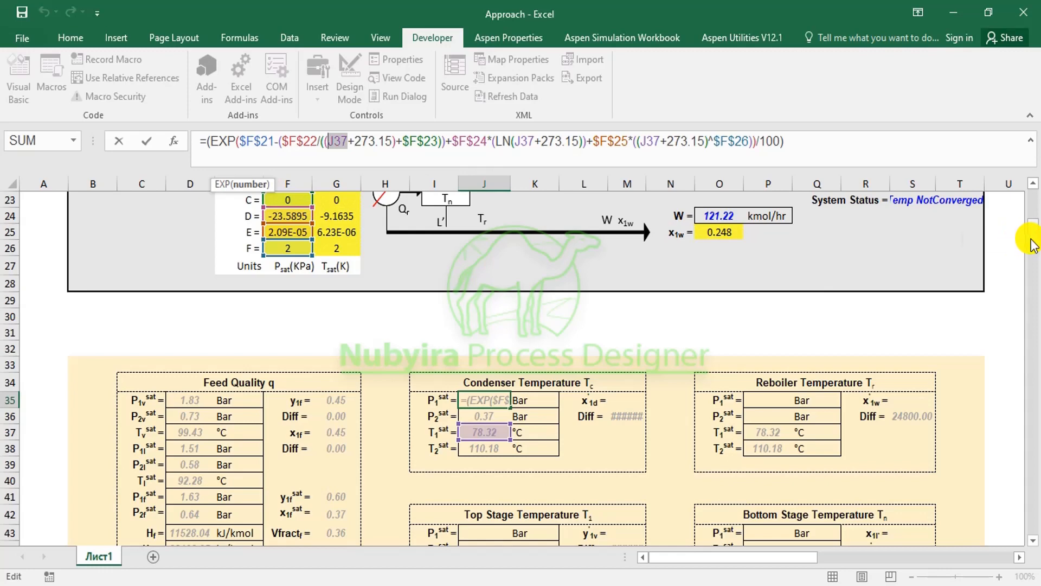
left_click_drag(1032, 238, 1034, 219)
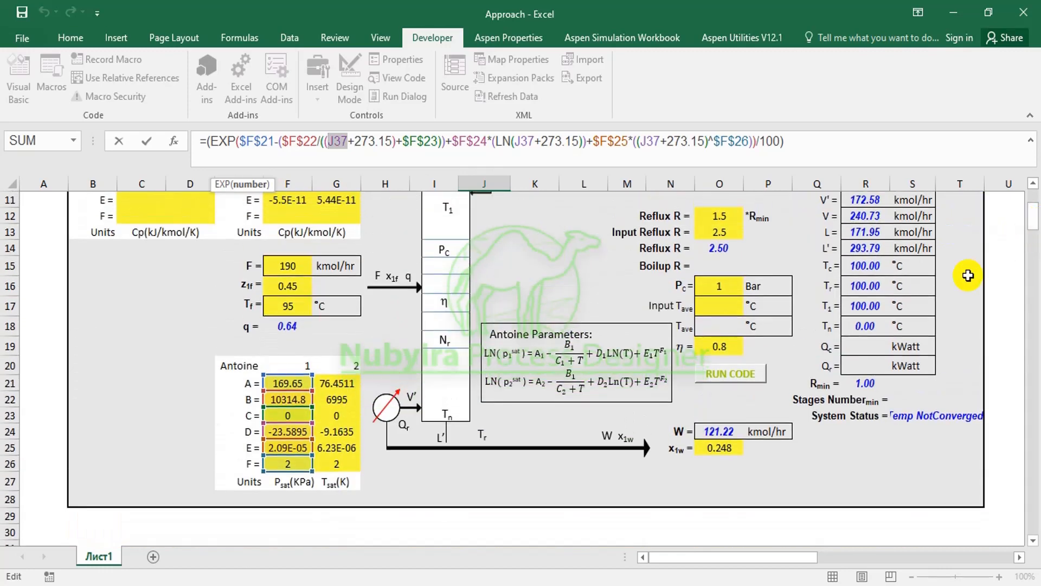
left_click(869, 269)
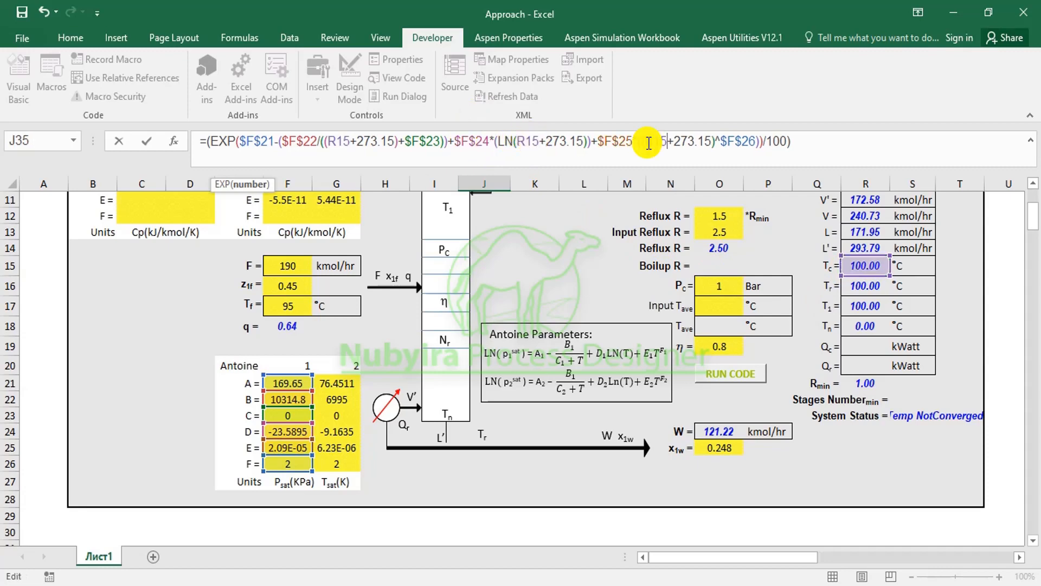
key("Return")
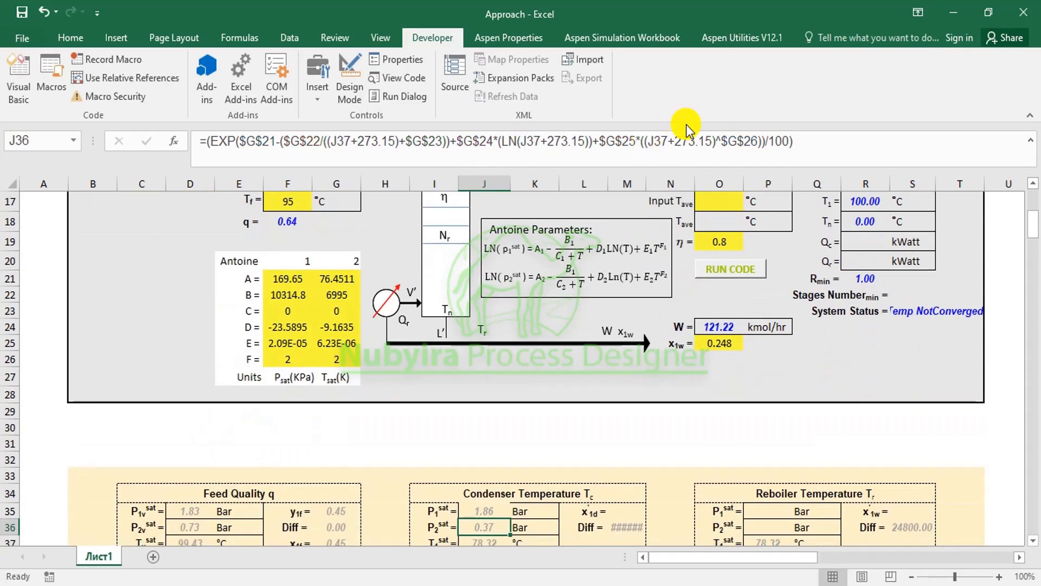
Replace the J37 temperature references in the condenser P2sat formula in J36 with R15 and recheck the P1sat formula in J35
left_click(350, 140)
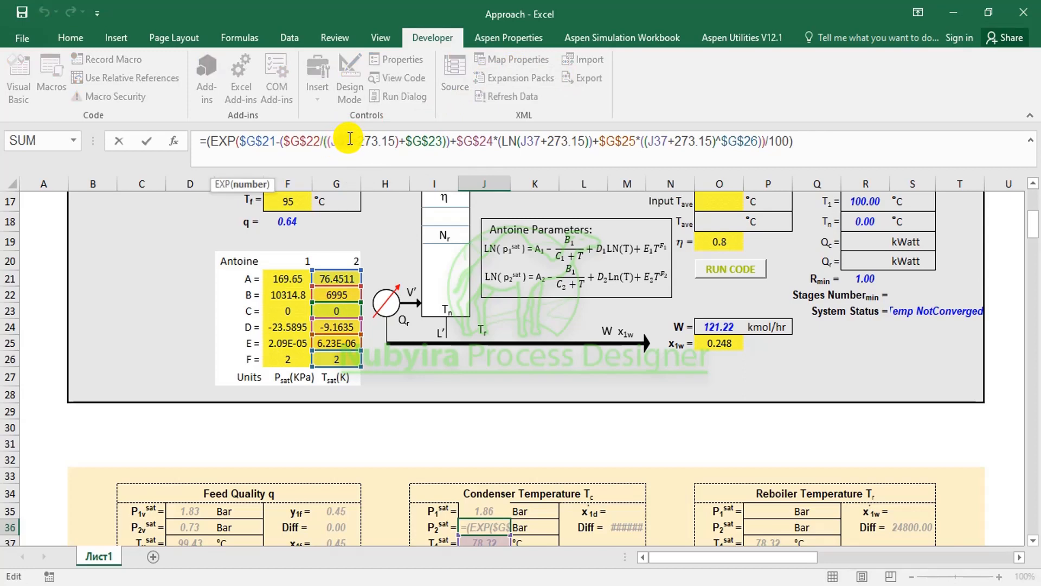
left_click(348, 138)
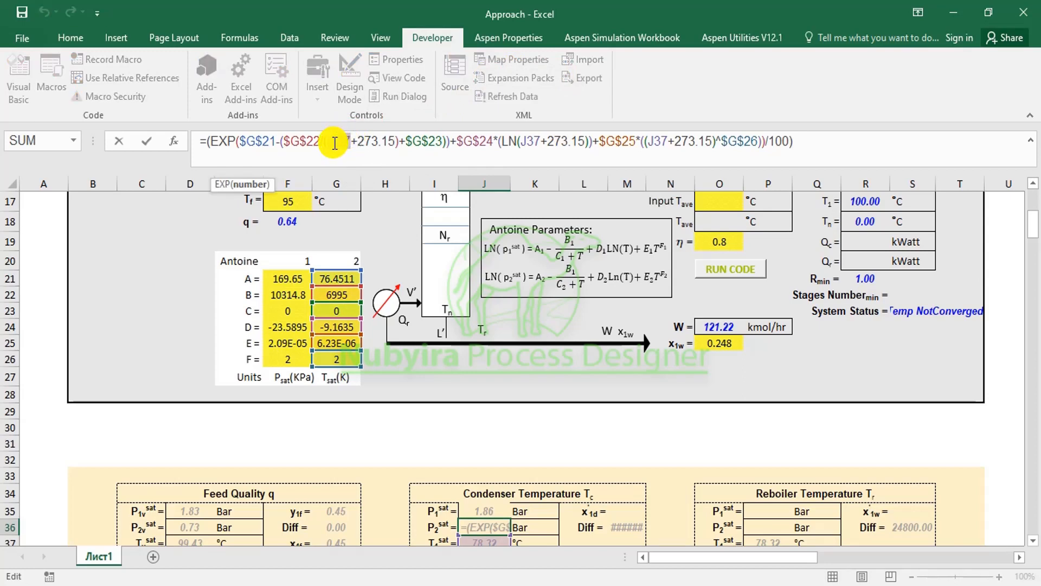
key("BackSpace")
key("BackSpace")
key("BackSpace")
type("R")
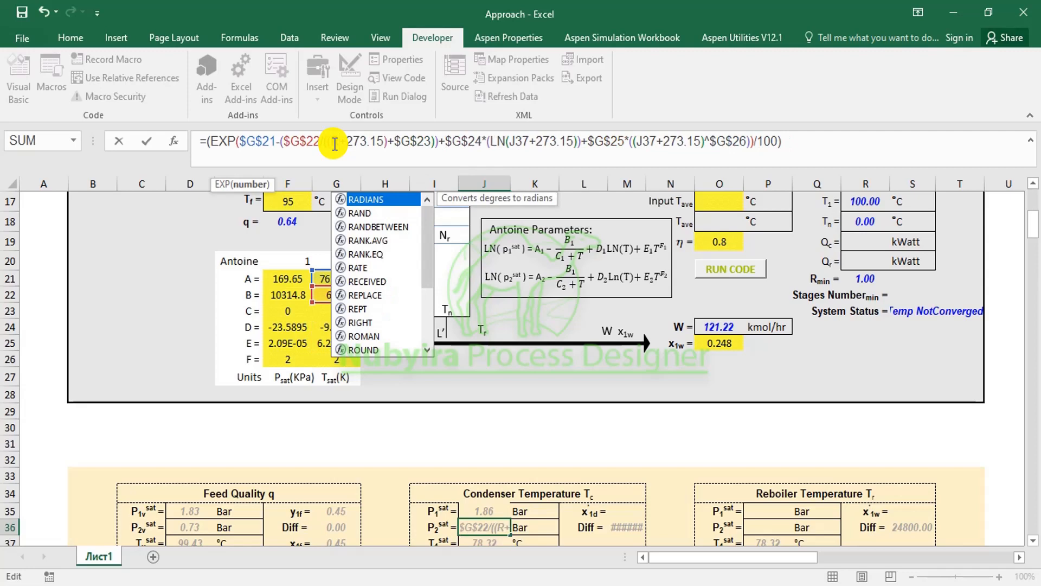
type("15")
key("Return")
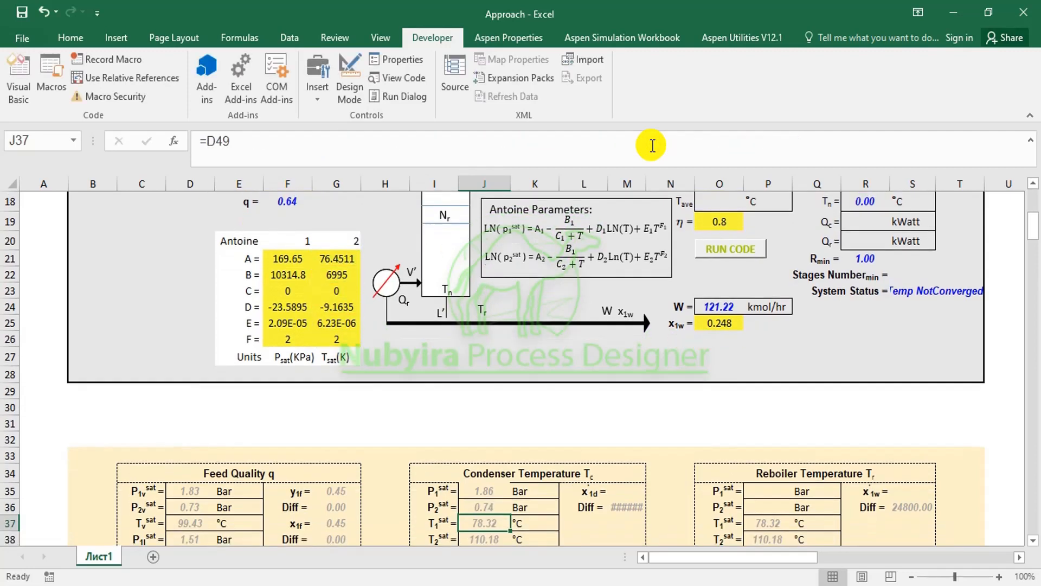
scroll(606, 520, "down", 2)
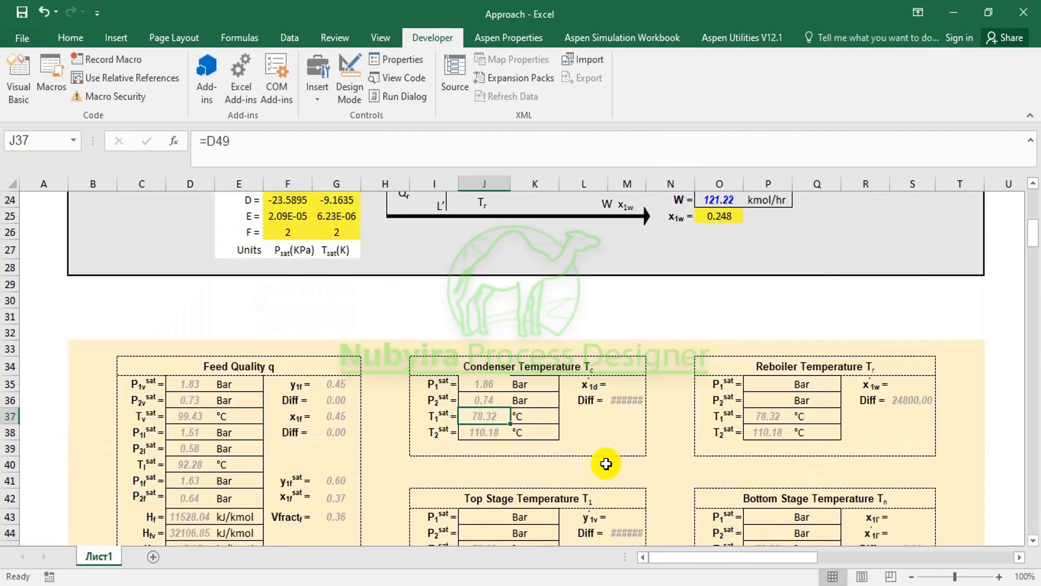
left_click(481, 386)
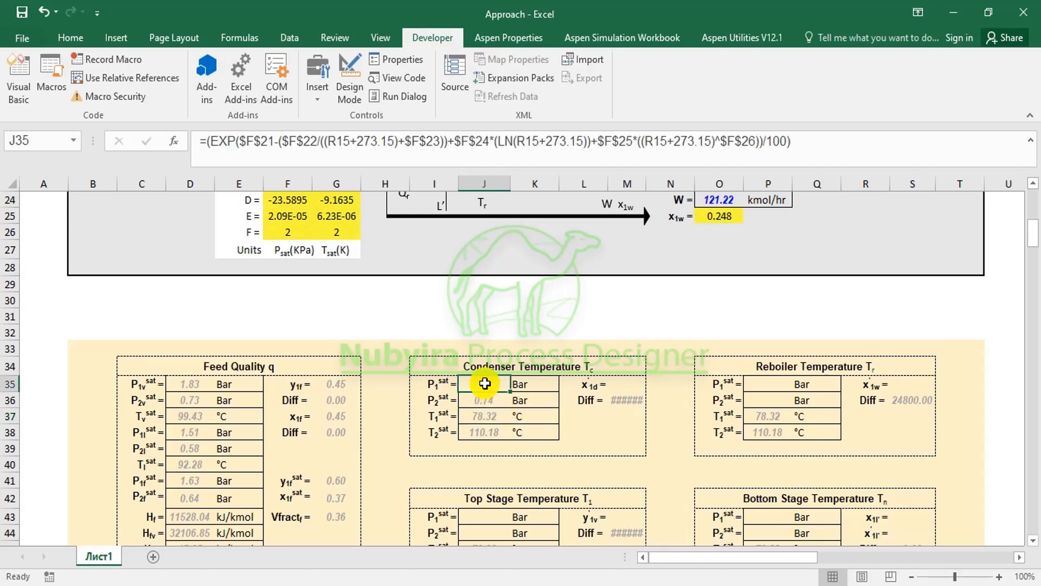
Copy the x1f formula from G37 in the Feed Quality block into the condenser x1d cell M35
left_click(484, 398)
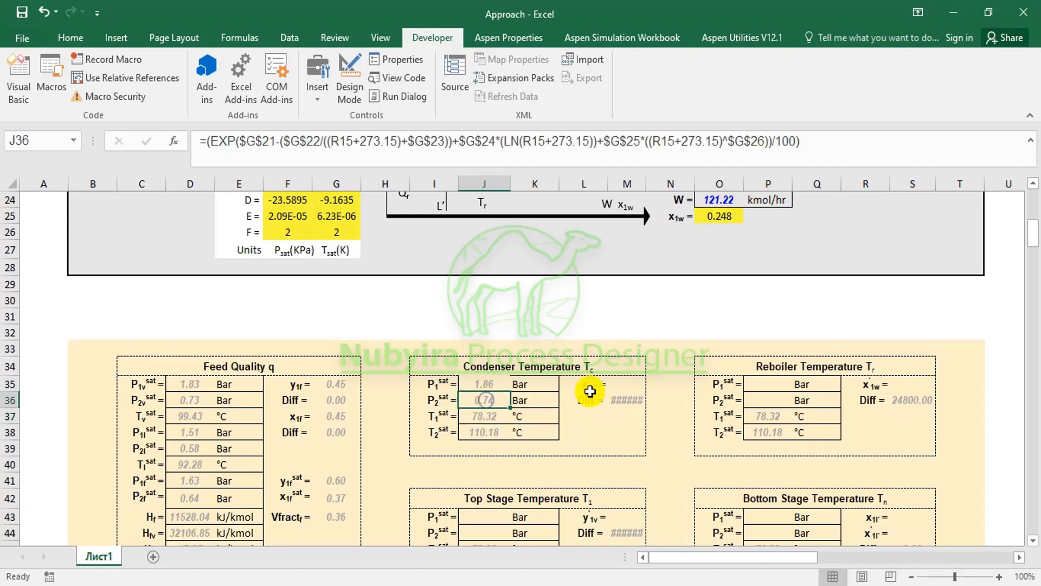
left_click(339, 417)
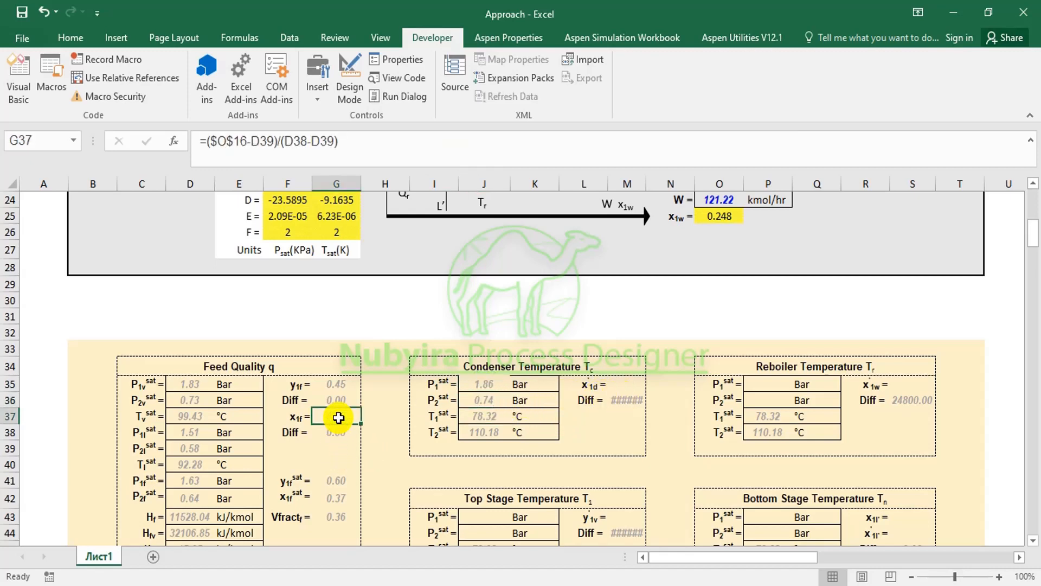
scroll(348, 421, "down", 3)
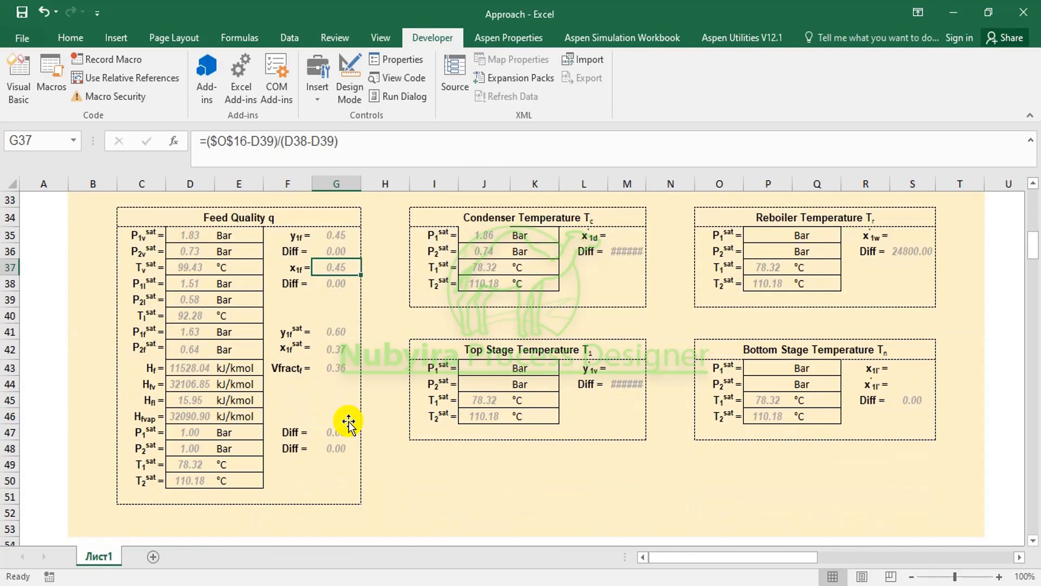
scroll(348, 421, "up", 2)
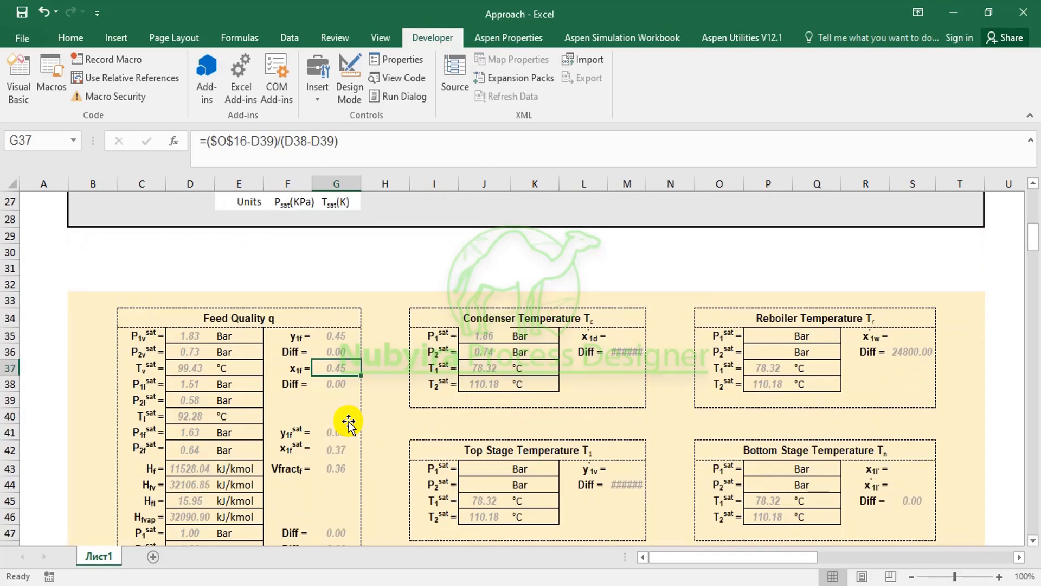
right_click(348, 369)
left_click(416, 40)
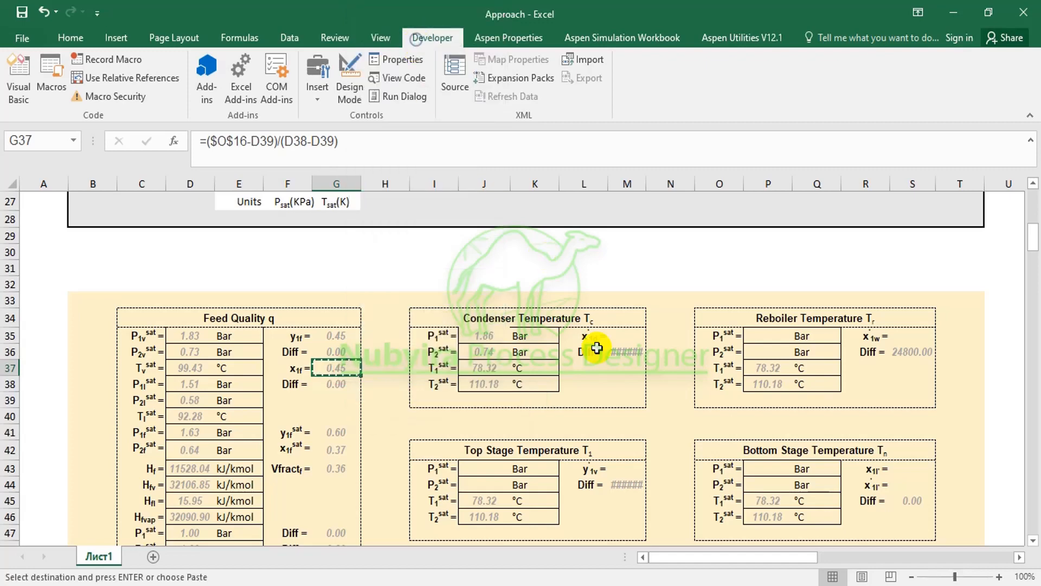
left_click(617, 336)
right_click(621, 335)
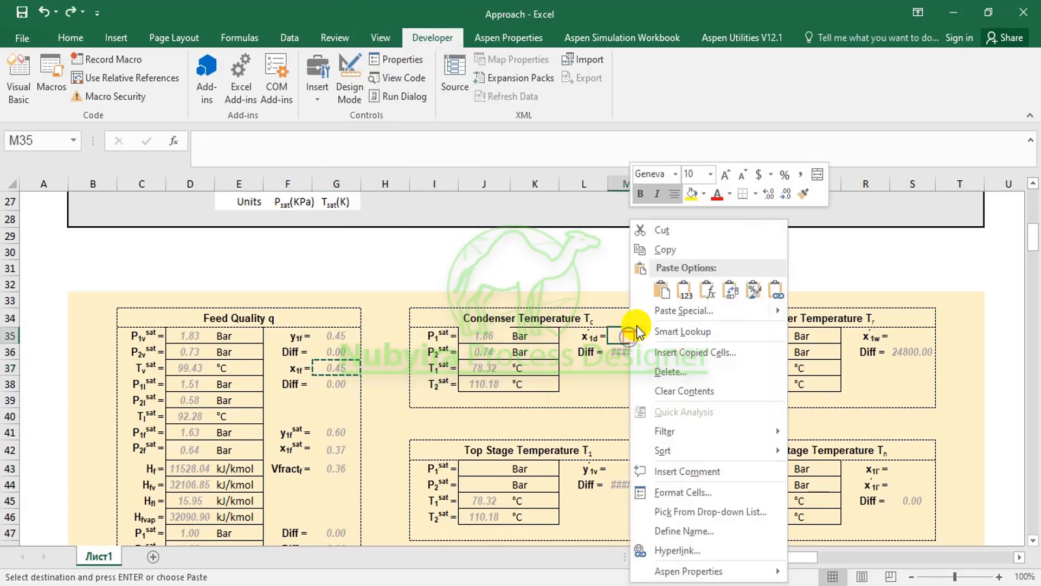
left_click(656, 294)
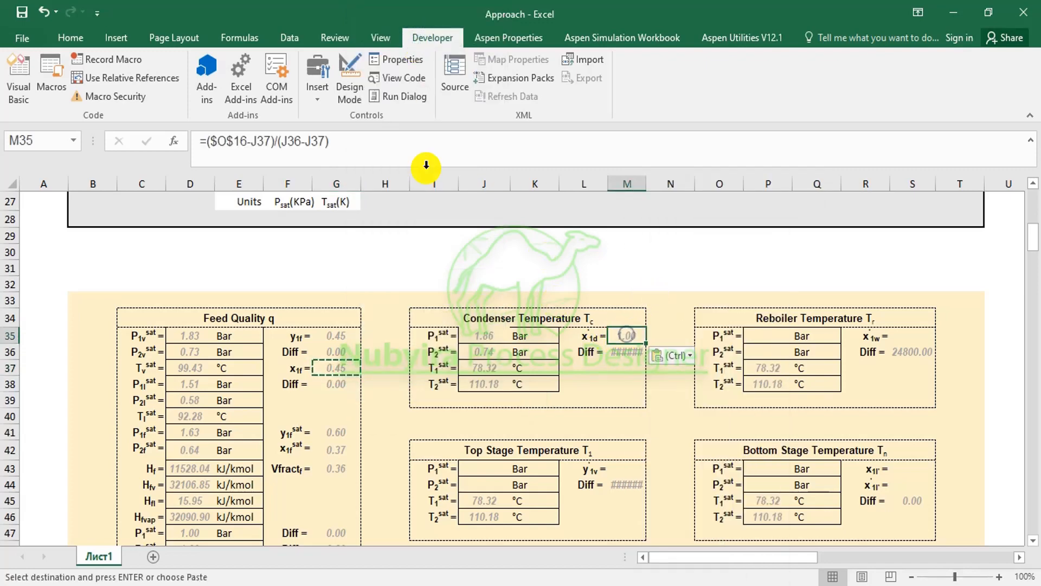
Correct the cell references in the condenser x1d formula in M35 so it reads =($O$16-J36)/(J35-J36)
left_click(412, 138)
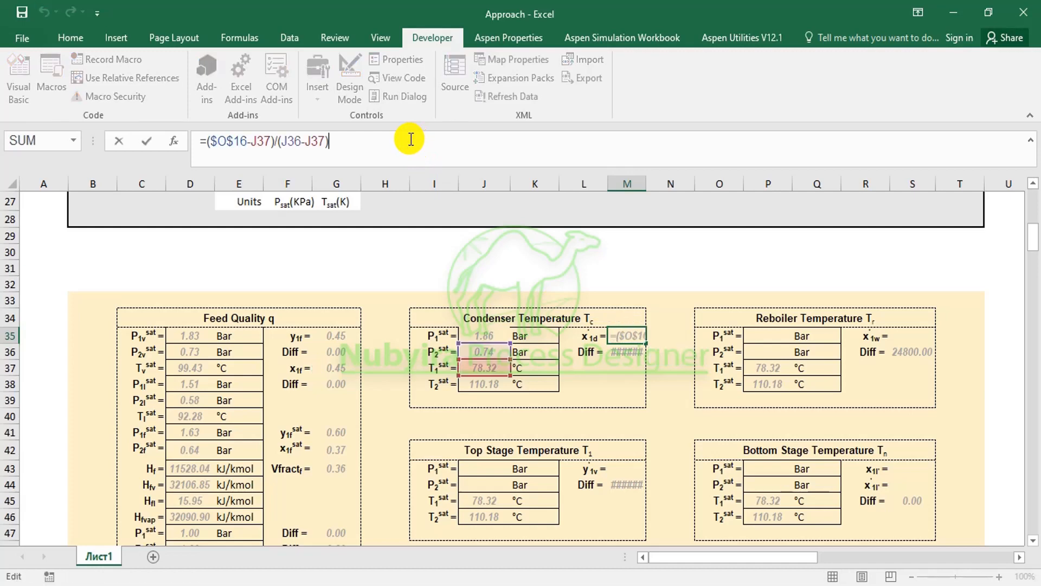
left_click(473, 353)
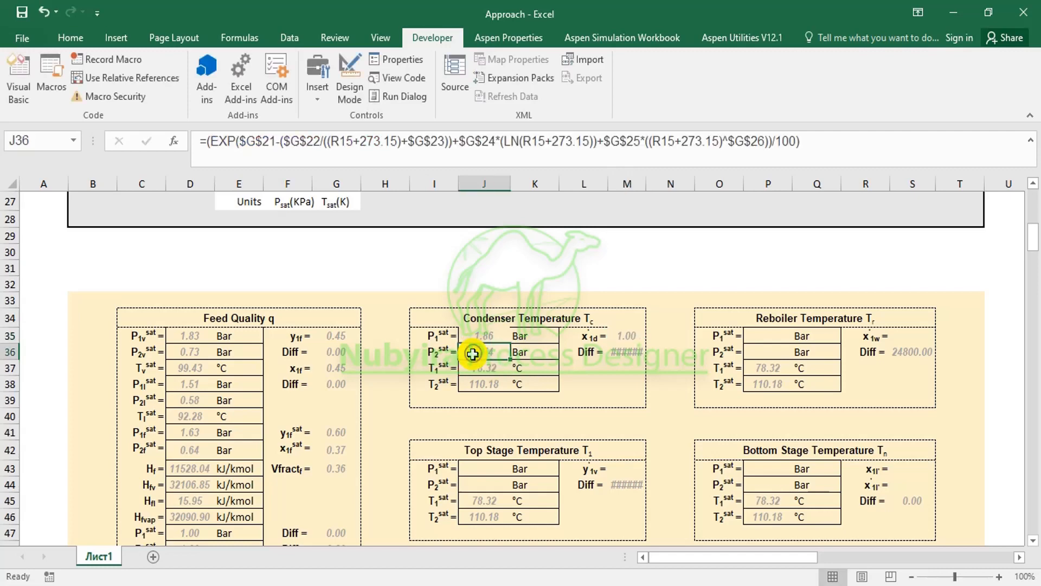
left_click(614, 337)
left_click(302, 138)
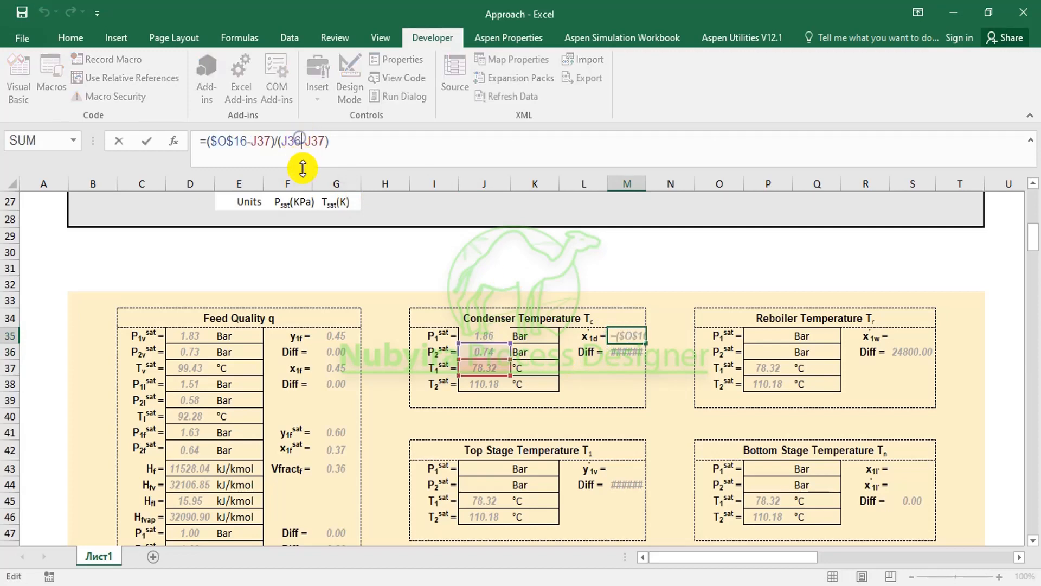
key("BackSpace")
type("5")
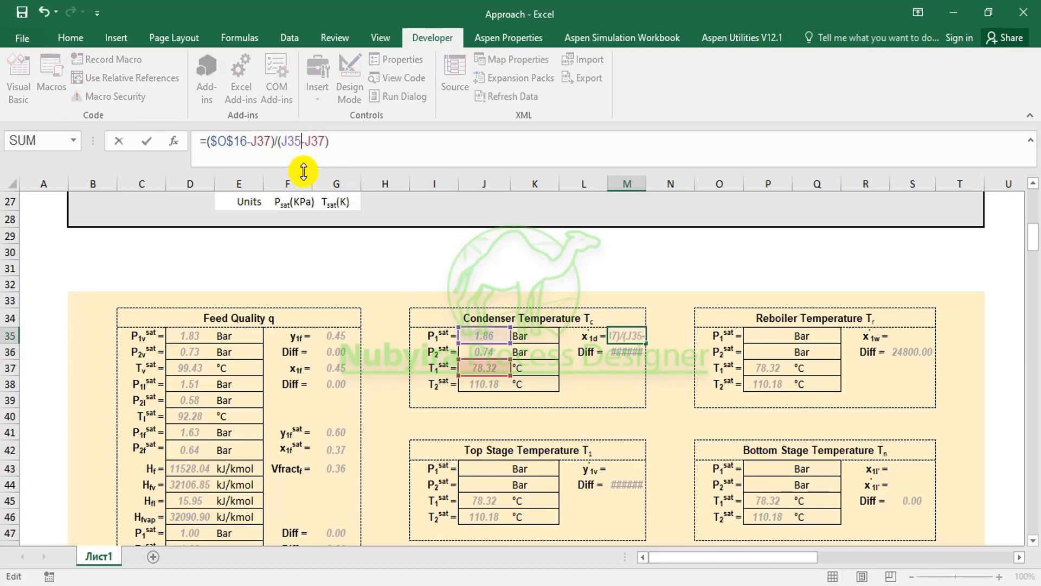
left_click(269, 141)
key("BackSpace")
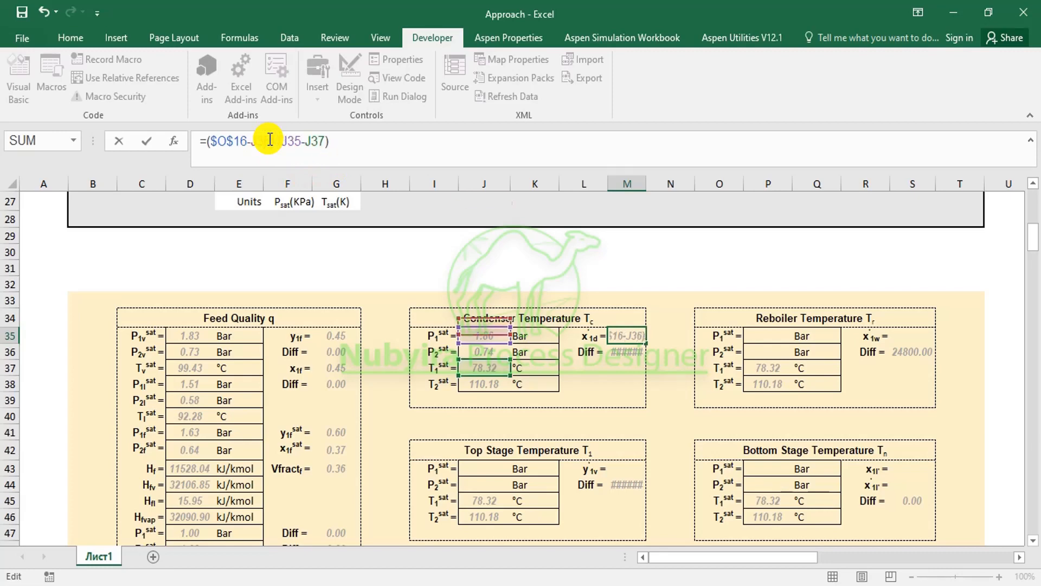
type("6")
left_click(324, 144)
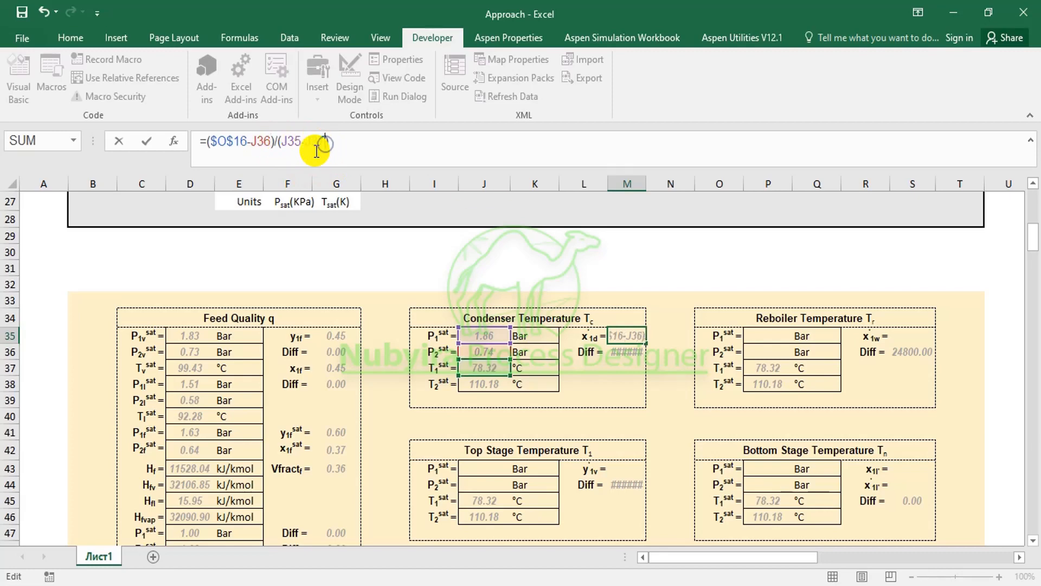
key("BackSpace")
type("6")
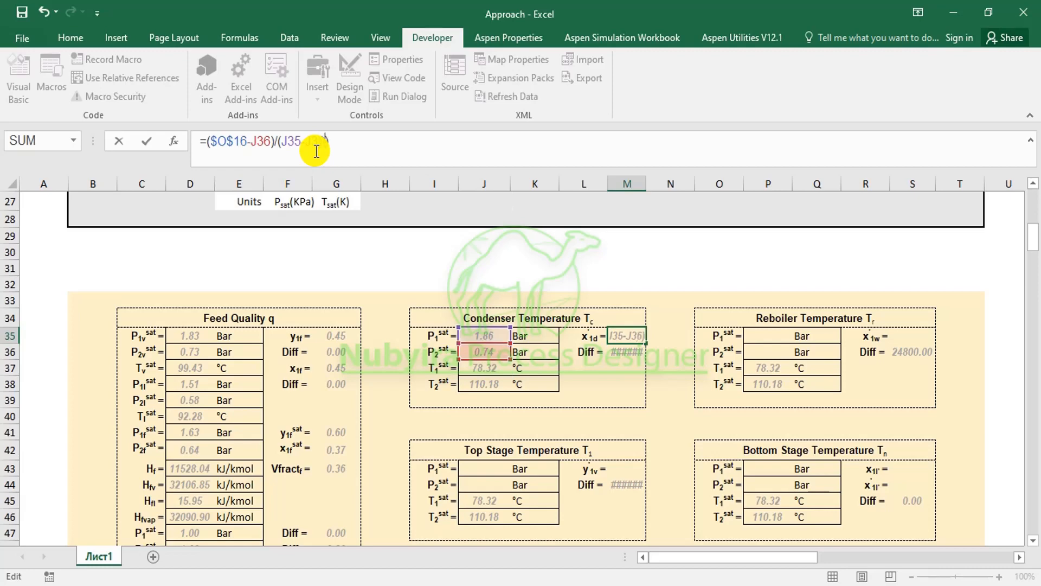
key("Return")
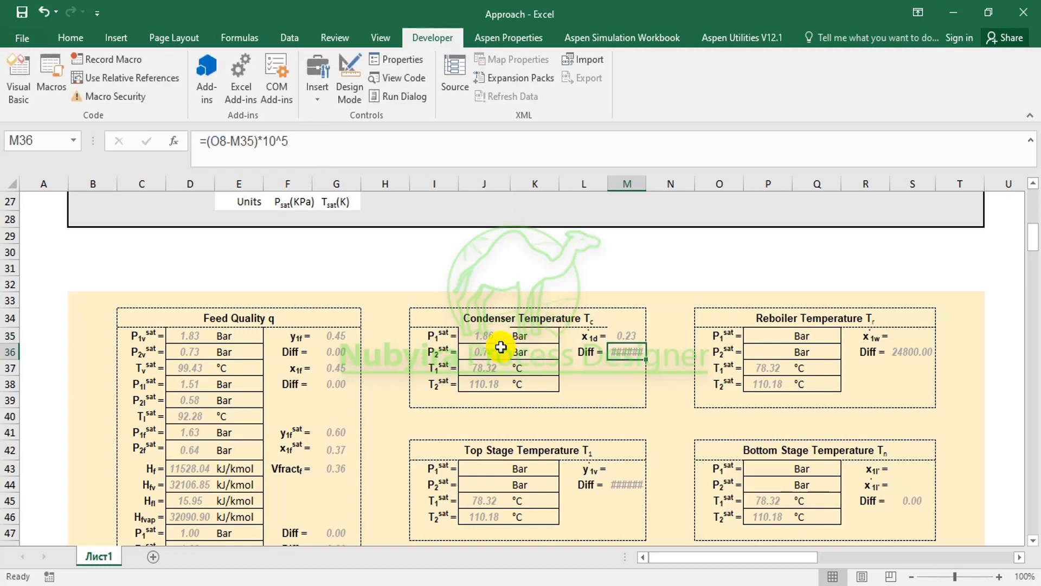
Recheck the condenser P1sat, P2sat and x1d formulas and run the worksheet's code to iterate the temperatures
left_click(488, 336)
left_click(490, 350)
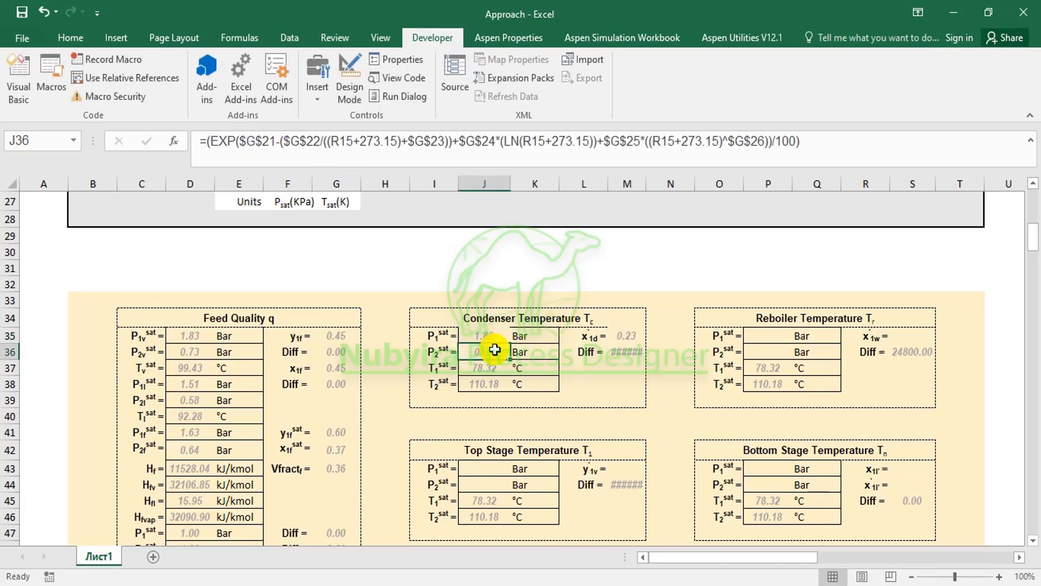
left_click(626, 335)
scroll(624, 342, "up", 4)
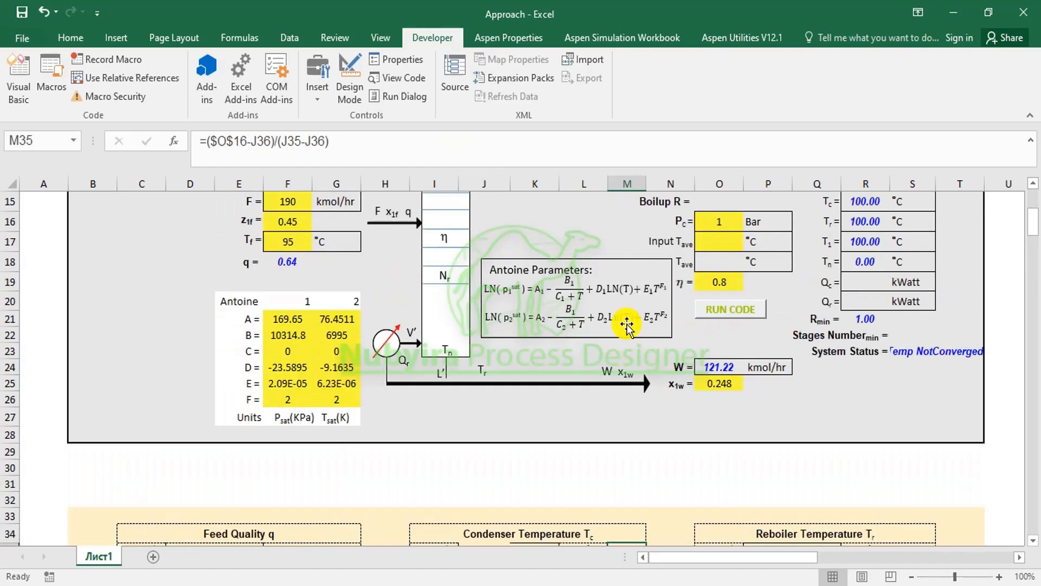
scroll(743, 326, "down", 2)
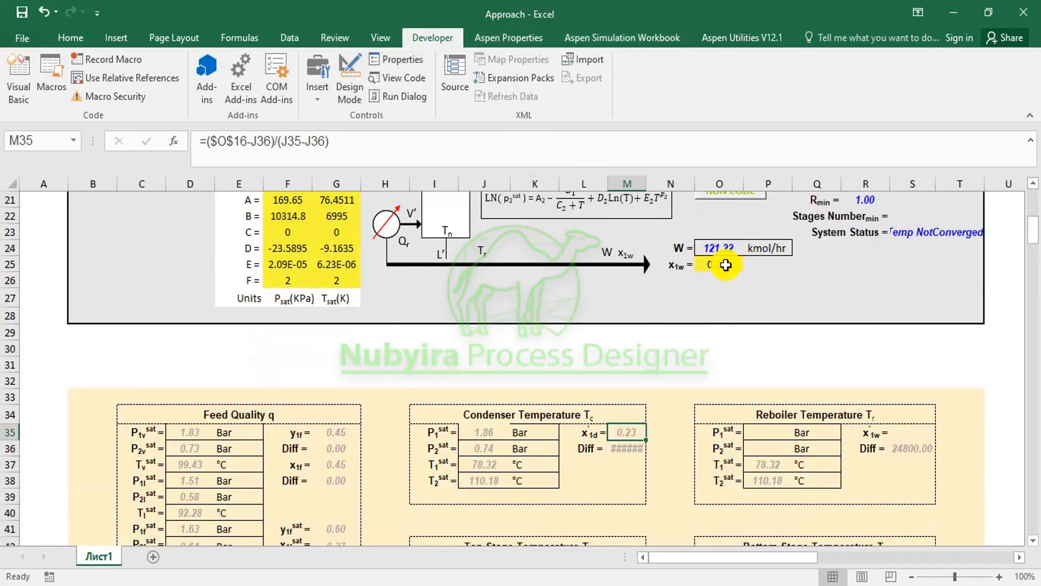
scroll(743, 288, "up", 2)
left_click(730, 305)
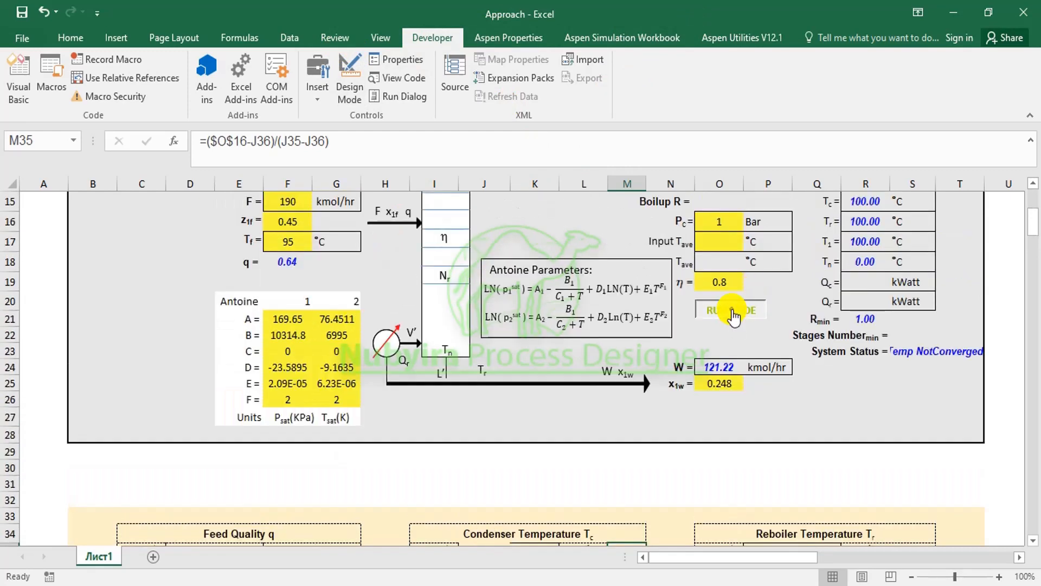
Examine the condenser x1d and Diff cells, the Tc, Tr and T1 results, and the unfilled reboiler and stage blocks
scroll(735, 320, "down", 5)
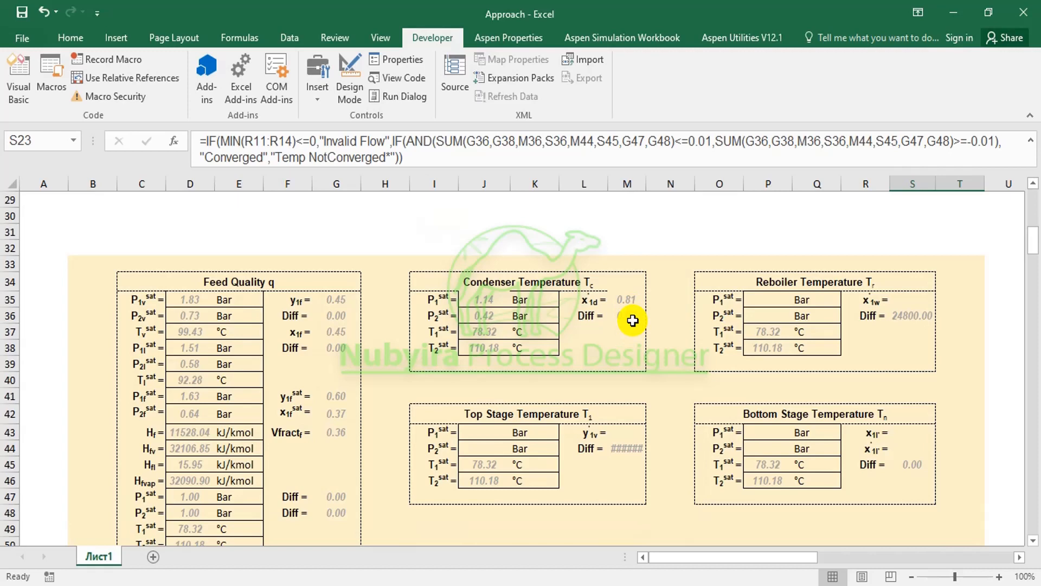
scroll(629, 330, "up", 8)
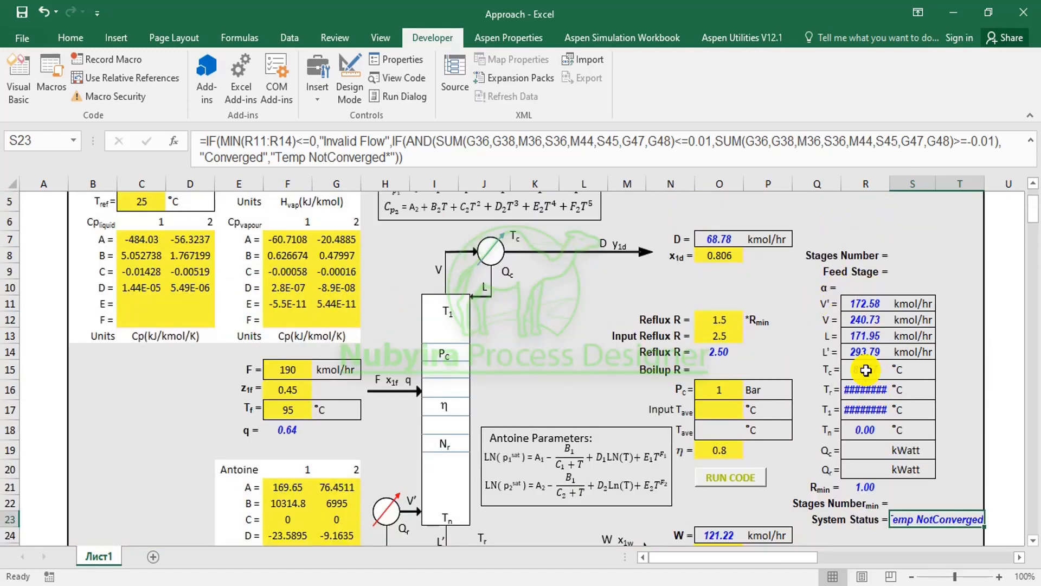
scroll(866, 370, "down", 5)
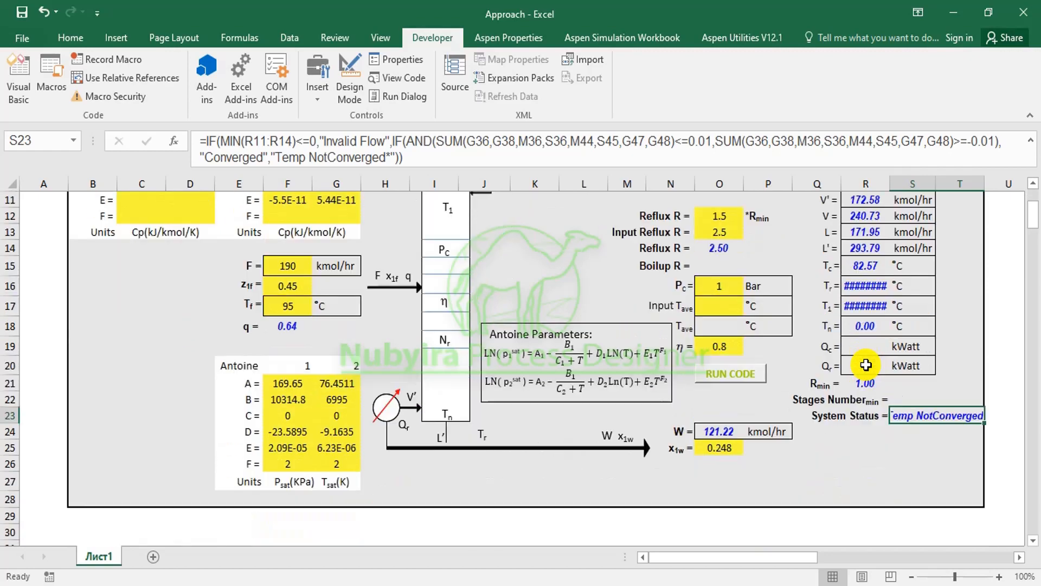
scroll(866, 364, "down", 3)
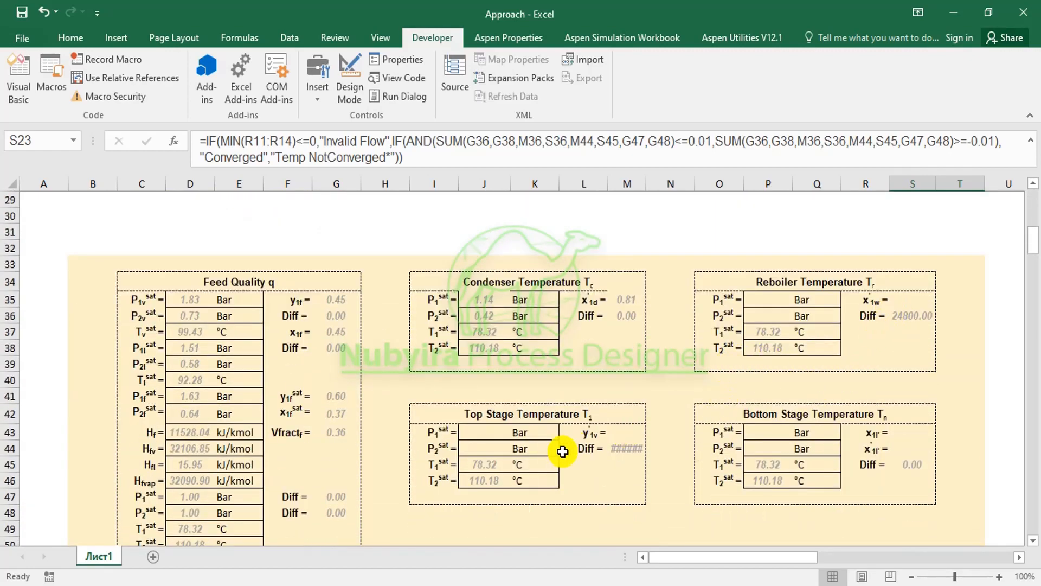
scroll(868, 325, "up", 4)
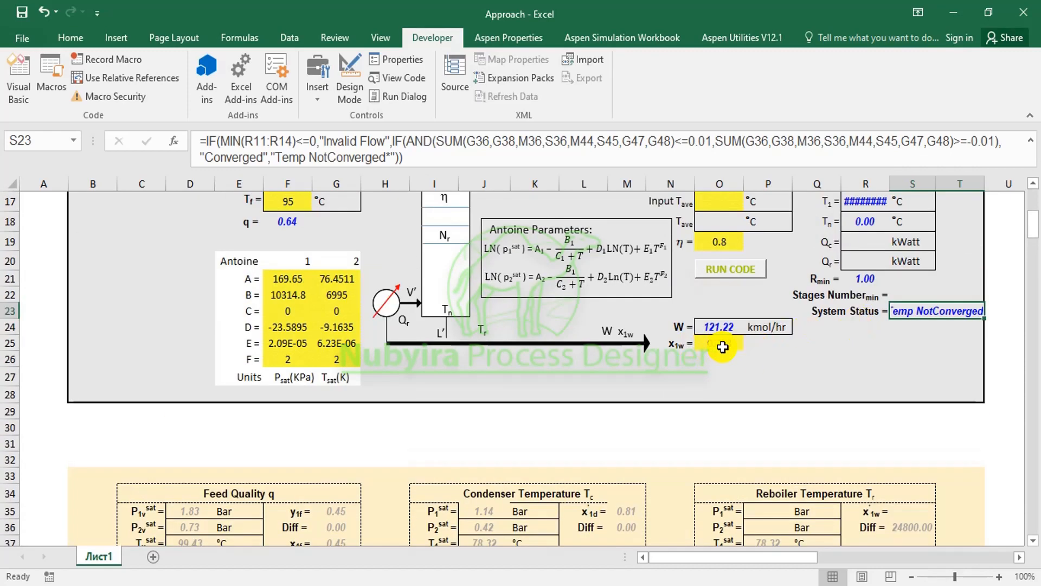
scroll(731, 362, "down", 6)
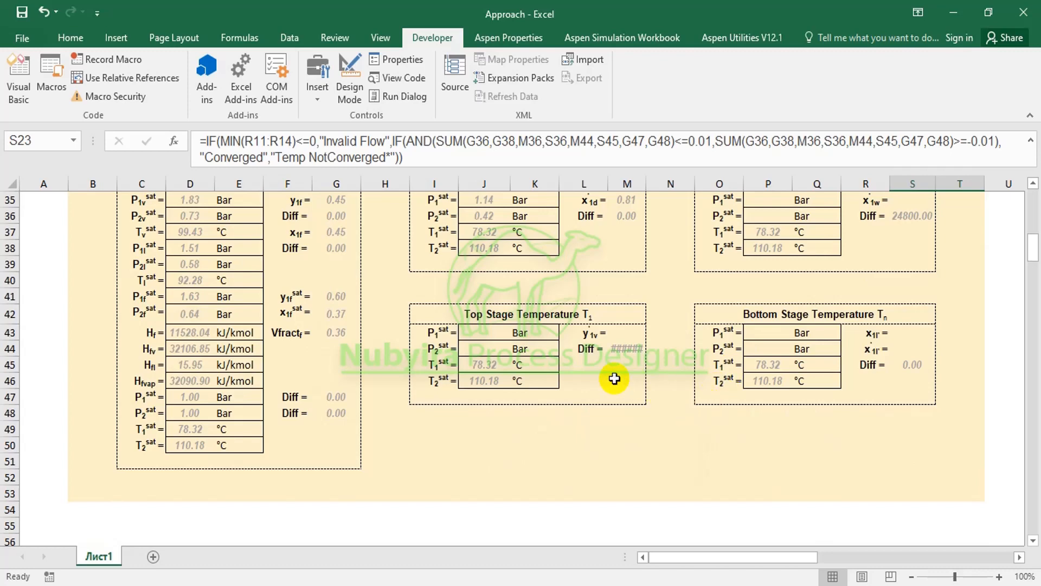
scroll(533, 329, "up", 11)
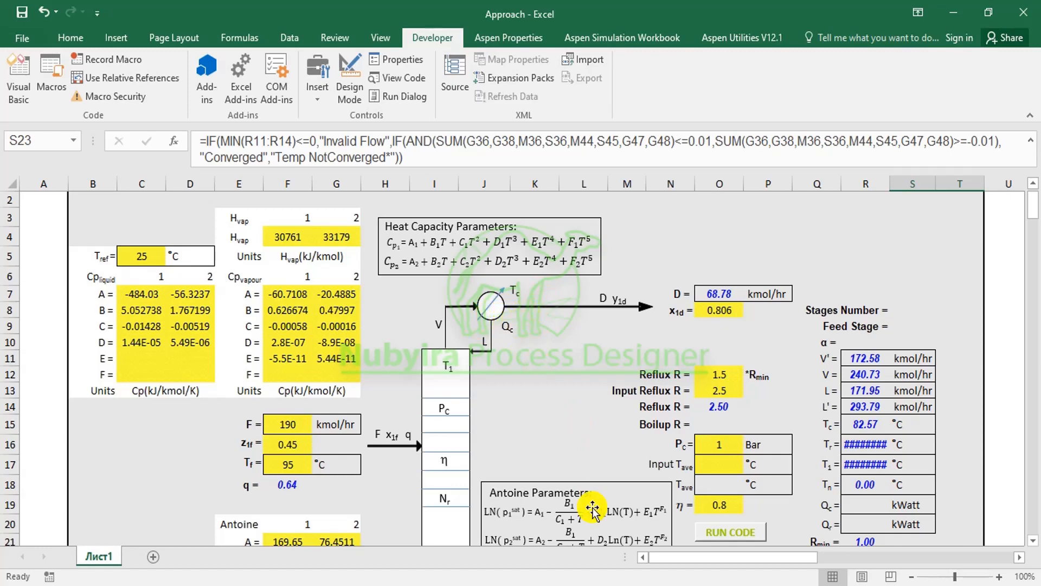
Switch to the PowerPoint slide show, consult the Vapour Liquid Equilibrium of Binary Mixture slide, and return to the Approach workbook in Excel
left_click(611, 585)
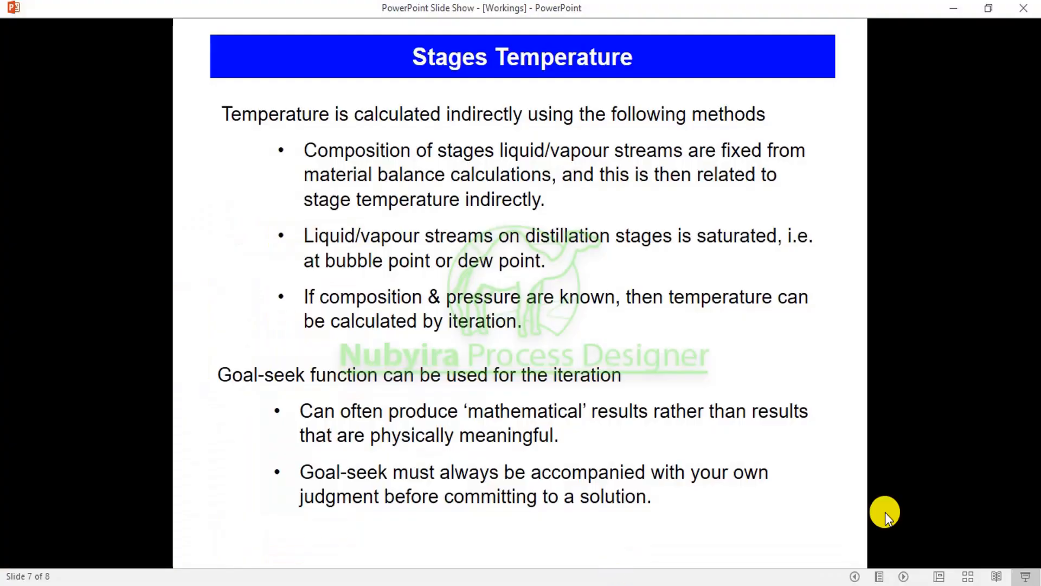
left_click(855, 576)
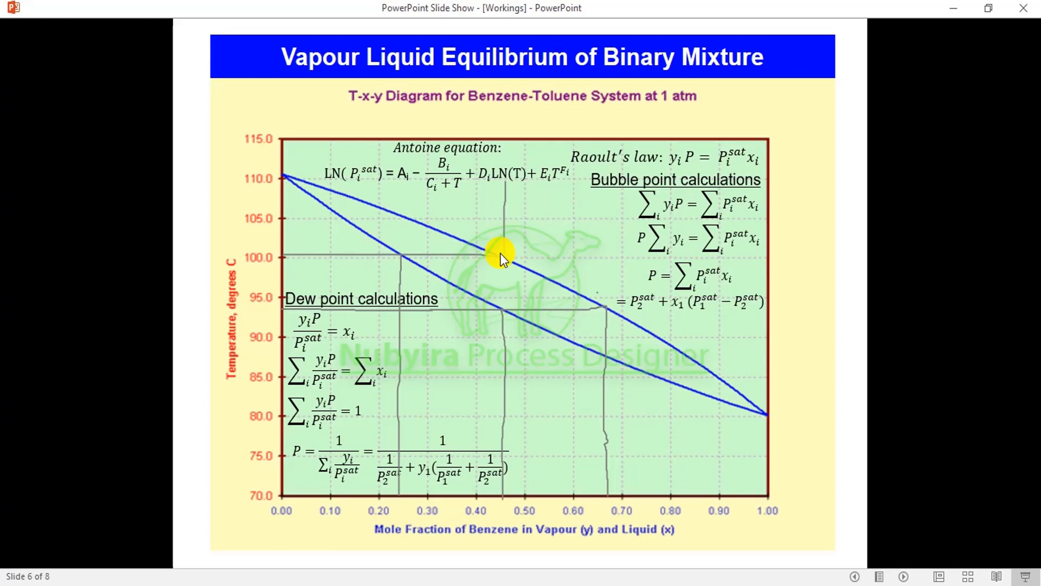
left_click(571, 585)
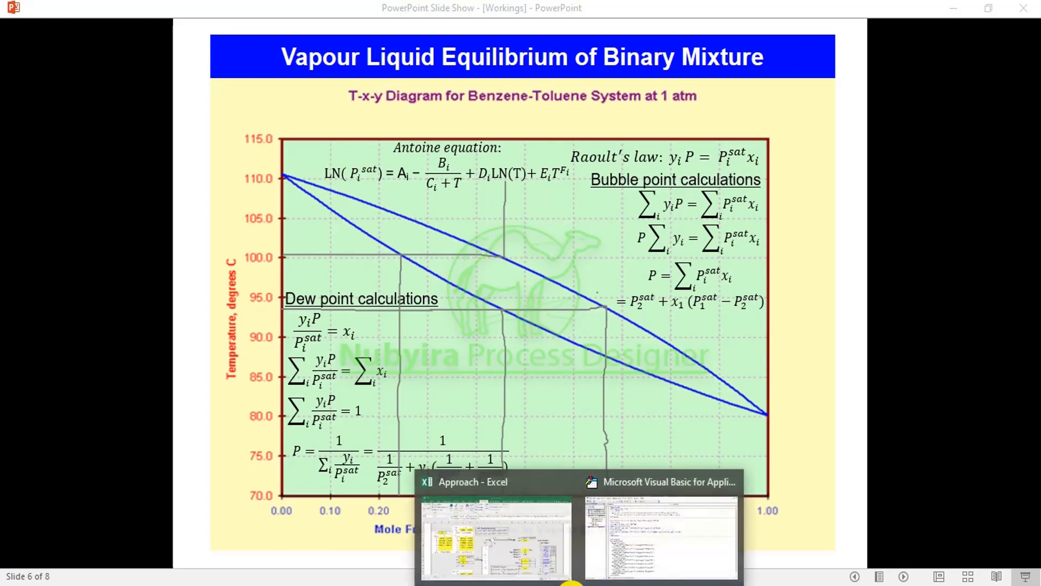
left_click(565, 557)
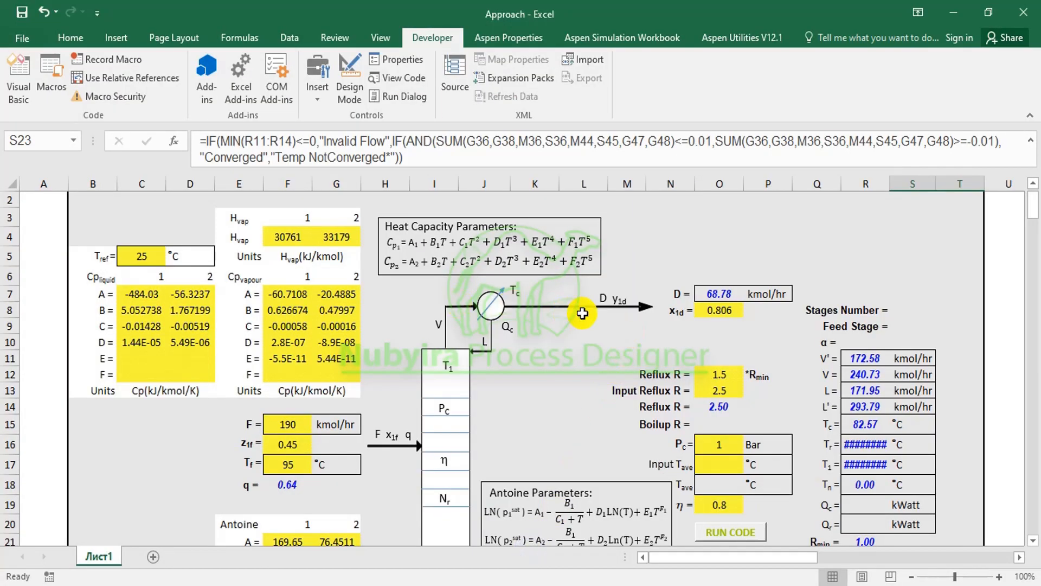
Review the condenser, reboiler, top and bottom stage blocks against the Tc, Tr, T1 and Tn temperatures and the System Status
scroll(583, 313, "down", 4)
scroll(585, 313, "up", 3)
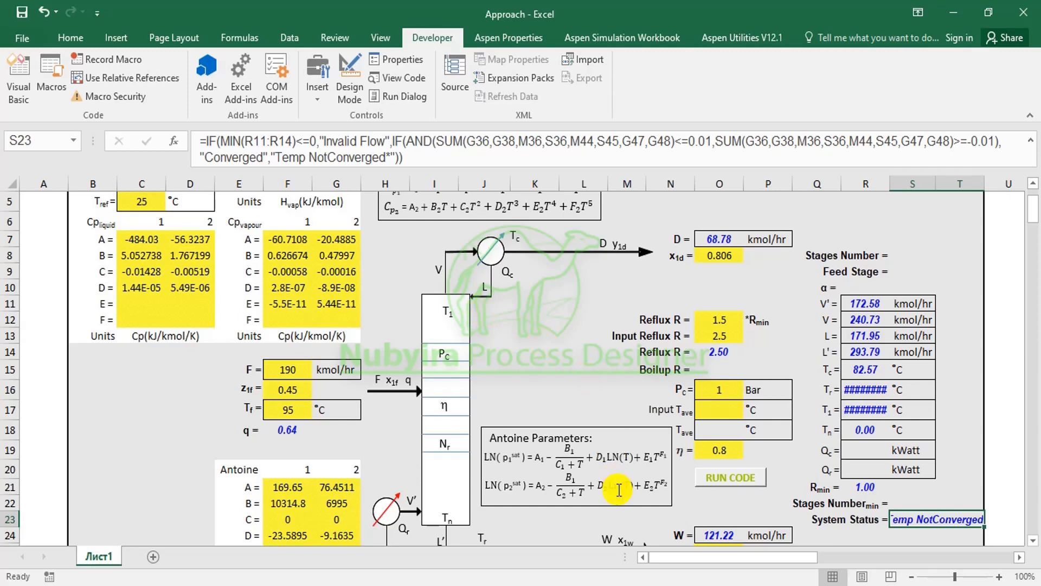
scroll(613, 434, "down", 4)
scroll(613, 433, "down", 4)
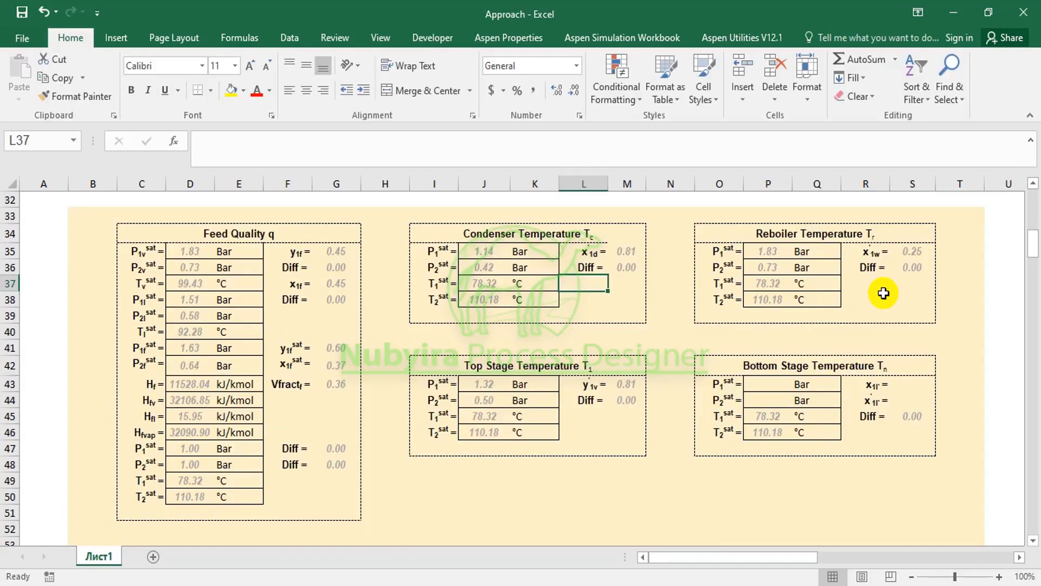
scroll(821, 335, "up", 1)
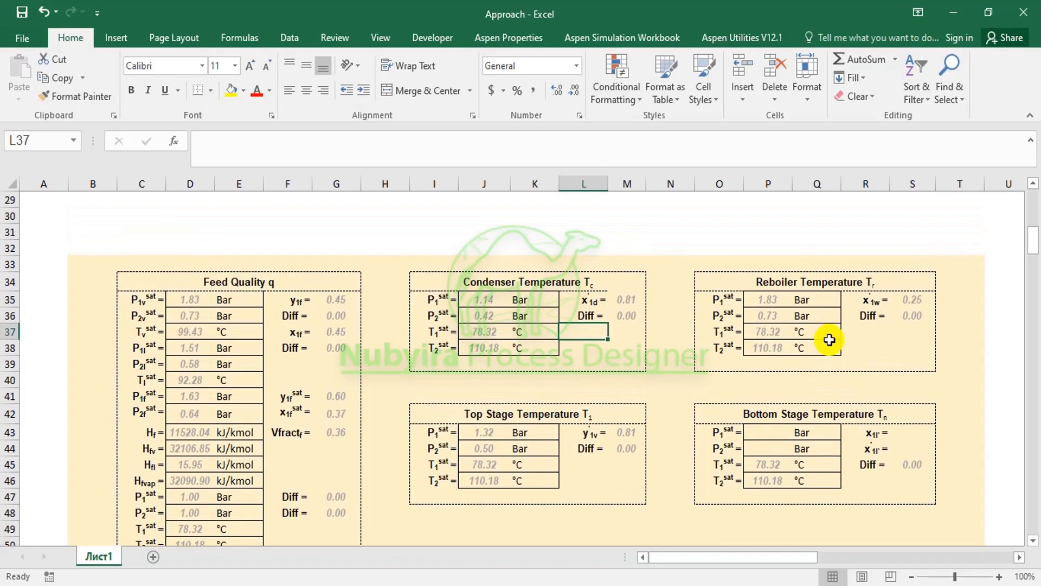
scroll(829, 340, "up", 7)
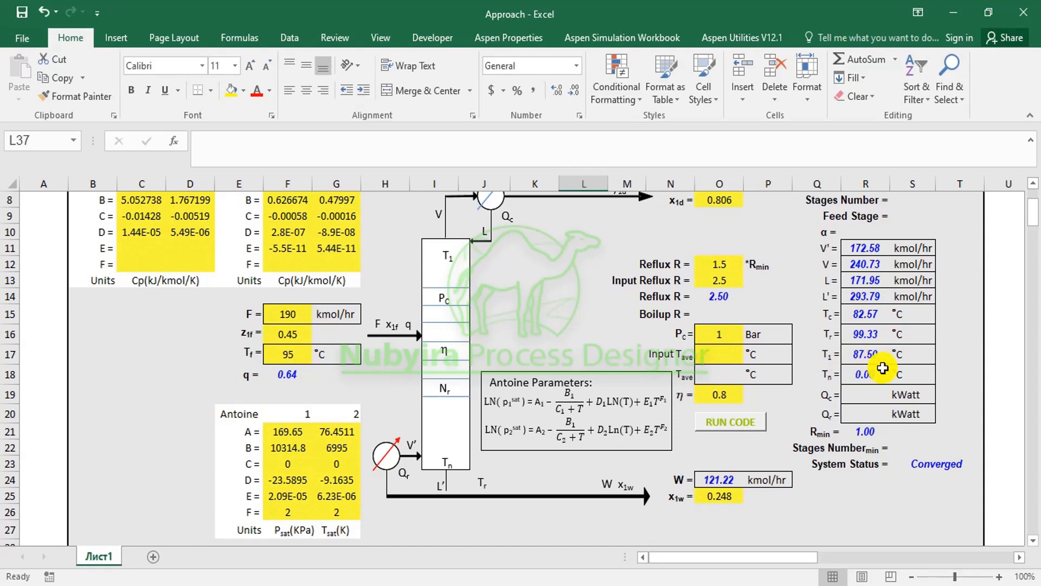
scroll(934, 364, "down", 3)
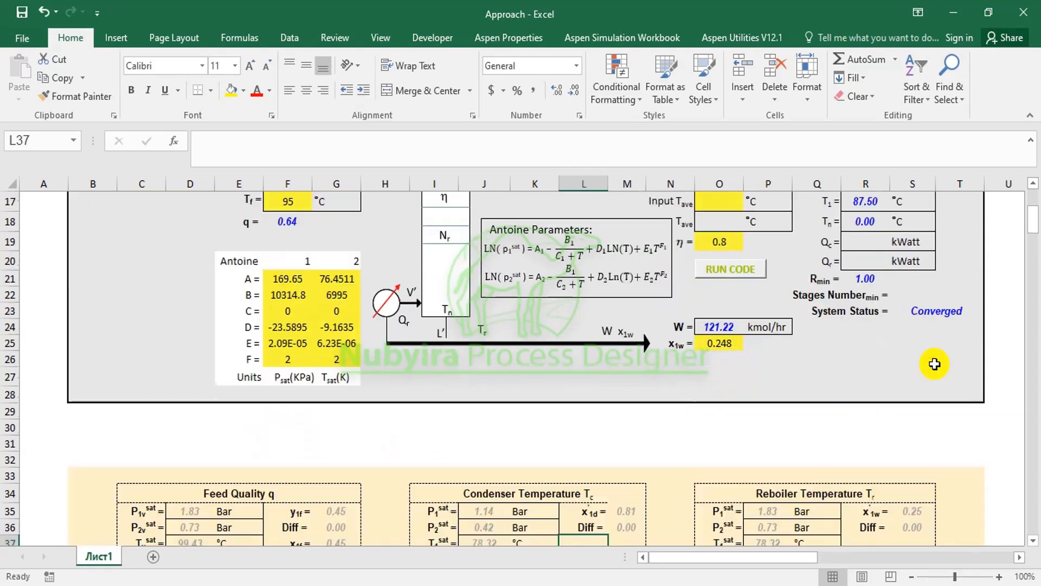
Switch to the PowerPoint slide show and advance from the equilibrium diagram to the Last Stage Composition and Temperature slide
scroll(867, 361, "down", 5)
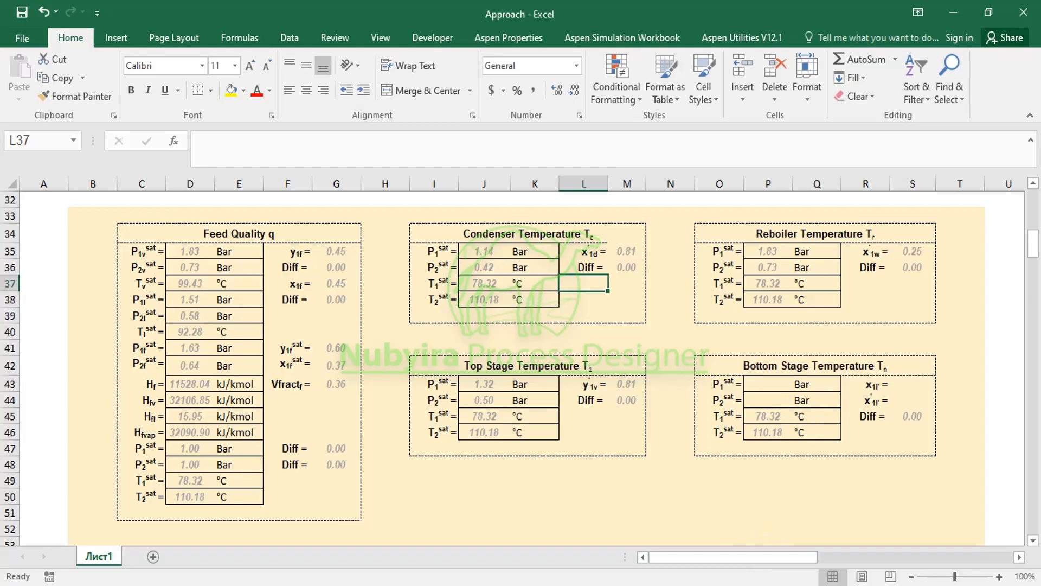
key("alt+Tab")
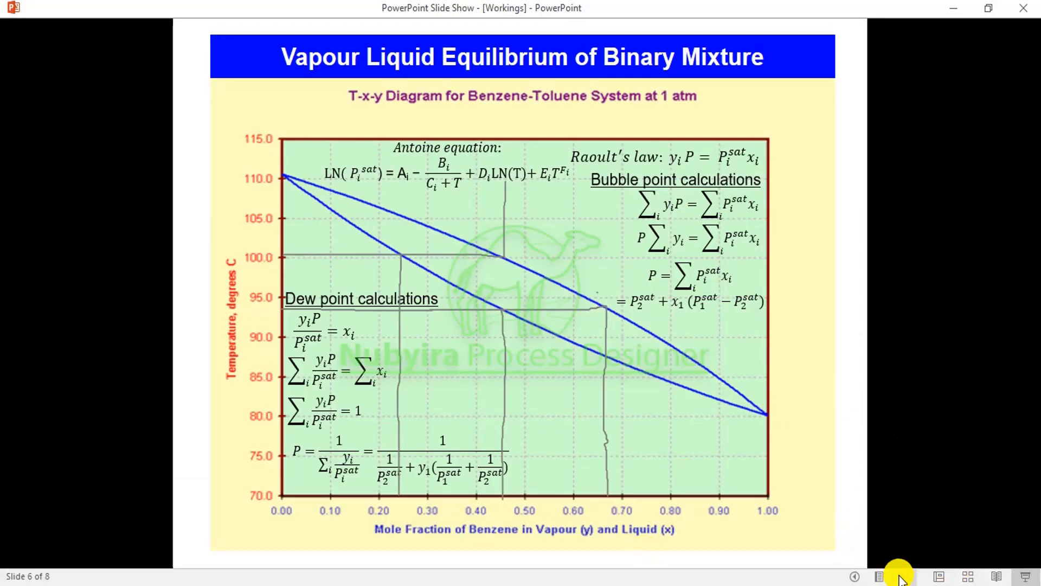
left_click(903, 577)
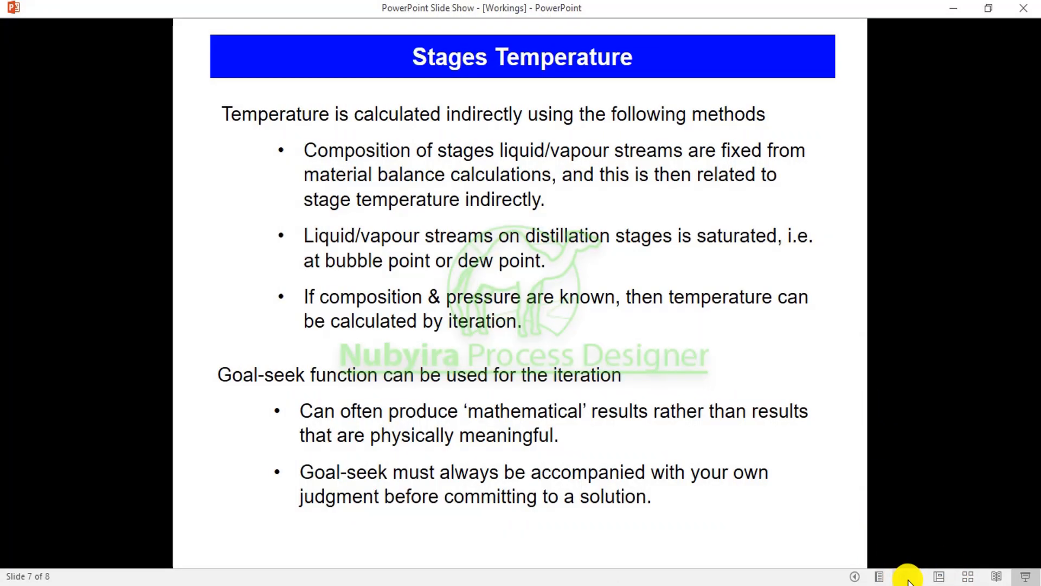
left_click(906, 578)
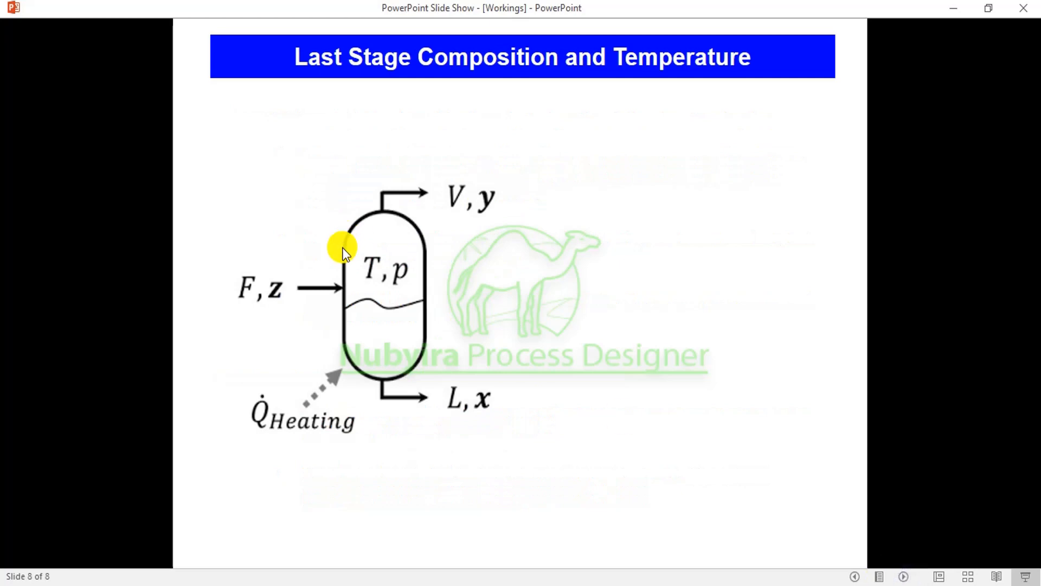
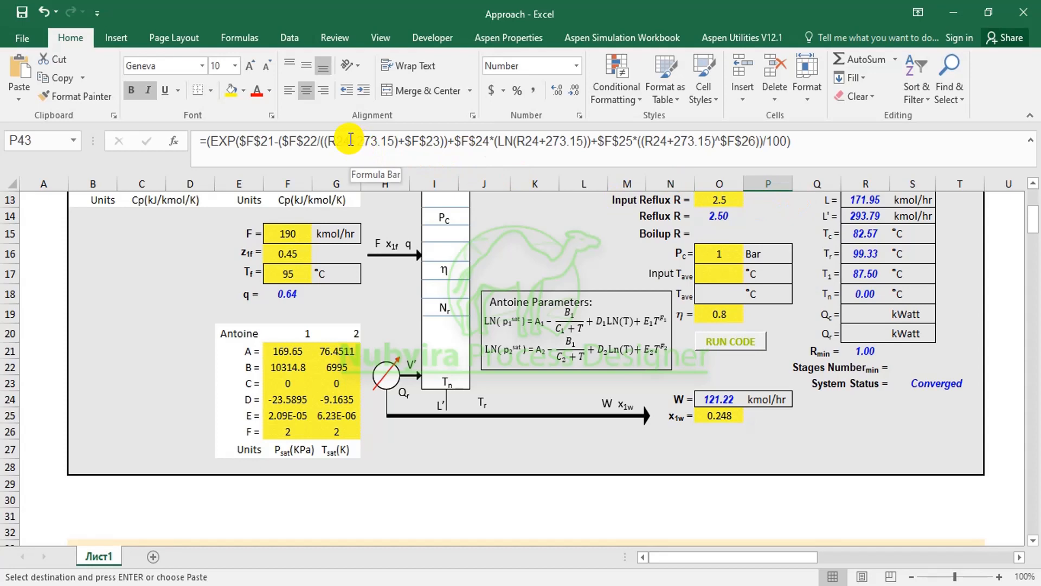
Replace the R24 references in the bottom stage P1sat formula (P43) with the Tn cell R18
left_click(862, 298)
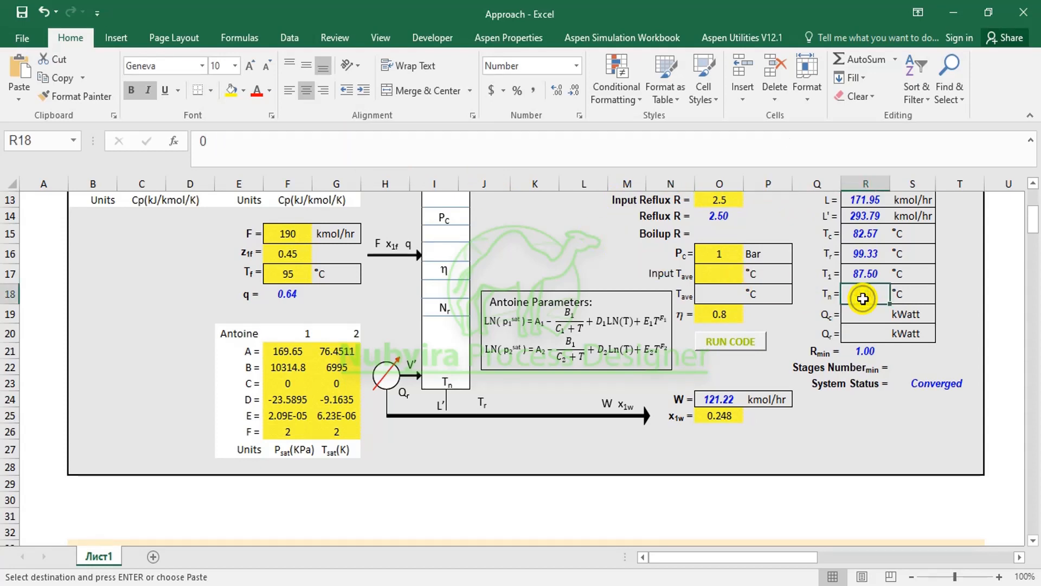
scroll(812, 427, "down", 4)
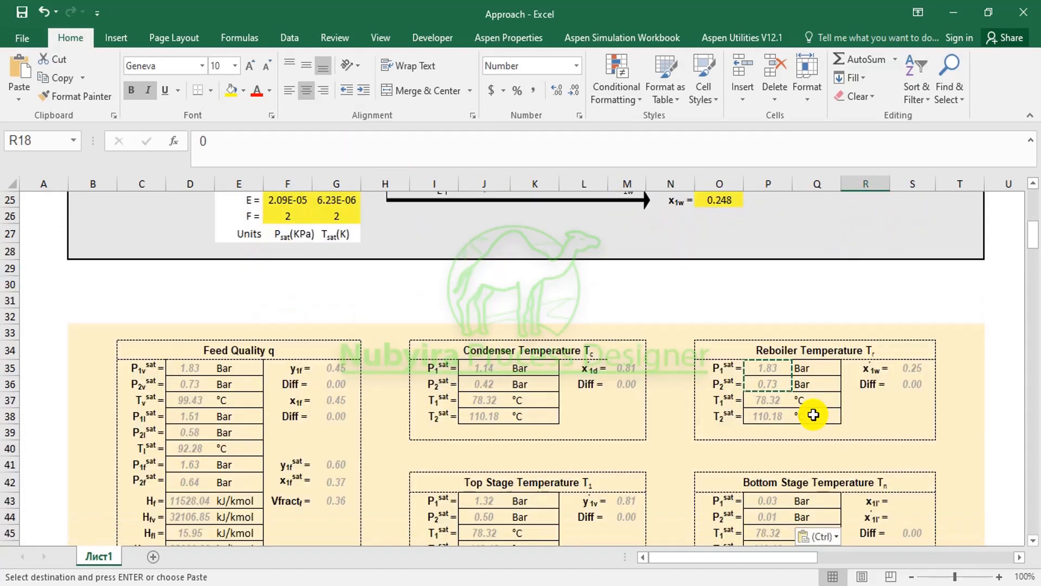
left_click(776, 500)
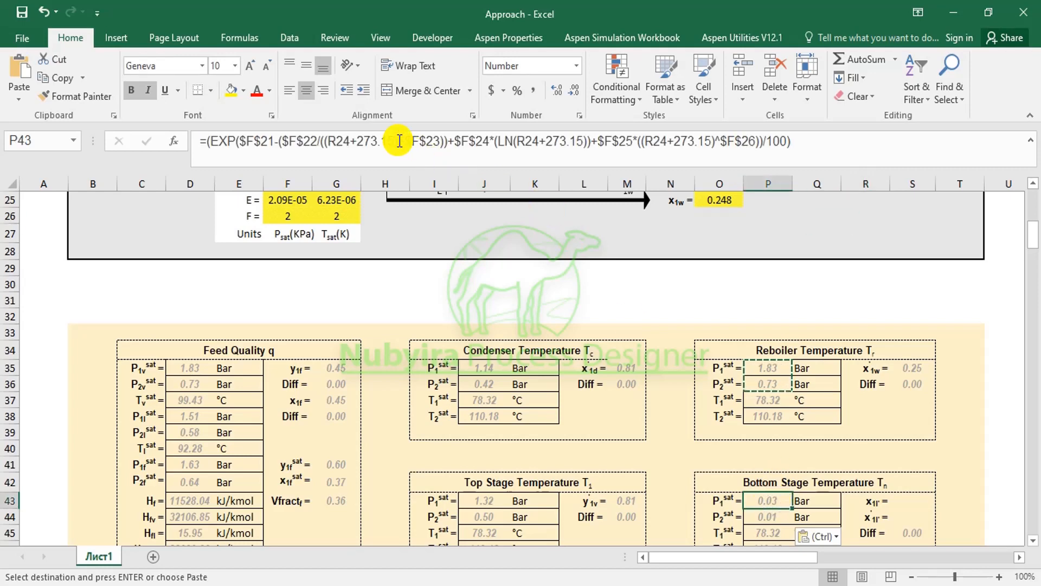
left_click_drag(1032, 238, 1032, 202)
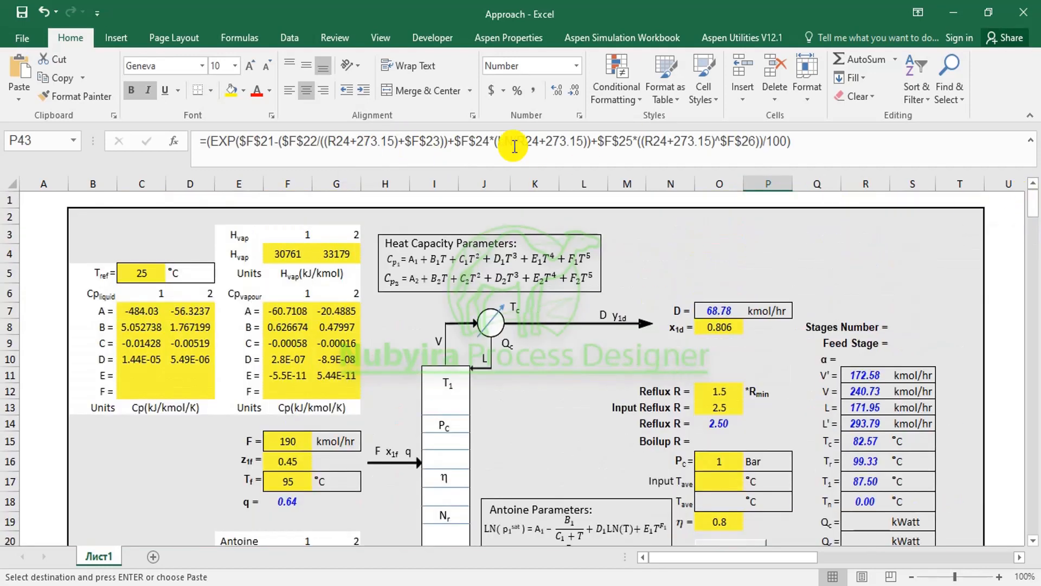
double_click(342, 140)
left_click_drag(1032, 234, 1030, 217)
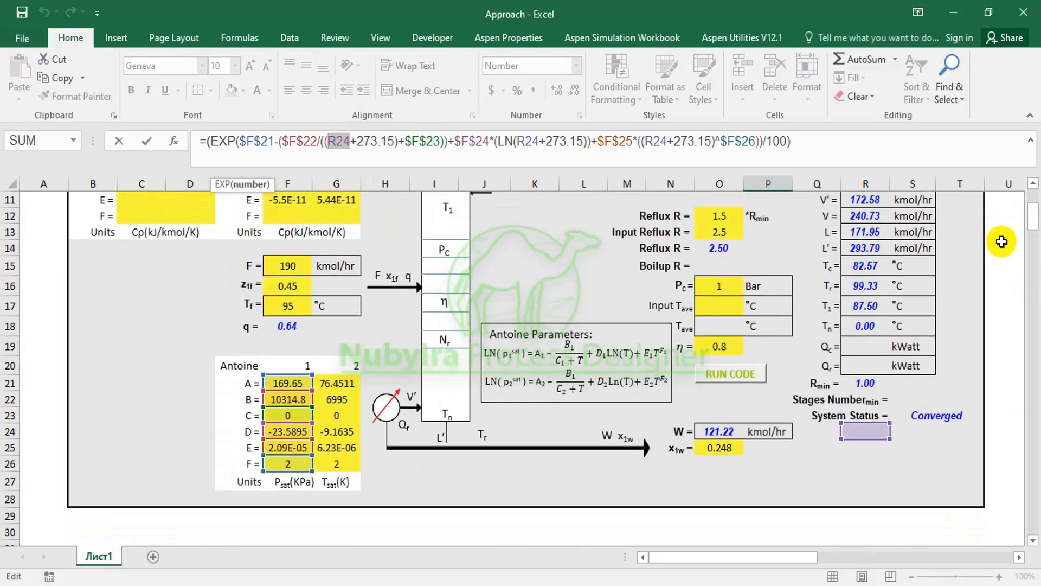
left_click(867, 325)
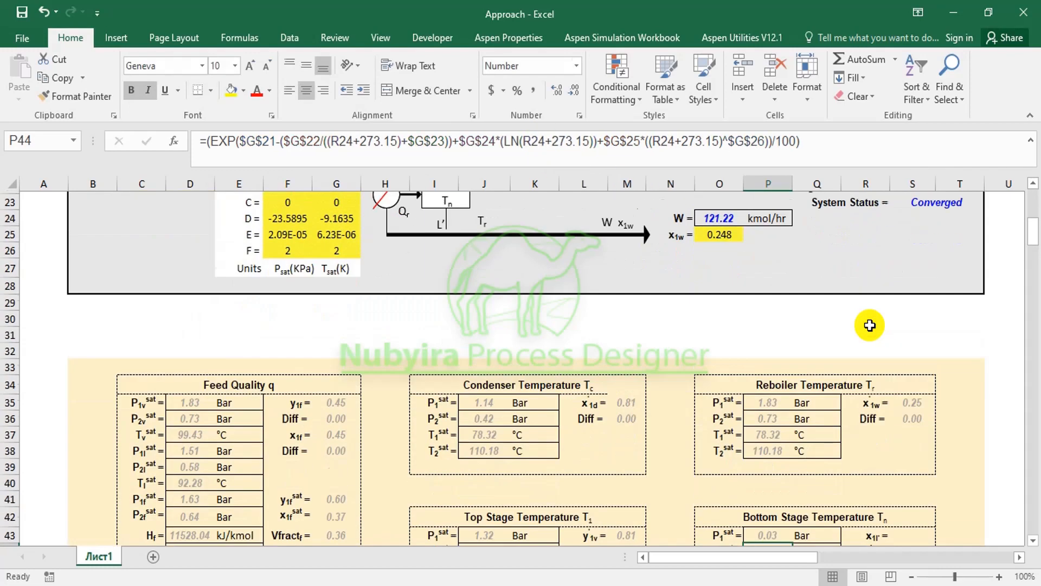
Change the R24 references in the bottom stage P2sat formula (P44) to R18
scroll(867, 326, "down", 1)
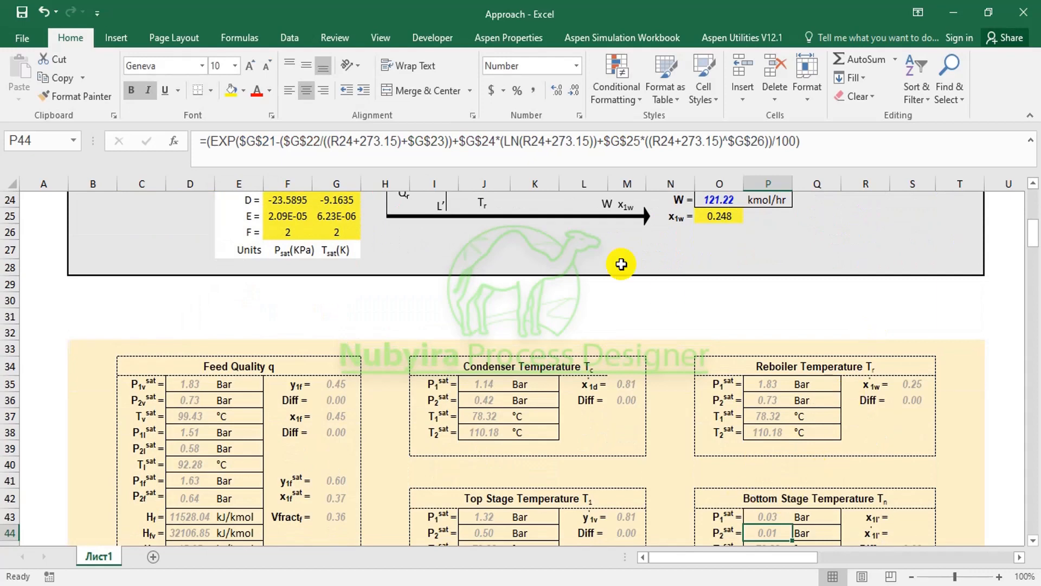
left_click(350, 140)
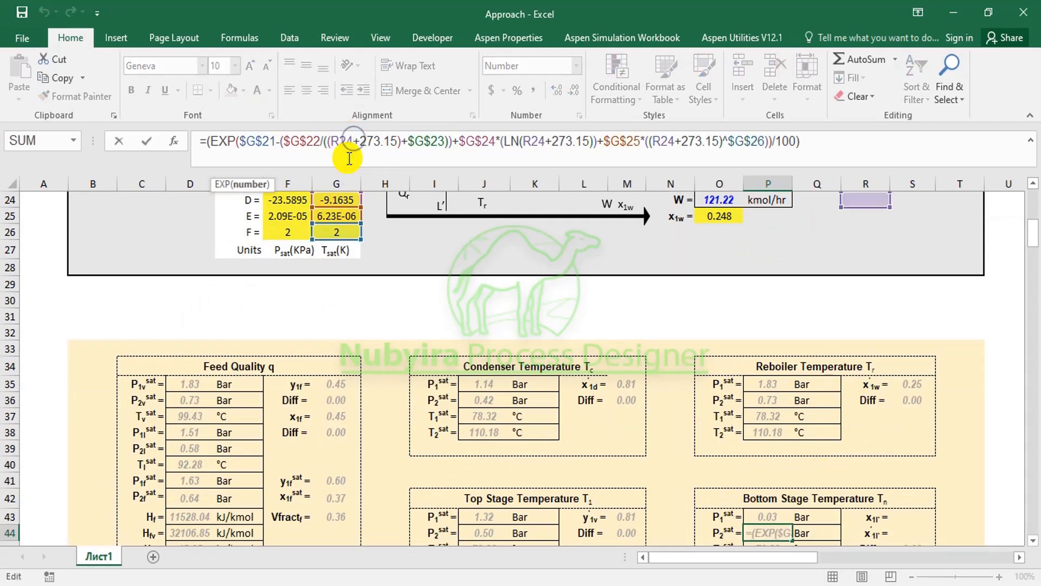
key("BackSpace")
key("BackSpace")
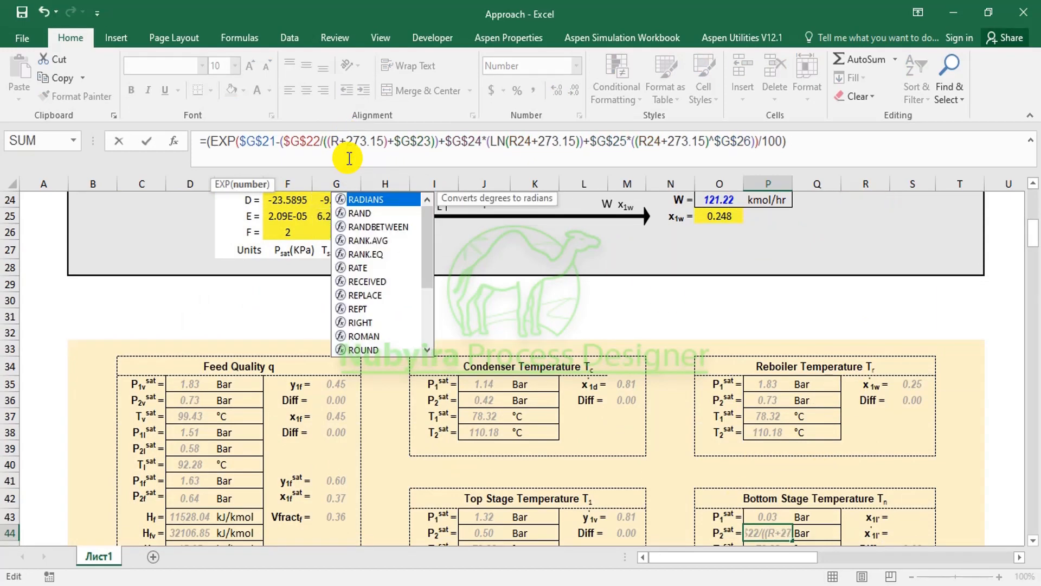
type("18")
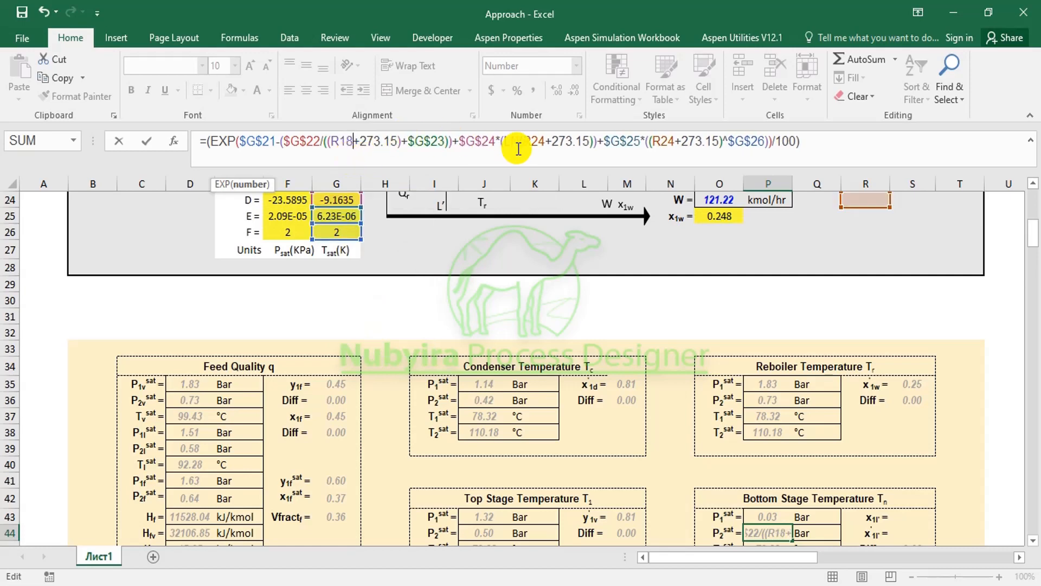
key("Return")
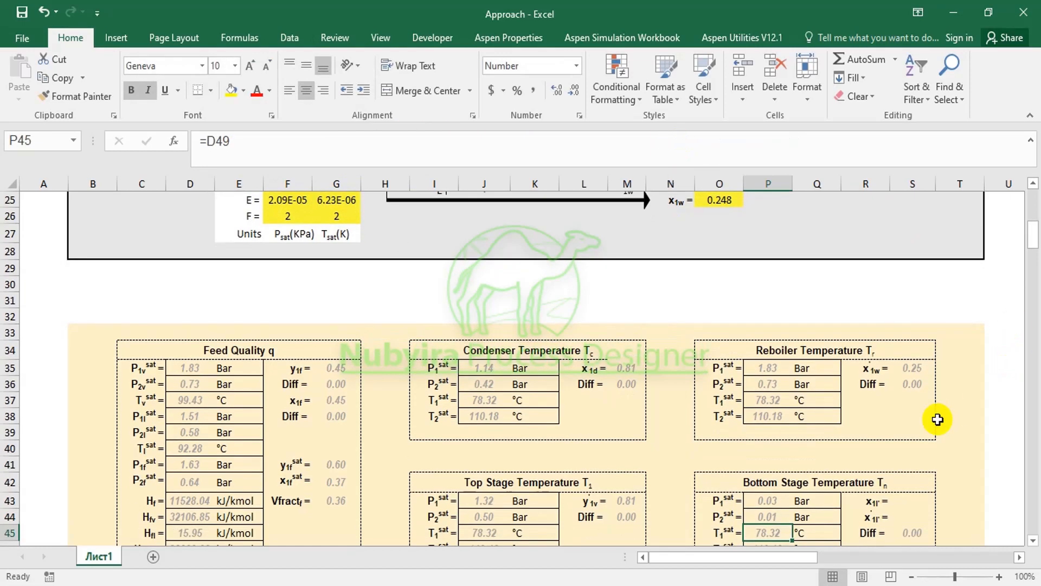
Check the bottom stage P1sat and P2sat formulas against the Tn cell in the results block
scroll(835, 446, "down", 2)
left_click(770, 417)
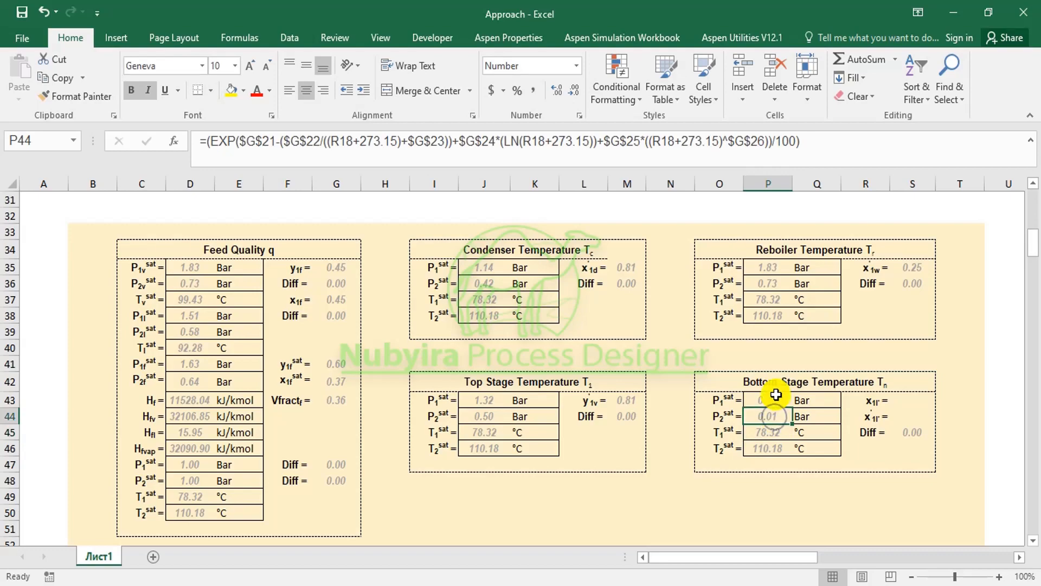
left_click(775, 394)
scroll(784, 428, "up", 2)
scroll(784, 428, "down", 2)
scroll(785, 427, "up", 3)
scroll(825, 344, "up", 3)
scroll(818, 412, "down", 6)
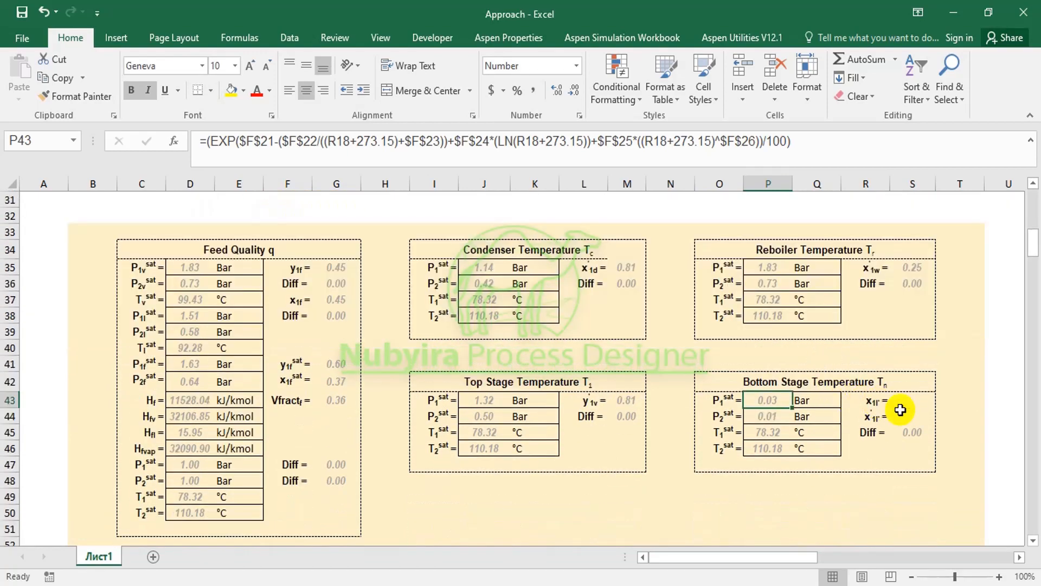
Copy the x1l' formula =(((P43*O25*R11)/O16)+(O25*O24))/R14 from the Workings notes in Notepad into bottom stage cell S43 in Excel
left_click(901, 400)
left_click(539, 583)
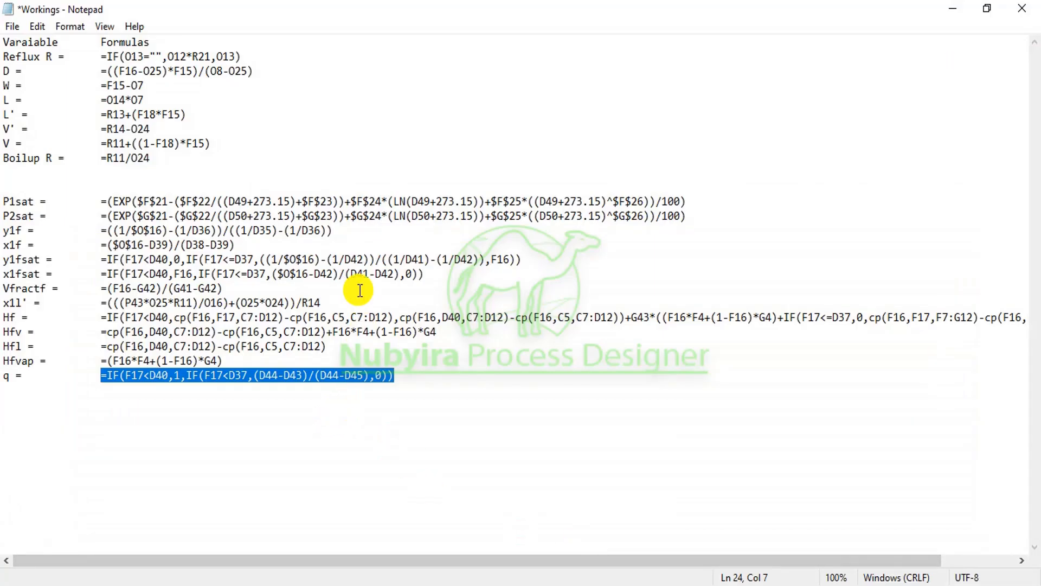
left_click(340, 309)
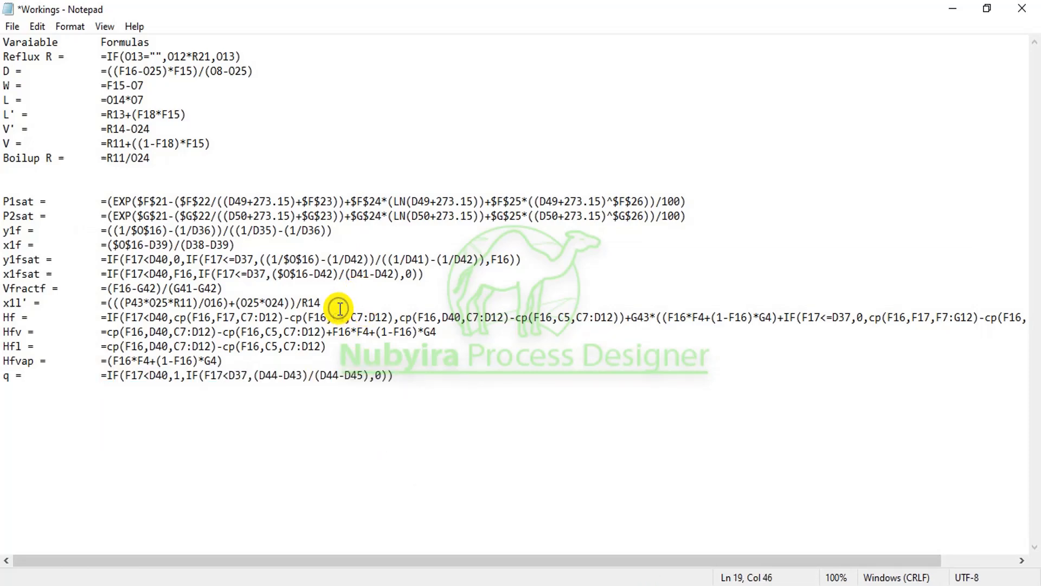
left_click_drag(340, 308, 116, 297)
right_click(155, 298)
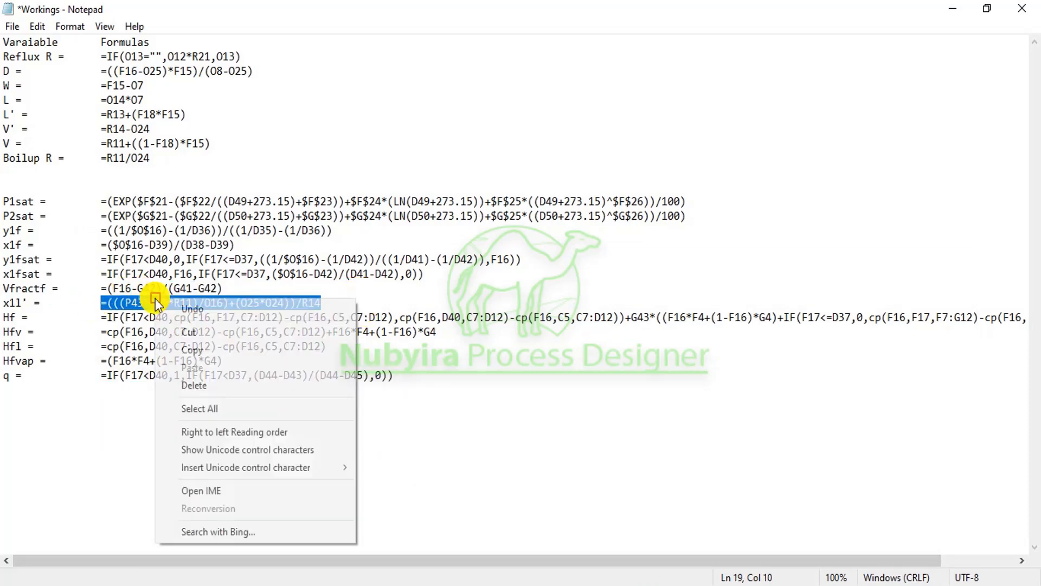
left_click(207, 359)
left_click(579, 585)
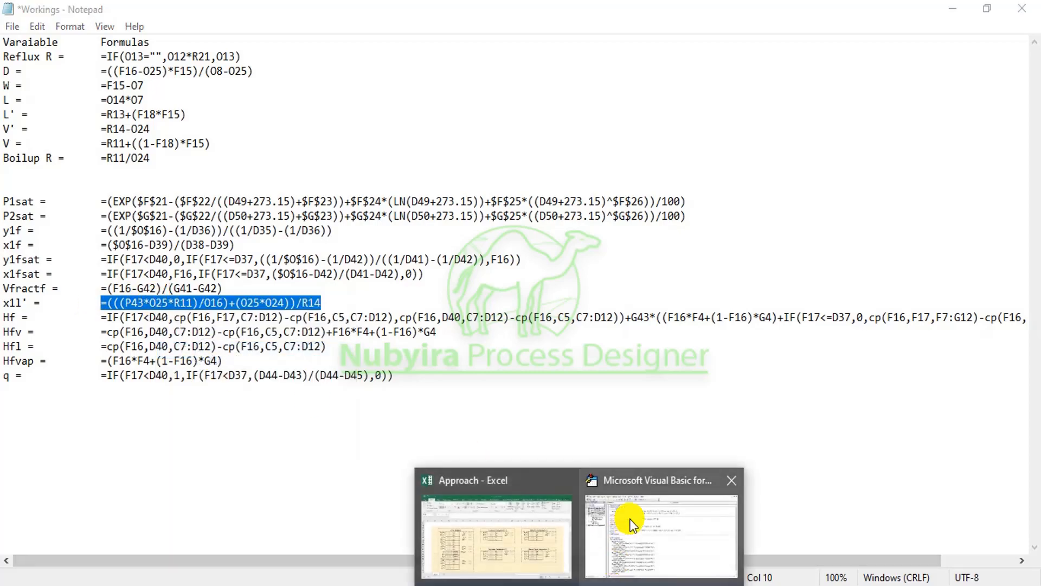
left_click(548, 538)
right_click(904, 400)
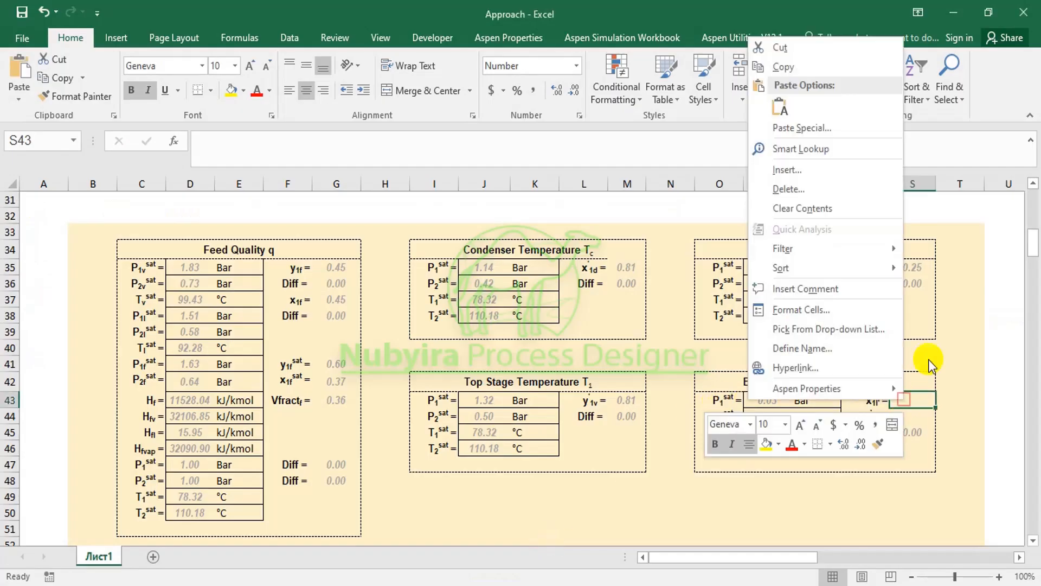
left_click(783, 108)
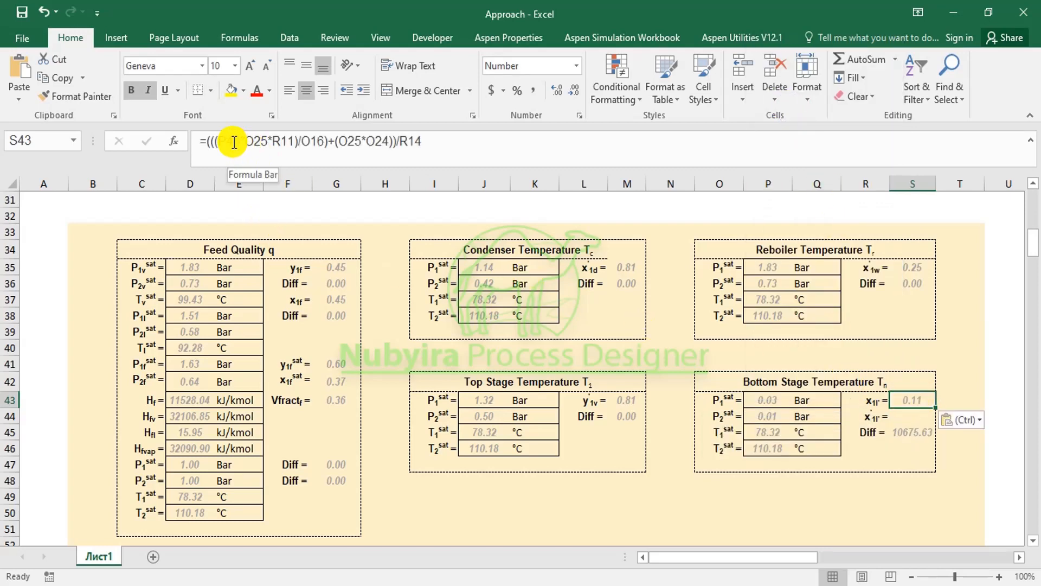
Trace the x1l' formula's cell references and compare them with the Last Stage Composition and Temperature slide in PowerPoint, returning to Excel
left_click(444, 144)
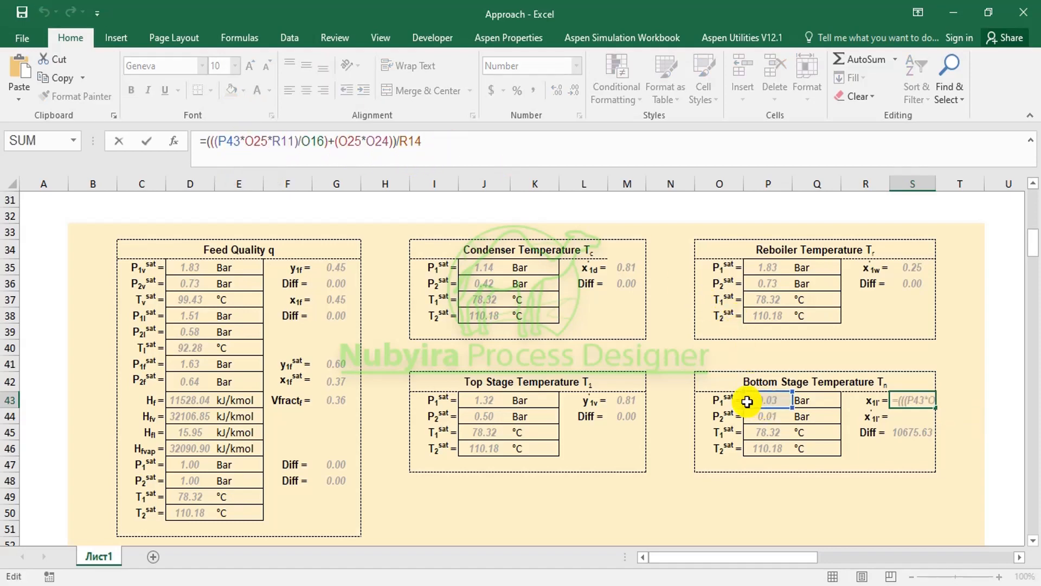
key("alt+Tab")
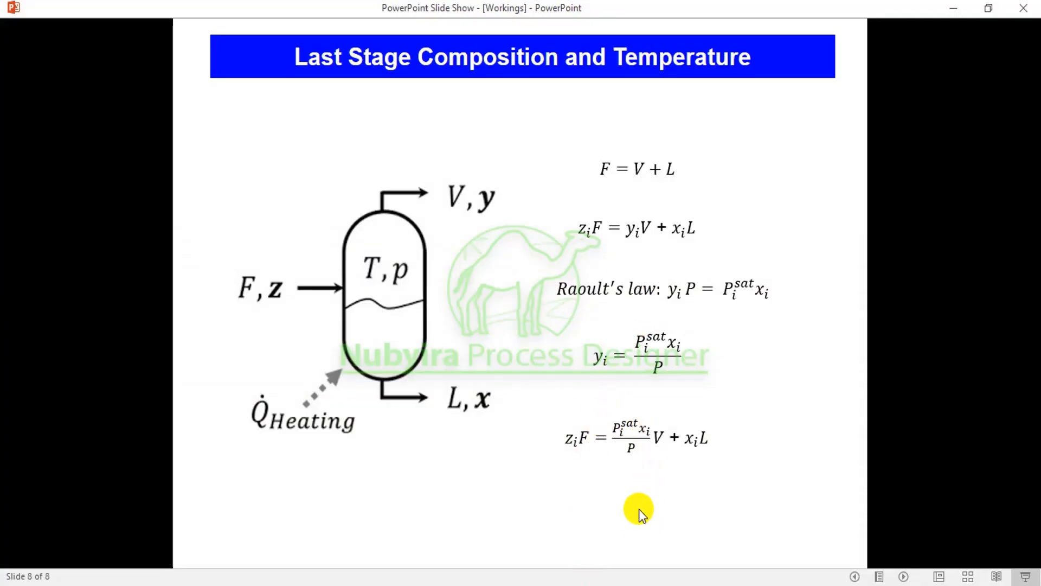
mouse_move(590, 580)
left_click(553, 548)
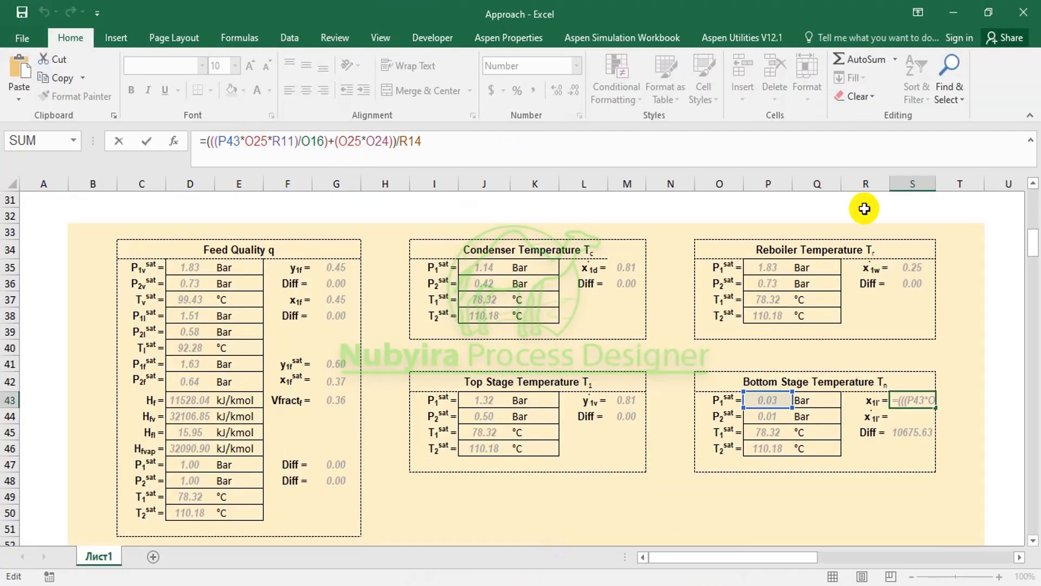
left_click_drag(1033, 239, 1033, 222)
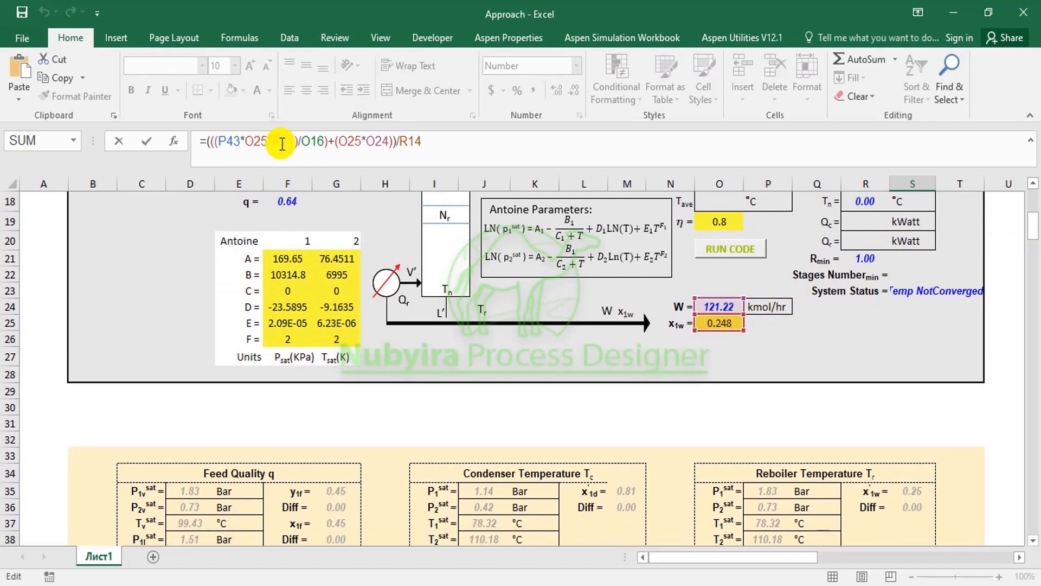
left_click(620, 584)
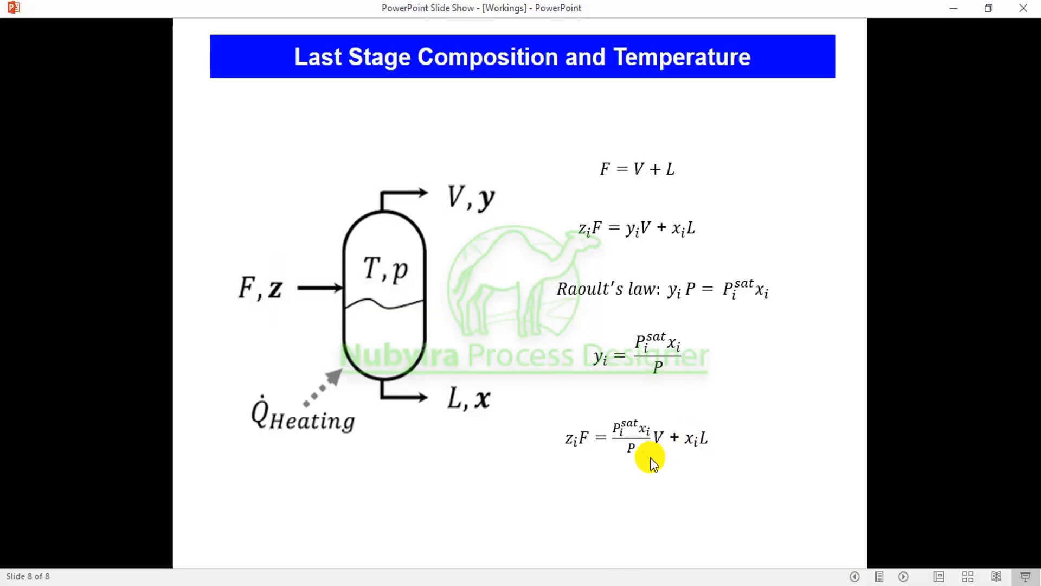
left_click(580, 585)
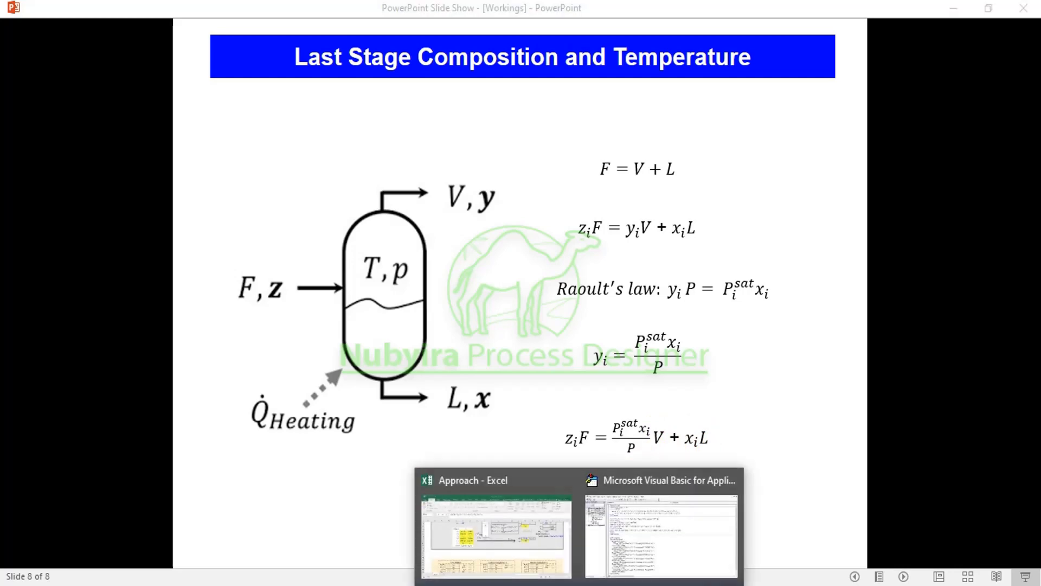
left_click(503, 552)
left_click(883, 412)
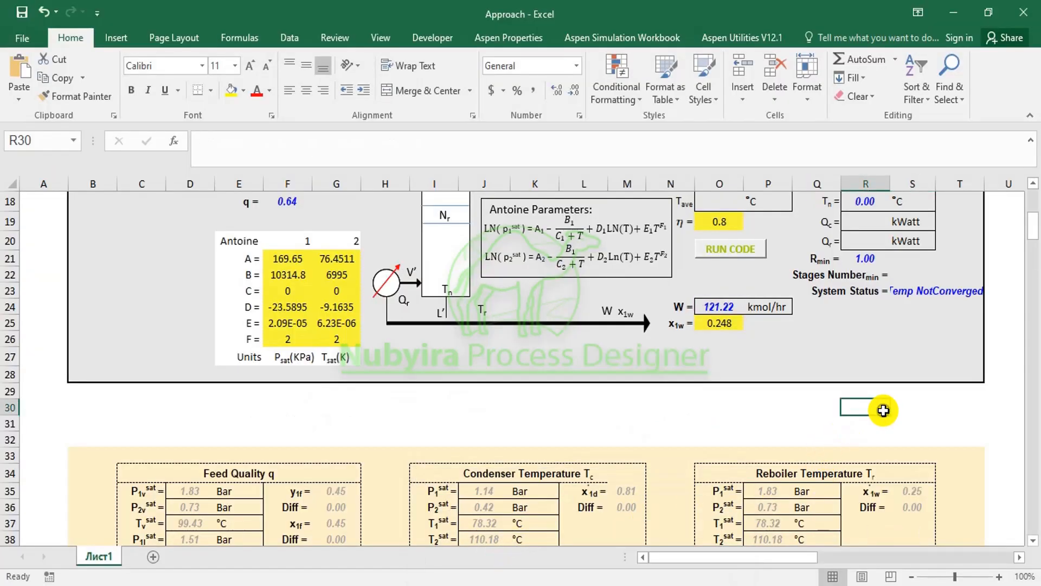
Copy the reboiler x1w formula from S35 into the second x1l' cell of the bottom stage block, S44
scroll(883, 409, "down", 5)
left_click(908, 386)
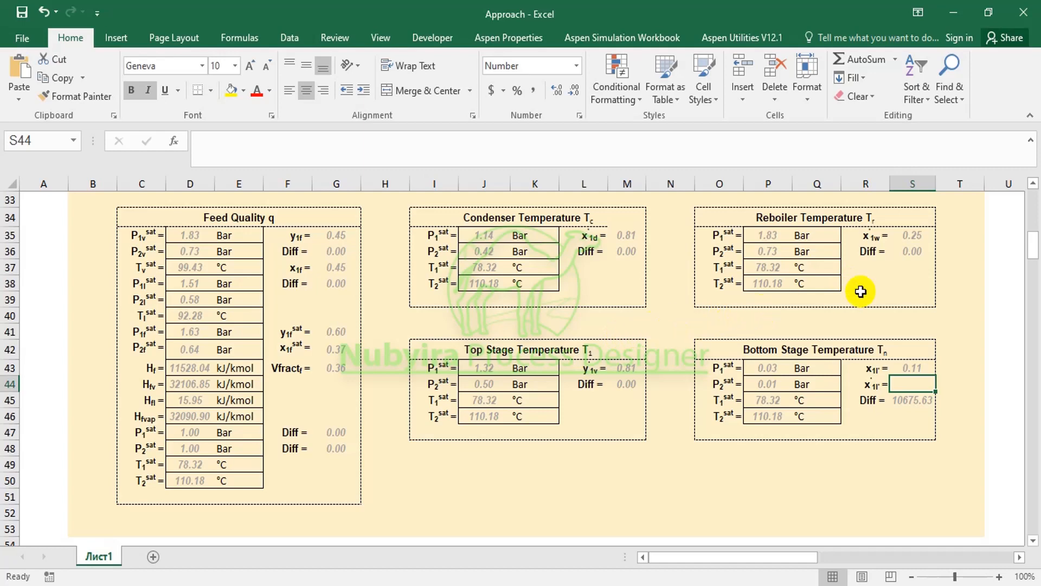
left_click(915, 234)
right_click(916, 234)
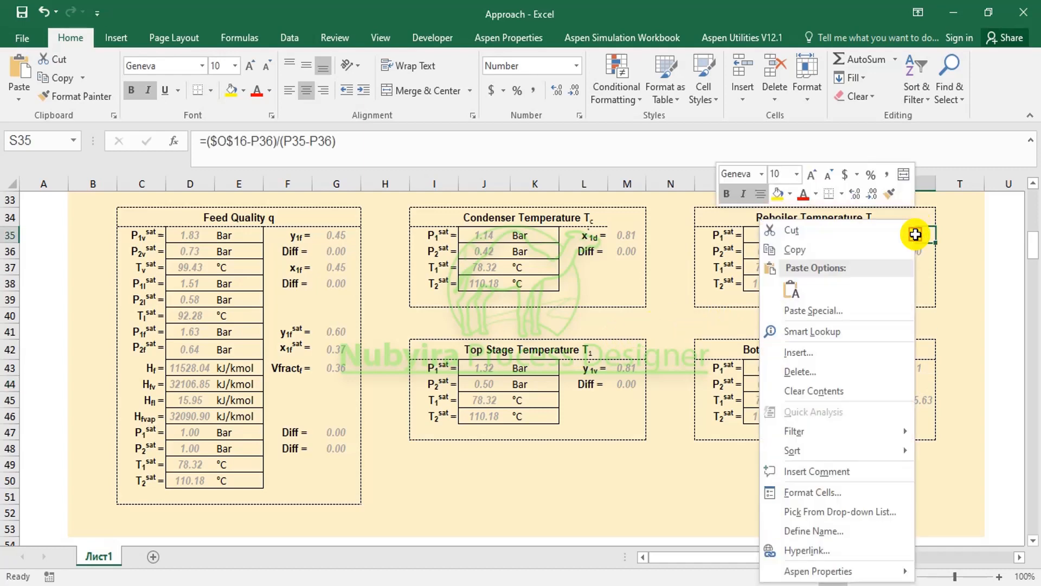
left_click(851, 250)
left_click(912, 382)
right_click(913, 382)
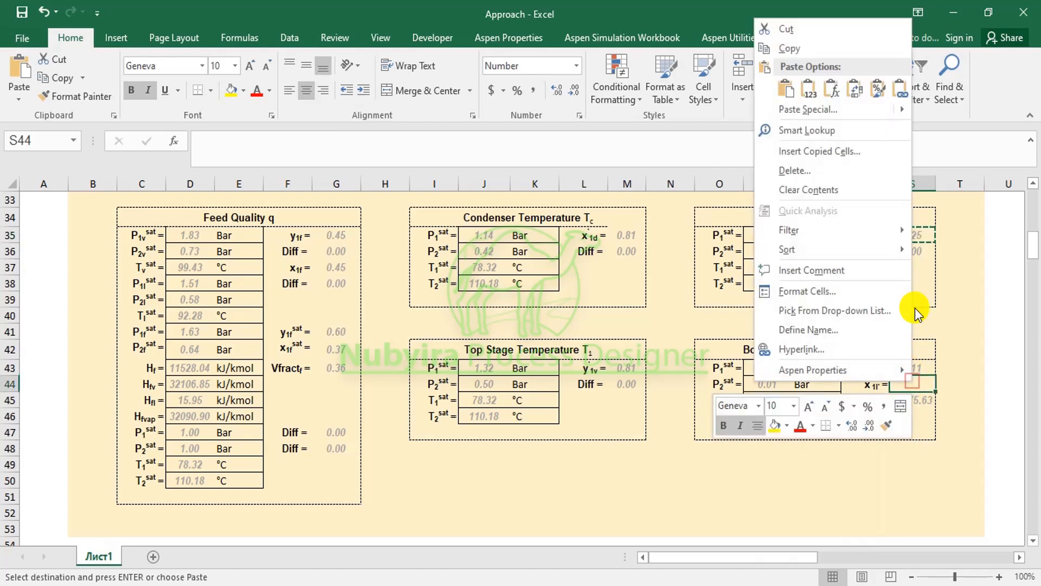
left_click(786, 98)
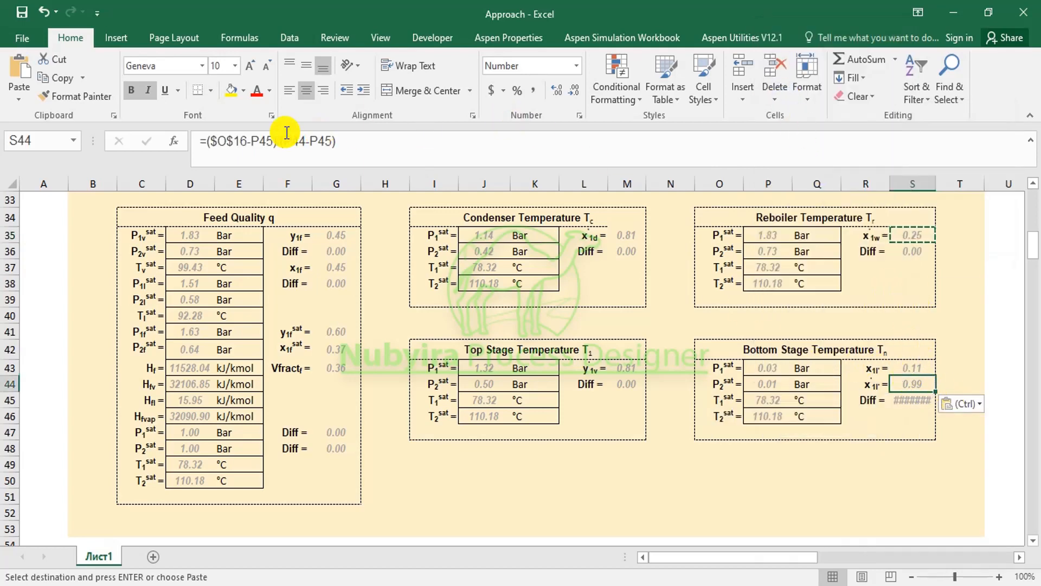
Correct the second x1l' formula in bottom stage cell S44 to =($O$16-P44)/(P43-P44)
left_click(364, 140)
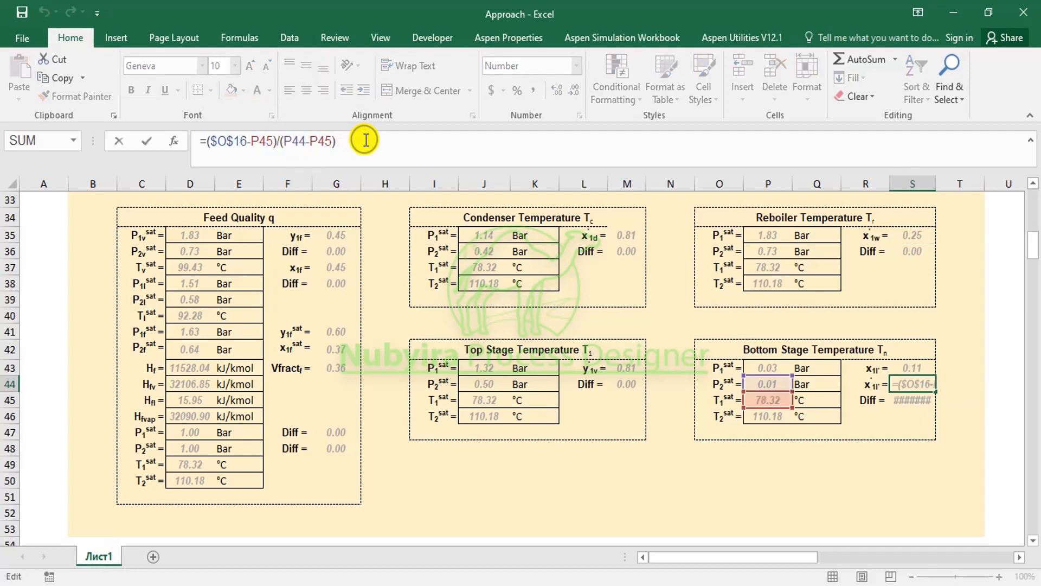
left_click(274, 141)
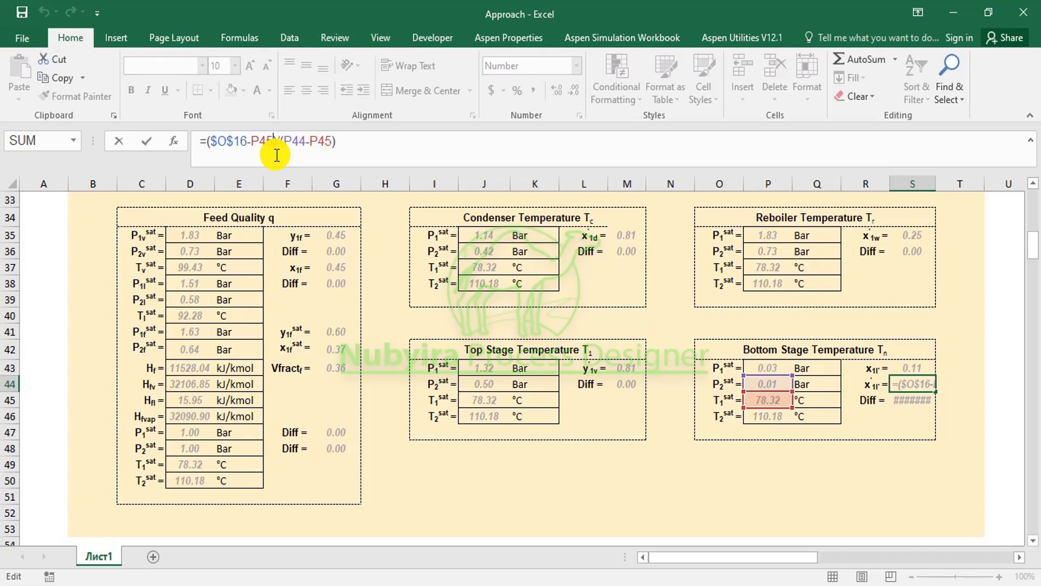
key("BackSpace")
type("4")
left_click(311, 144)
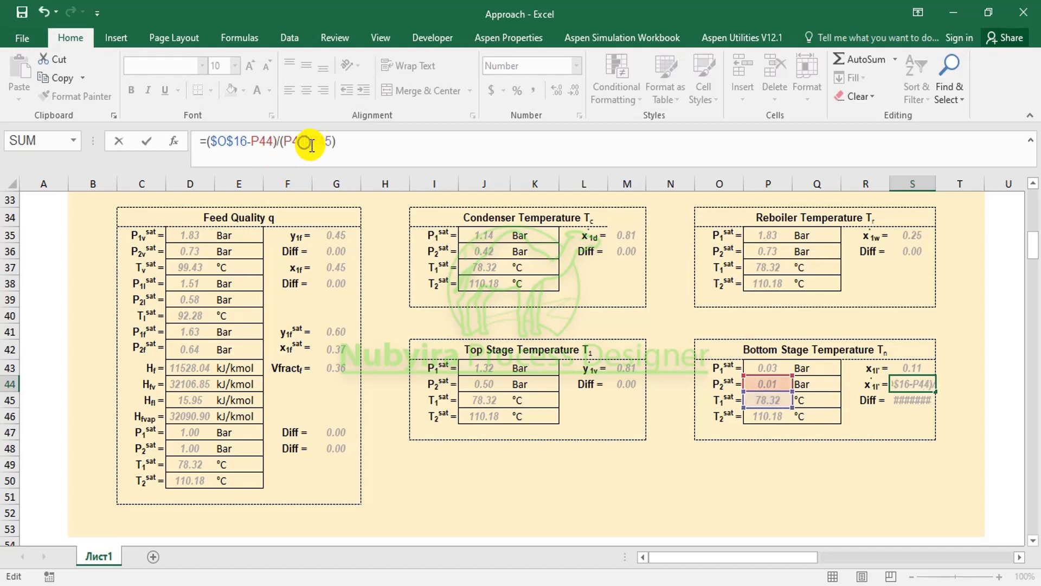
key("BackSpace")
type("3")
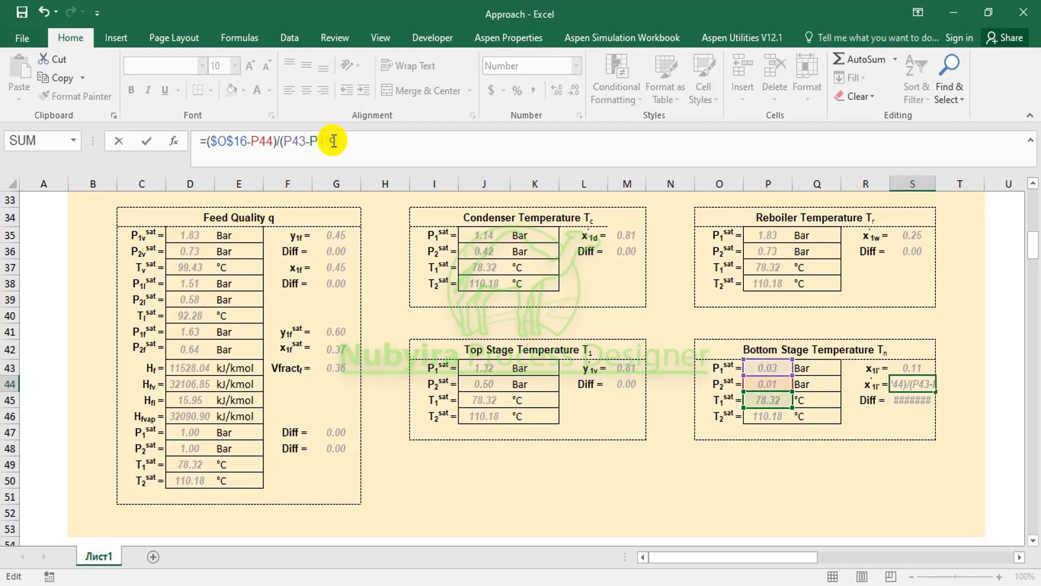
key("BackSpace")
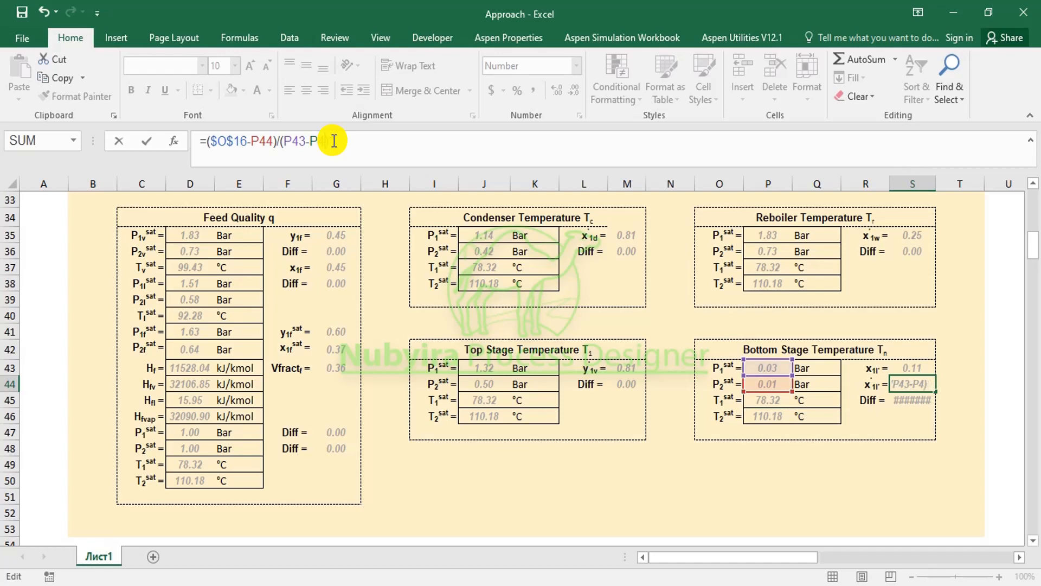
type("4")
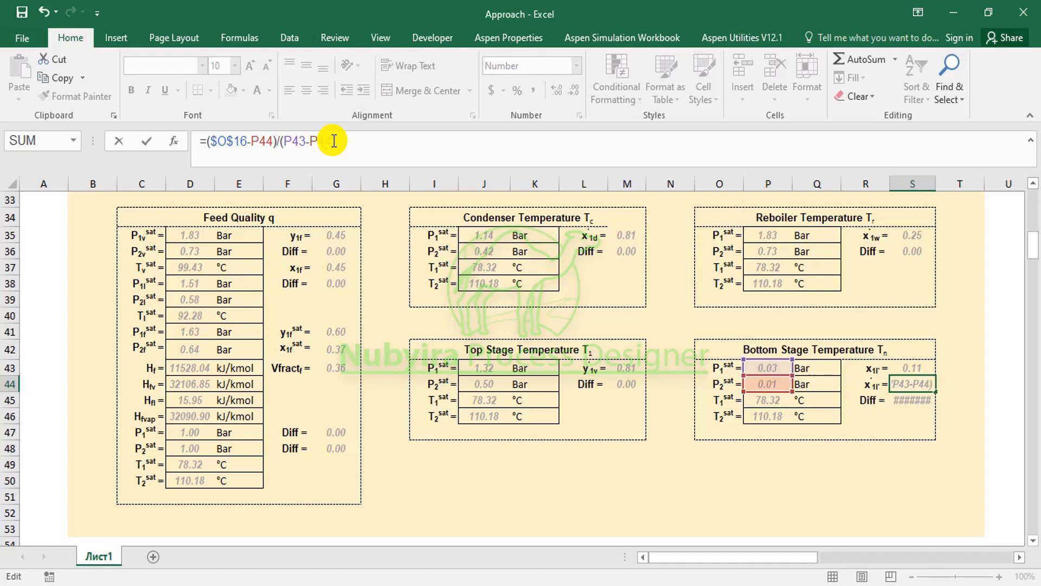
key("Return")
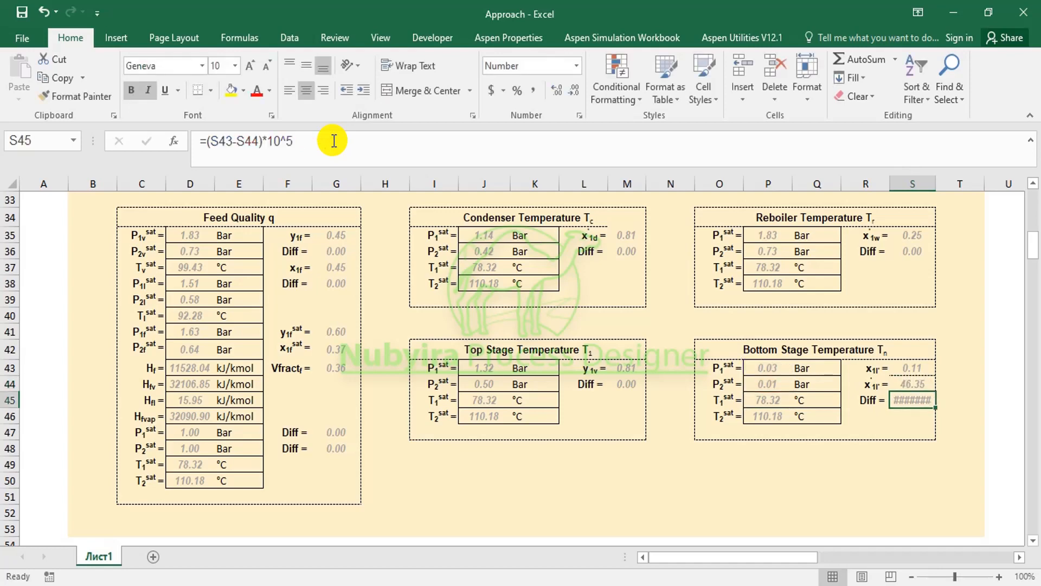
Check the bottom stage Diff formula in S45 against the second x1l' formula in S44
left_click(894, 415)
left_click(912, 382)
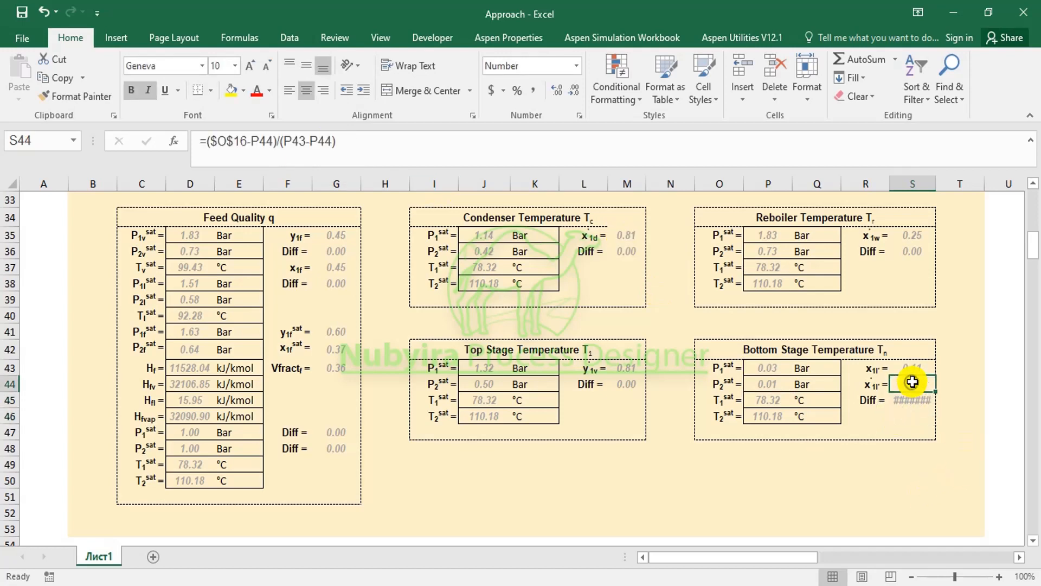
left_click(910, 402)
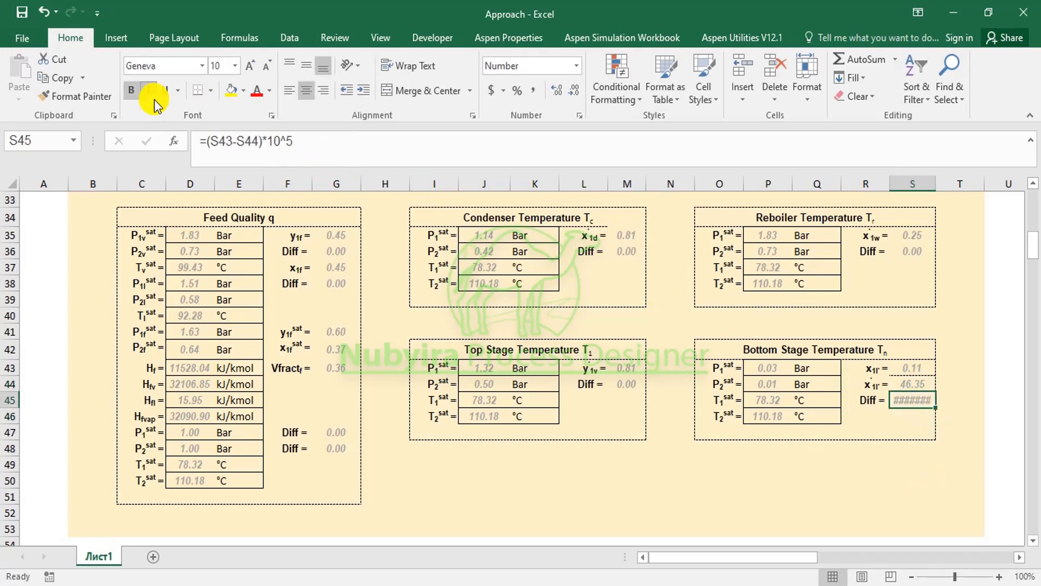
left_click(76, 96)
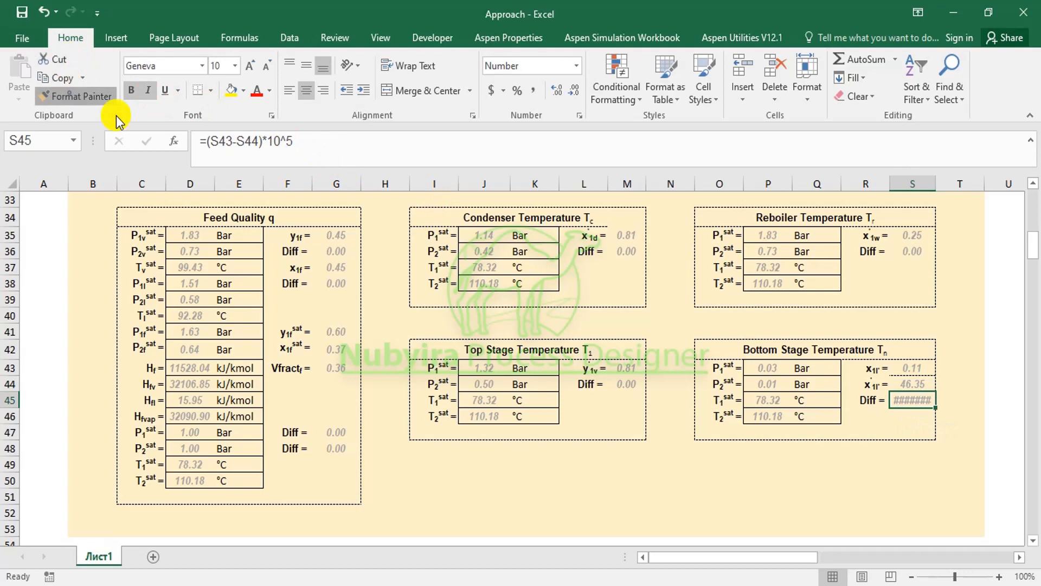
left_click(906, 377)
left_click(901, 406)
left_click(912, 378)
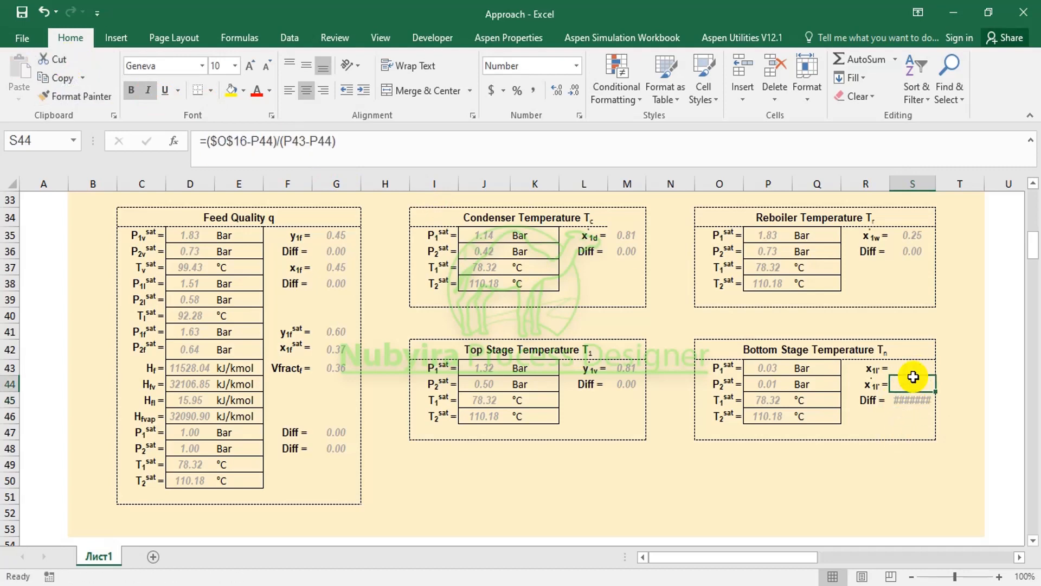
Compare the two x1l' formulas in S43 and S44 and trace the cell references of the one in S43
left_click(916, 360)
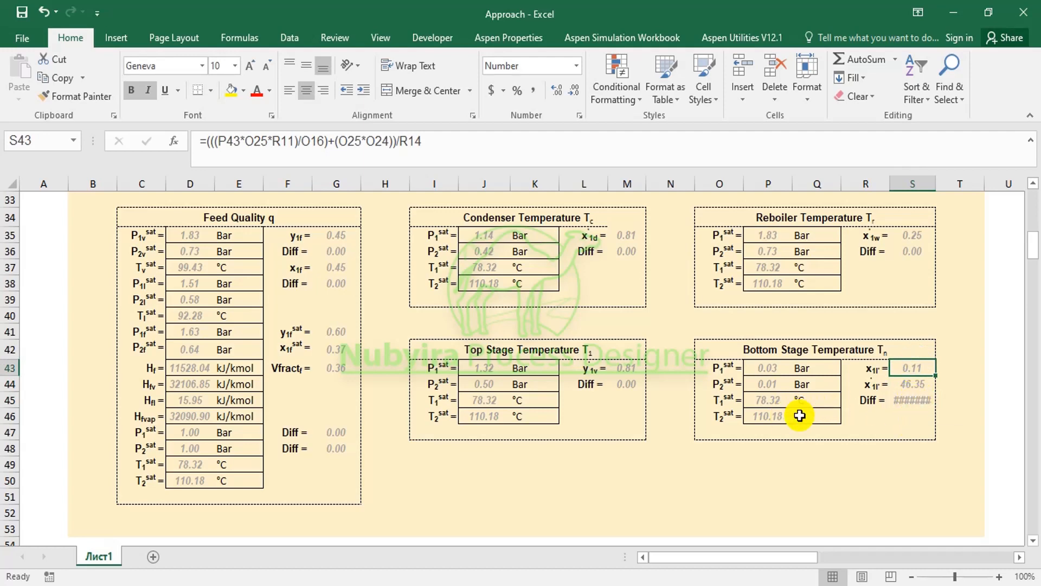
left_click(915, 387)
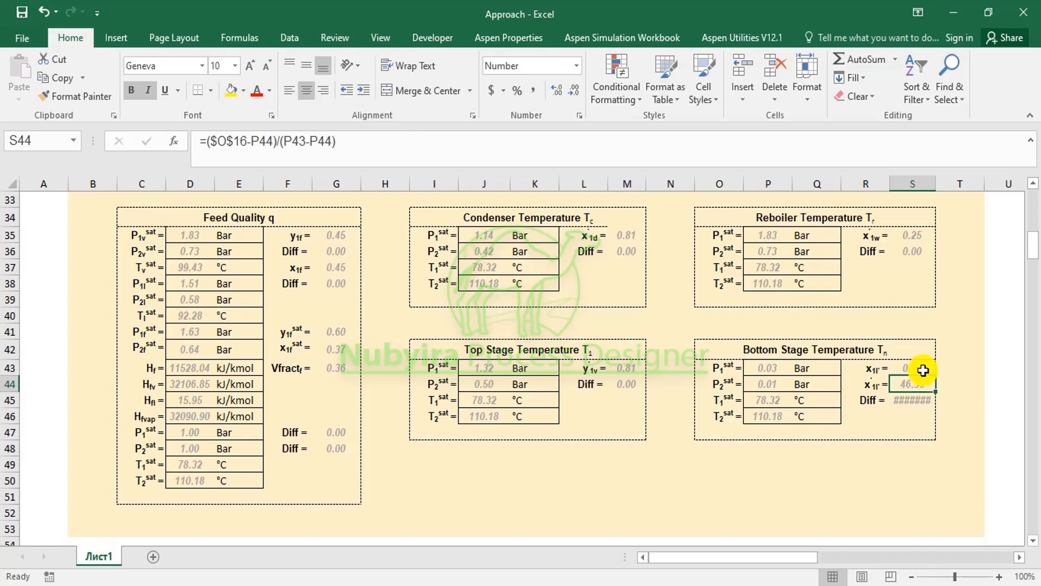
left_click(918, 369)
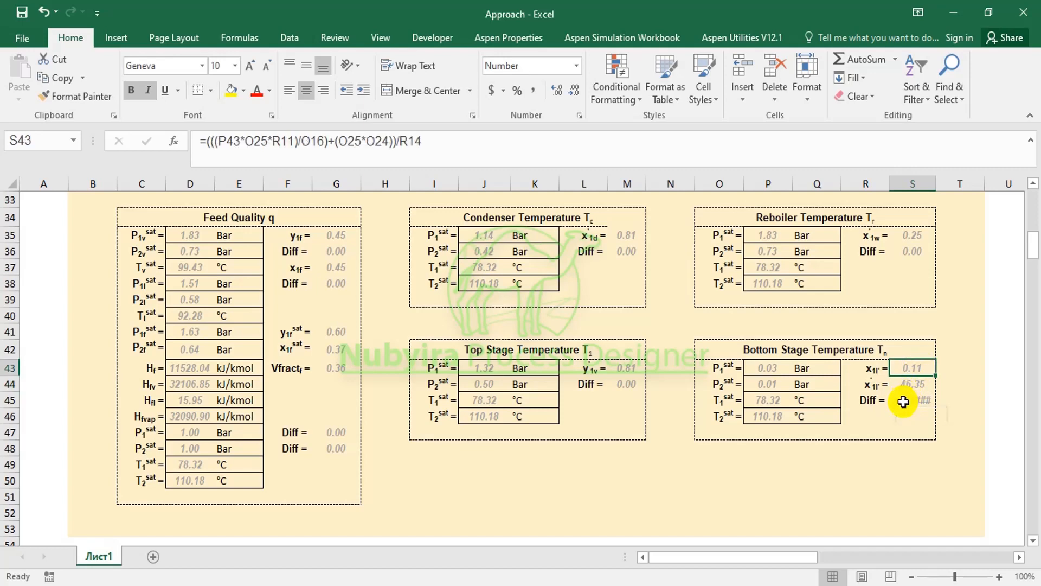
scroll(903, 401, "up", 1)
left_click(918, 433)
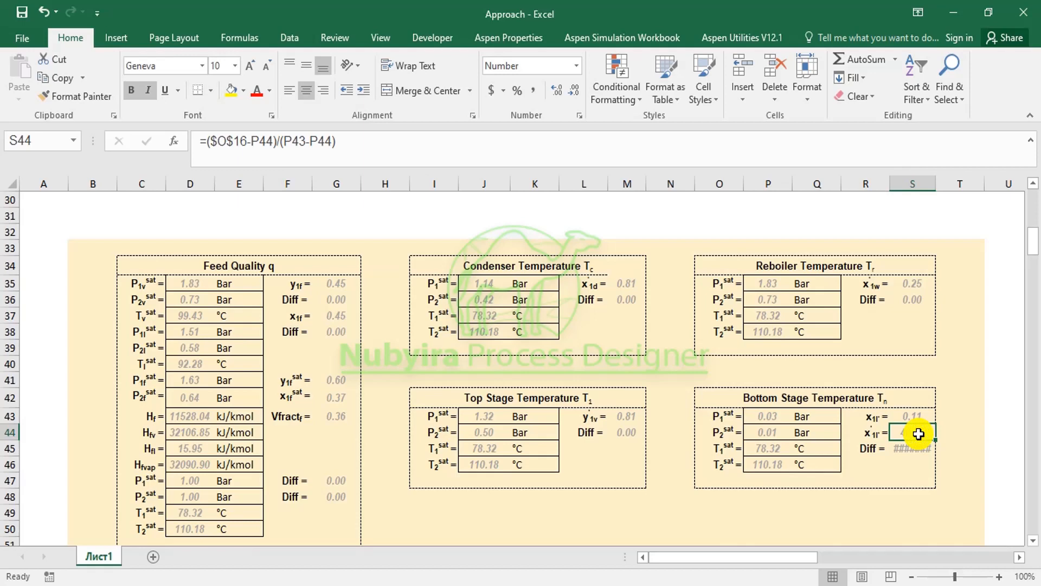
left_click(921, 416)
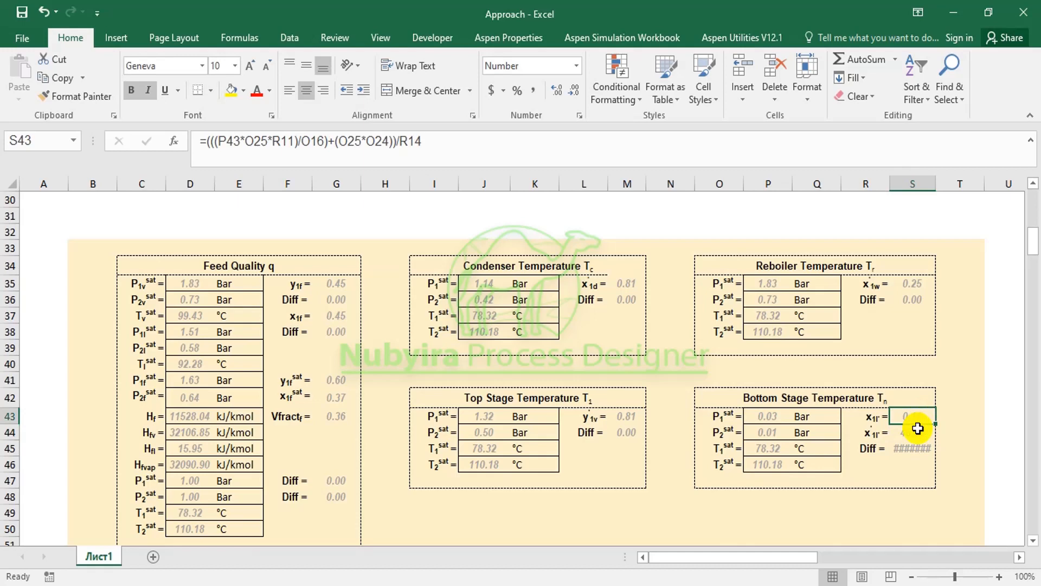
left_click(918, 429)
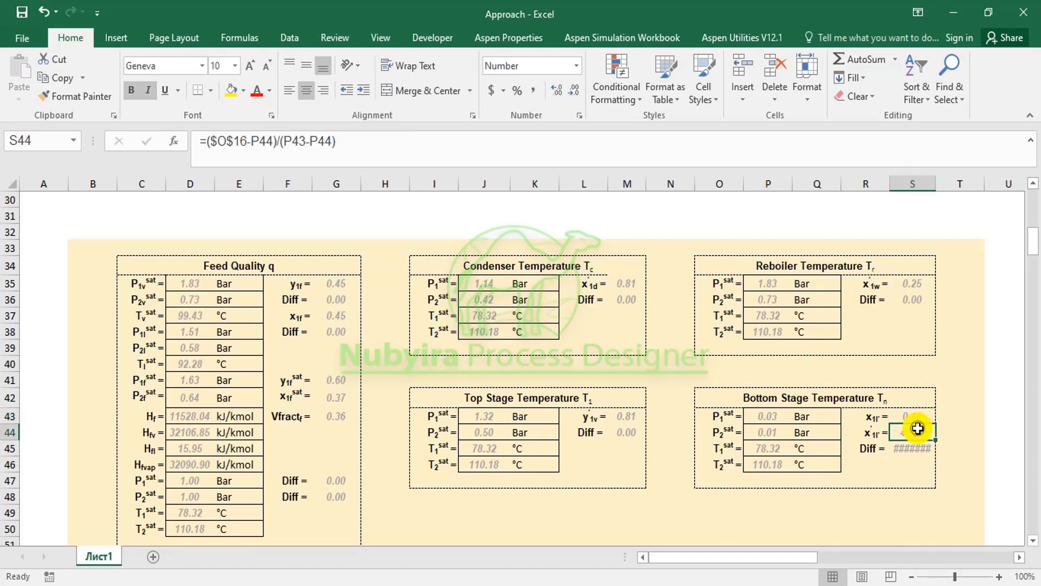
left_click(474, 152)
key("Return")
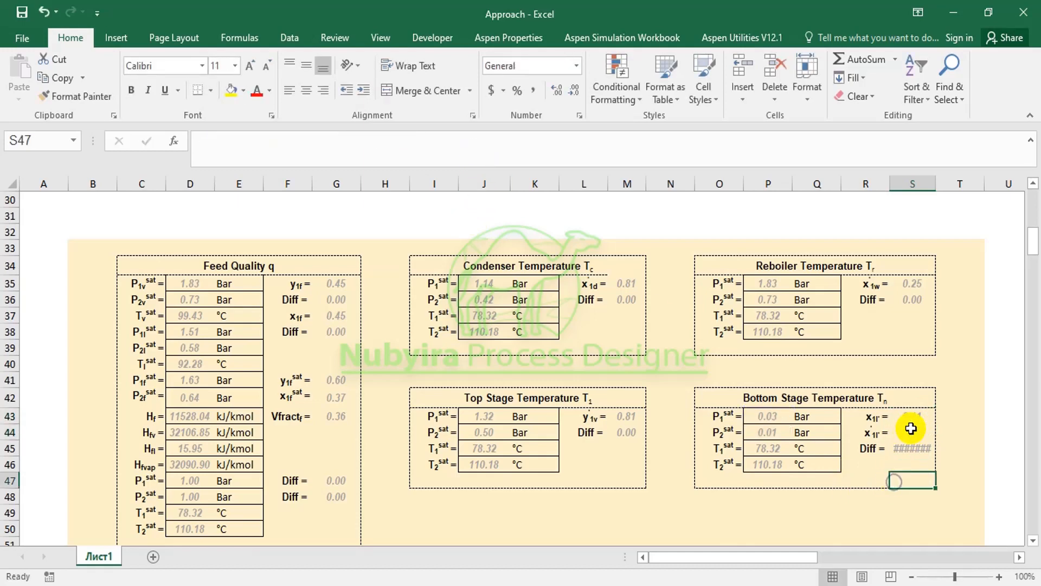
left_click(912, 418)
left_click(517, 144)
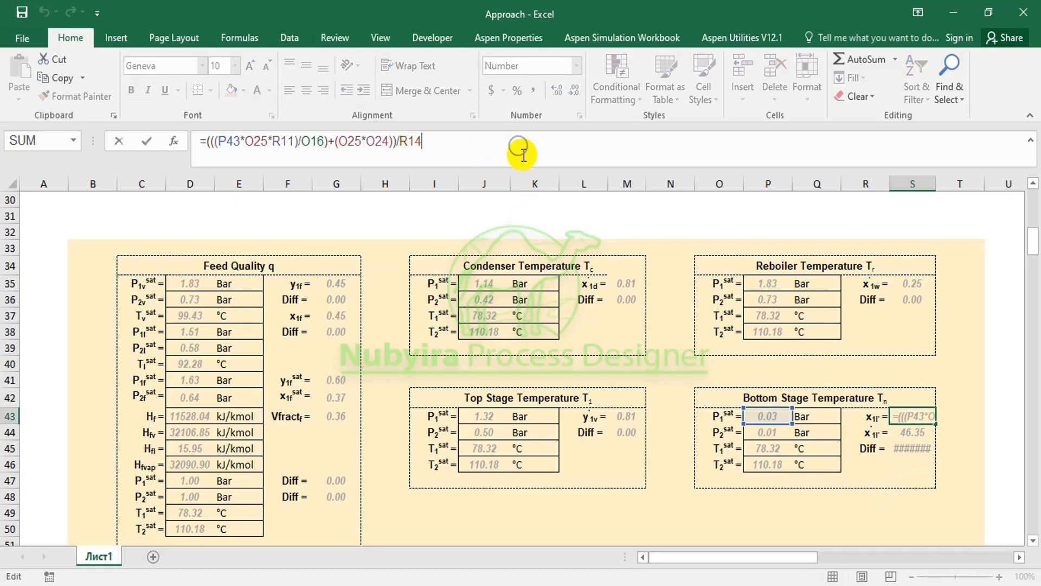
mouse_move(1030, 239)
left_mouse_down()
mouse_move(1030, 206)
mouse_move(1032, 234)
left_mouse_up()
left_click(967, 407)
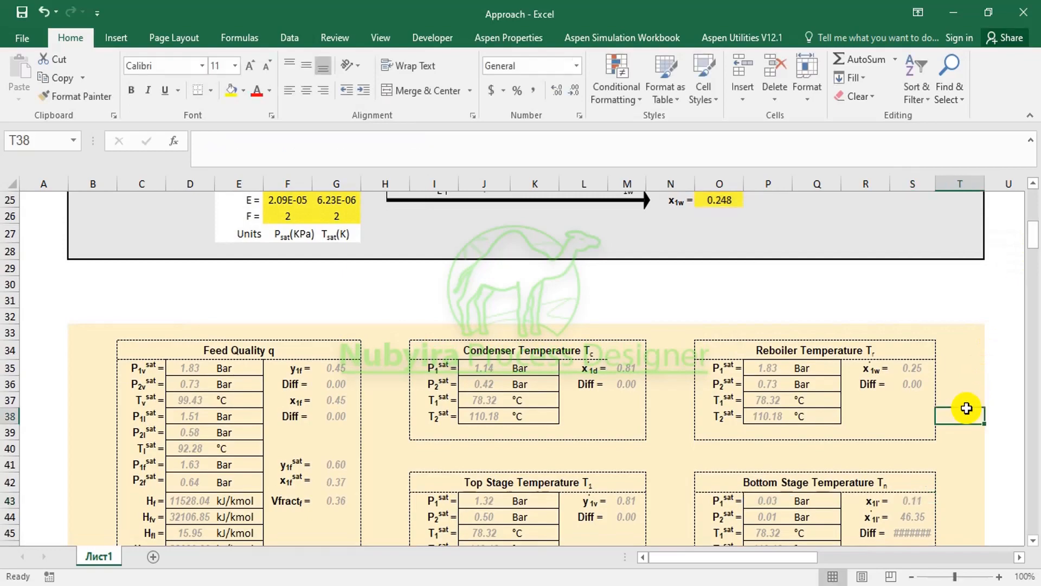
Run the solver code to calculate Tn, and check the bottom stage compositions, Diff, results block and System Status
scroll(942, 406, "down", 2)
scroll(837, 360, "up", 4)
left_click(729, 229)
scroll(864, 402, "down", 4)
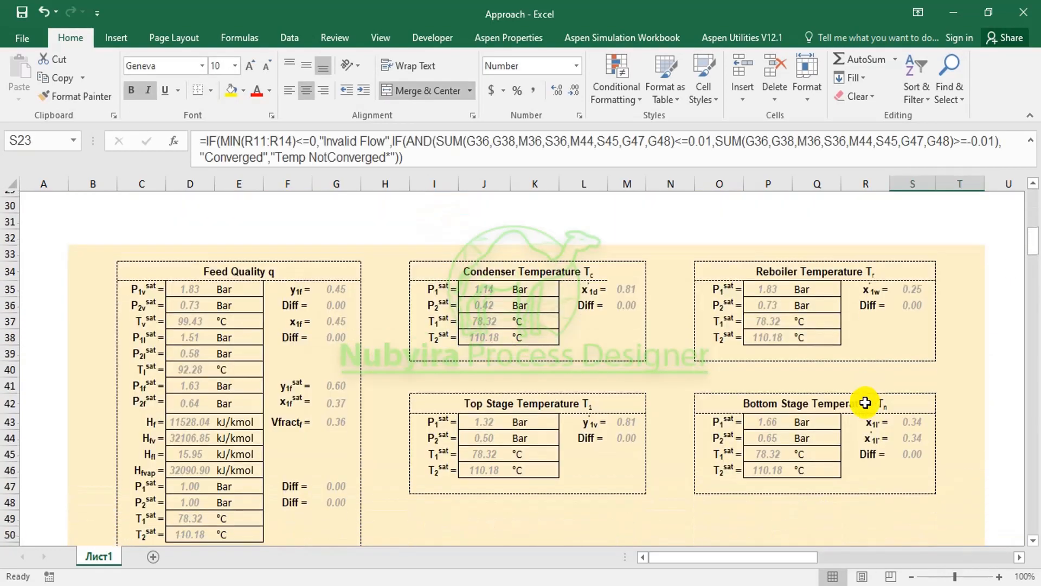
scroll(865, 403, "down", 2)
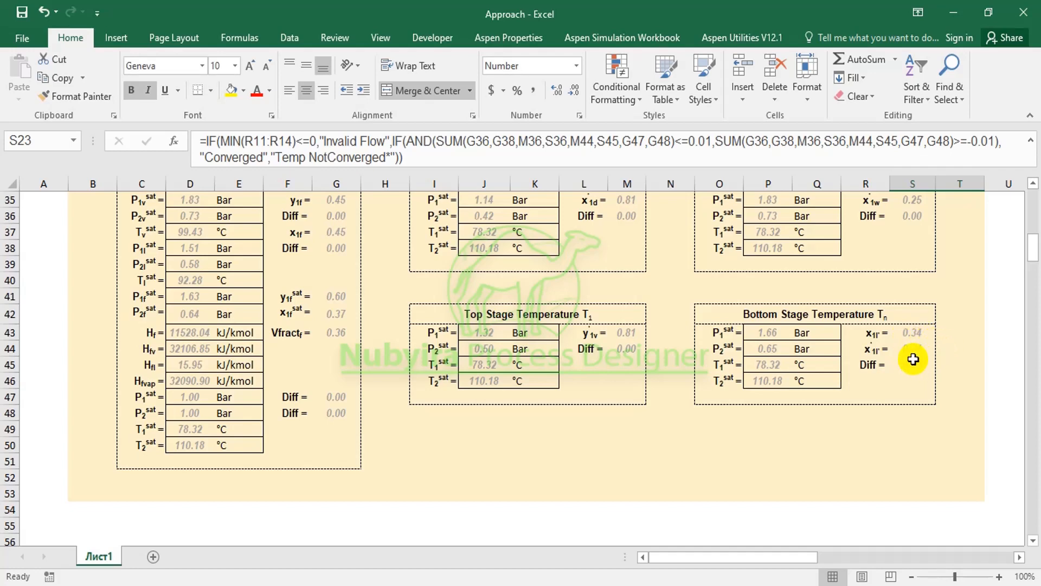
scroll(911, 364, "up", 6)
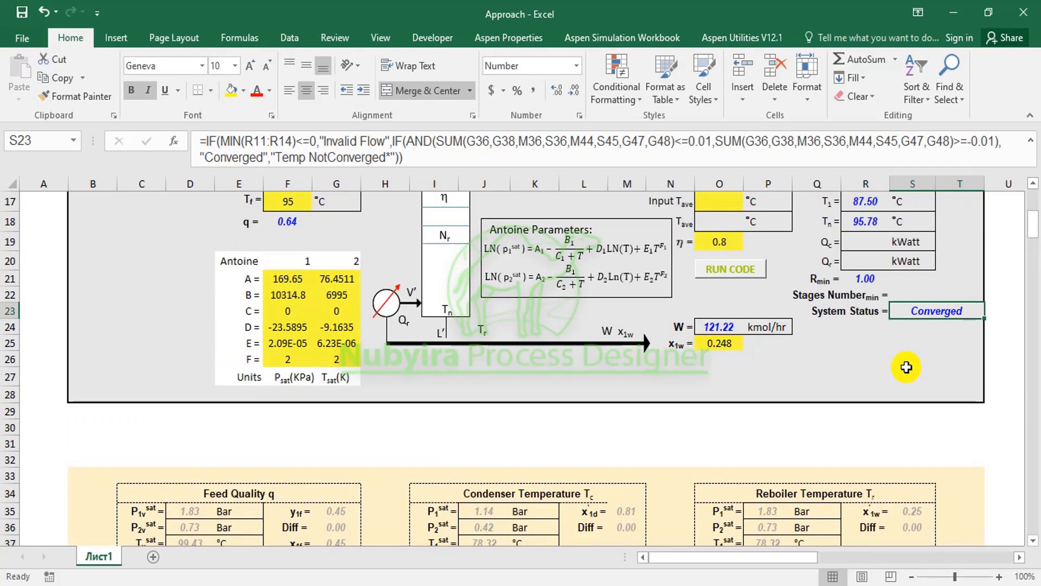
scroll(905, 369, "up", 2)
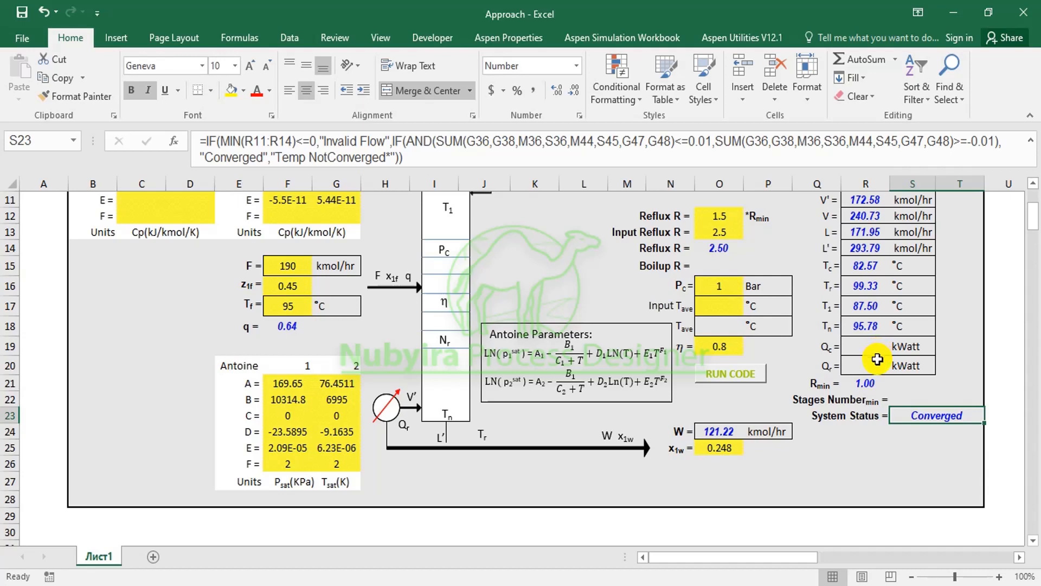
scroll(877, 359, "up", 2)
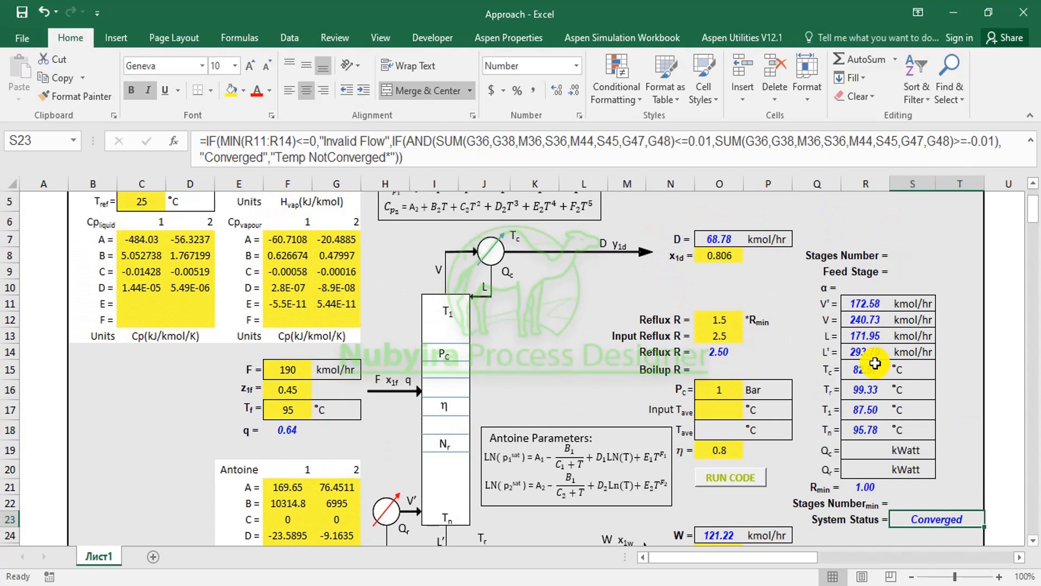
scroll(875, 363, "down", 1)
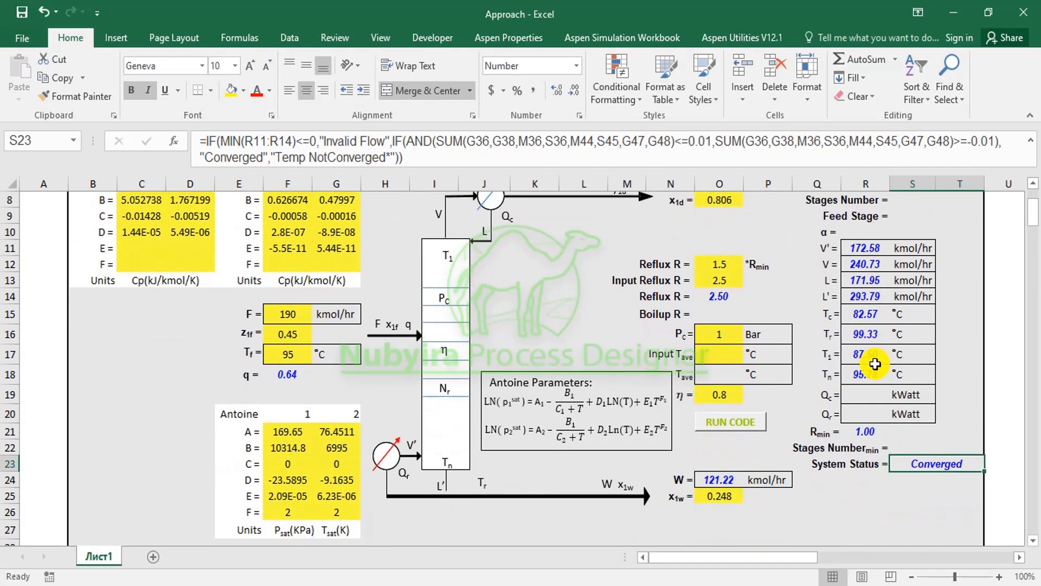